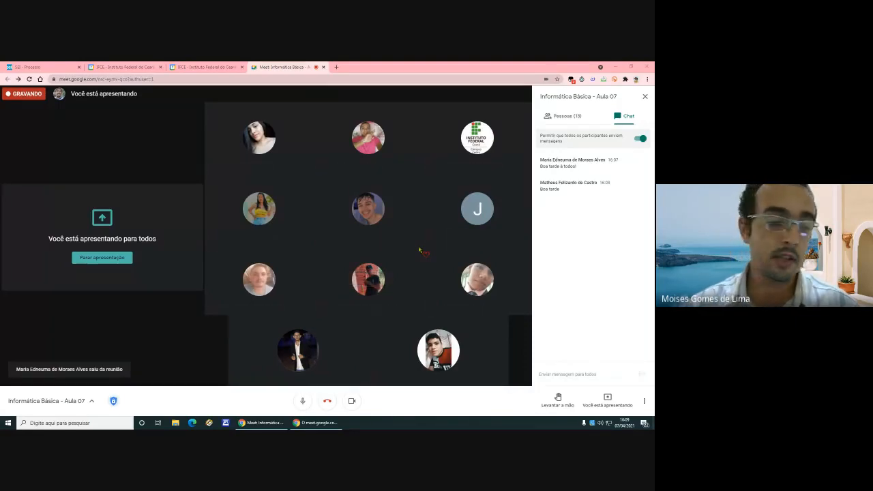
- Launch Word from the installed programs and maximize its window
left_click(9, 424)
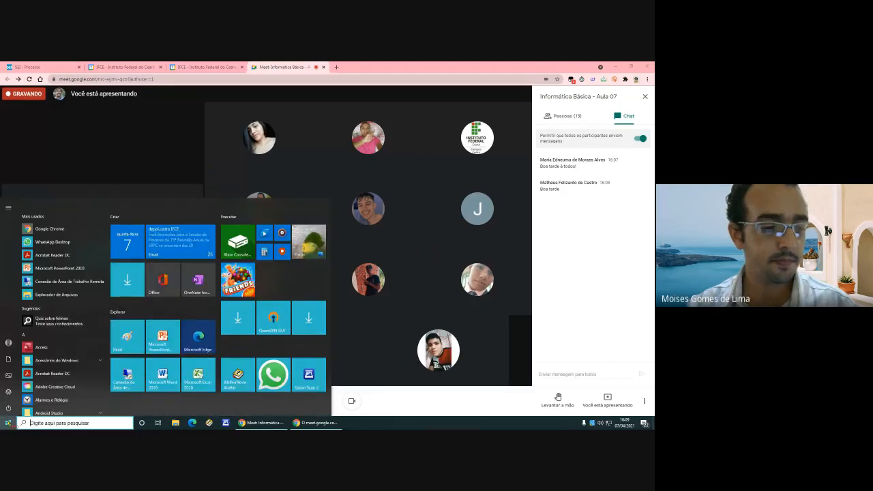
left_click(23, 317)
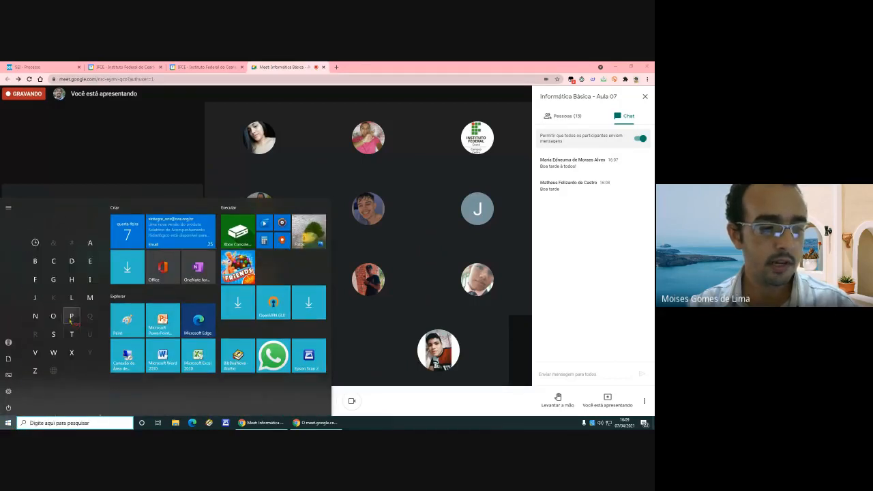
left_click(53, 351)
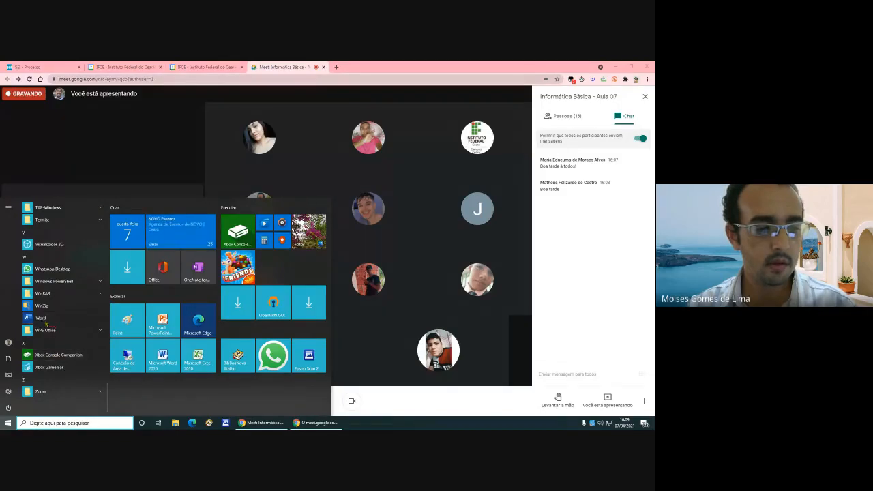
left_click(48, 318)
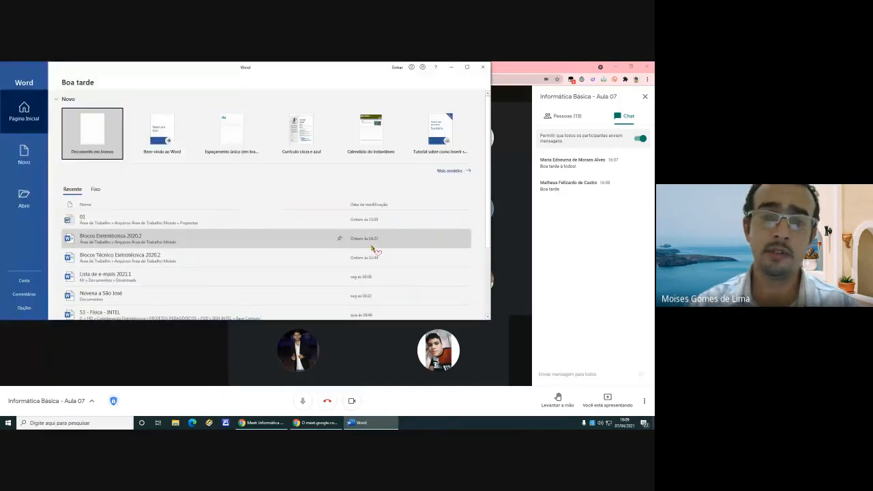
left_click(467, 67)
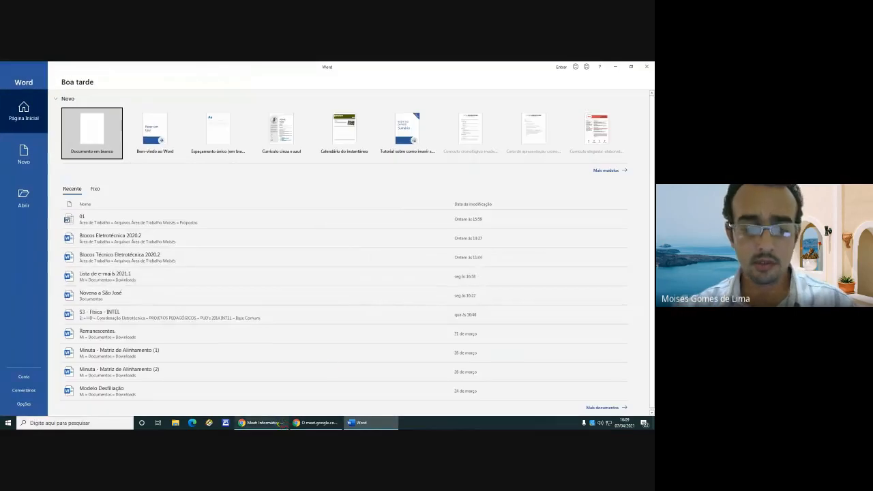
- Switch to the Google Meet call in Chrome and stop the current screen presentation
mouse_move(278, 424)
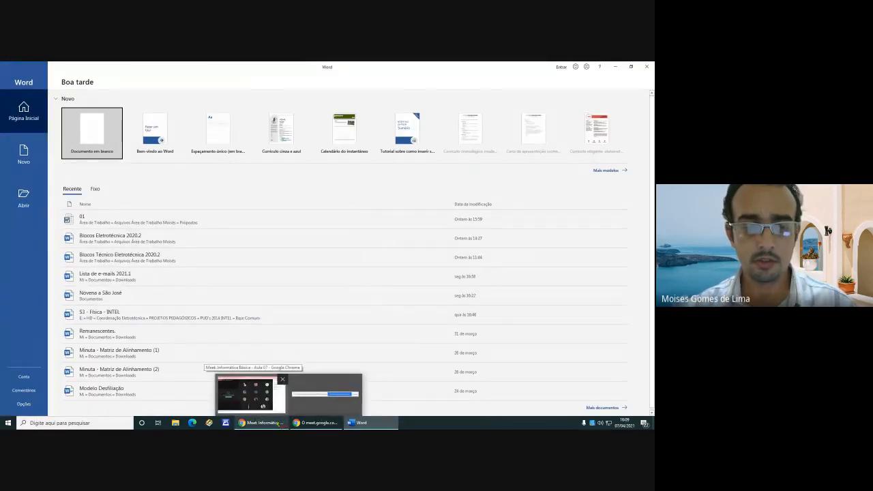
left_click(278, 424)
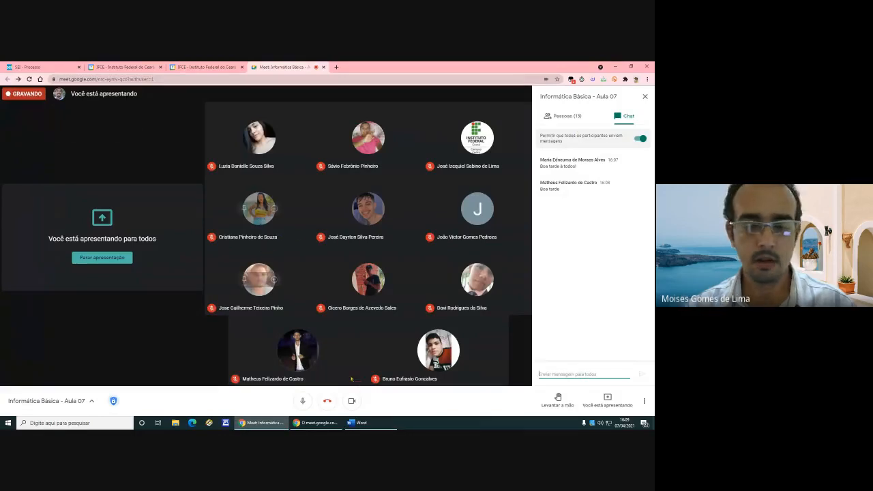
left_click(360, 423)
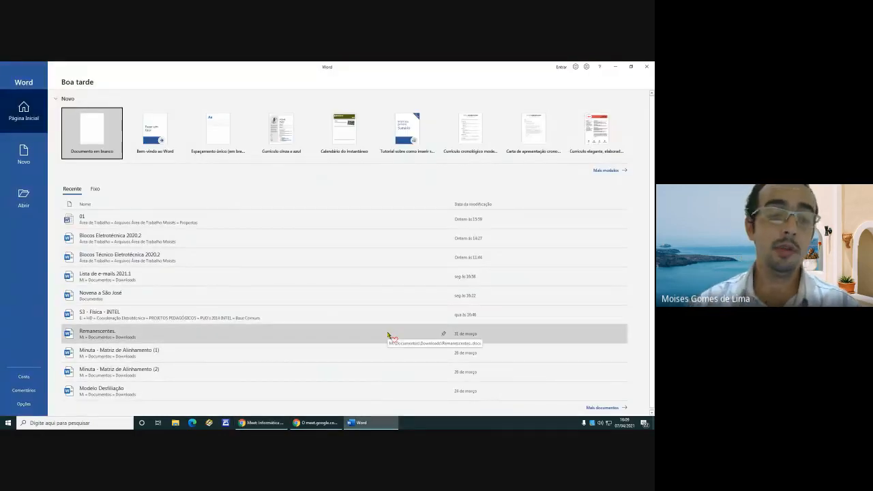
left_click(254, 423)
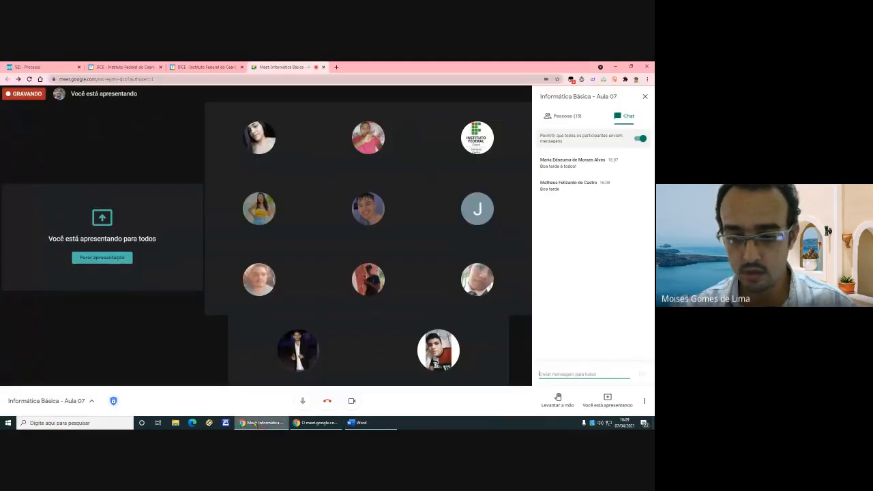
left_click(605, 402)
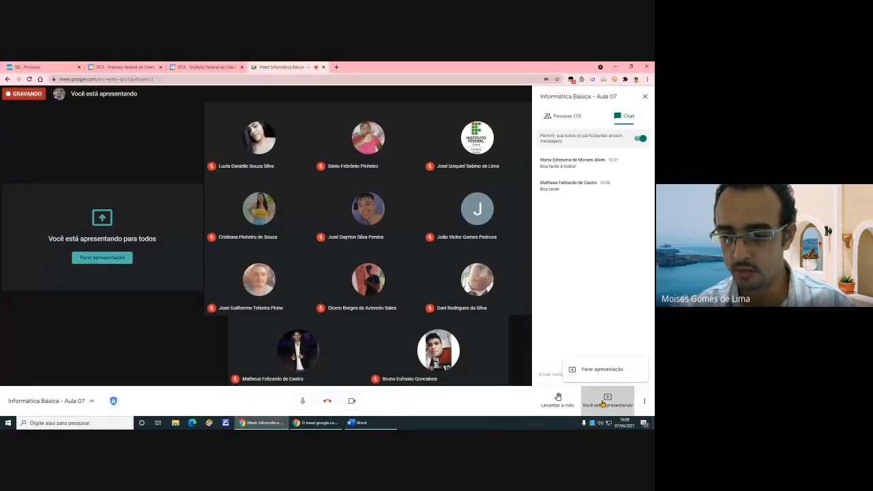
left_click(601, 369)
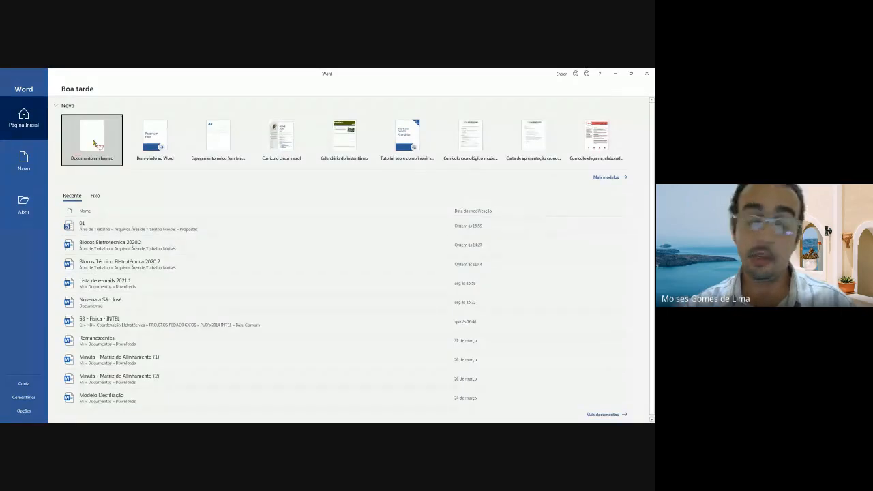
- Create a blank document in Word and pin the ribbon so it stays expanded
left_click(93, 144)
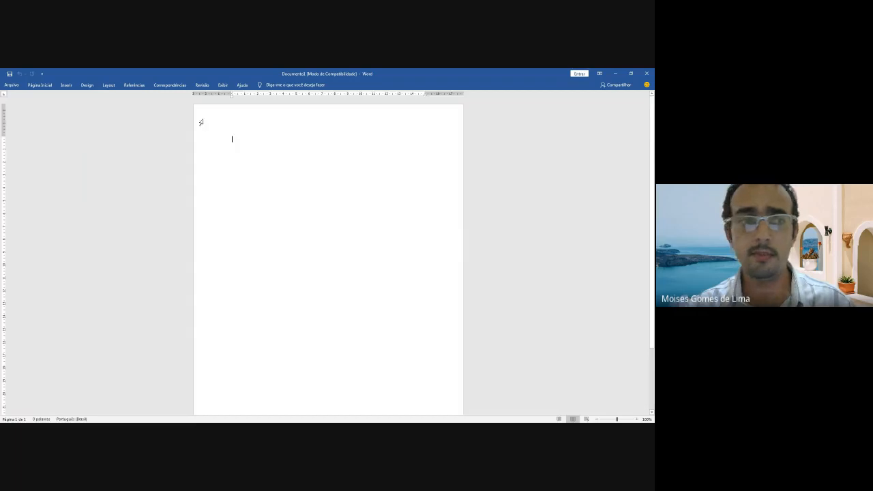
left_click(53, 86)
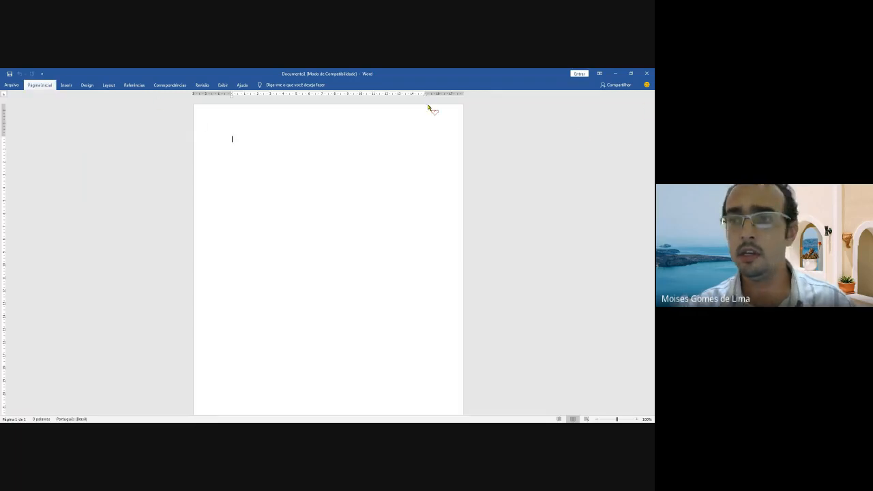
left_click(36, 83)
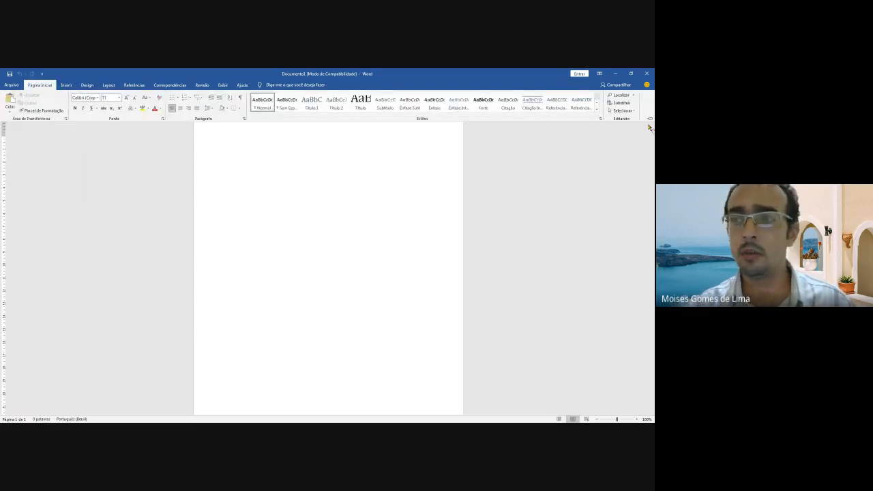
left_click(650, 120)
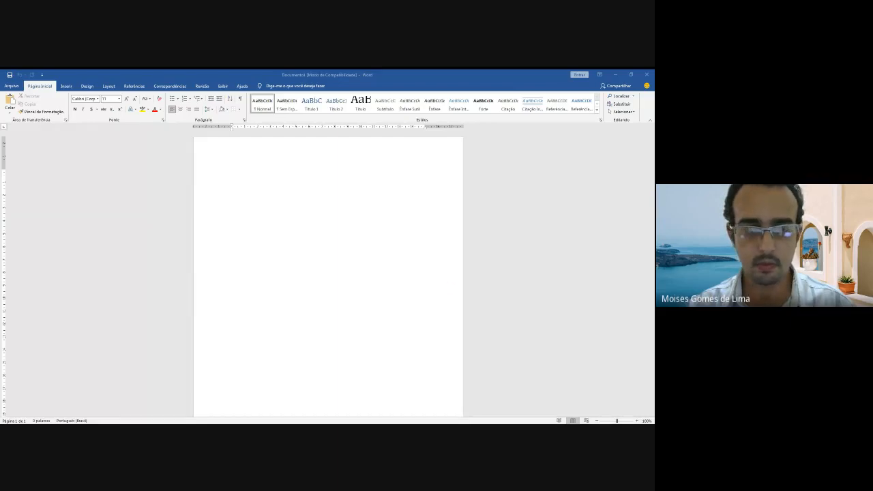
- Zoom the page to 120% and enter the title "Ato de caridade" on the first line
left_click(323, 168)
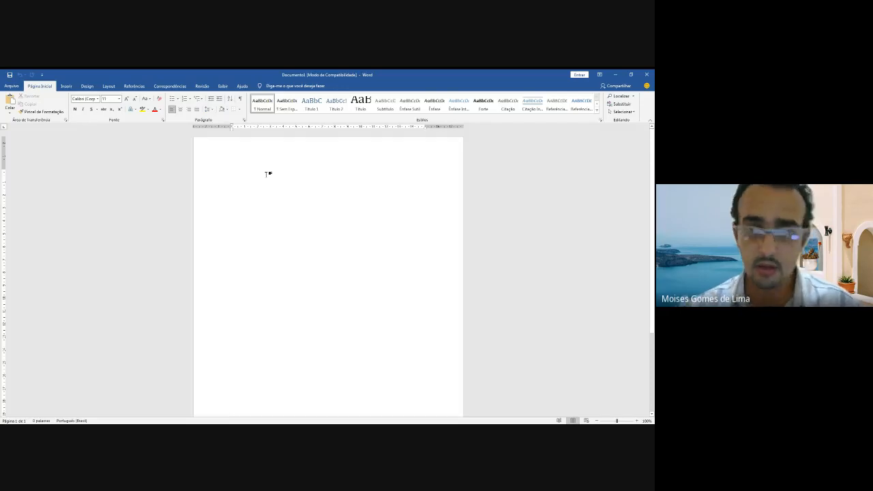
key("alt+Tab")
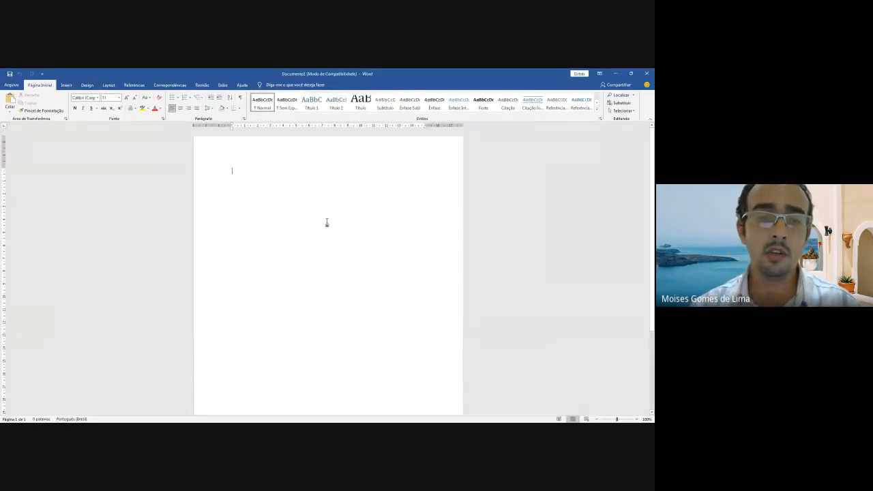
scroll(327, 222, "up", 2)
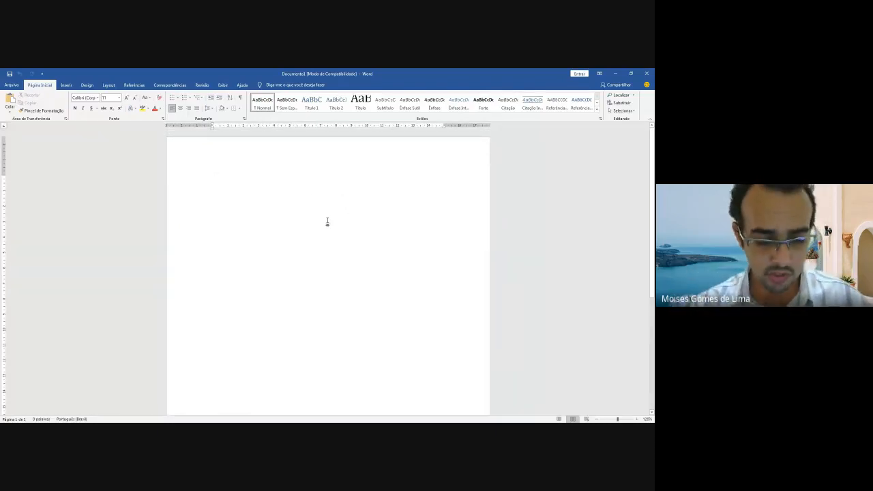
type("ato")
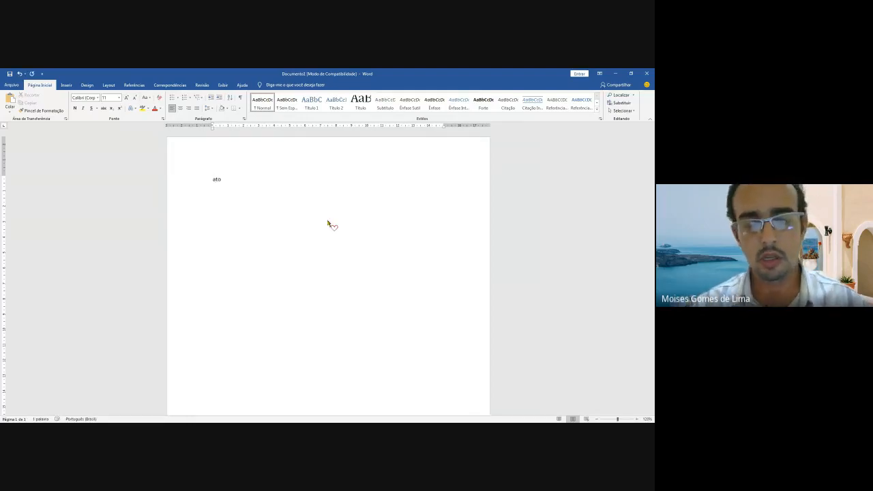
type(" d")
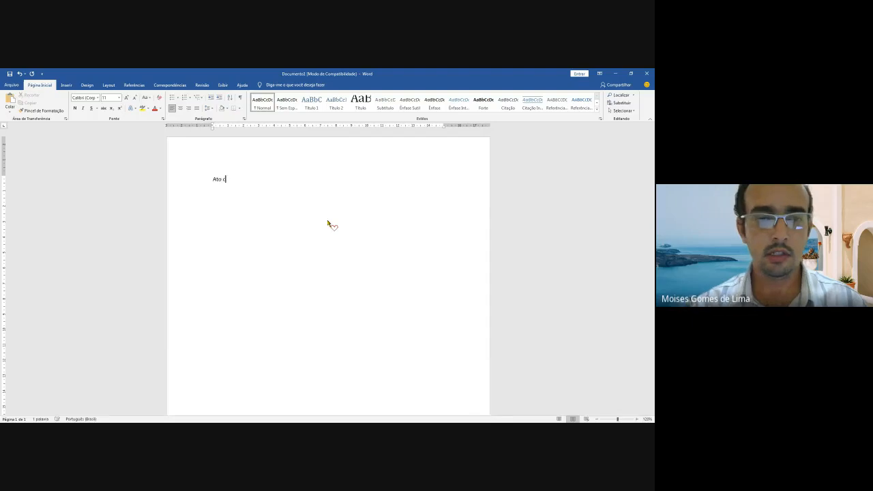
type("e caridade")
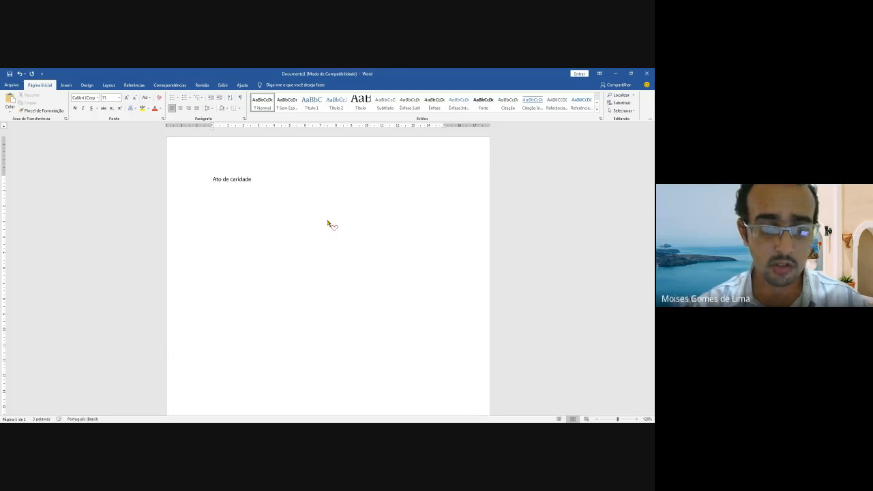
- Write "Meu Deus, eu Vos amo acima de todas as coisas e amo ao meu" in a new paragraph below the title
type("meu")
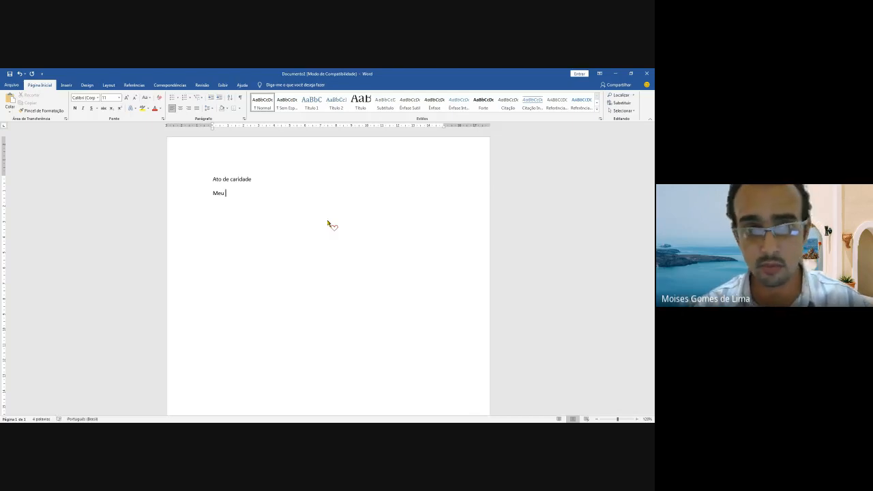
type("Deus")
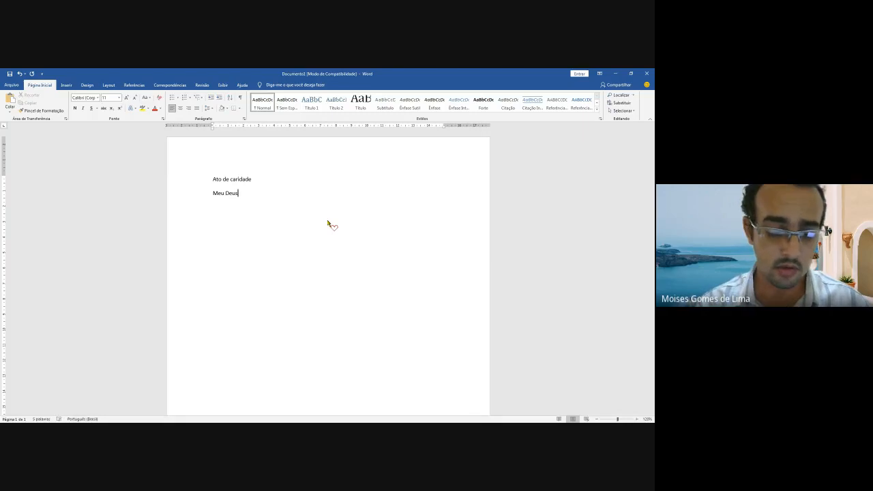
type(", eu ")
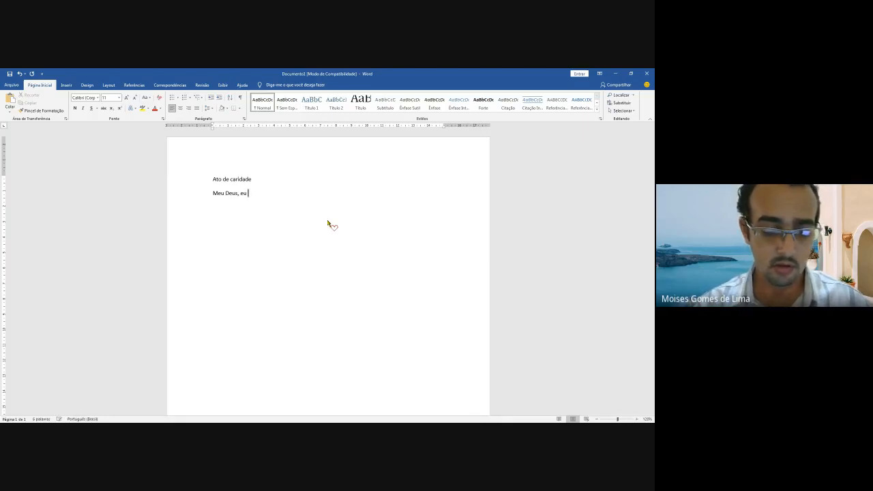
type("Vos a")
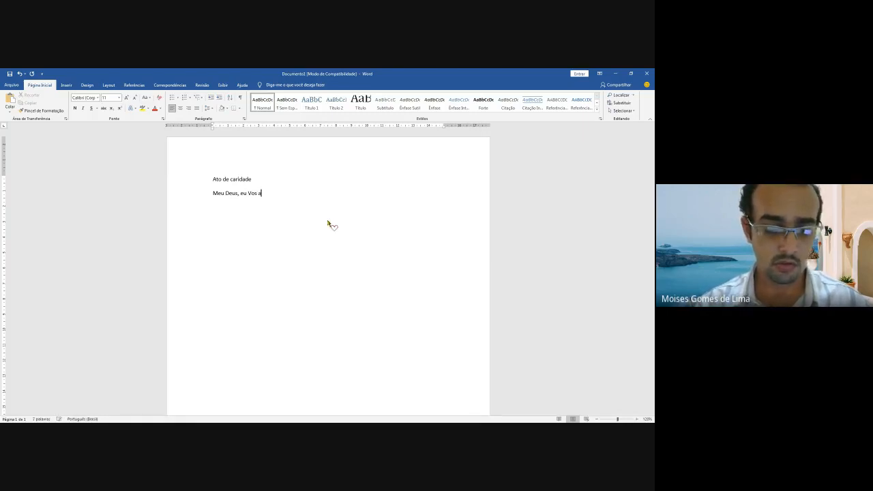
type("mo acima de ")
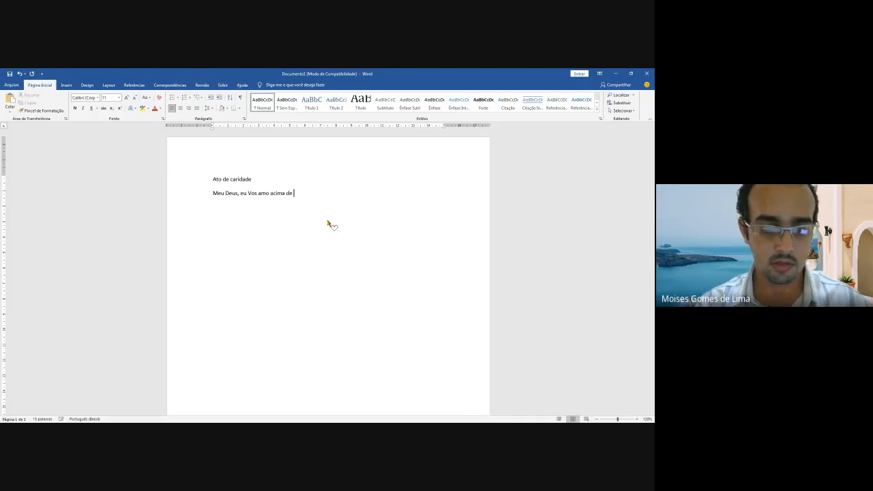
type("todas as coisas")
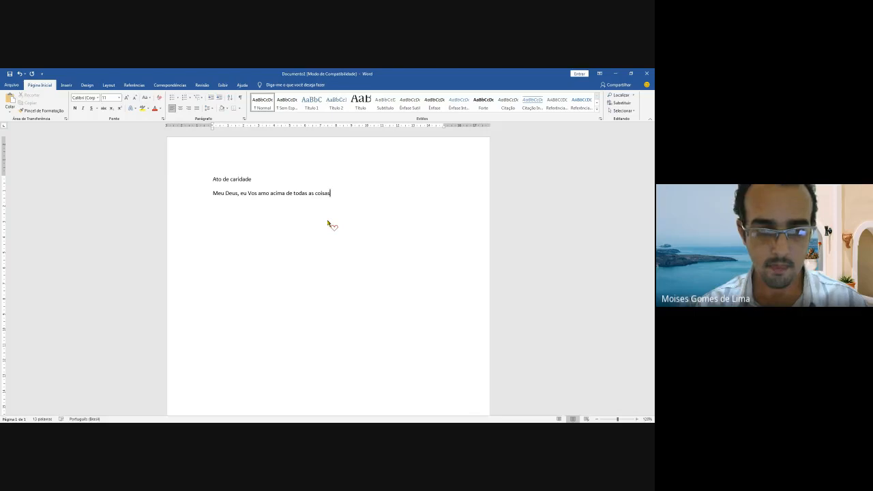
type(" e amo")
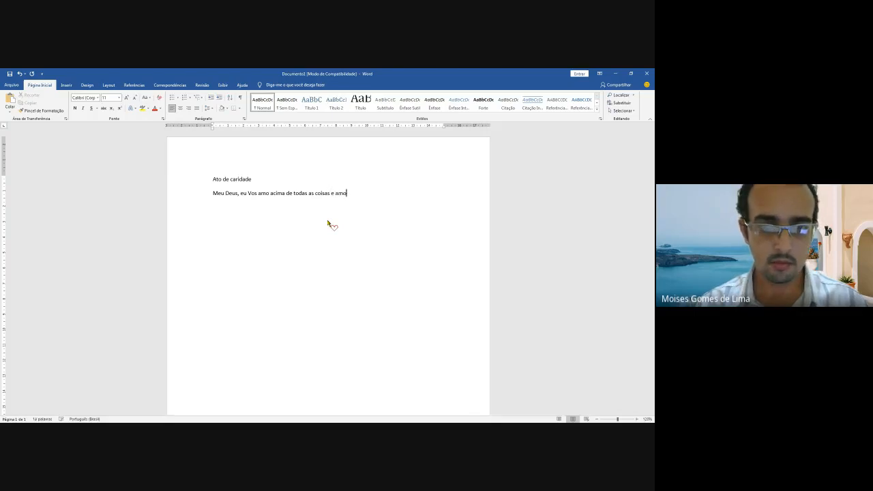
type(" ao meu")
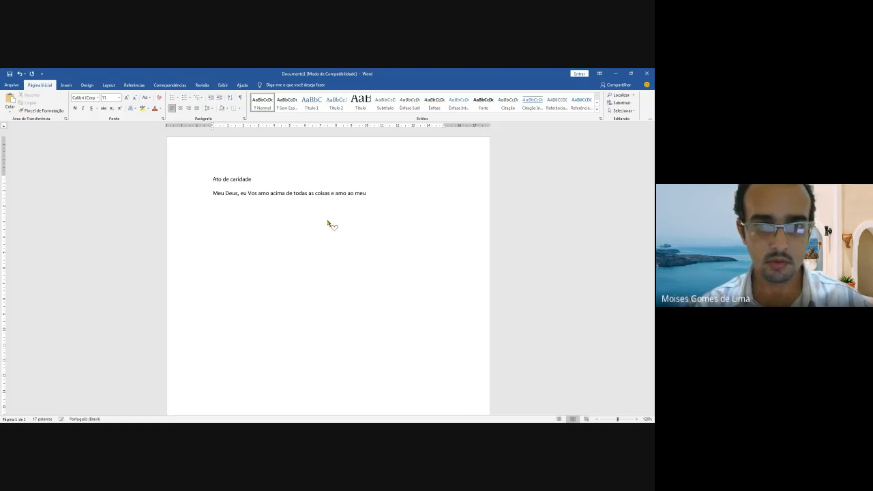
- Replace "e amo ao meu" at the end of the prayer's first sentence with ", porque", keeping the comma directly after "coisas"
key("ctrl+shift+Left")
key("ctrl+shift+Left")
key("ctrl+shift+Left")
key("ctrl+shift+Left")
key("ctrl+shift+Left")
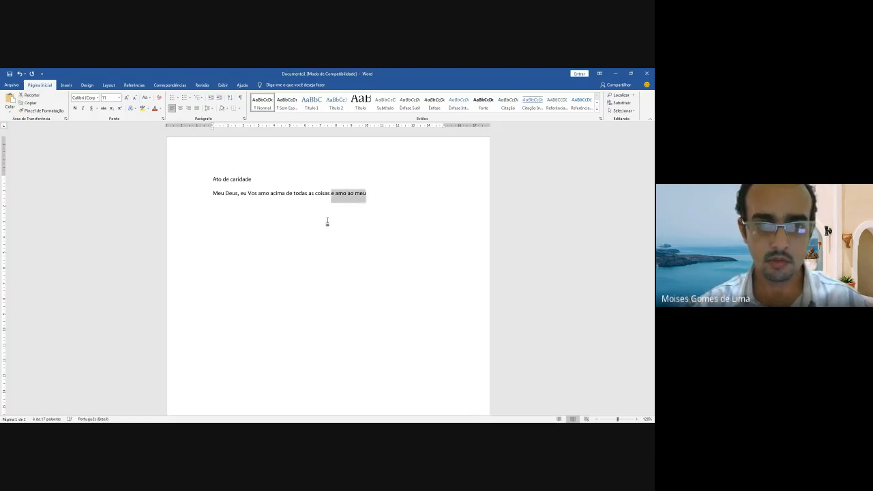
key("ctrl+shift+Right")
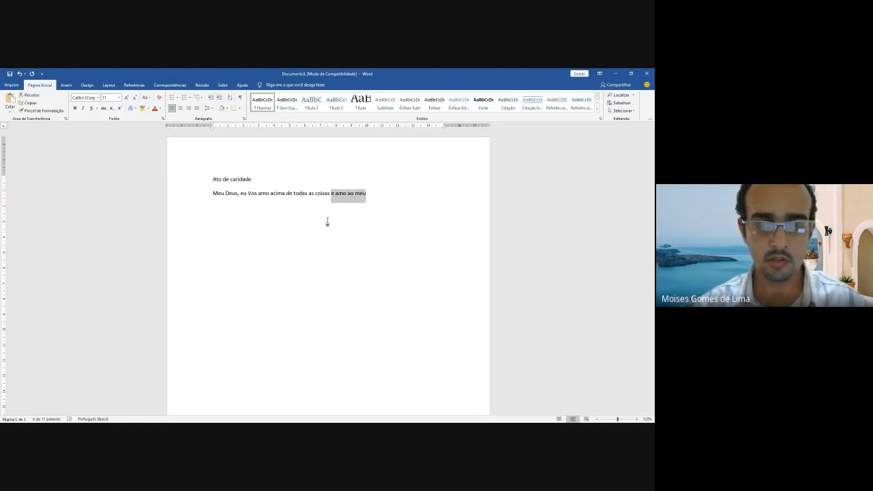
key("BackSpace")
type(", porque")
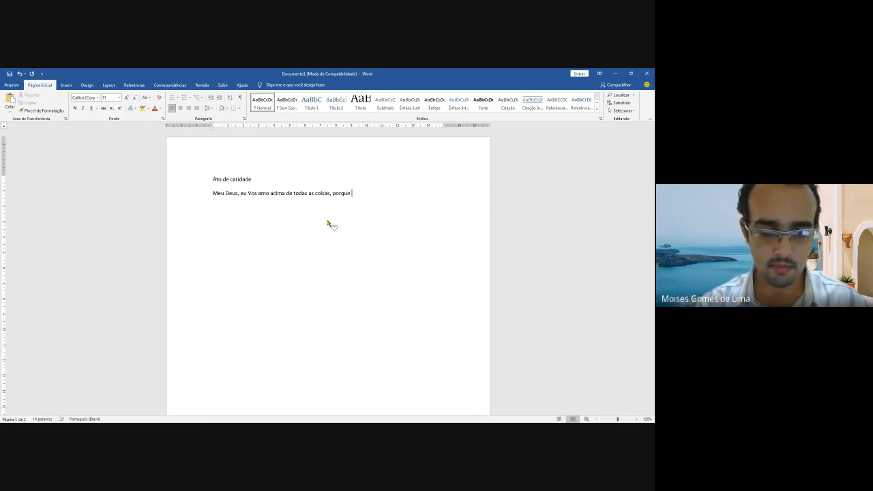
key("BackSpace")
key("BackSpace")
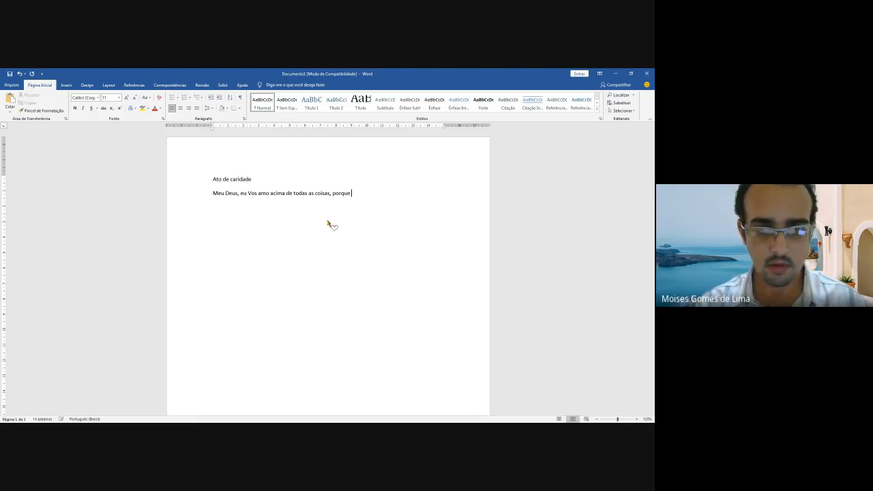
type("e v")
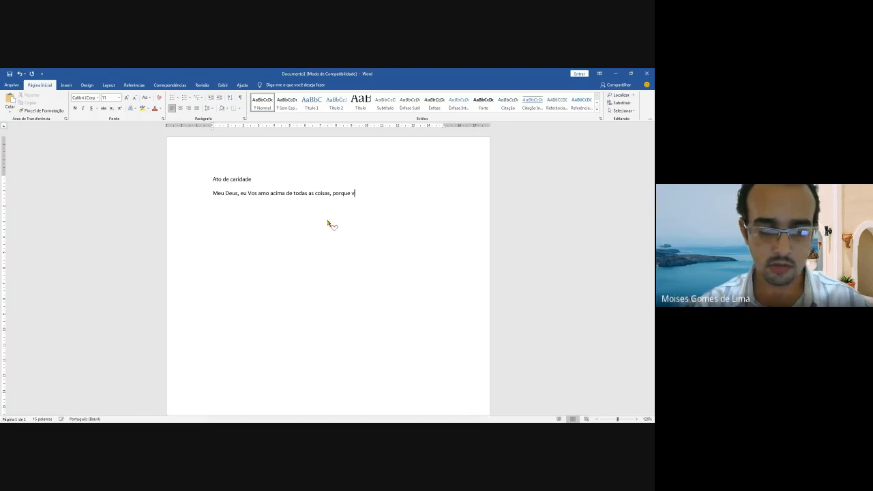
key("BackSpace")
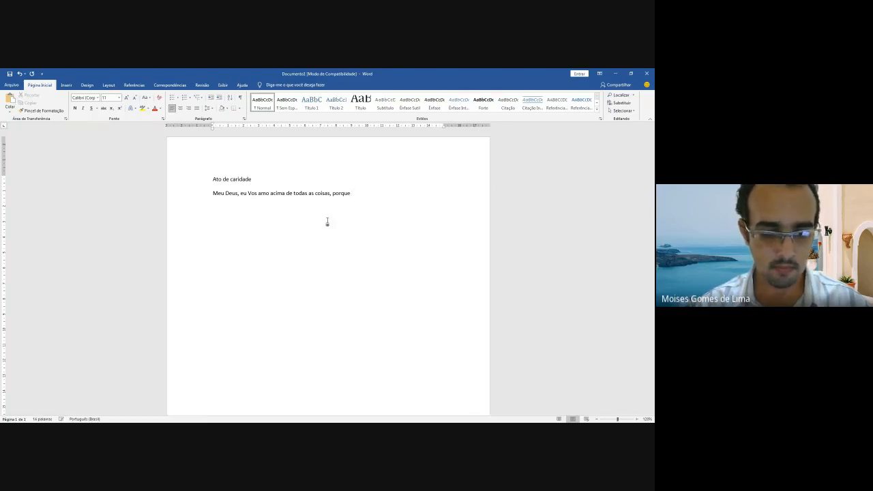
- Complete the first sentence of the prayer after "porque" with "Vós sois infinitamente bom e amável."
type("Vós")
key("BackSpace")
key("BackSpace")
key("BackSpace")
key("BackSpace")
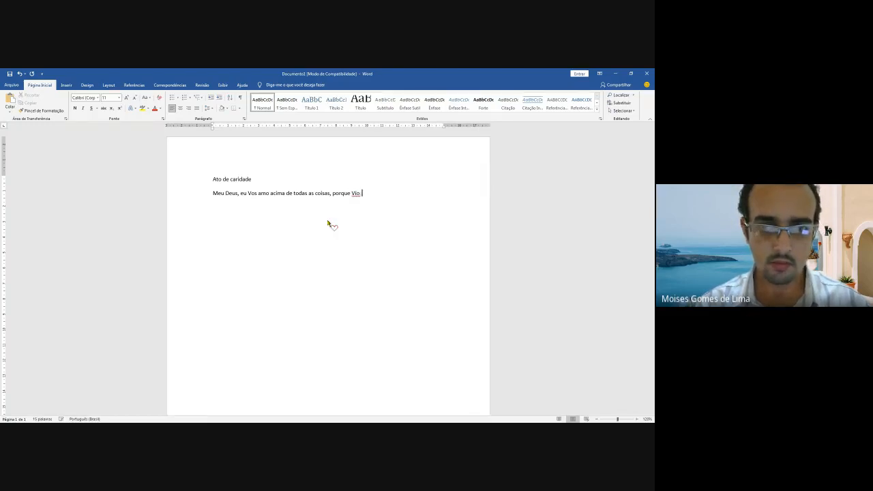
type("ós")
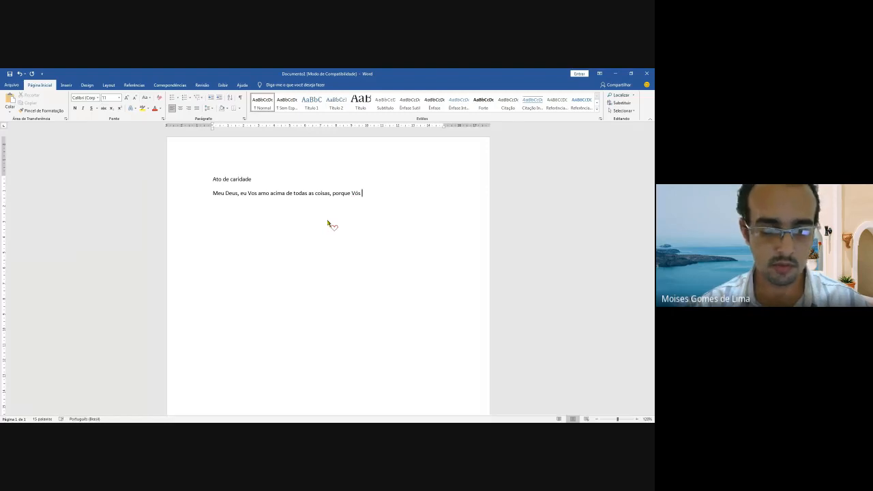
type(" sois infi")
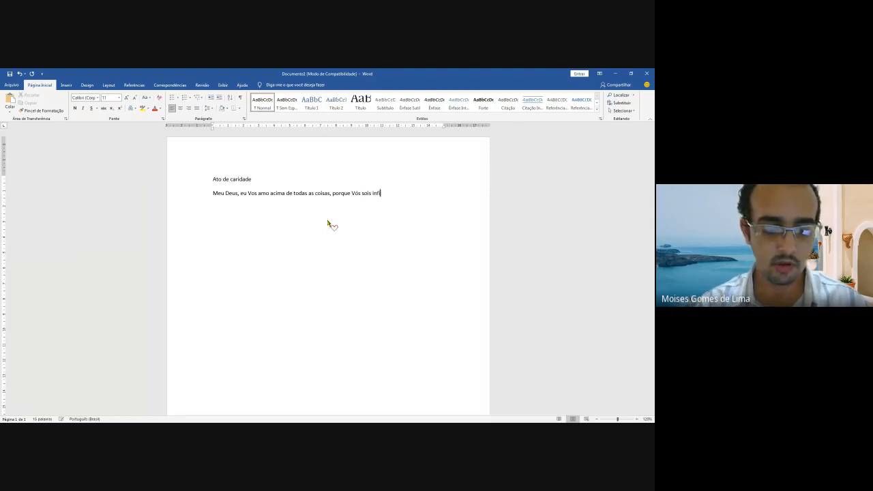
type("nitame")
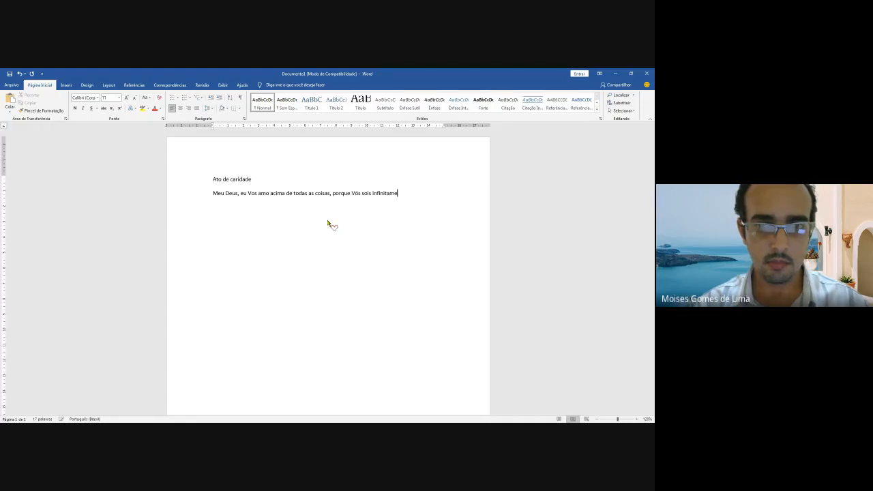
type("nte bom e ")
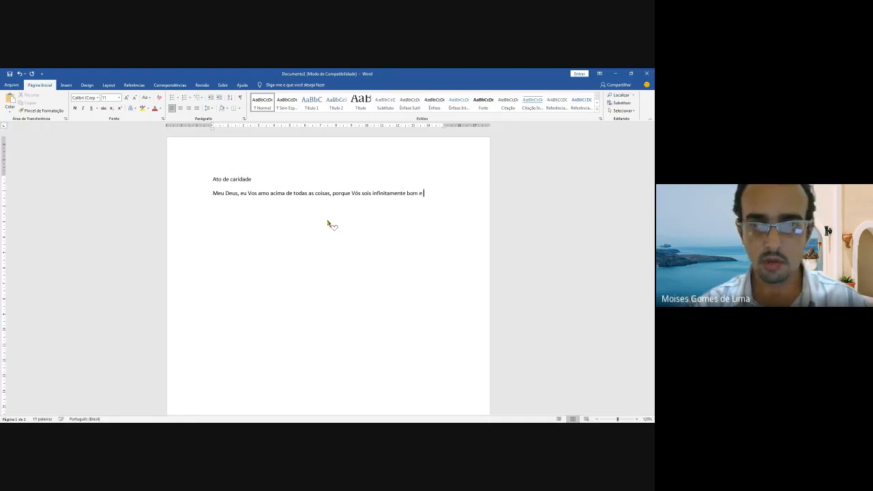
type("amável")
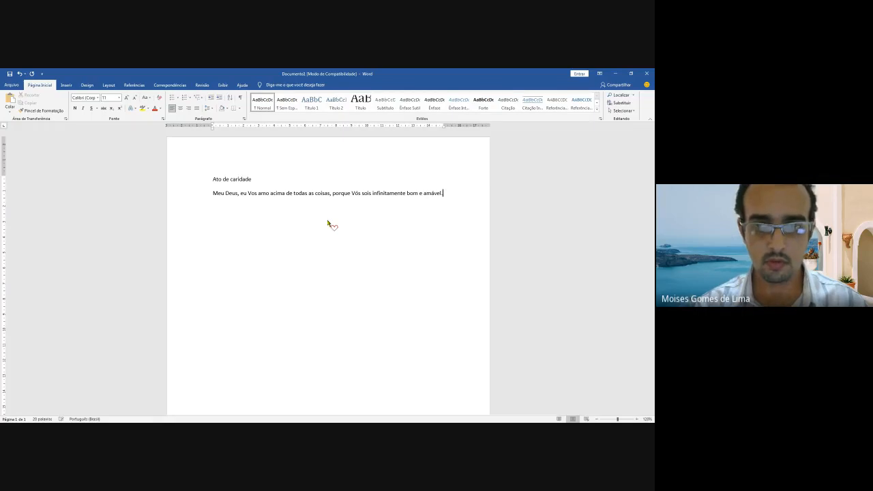
type(".")
key("Return")
type("p")
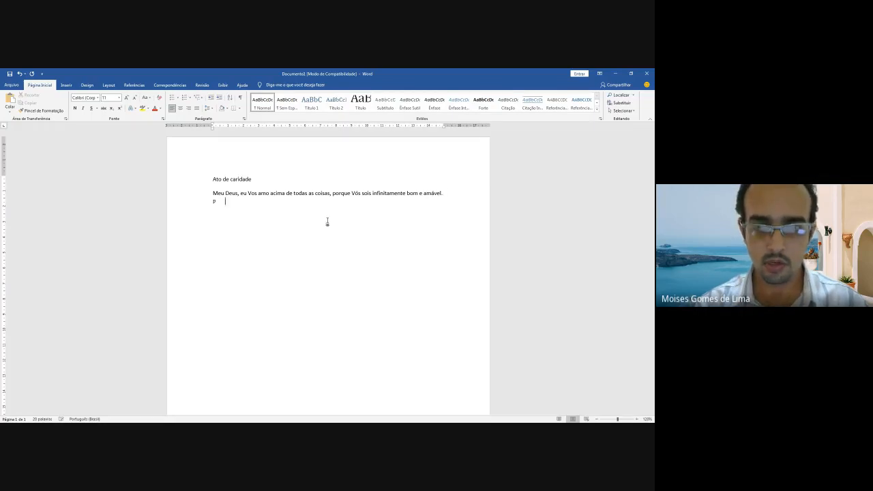
key("BackSpace")
key("BackSpace")
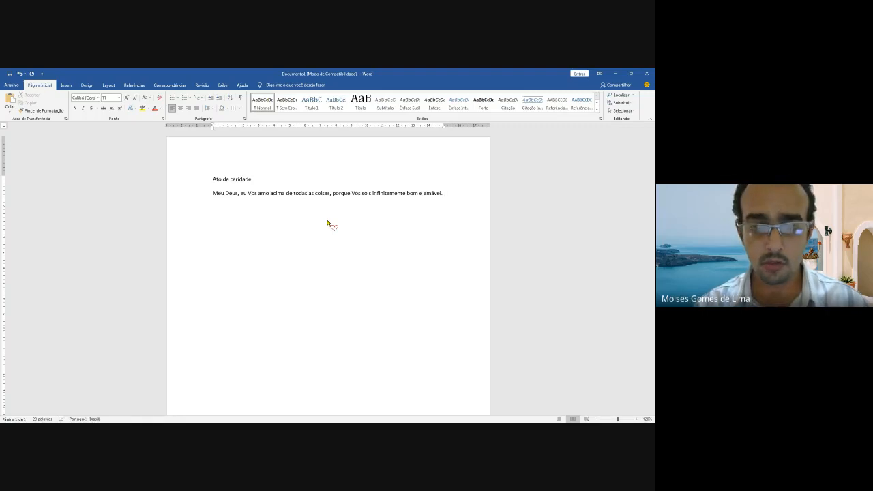
- Continue the prayer in the same paragraph with "Por amor de Vós, amarei ao meu próximo como a mim mesmo. Amém."
key("Return")
type("P")
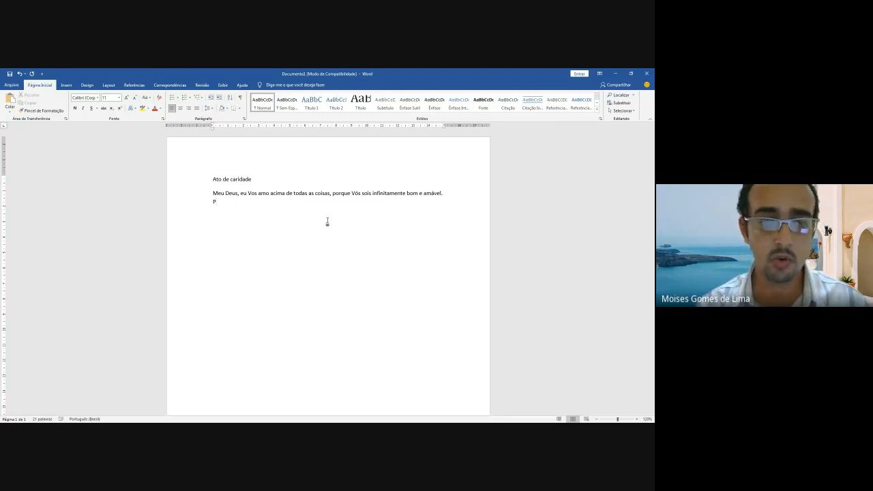
type("or amor")
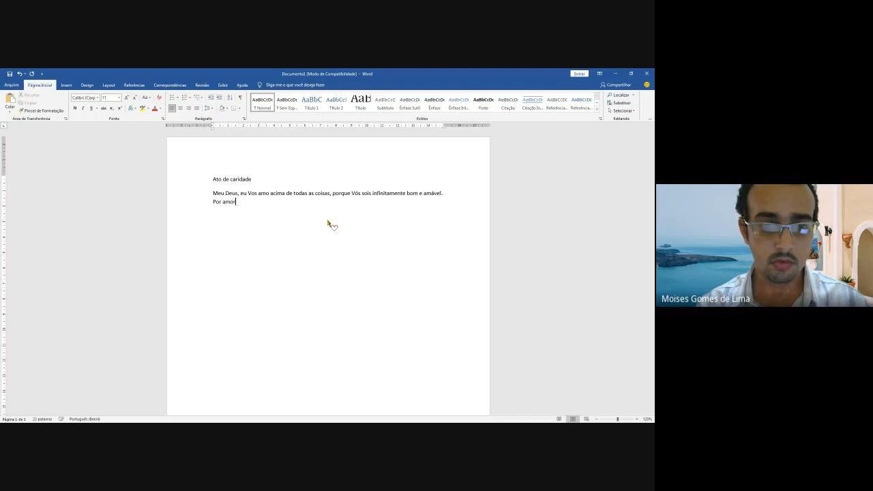
type(" de vós, ")
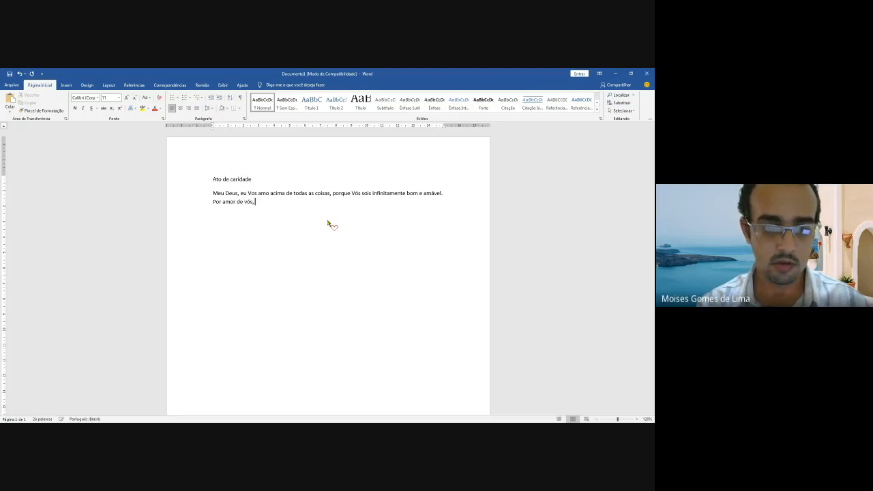
type("ama")
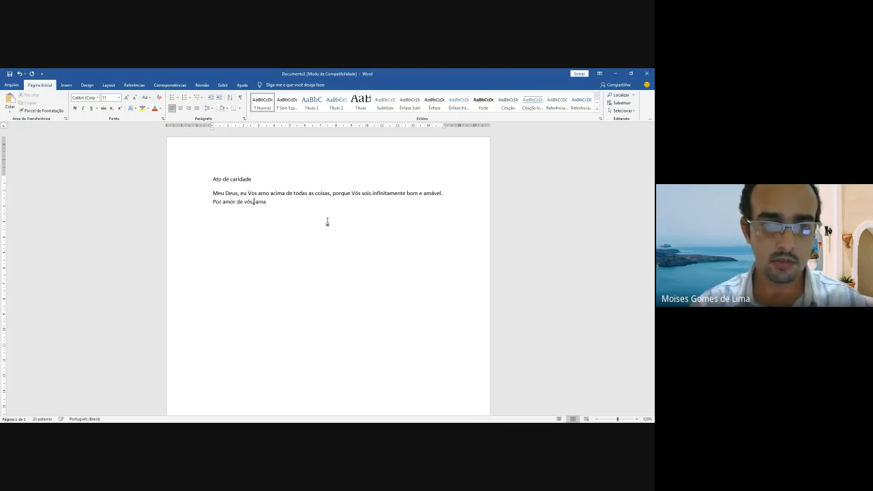
key("BackSpace")
type("V")
key("End")
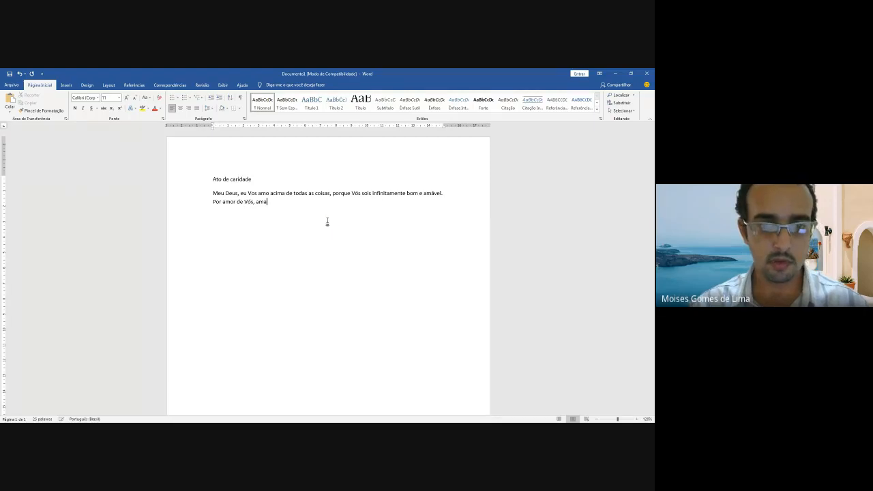
type("rei ao meu ")
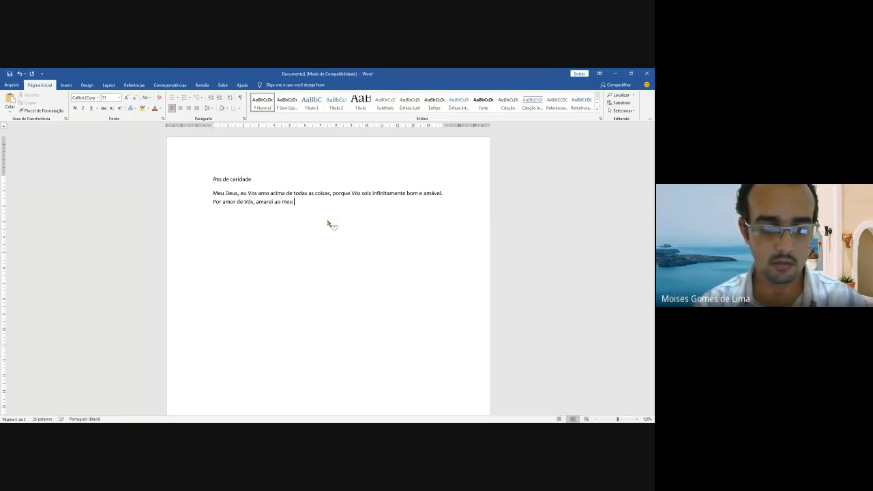
type("próximo com")
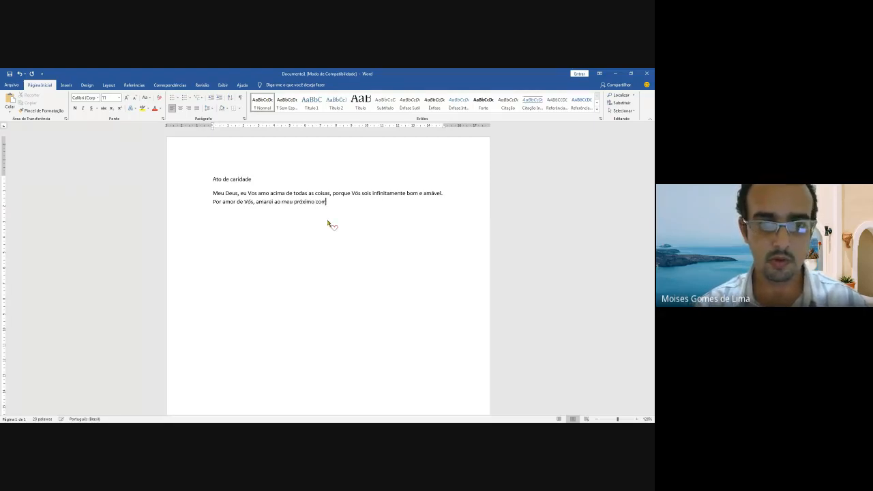
type("o a mim")
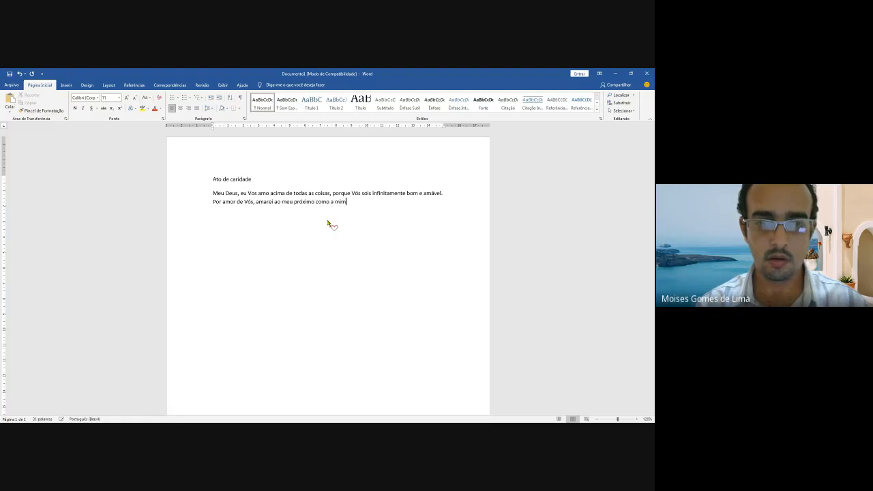
type(" mesmo. ")
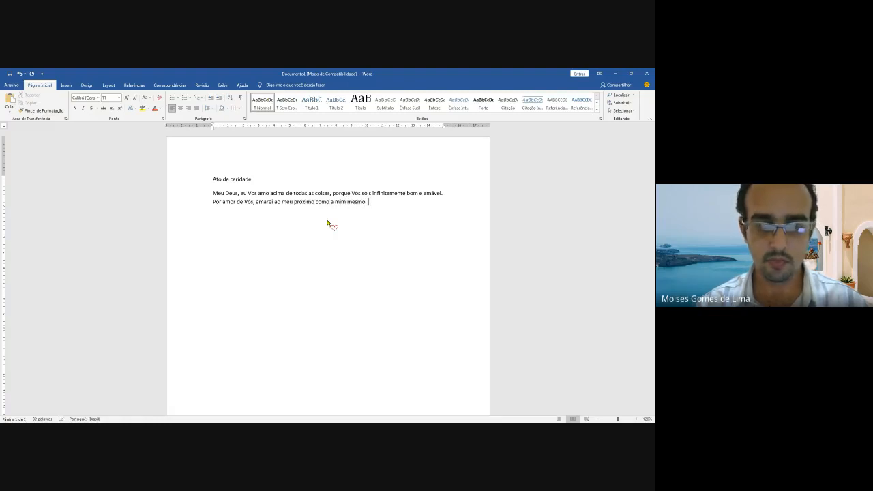
type("Amém.")
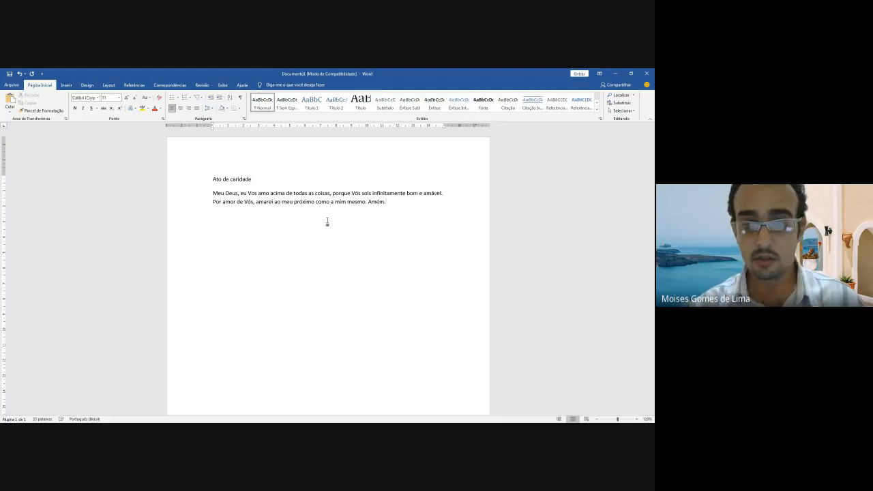
- Add the title "Ato de esperança" in a new paragraph below the first prayer
key("Return")
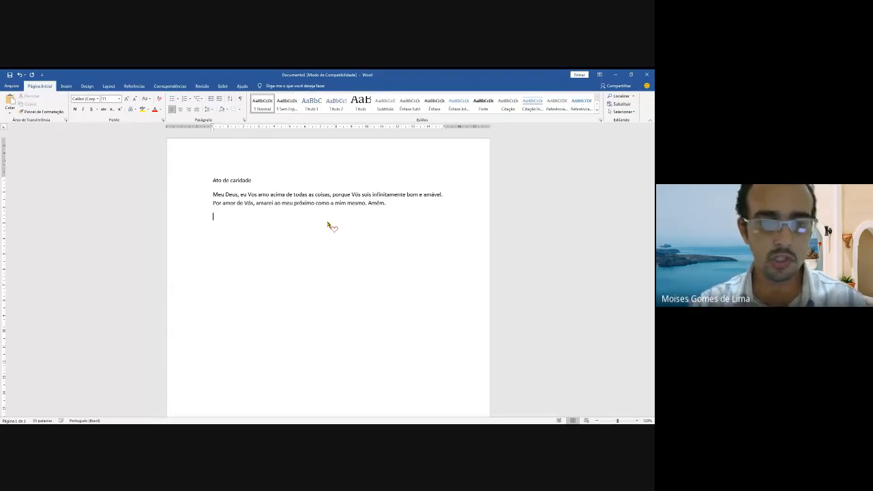
type("Ato")
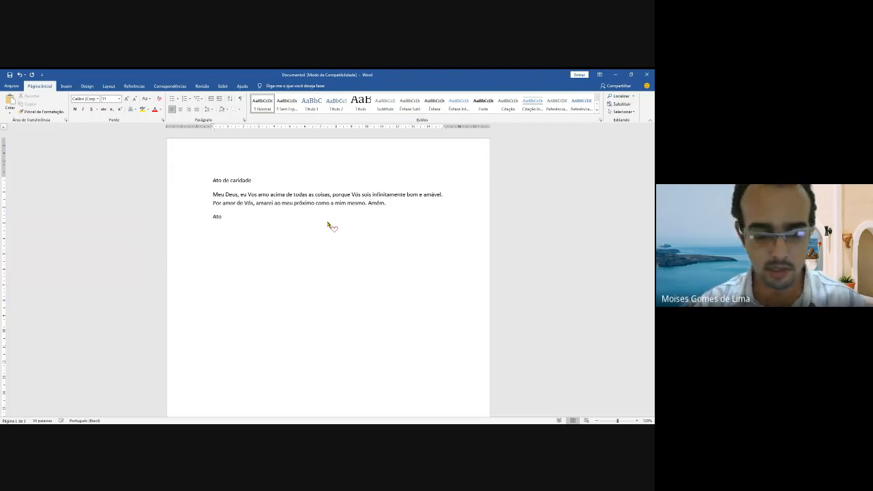
type(" de ")
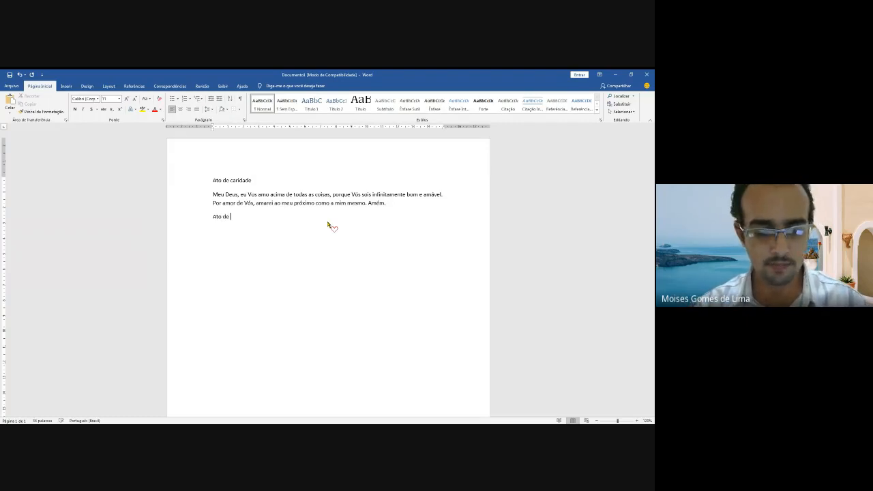
type("esper")
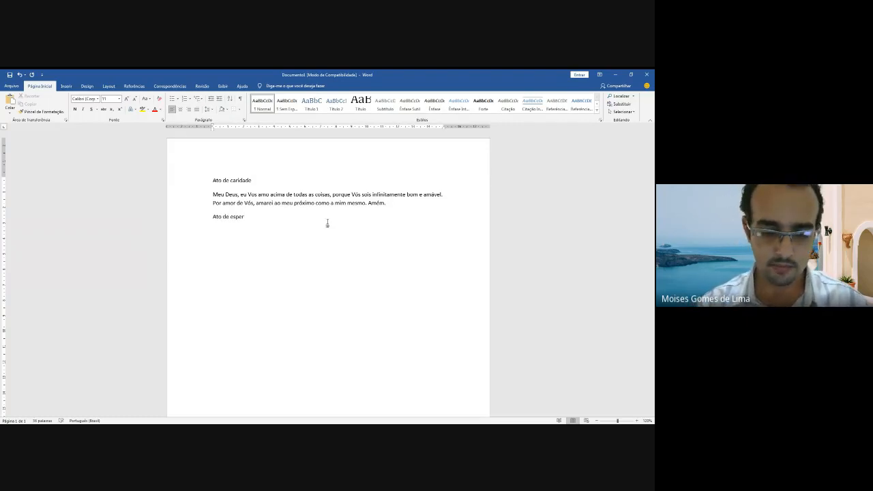
type("ança ")
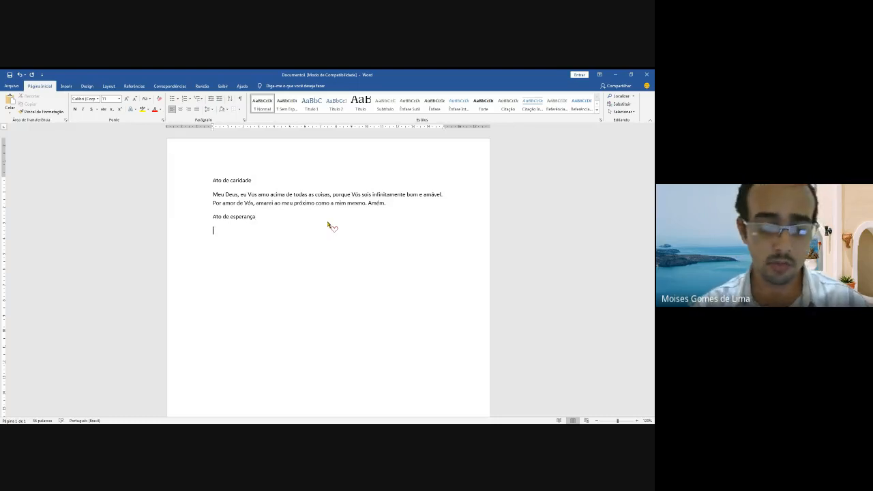
- Start the prayer text below the title "Ato de esperança" with "Meu Deus, eu espero com firme confiança"
type("M")
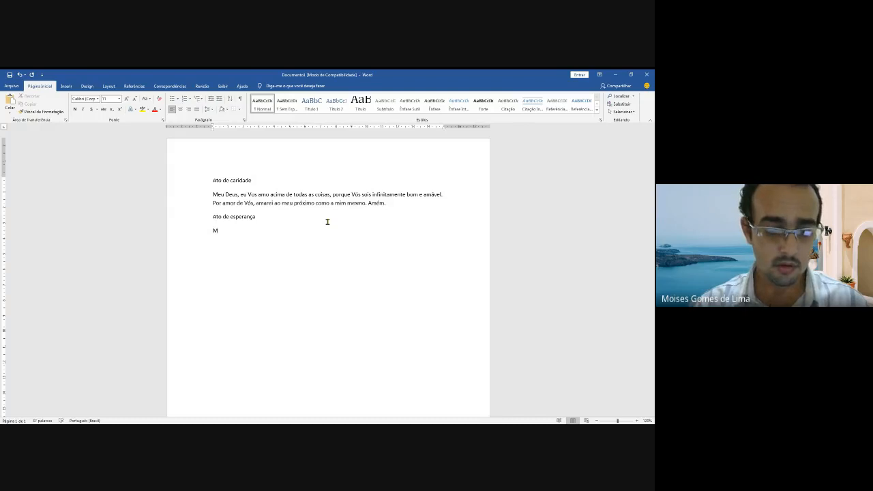
type("eu")
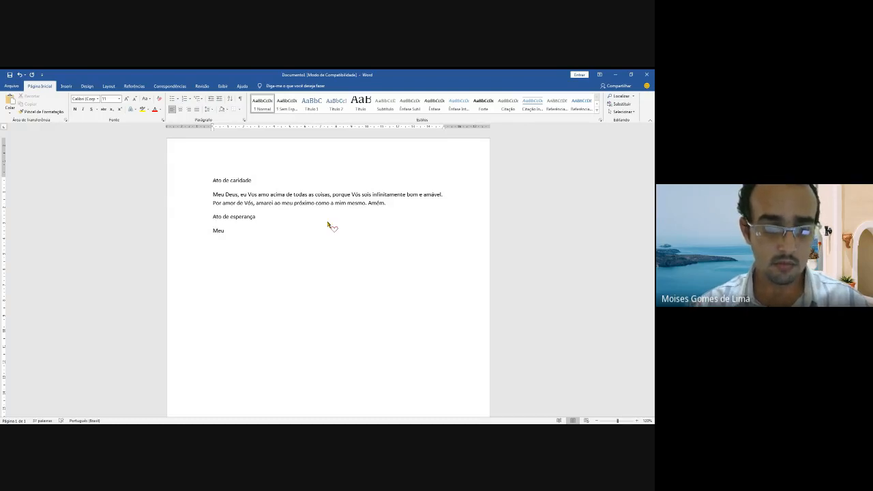
type(" Deus, eu espero com ")
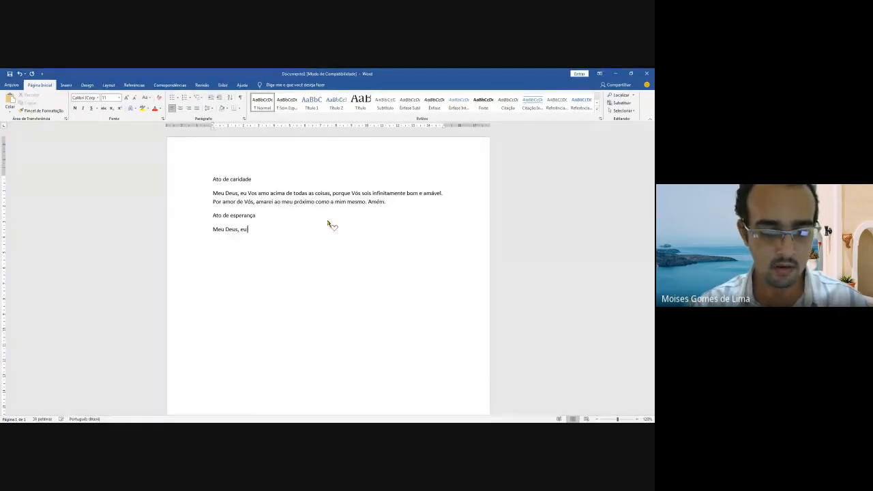
type("fir")
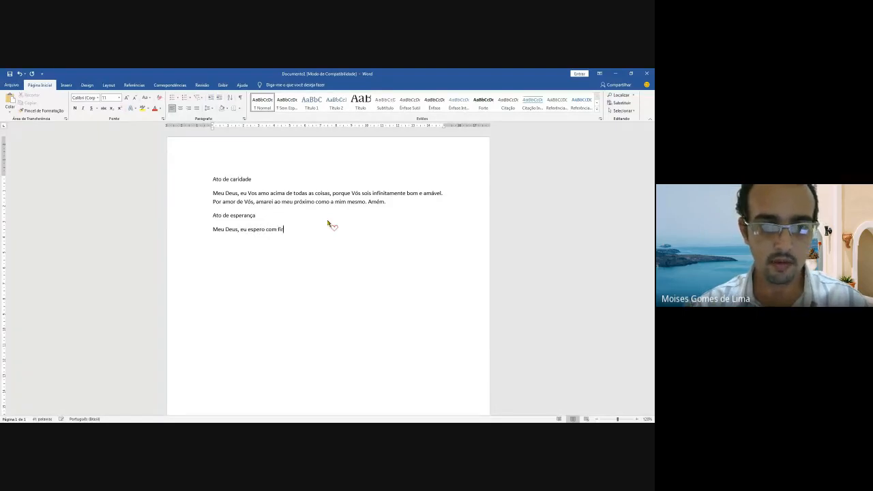
type("me confia")
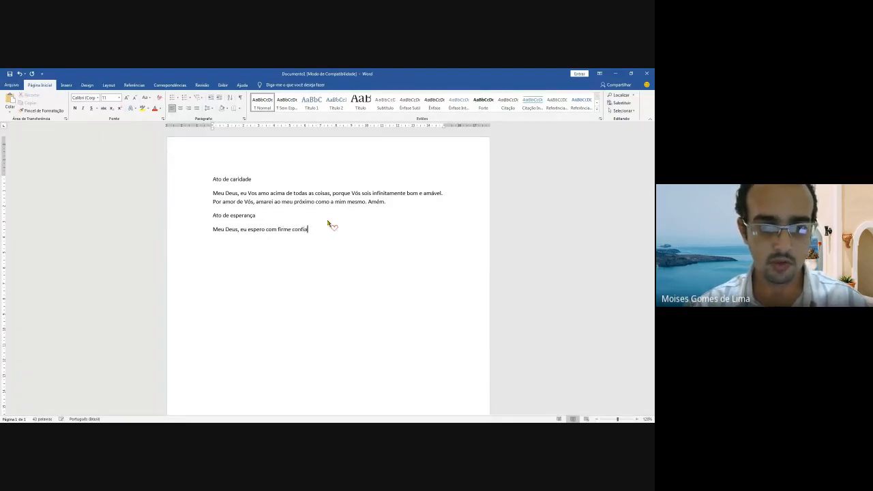
type("nça ")
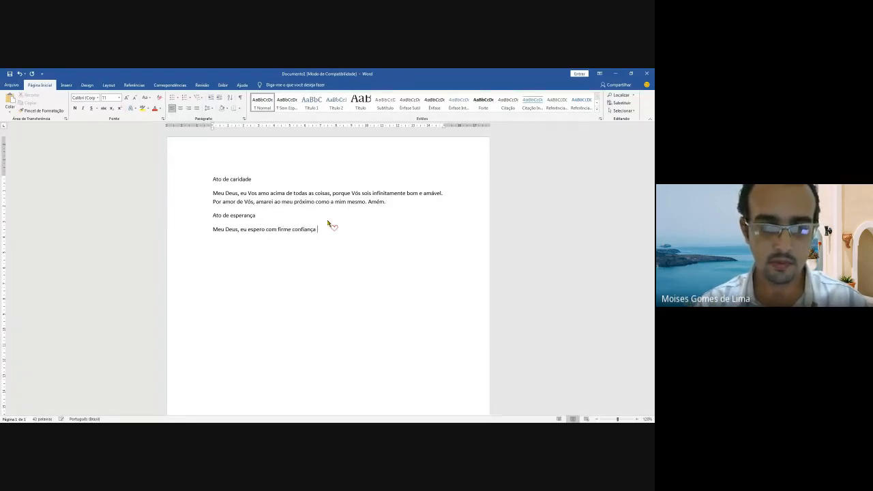
- Continue the sentence after "confiança" with "que, pelos merecimentos de Nosso Senhor Jesus Cristo"
type("que, pelos merece")
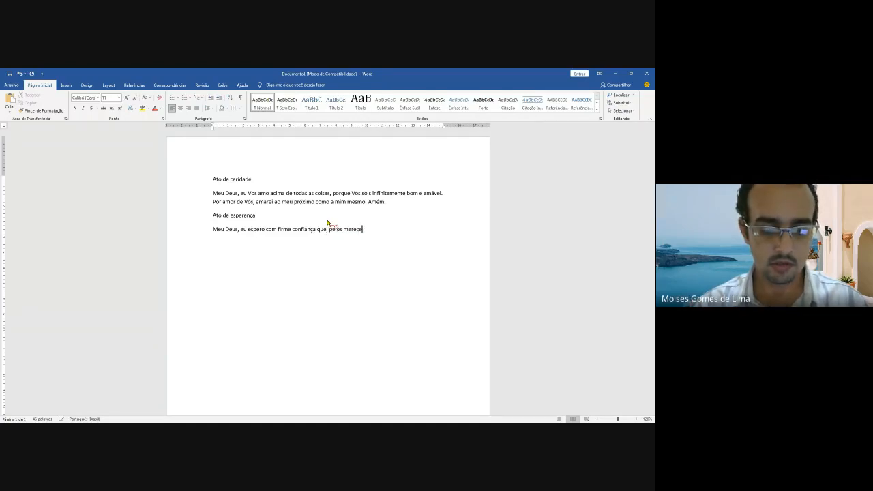
key("BackSpace")
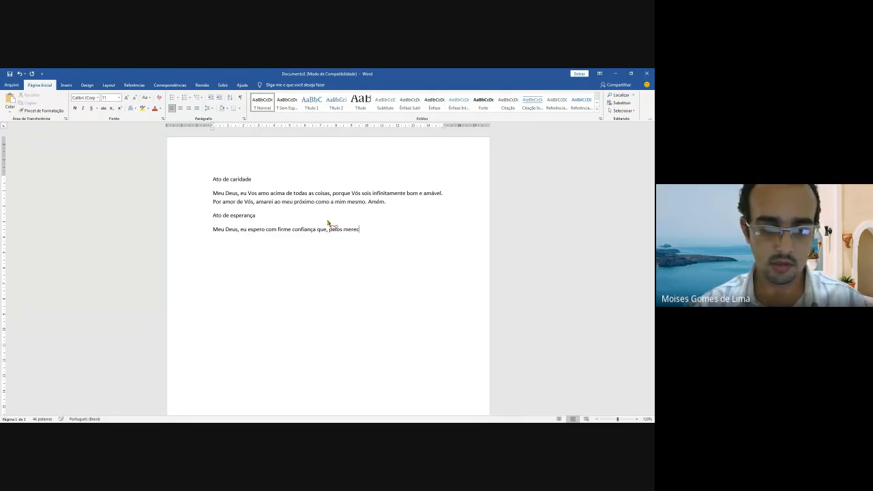
type("imento")
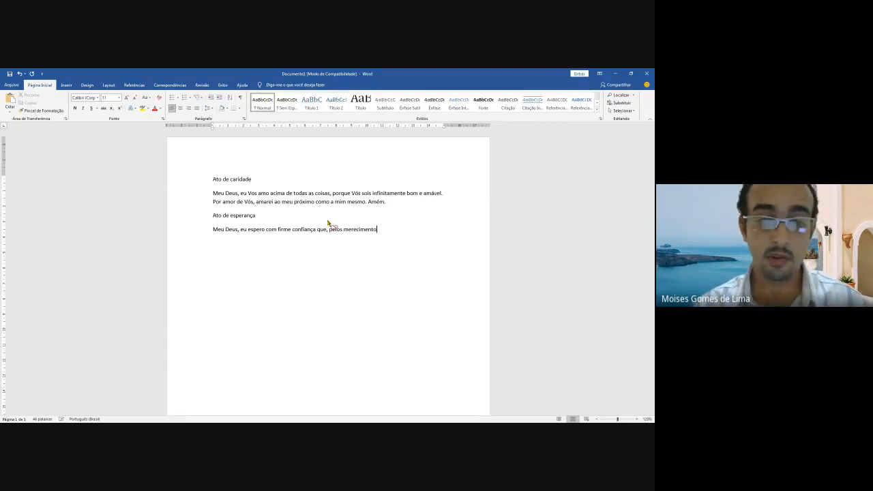
type("s de N")
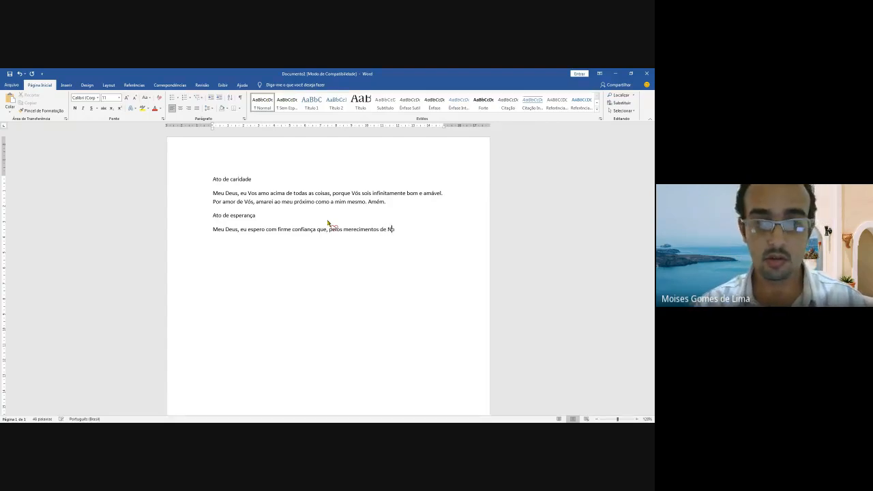
type("osso Senhor Je")
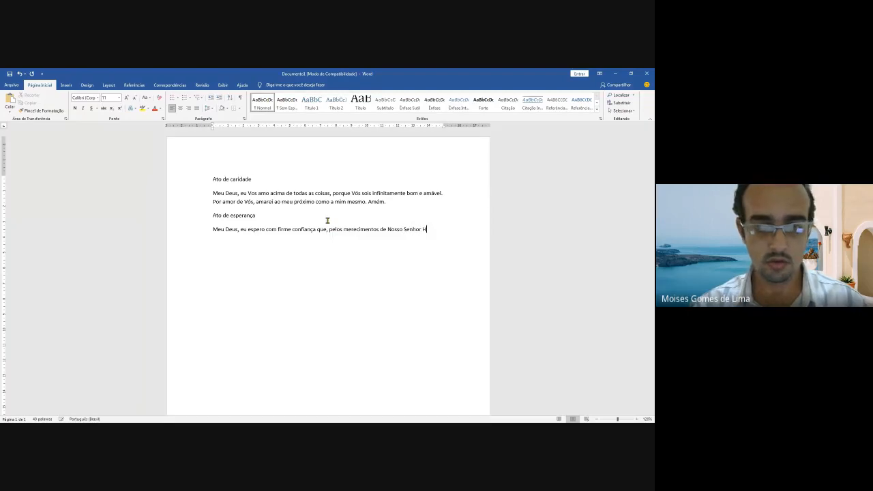
type("sus Cristo")
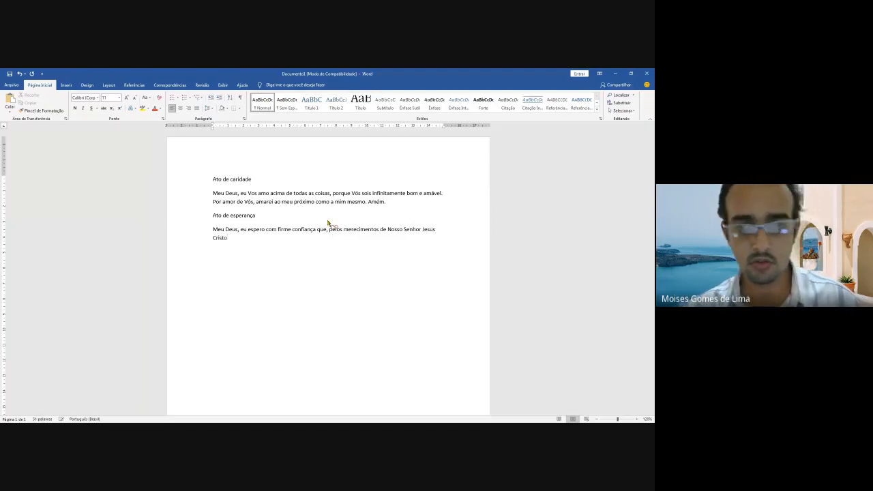
- Delete the word "Cristo" at the end of the second prayer and write it again to demonstrate automatic line wrapping
key("alt+Tab")
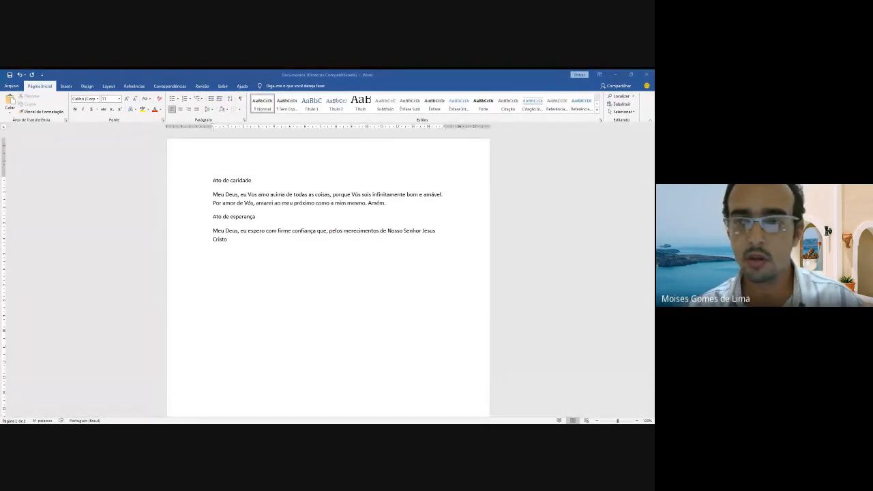
key("alt+Tab")
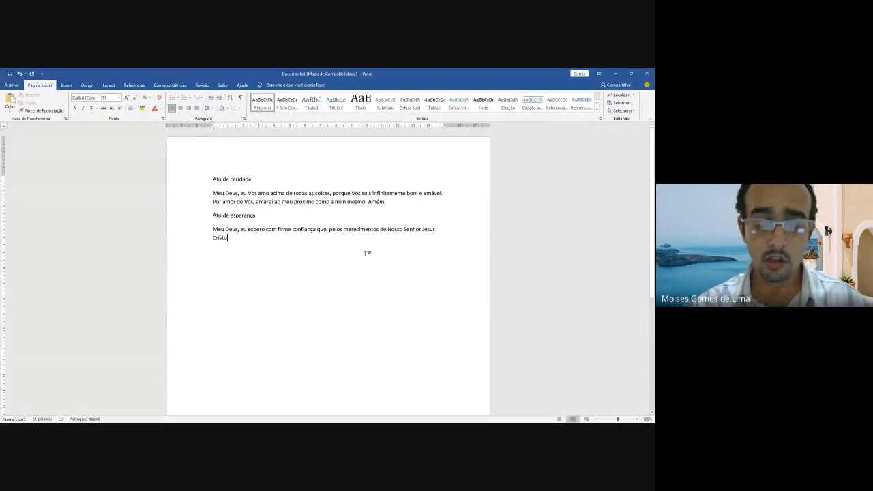
key("BackSpace")
key("BackSpace")
key("BackSpace")
key("BackSpace")
key("BackSpace")
key("BackSpace")
key("BackSpace")
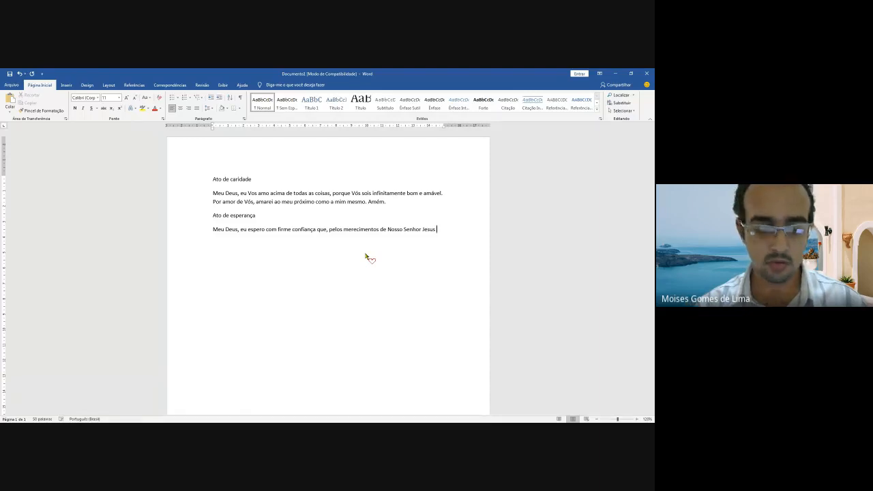
type("C")
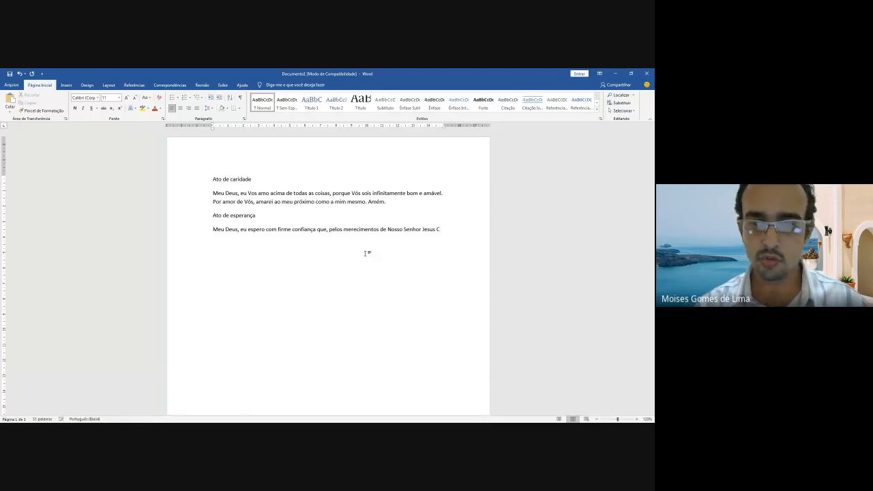
type("ri")
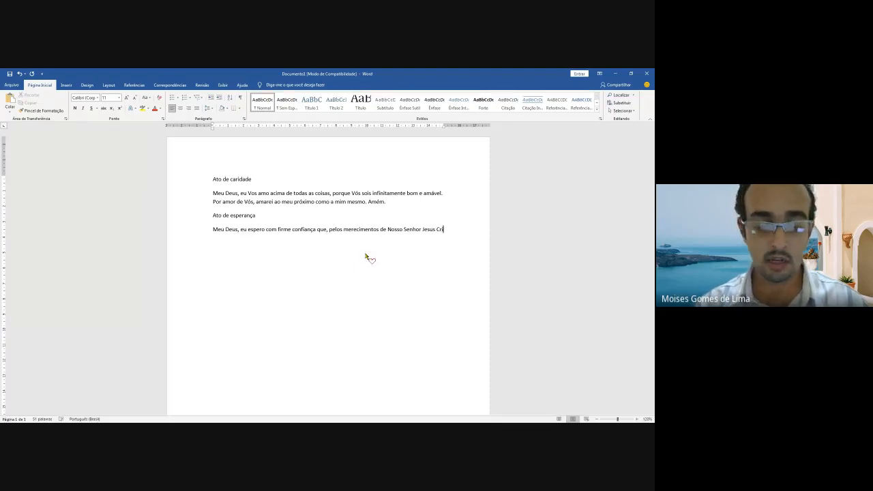
type("s")
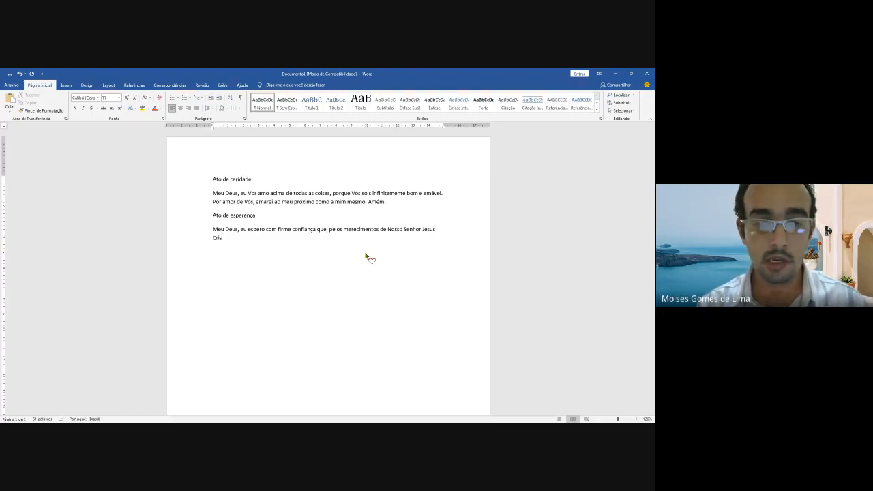
type("to")
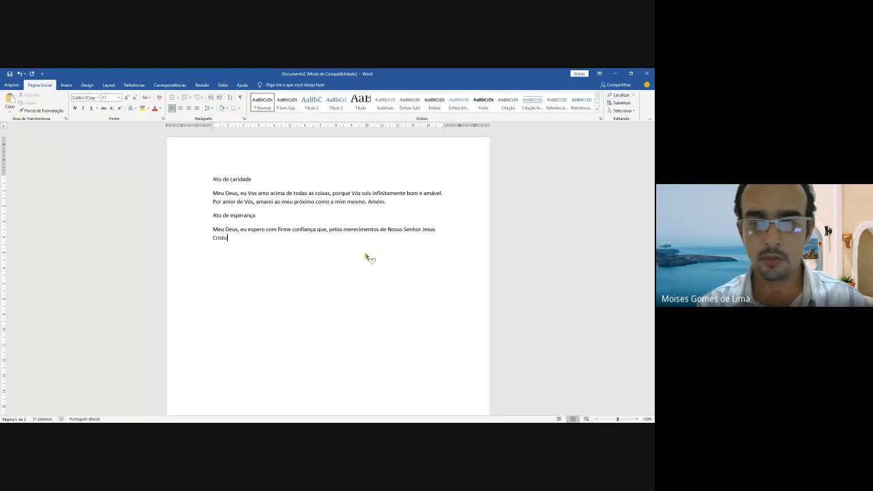
- Continue the sentence after "Cristo" with "me dareis a salvação eterna e as graças necessárias para alcança-las"
type(" m")
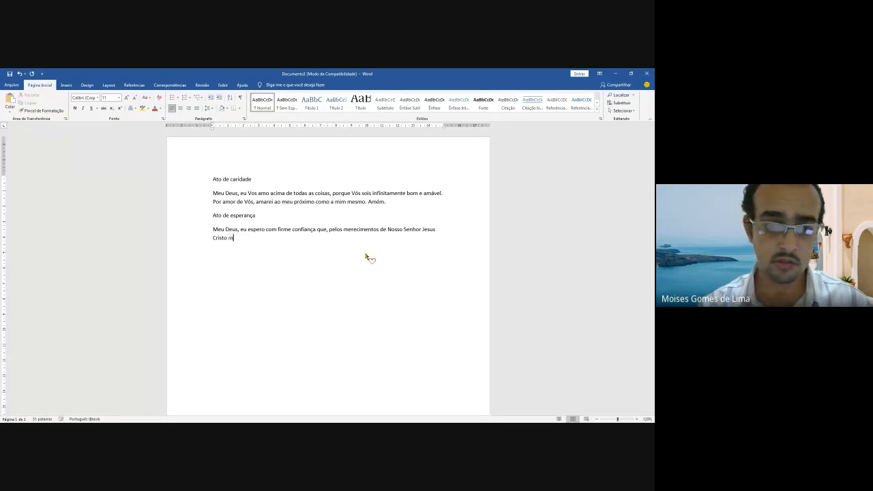
type("e dareis a")
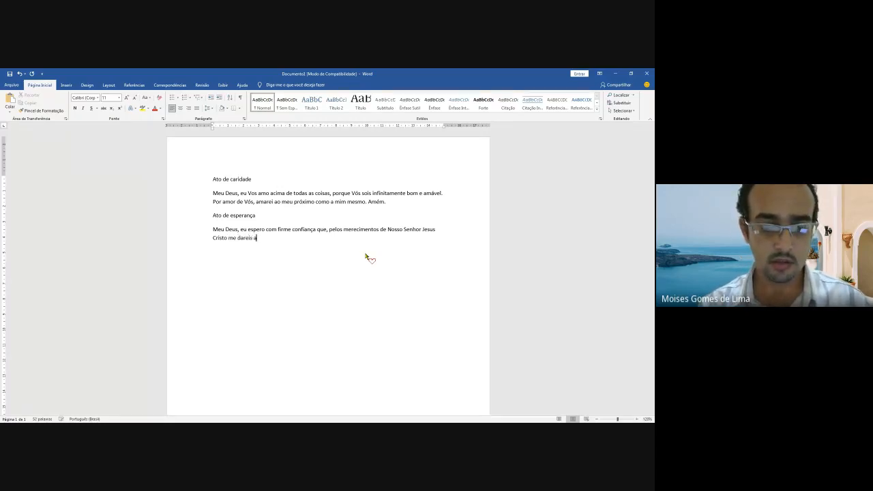
type(" salvação e")
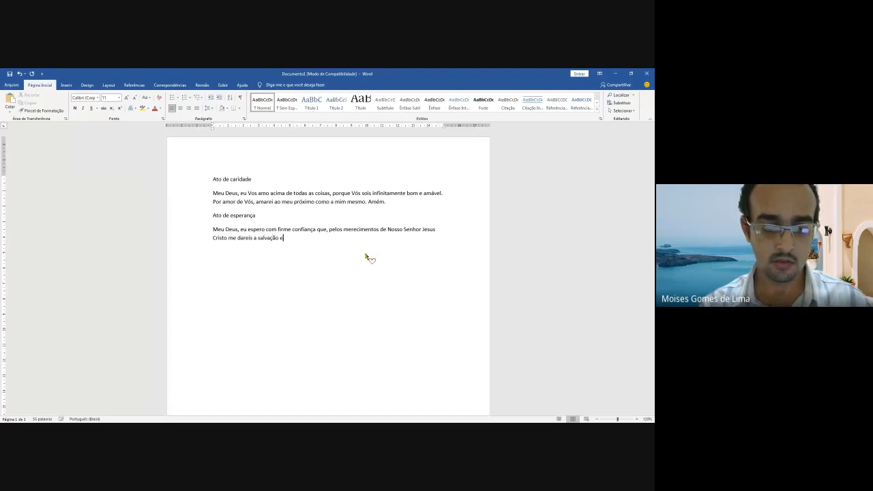
type("terna e as gra")
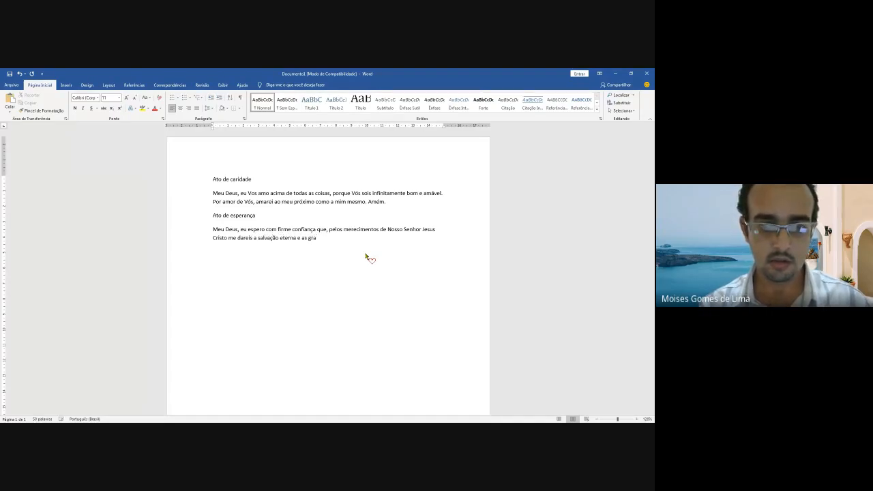
type("ças necessárias")
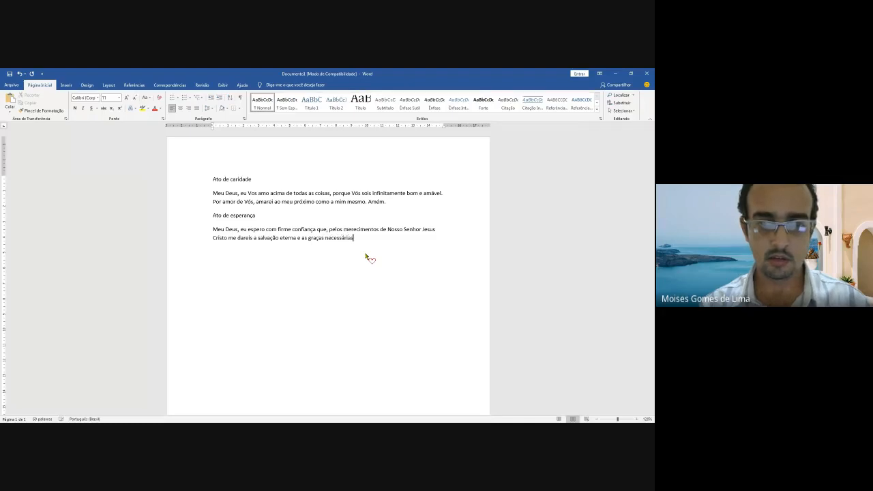
type(" para alcan")
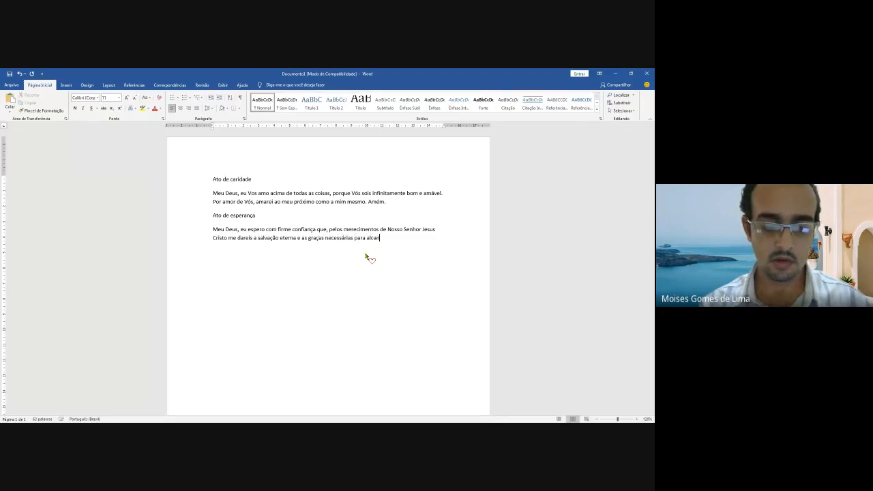
type("ça-las")
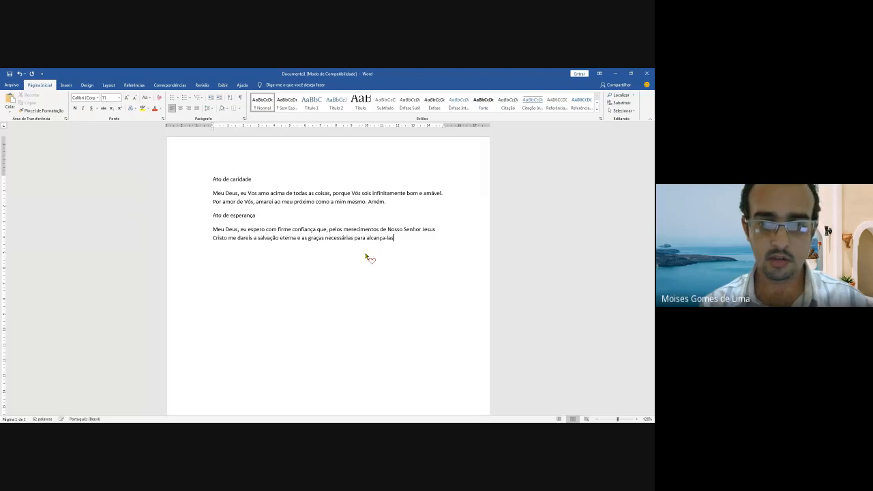
- Add ", porque Vós, que" directly after "alcança-las" in the second prayer
type(", porqu")
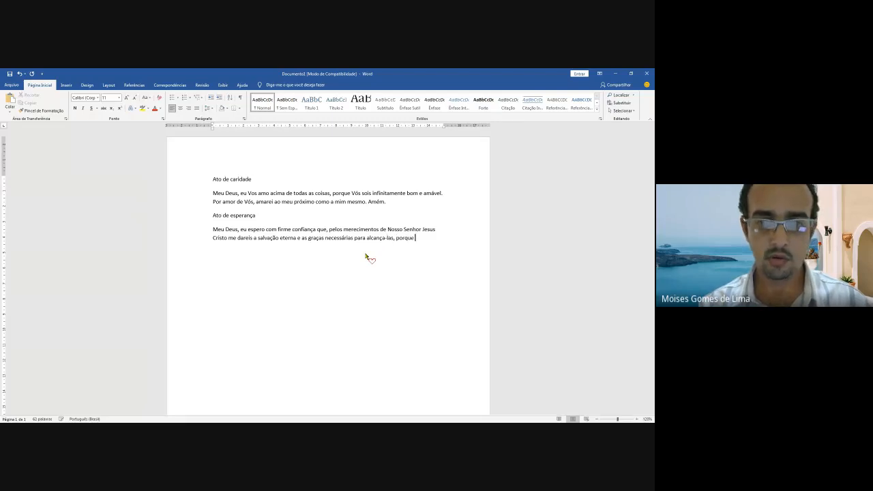
type("e V")
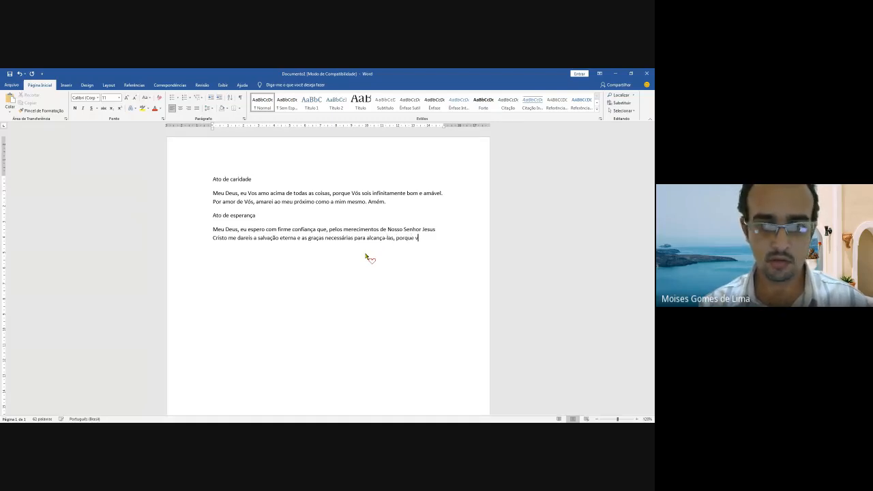
type("ós")
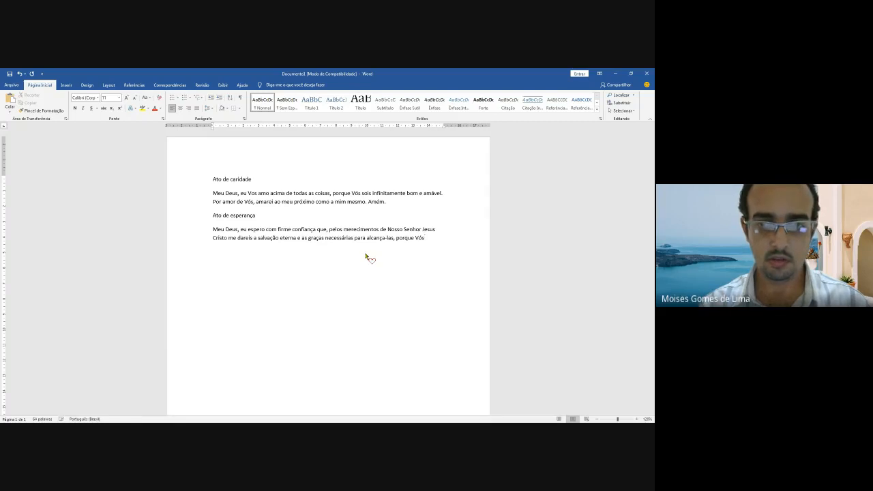
type(", que")
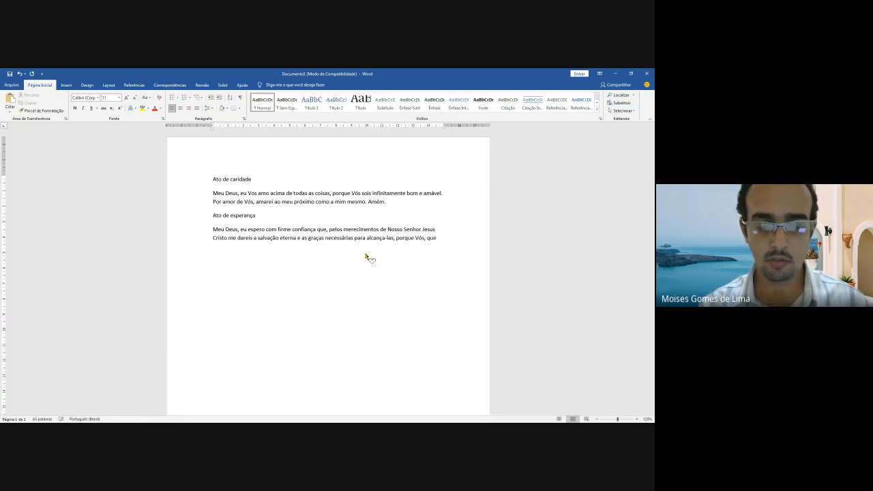
- Continue the sentence after "porque Vós, que" with "sois Infinitamente Bom e Poderoso"
type(" soi")
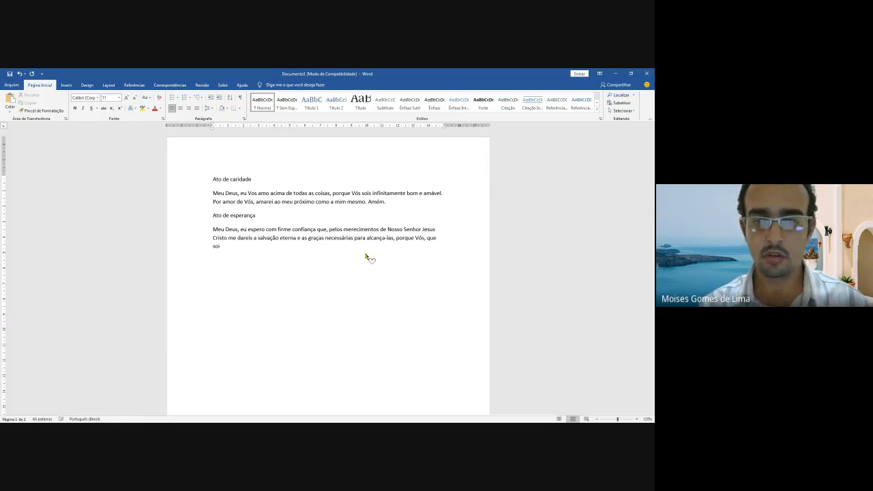
key("BackSpace")
key("BackSpace")
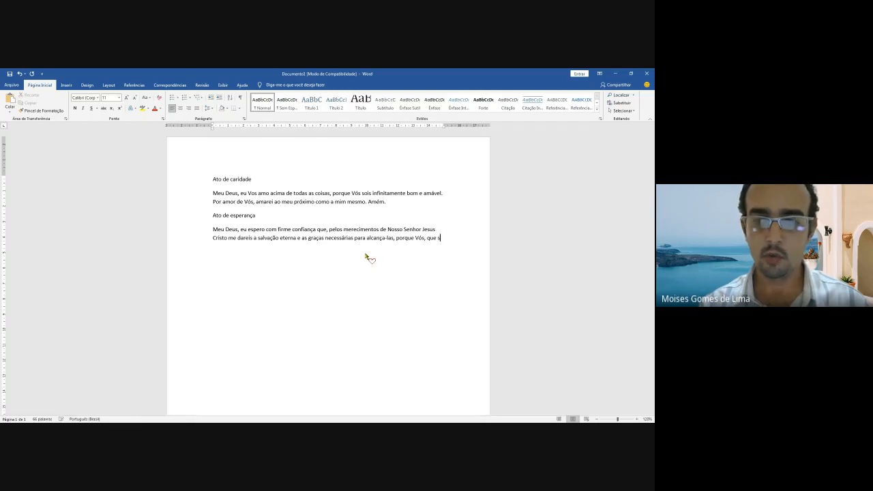
type("o")
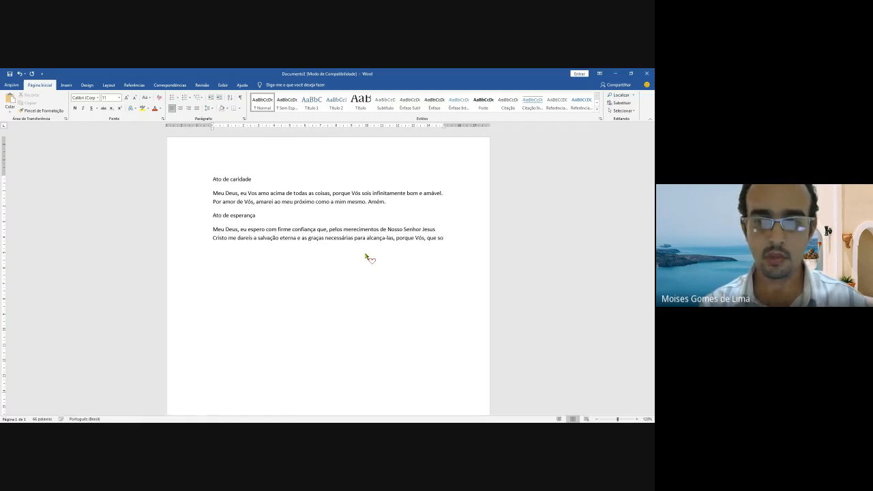
type("is")
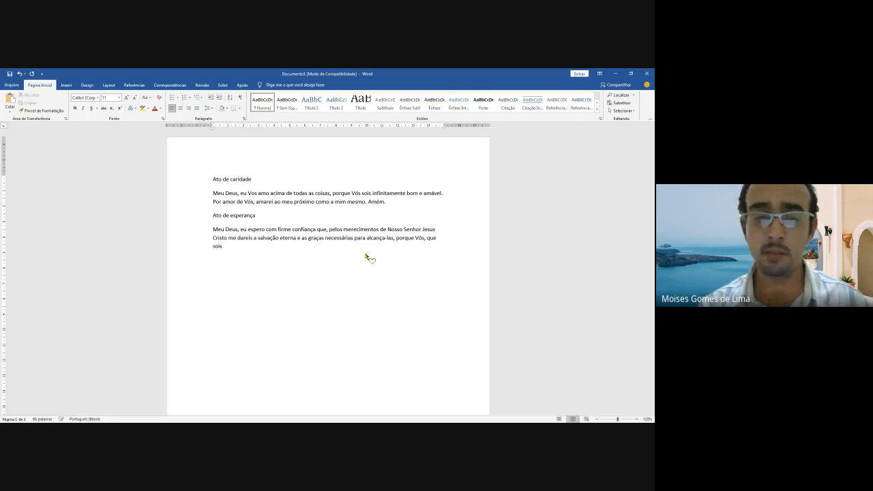
type(" Infinitame")
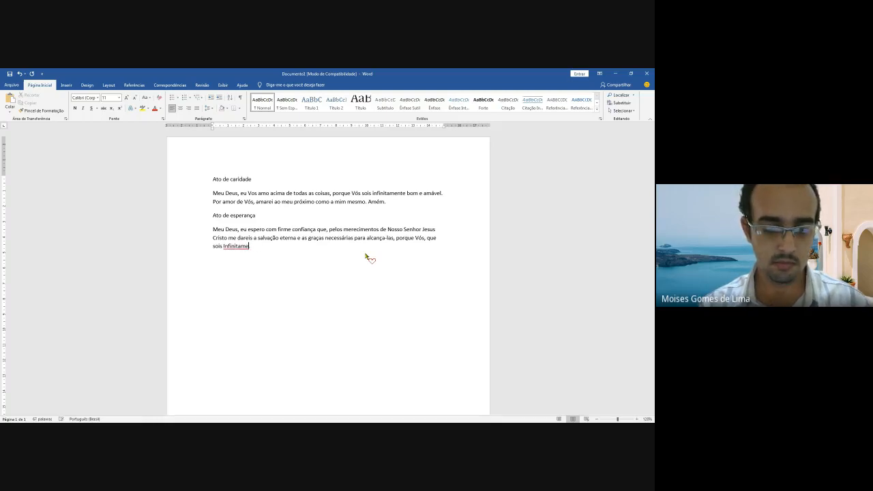
type("nte Bom ")
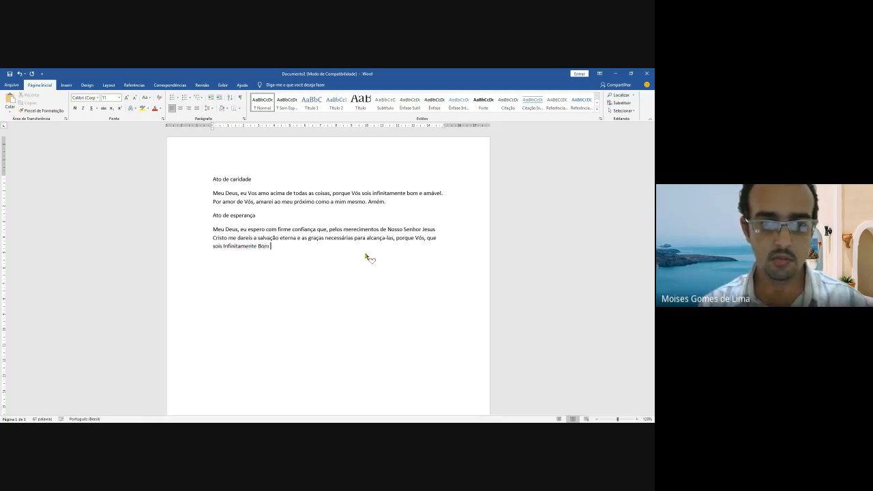
type("e Poderoso")
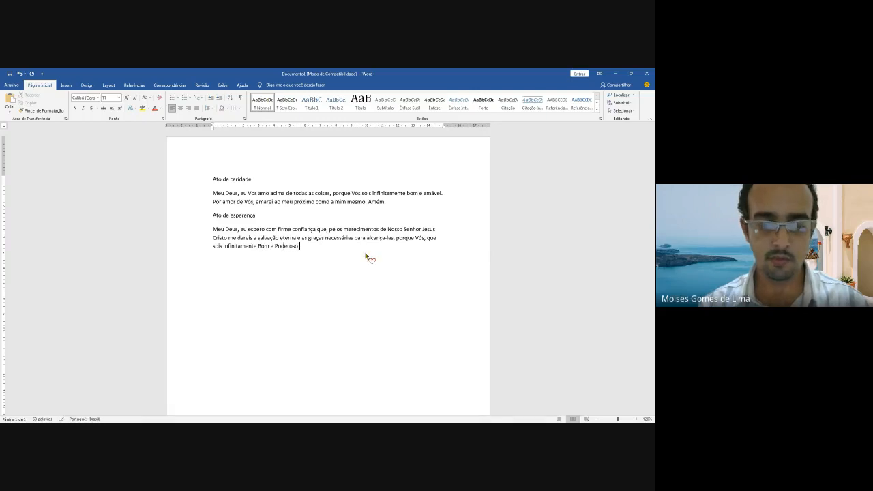
- Add "o haveis prometido a quem observar" after "Poderoso" in the second prayer
type(" o haveis ")
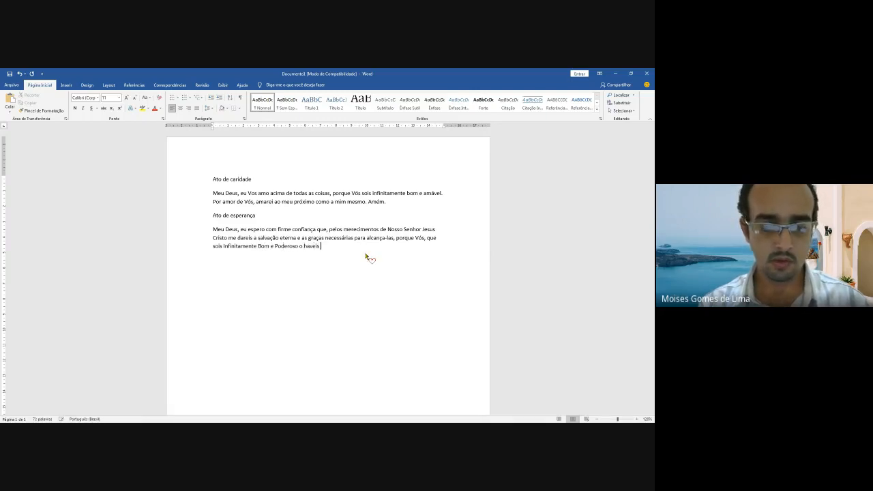
type("prometido")
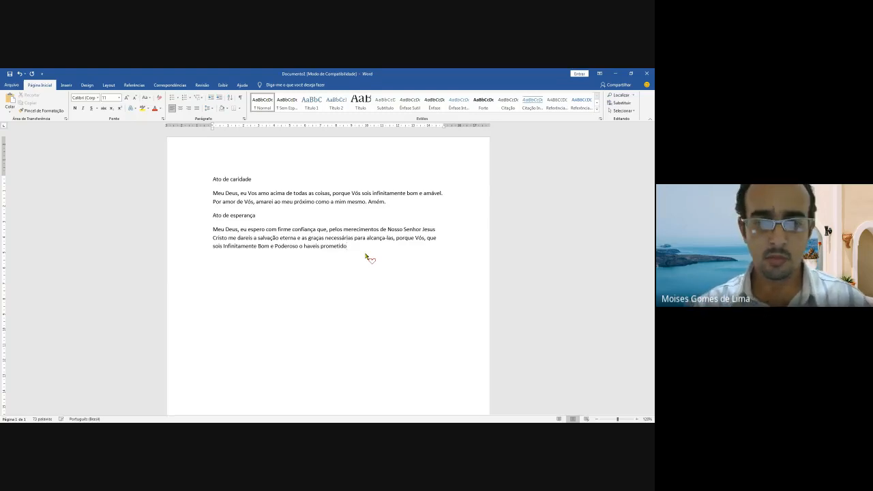
type(" a que")
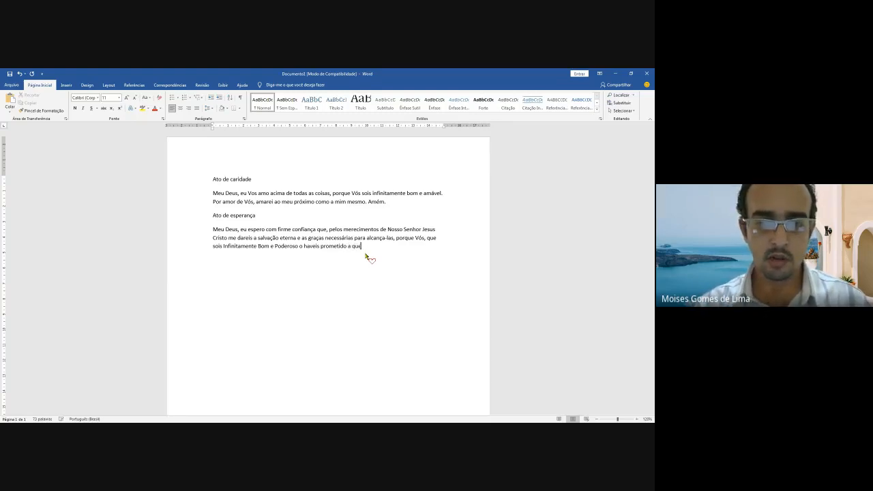
type("m observar ")
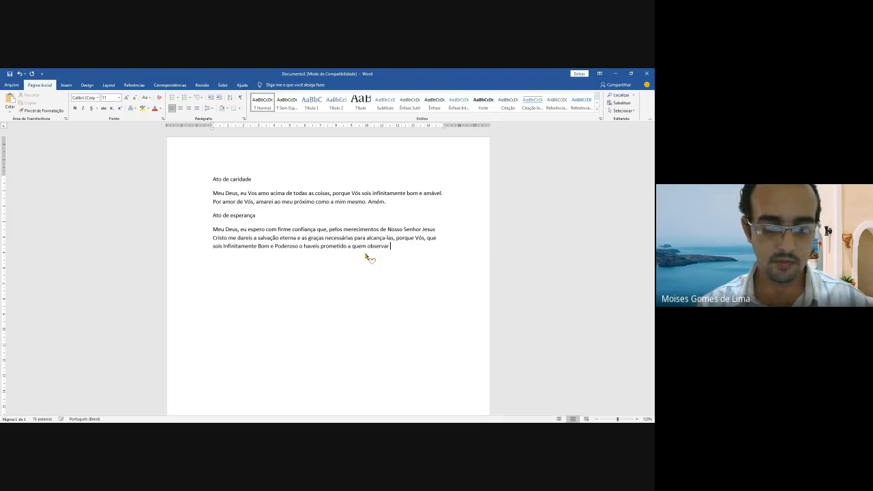
- Continue the second prayer after "observar" with "fielmente os Vossos mandamentos"
type("fielmente os ")
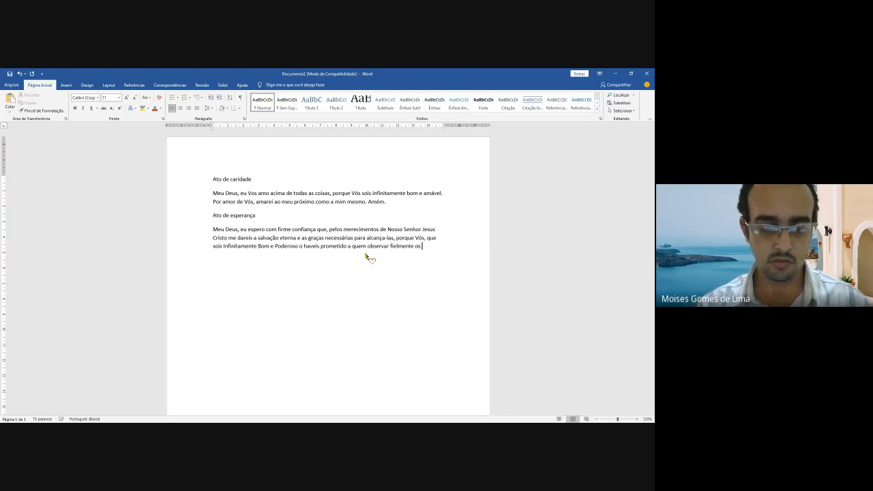
type("Vossos ")
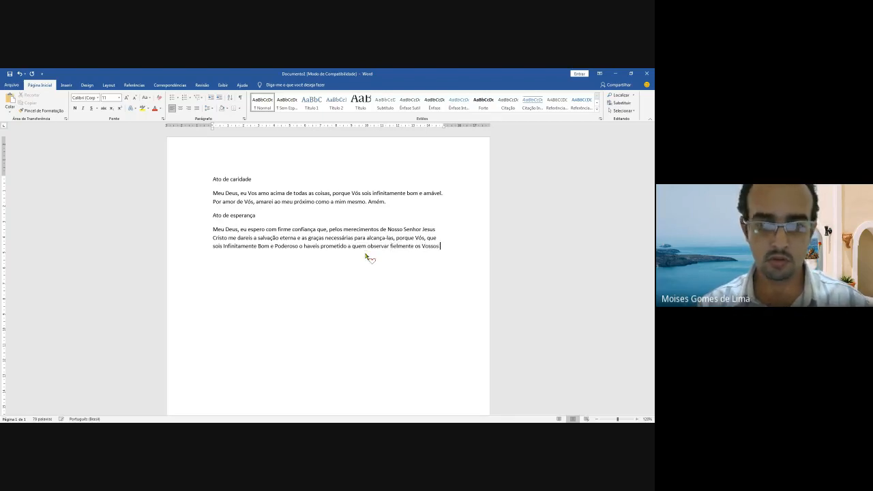
type("ma")
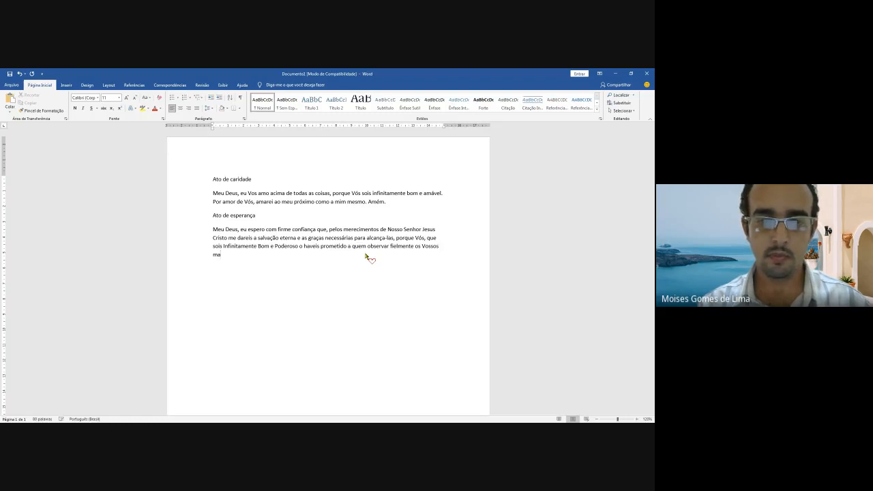
key("BackSpace")
key("BackSpace")
type("m")
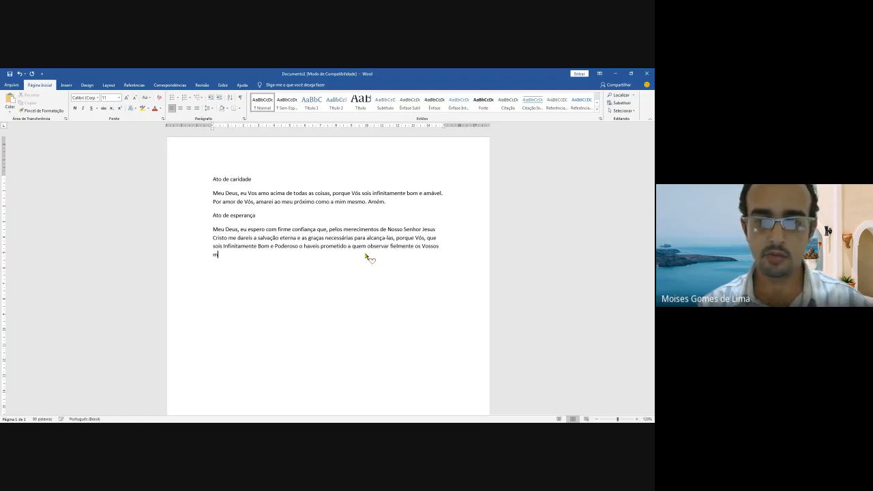
type("anda")
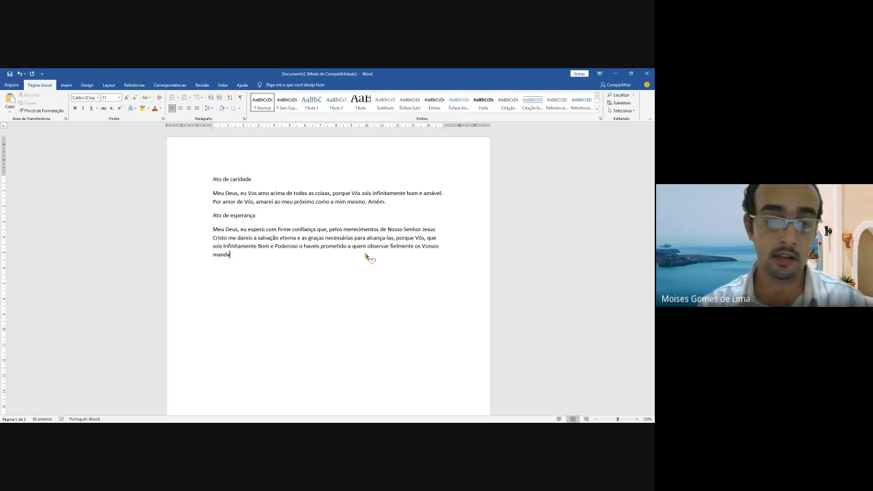
type("mentos")
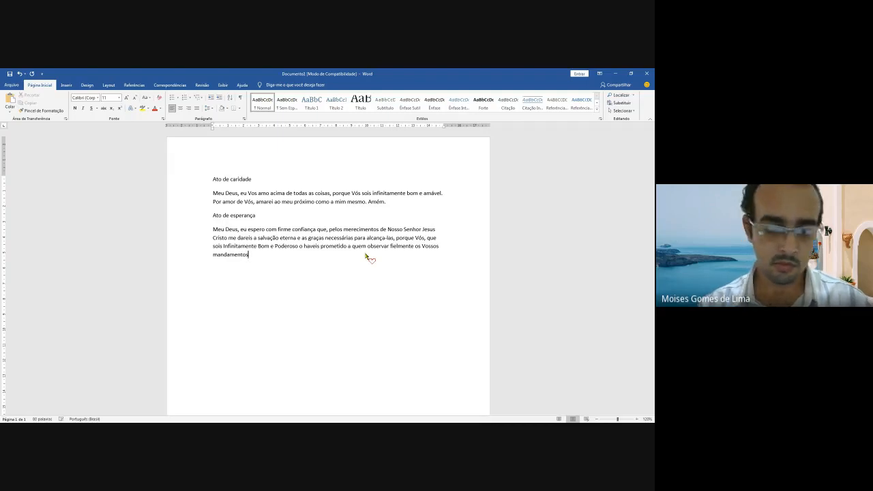
- Finish the second prayer after "mandamentos" with ", como eu prometo fazer com o Vosso auxílio. Amém."
type(", como eu ")
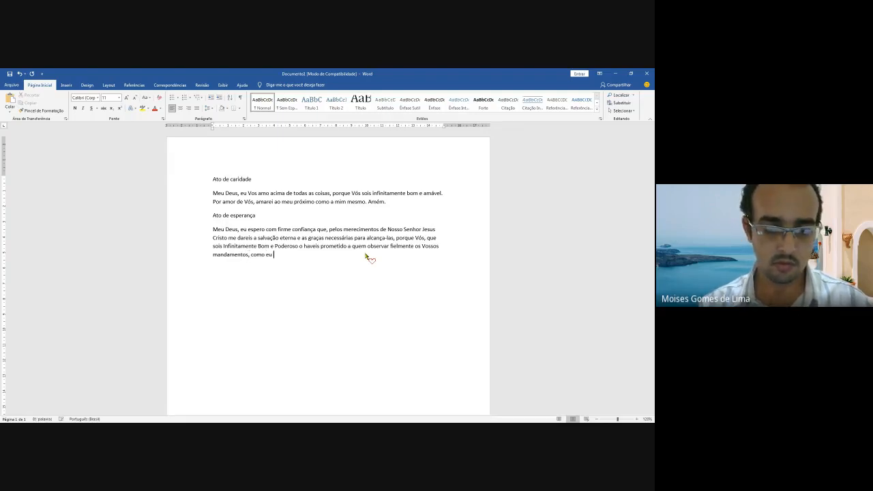
type("prometo faz")
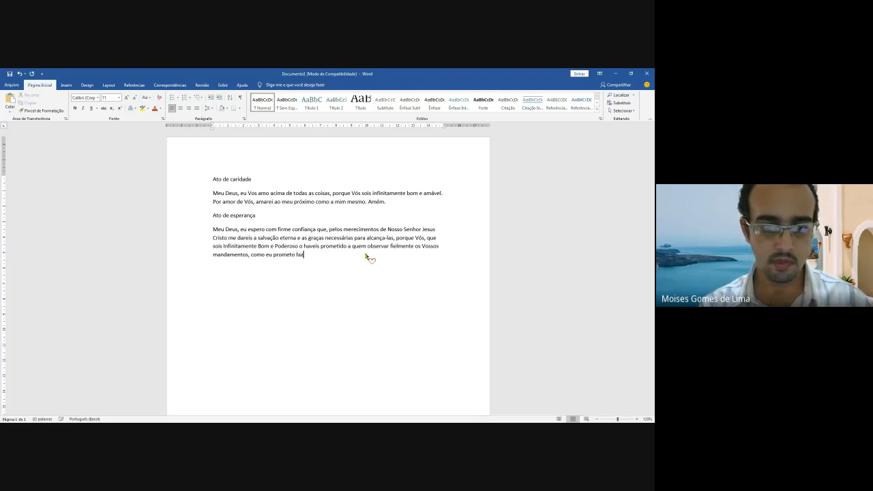
type("er com o")
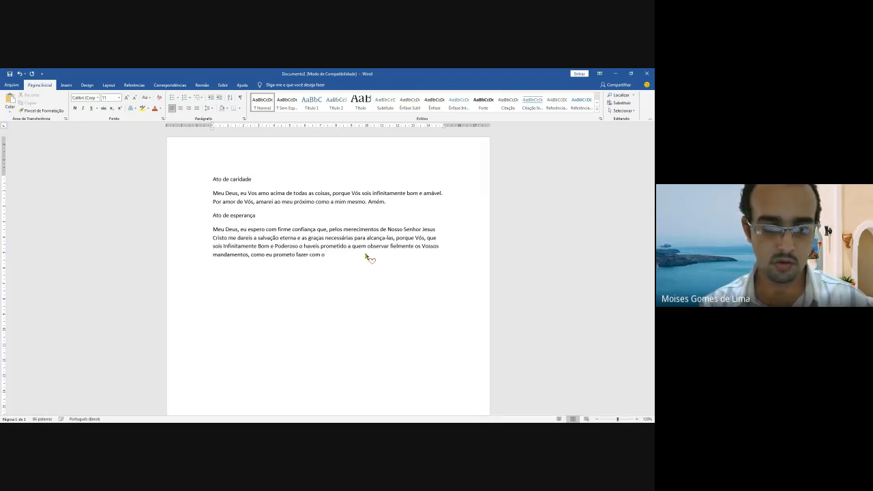
type(" Vosso ")
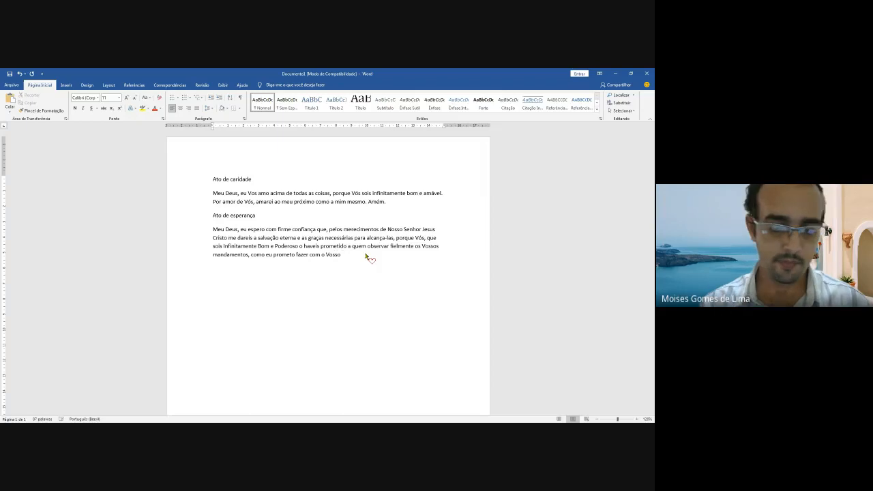
type("auxílio")
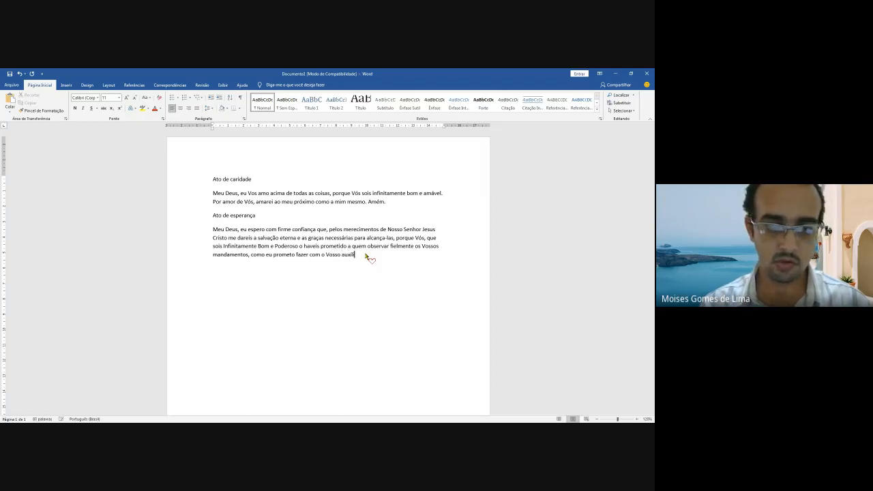
type(". Amém")
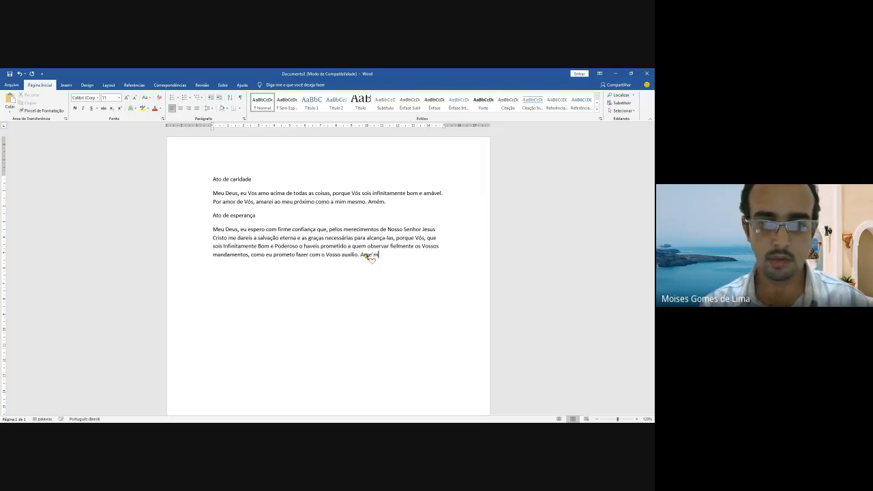
key("BackSpace")
key("BackSpace")
type("ém.")
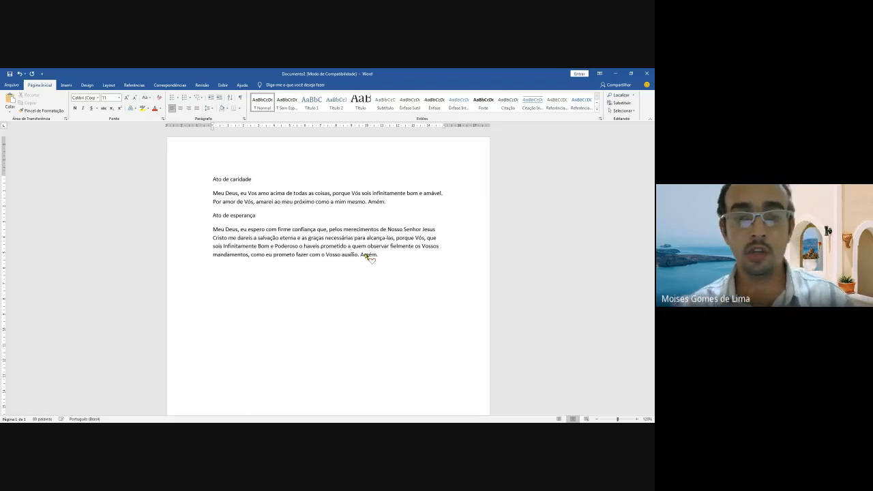
- Examine the right and left margin limits on the horizontal ruler with the page magnified
scroll(381, 230, "up", 5)
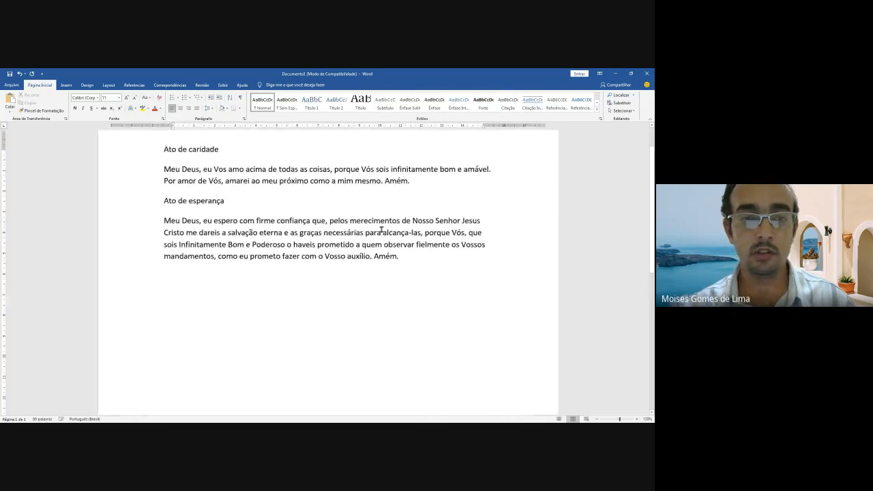
scroll(381, 230, "up", 3)
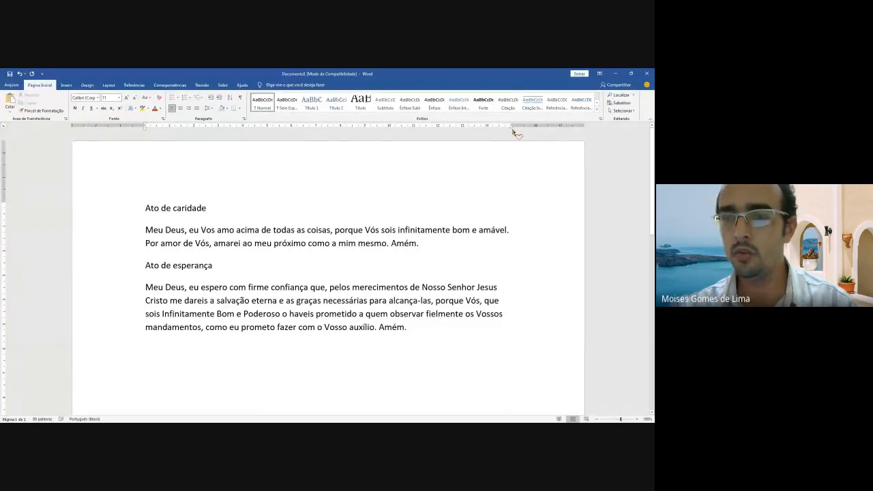
left_click_drag(512, 128, 513, 129)
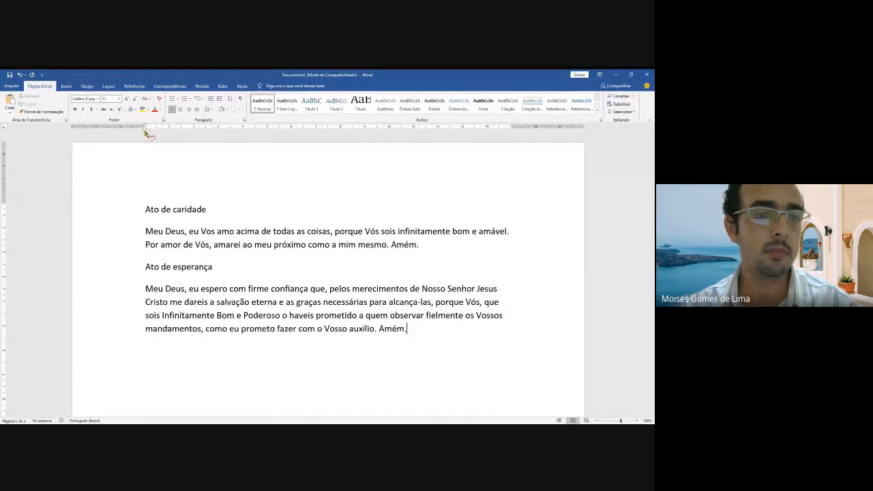
key("ctrl+Home")
mouse_move(144, 129)
left_mouse_down()
mouse_move(164, 133)
mouse_move(143, 133)
left_mouse_up()
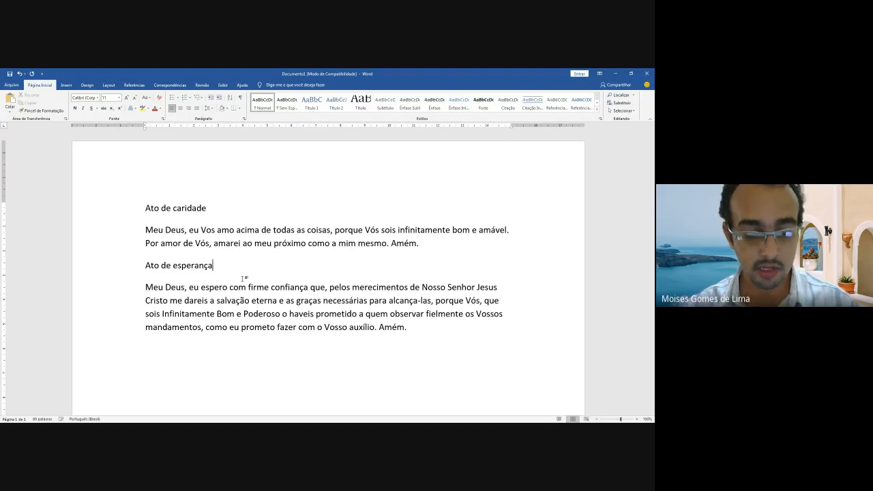
- Write a trial letter "f" after the heading "Ato de esperança", without and with a space before it, and delete it
type("f")
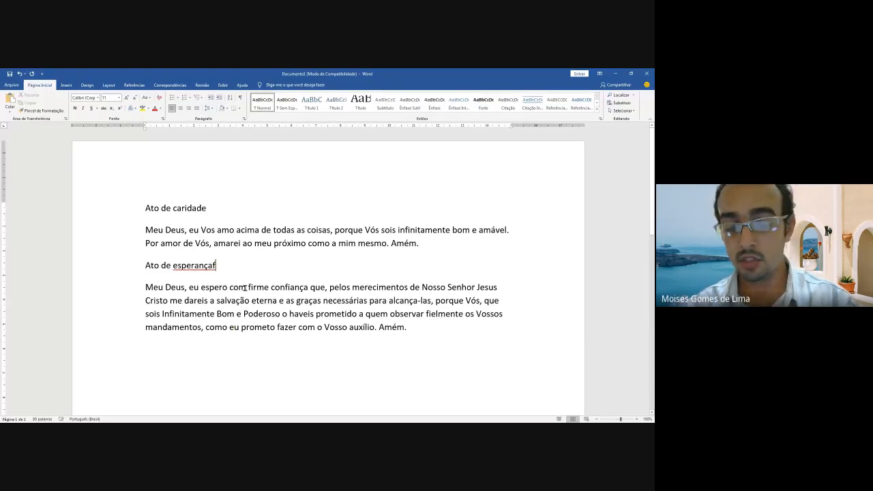
key("BackSpace")
key("BackSpace")
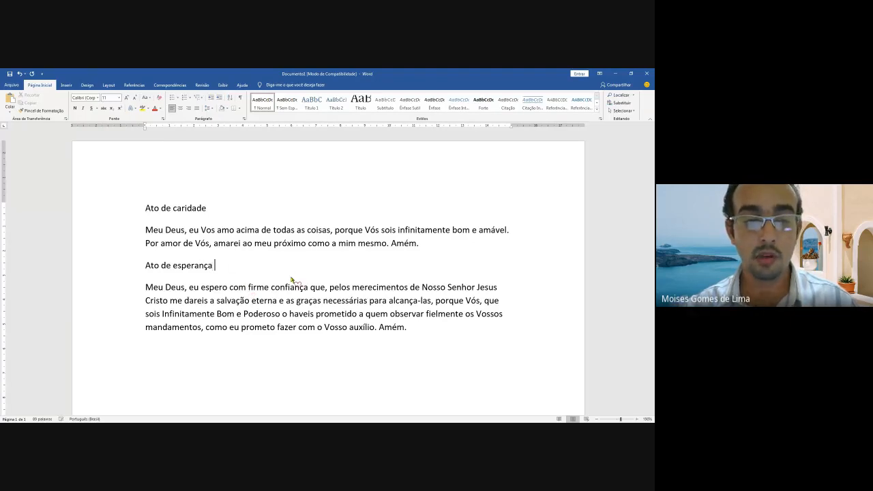
type("f")
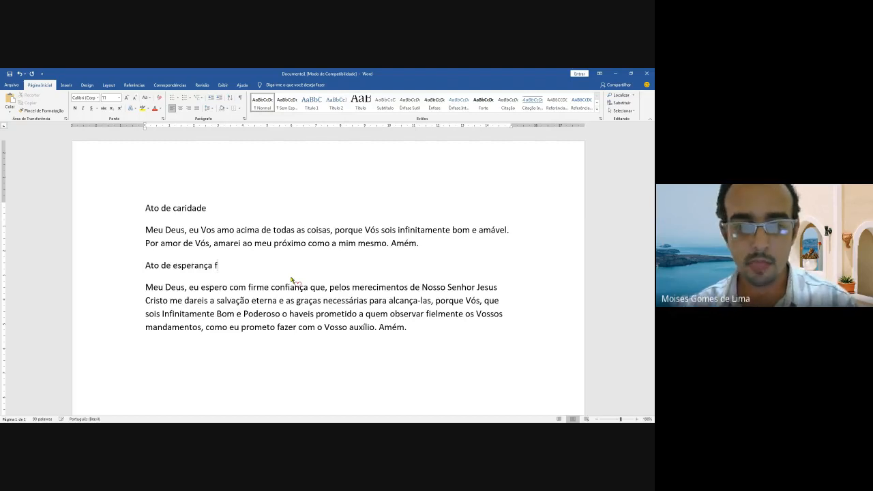
key("BackSpace")
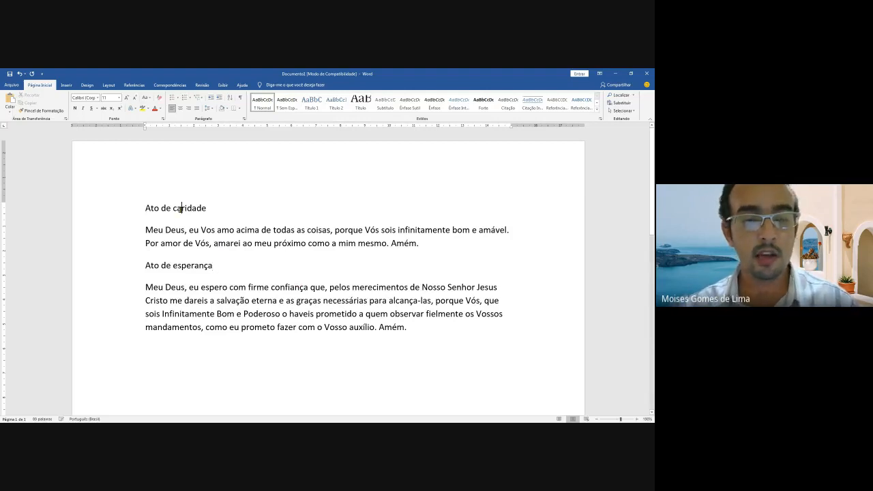
- Place the insertion point at different spots in both prayers and the "Ato de esperança" heading to demonstrate cursor positioning
left_click(221, 230)
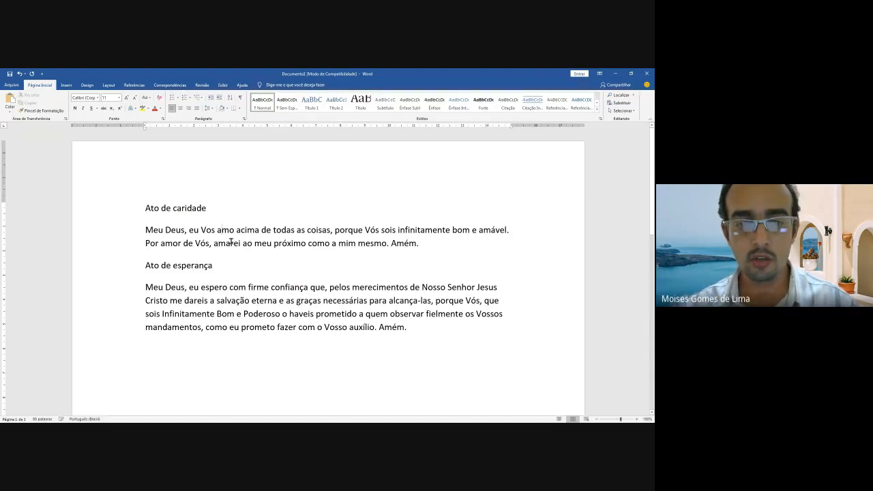
left_click(219, 289)
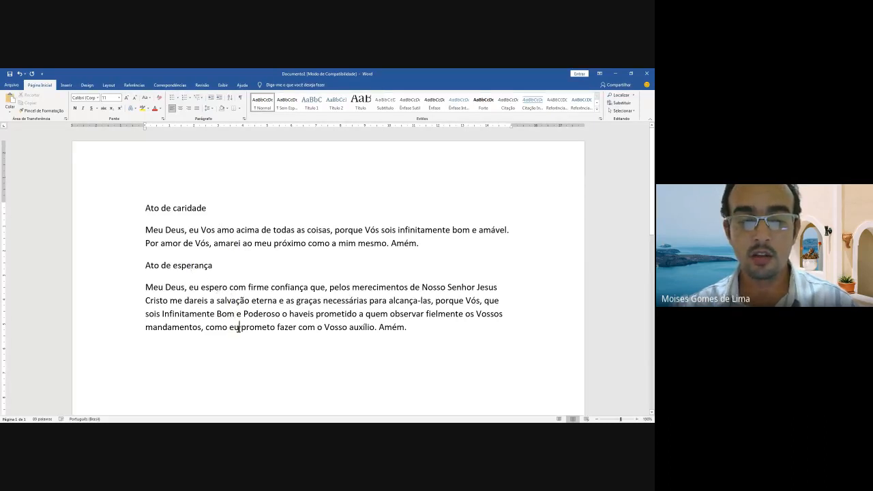
left_click(191, 266)
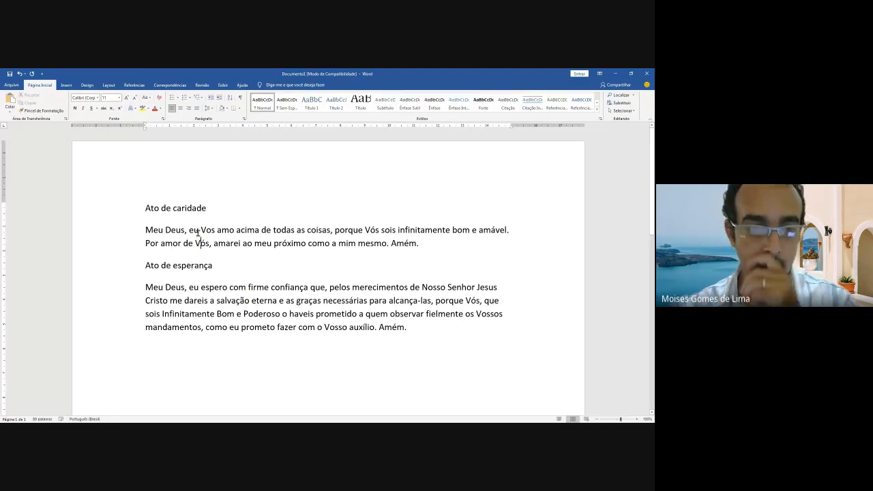
- Add blank lines after the end of the "Ato de esperança" prayer until the document extends onto a second page
left_click(196, 208)
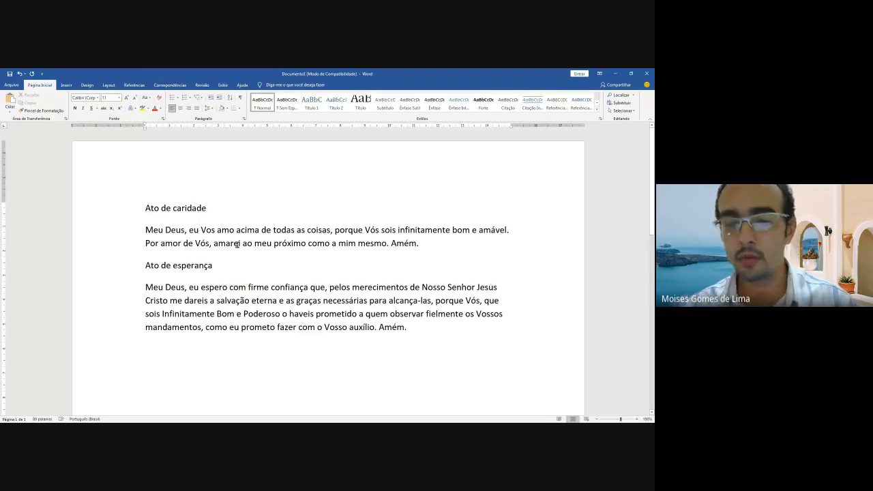
scroll(303, 266, "down", 9, "ctrl")
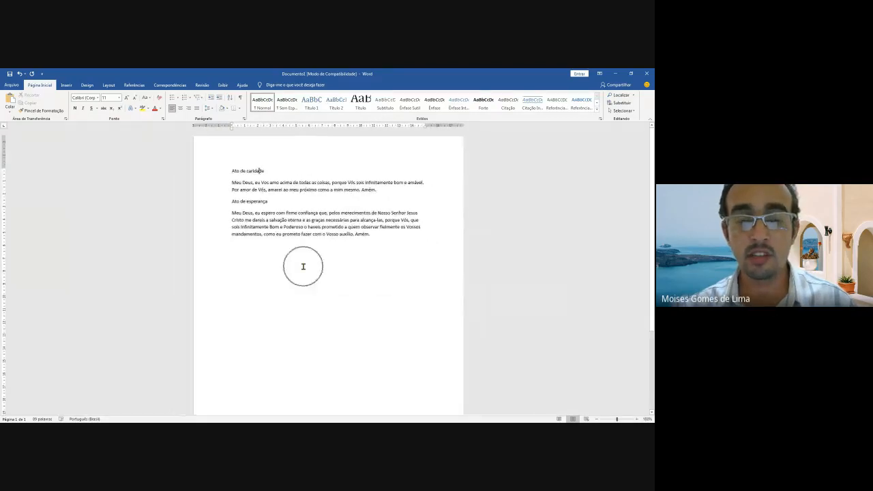
left_click(379, 235)
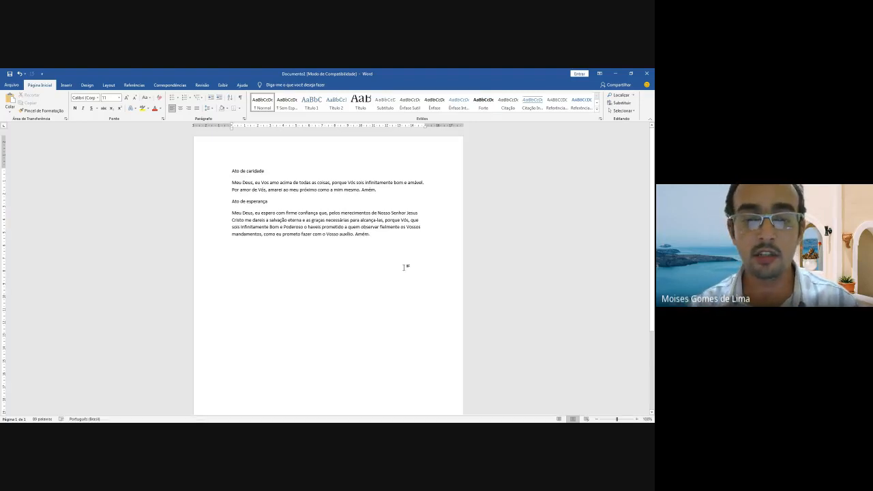
key("Return")
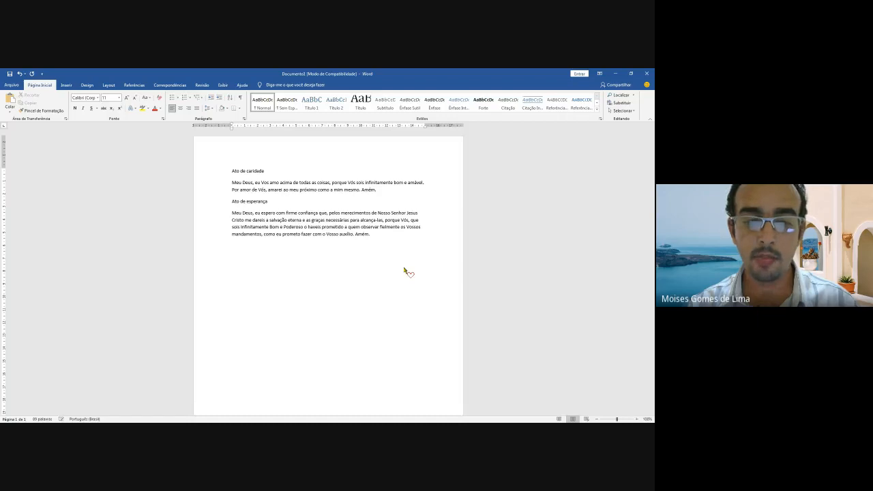
key("Return")
key("Return")
key("Return")
key("Return")
key("Return")
key("Return")
key("Return")
key("Return")
key("Return")
key("Return")
key("Return")
key("Return")
key("Return")
key("Return")
key("Return")
key("Return")
scroll(370, 257, "down", 3)
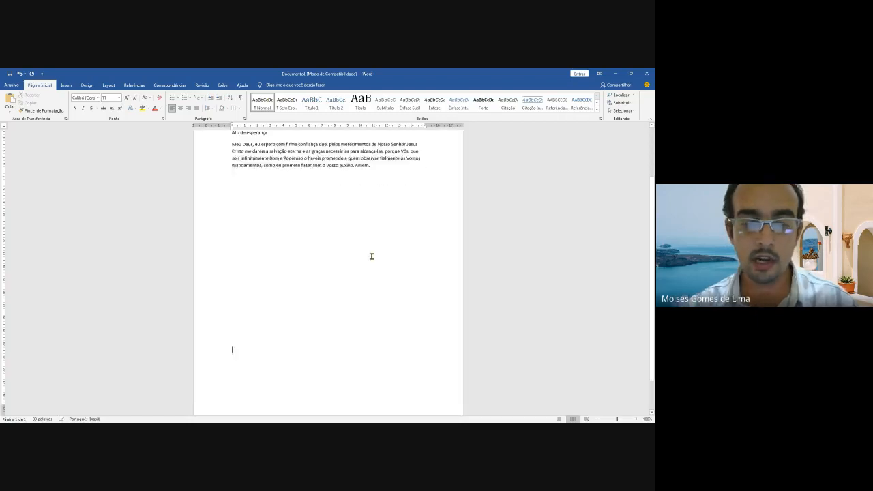
key("Return")
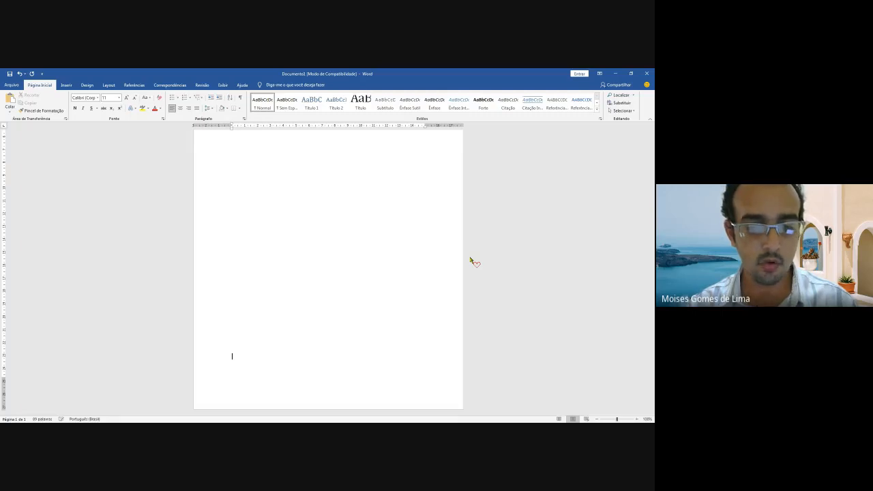
key("Return")
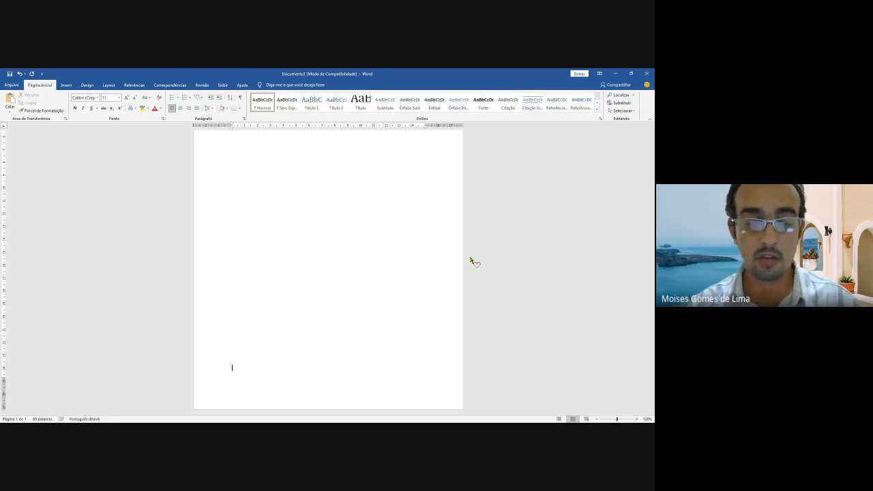
key("Return")
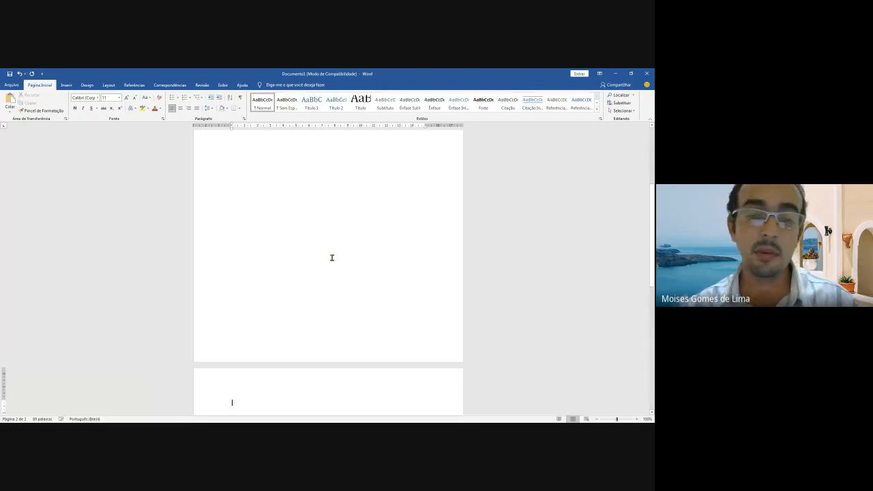
- Write "Qualquer outro texto aqui onde eu cliquei...." on a blank line some distance below the second prayer
scroll(283, 229, "up", 5)
scroll(284, 229, "down", 1)
scroll(283, 228, "down", 1)
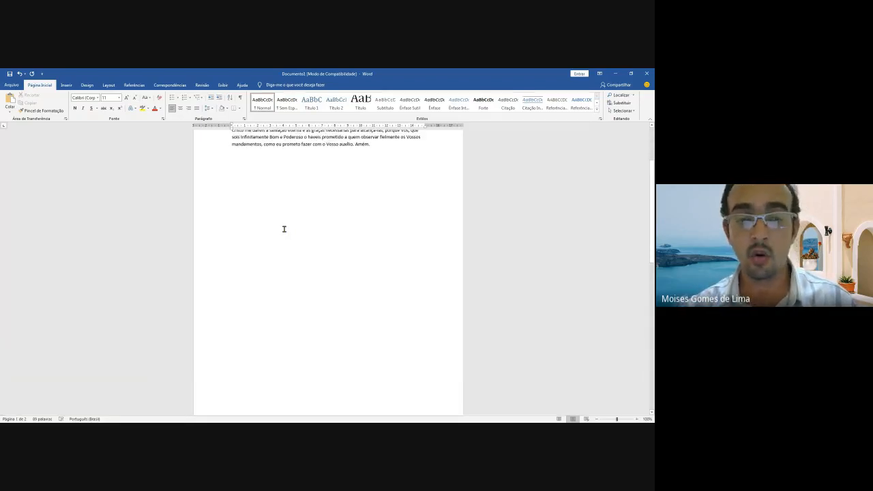
scroll(286, 225, "up", 1)
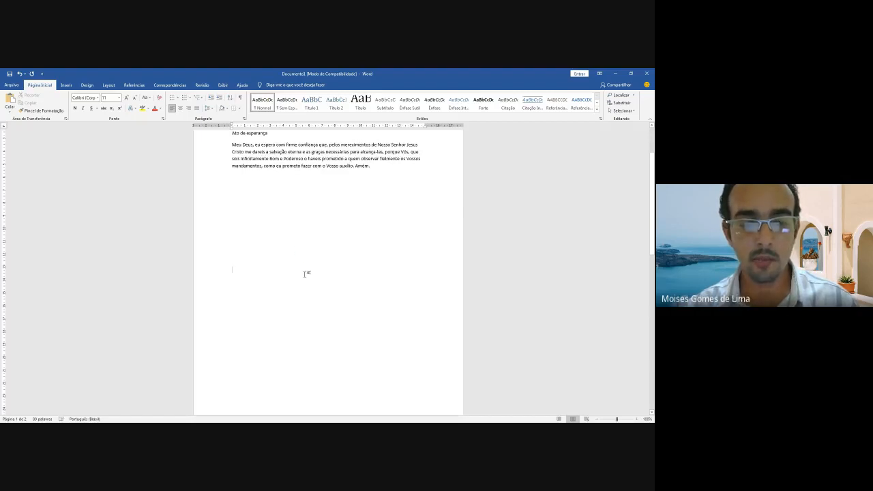
type("Qualquer outra")
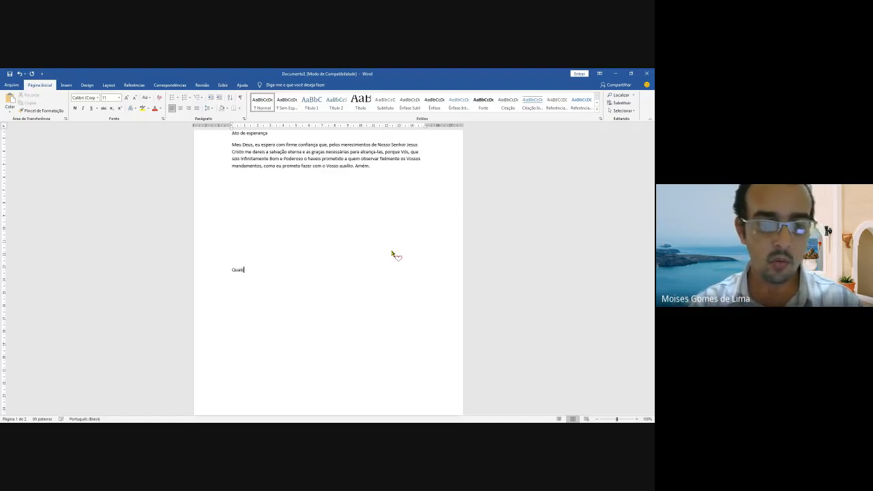
key("BackSpace")
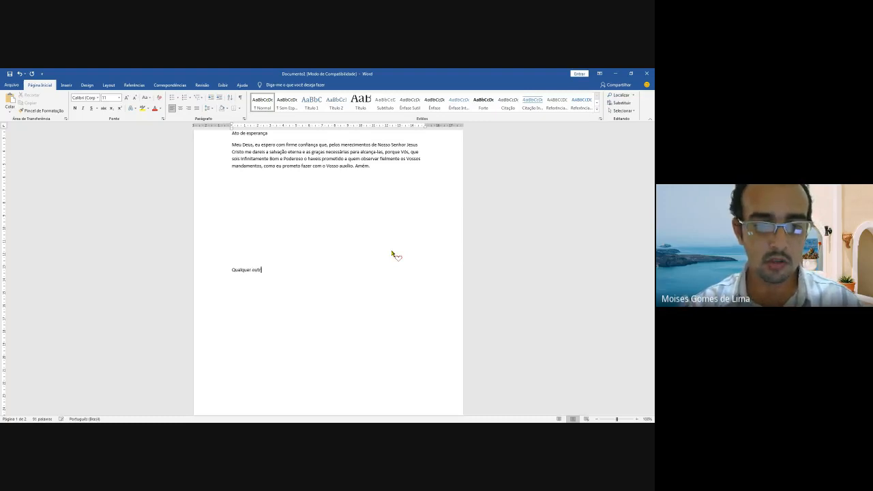
type("o texto ")
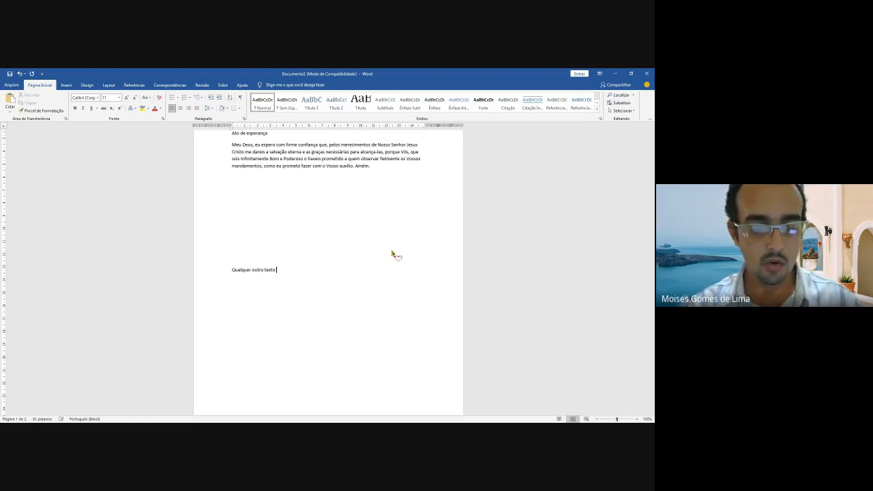
type("aqui onde")
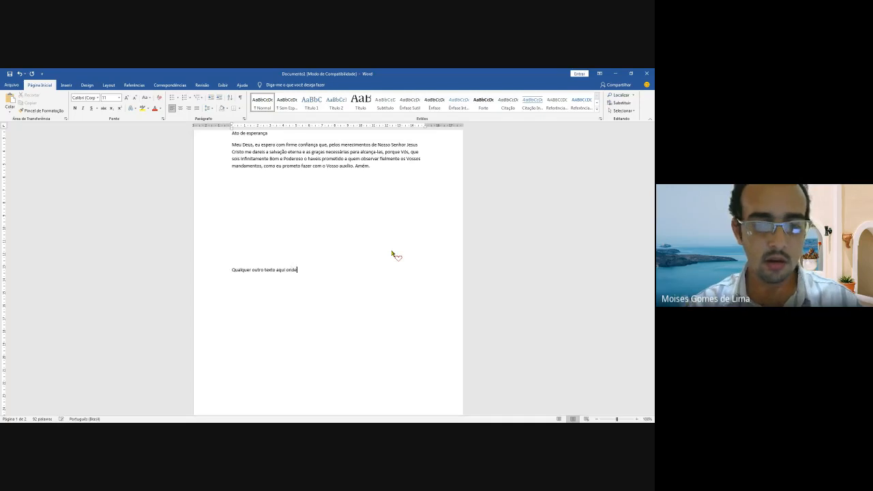
type(" eu clique")
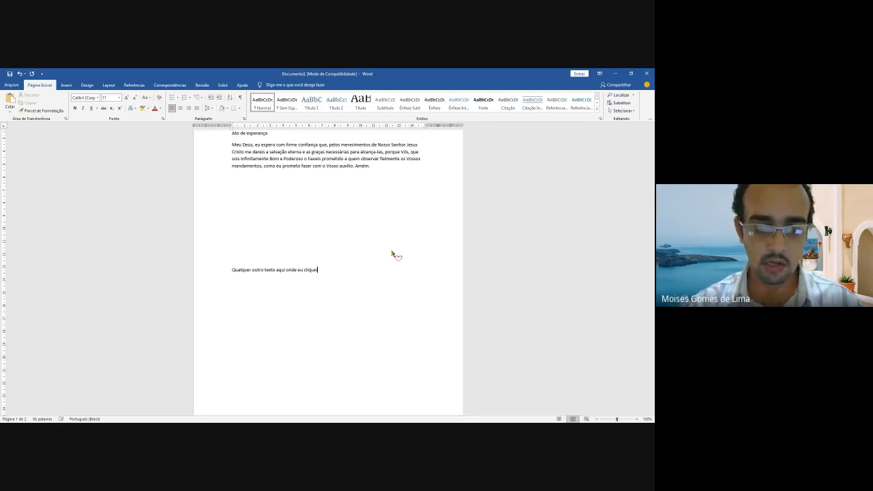
type("i....")
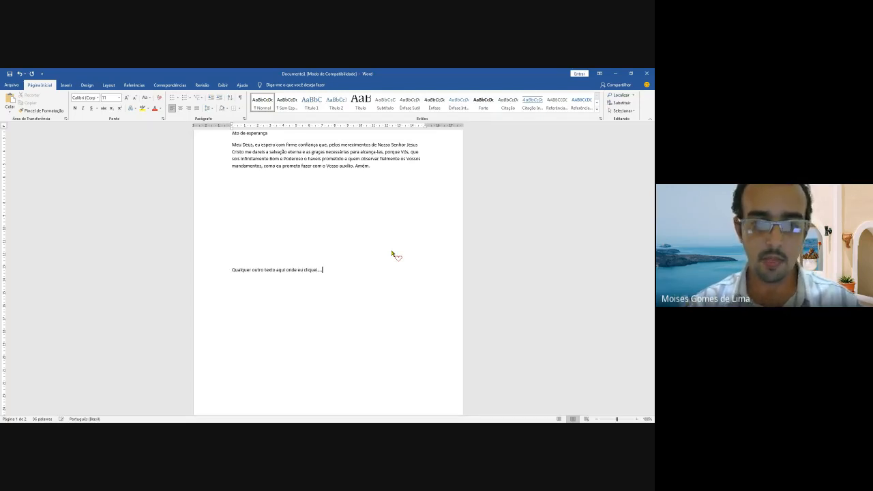
- Write "Ou aqui...." on two separate blank lines further down the first page
double_click(276, 321)
type("Ou aqui....")
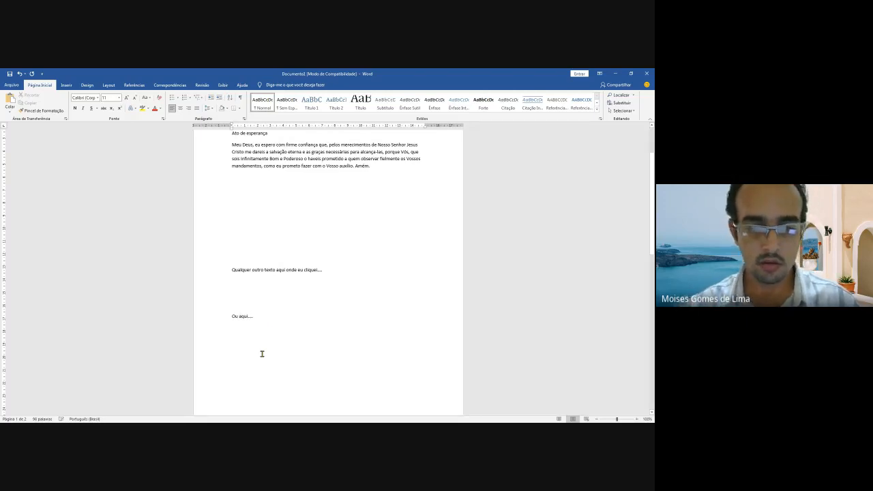
type("Ou aqui")
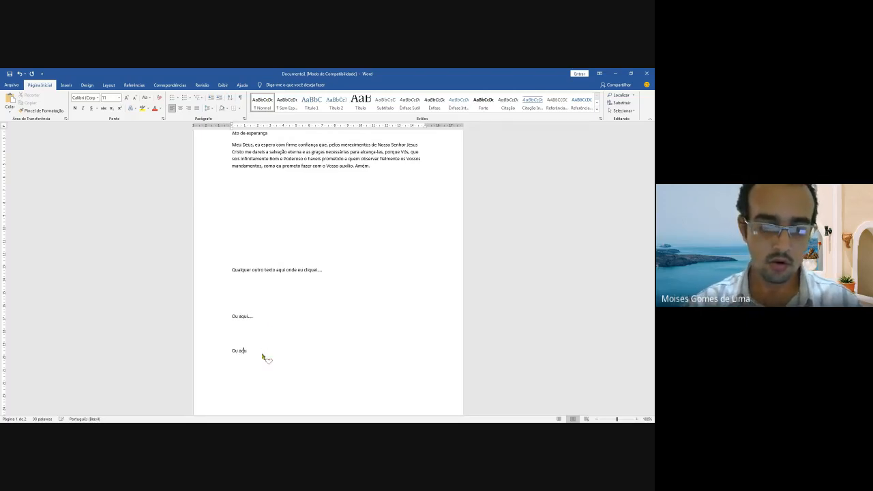
type("....")
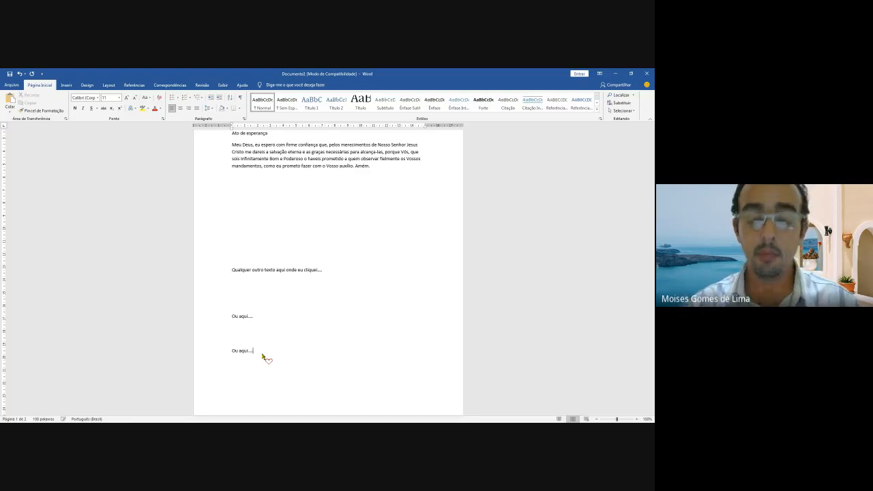
left_click(272, 317)
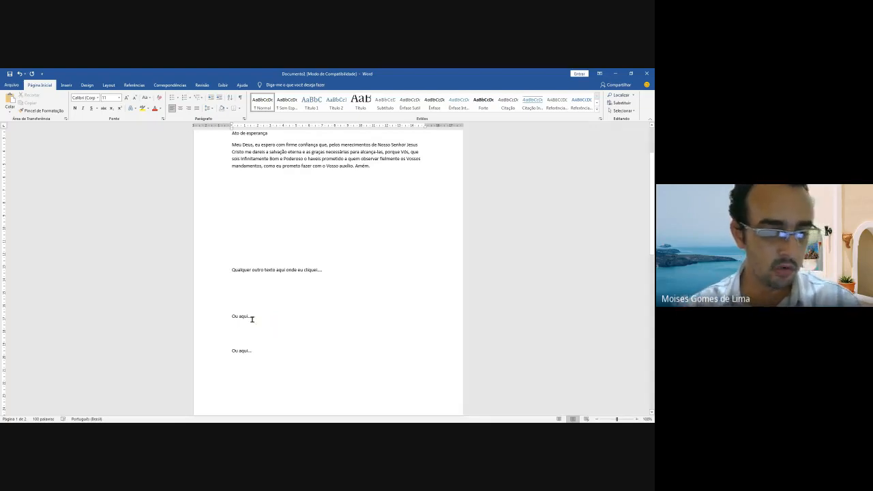
- View the document's word count statistics, move the dialog clear of the page and close it
left_click(44, 419)
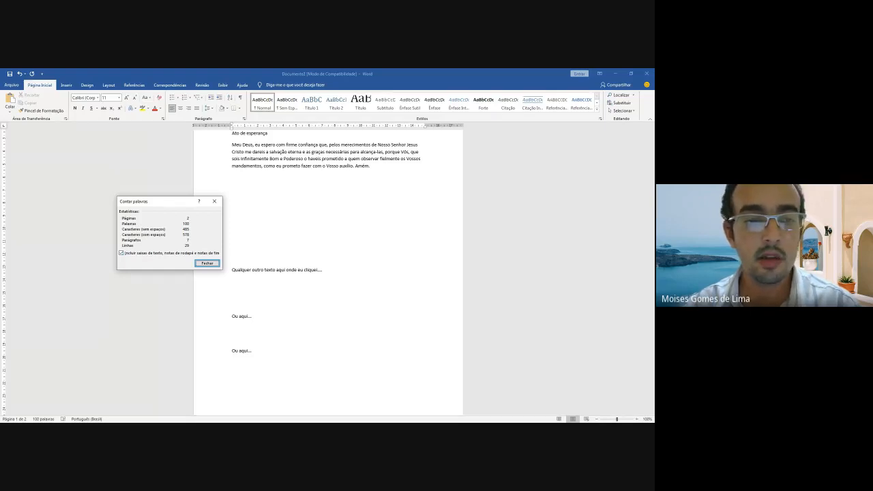
left_click_drag(161, 201, 103, 194)
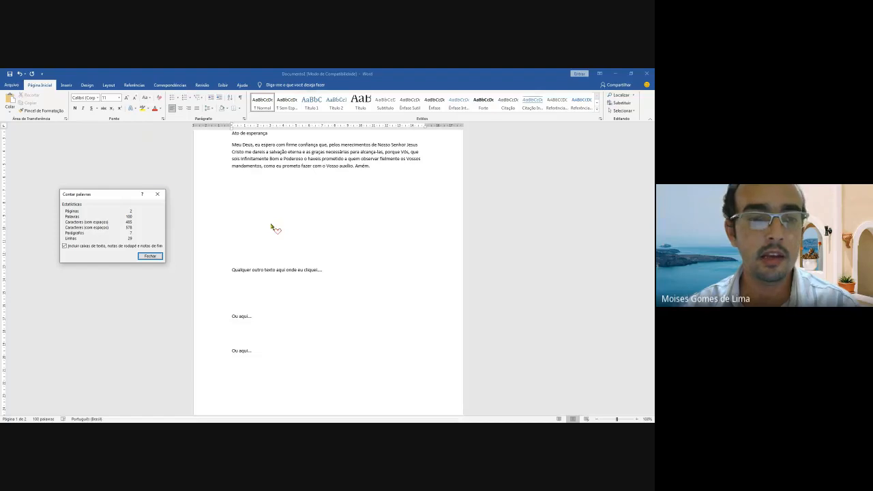
key("Escape")
- Place the insertion point in the prayers and the "Ou aqui" lines, and check the word count statistics again
scroll(283, 234, "up", 2)
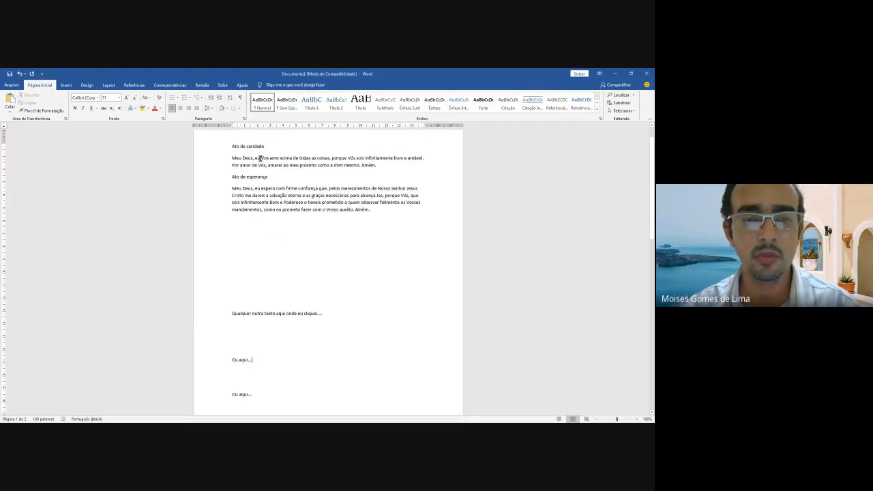
left_click(261, 158)
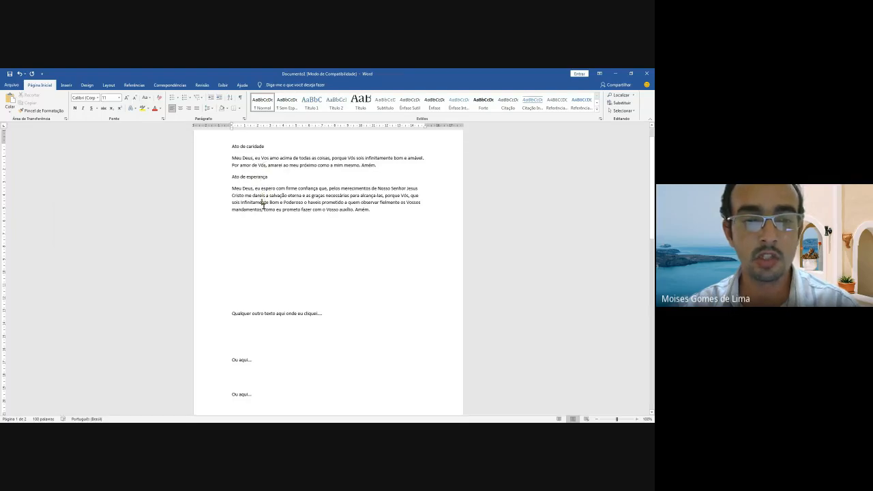
scroll(266, 216, "down", 3)
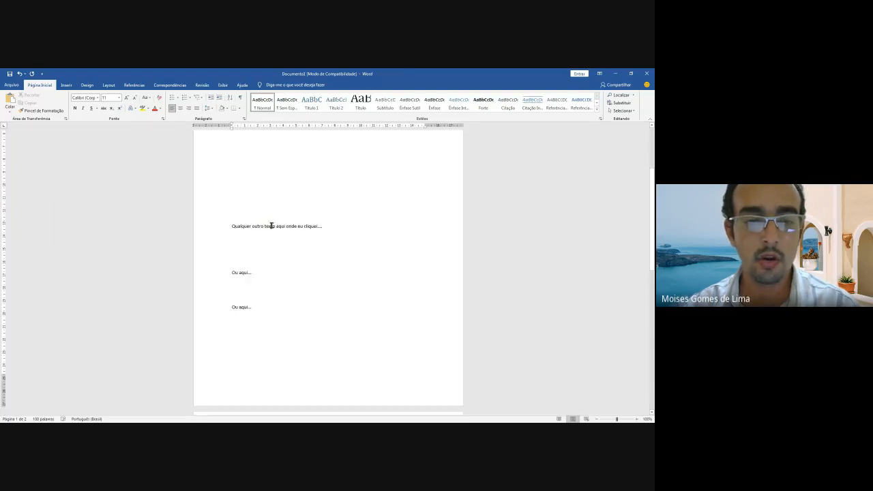
left_click(239, 272)
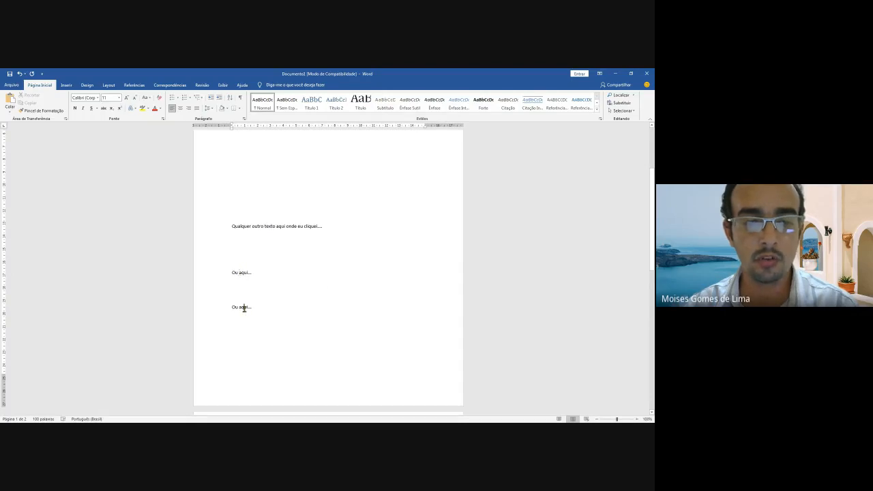
scroll(244, 309, "down", 3)
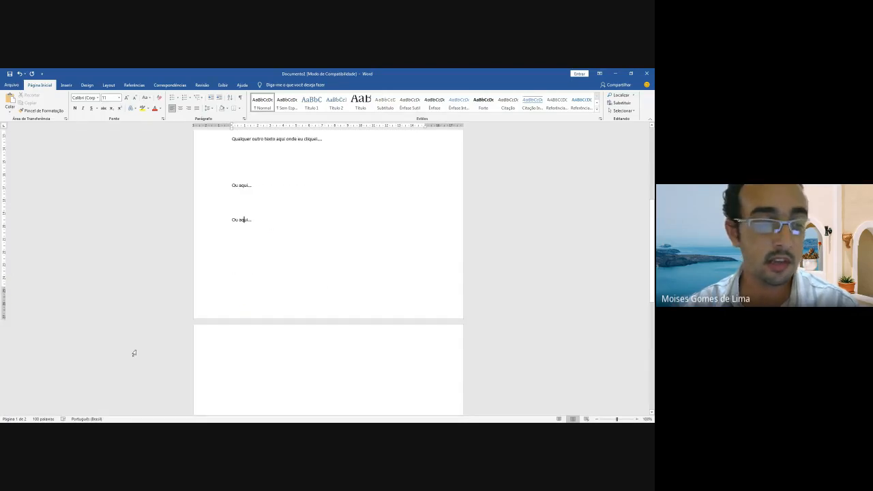
left_click(43, 419)
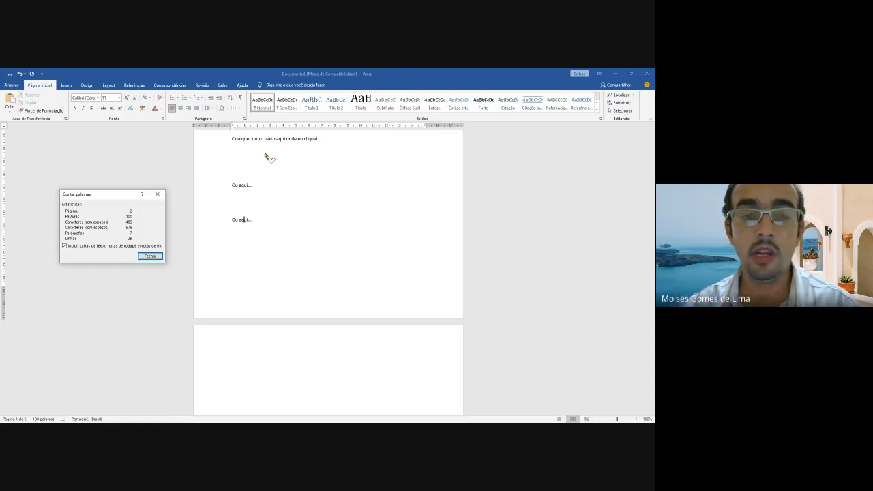
left_click(150, 256)
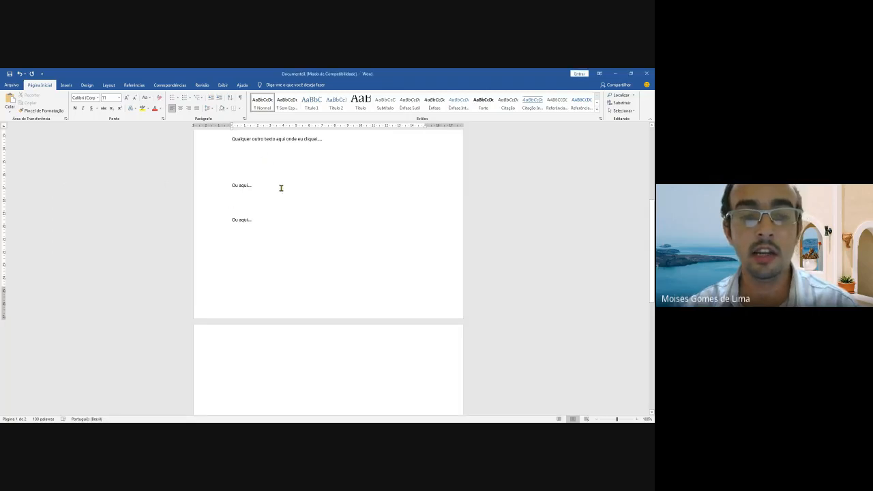
- Place the insertion point on blank lines between the texts and in the "Ato de caridade" heading to demonstrate cursor positioning
left_click(275, 162)
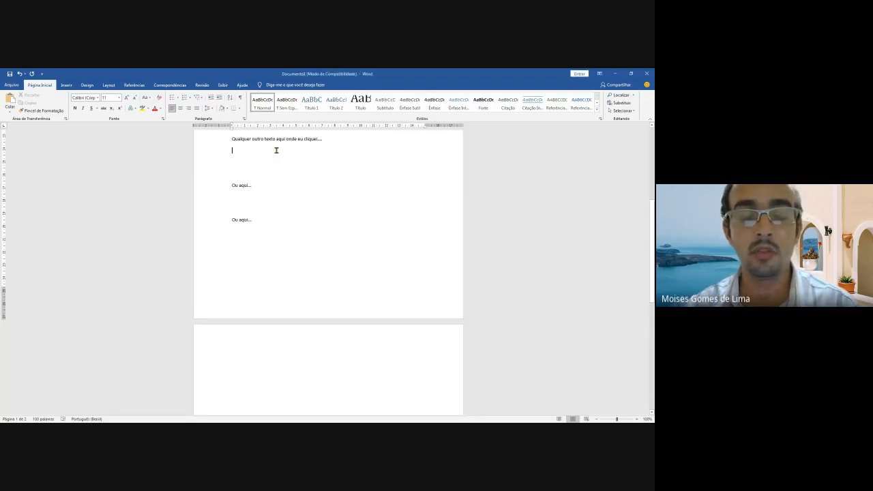
scroll(277, 150, "up", 6)
left_click(274, 203)
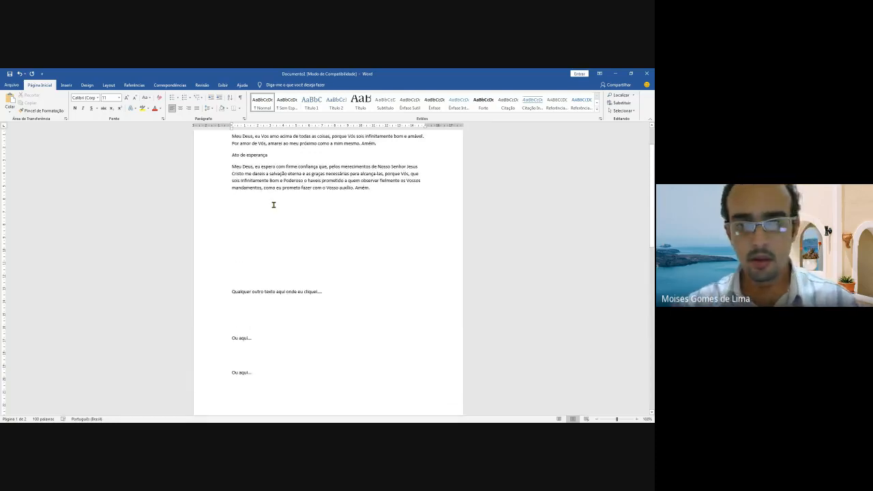
scroll(273, 205, "up", 2)
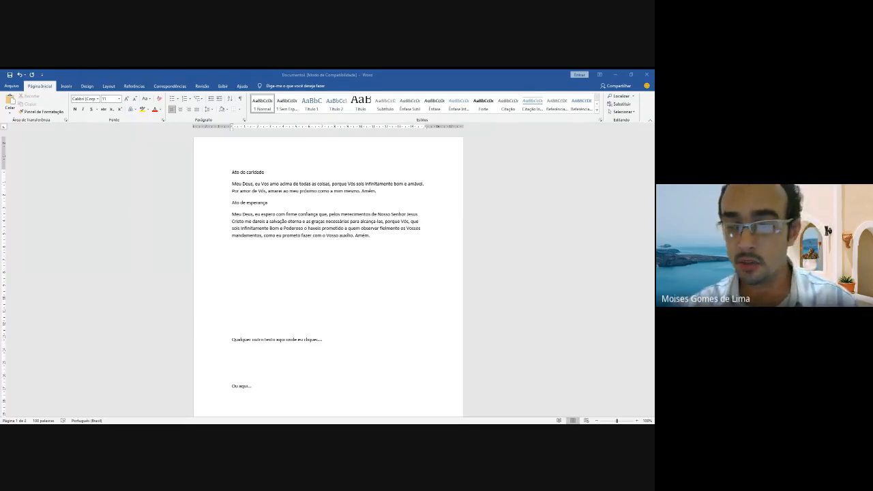
key("alt+Tab")
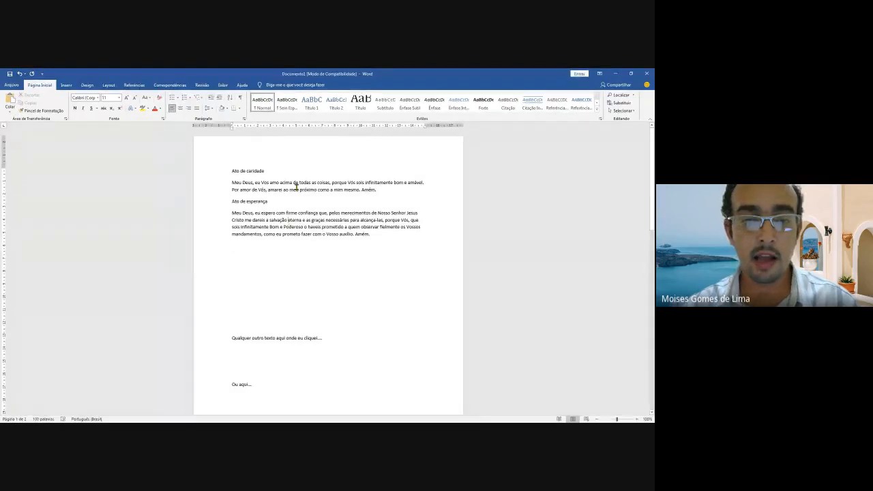
left_click(300, 271)
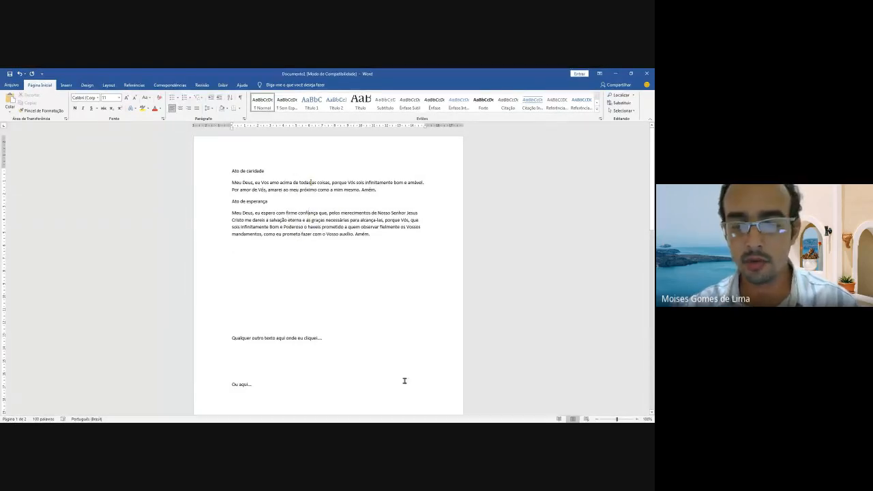
left_click(248, 171)
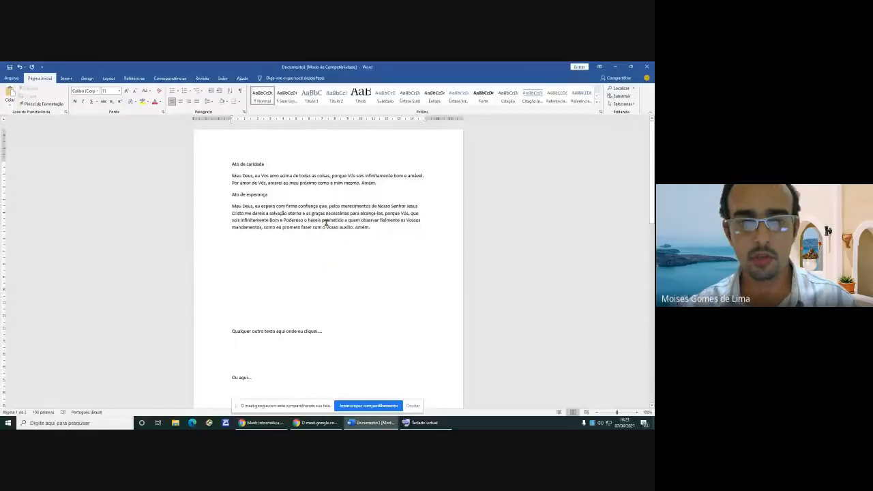
- Bring the on-screen keyboard over the document, return the focus to the document and place the keyboard just below the prayers
scroll(386, 208, "up", 3)
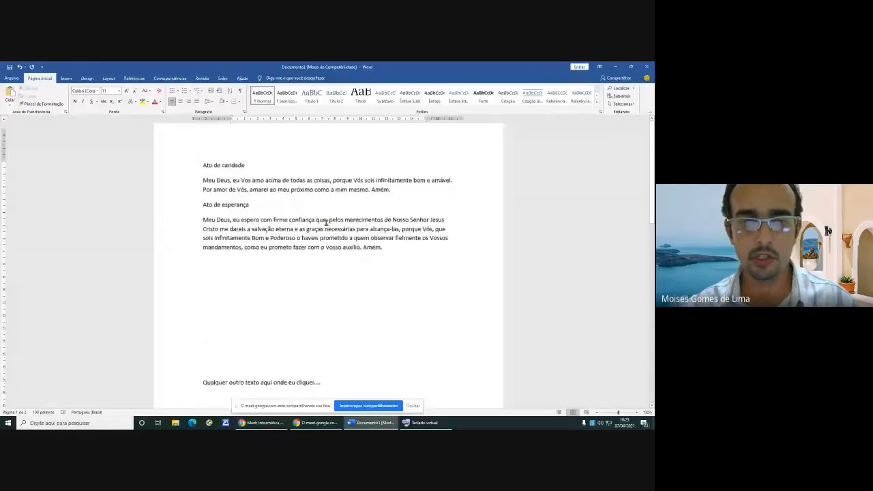
scroll(385, 208, "down", 2)
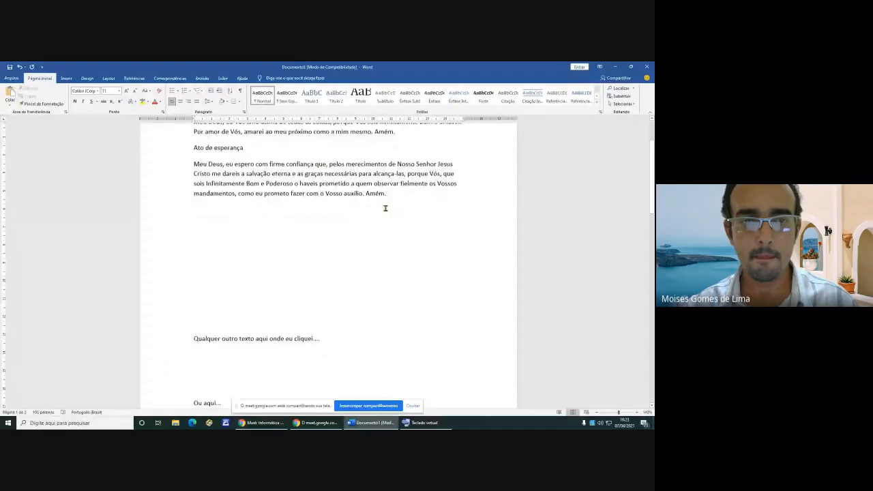
scroll(384, 209, "up", 1)
left_click(428, 424)
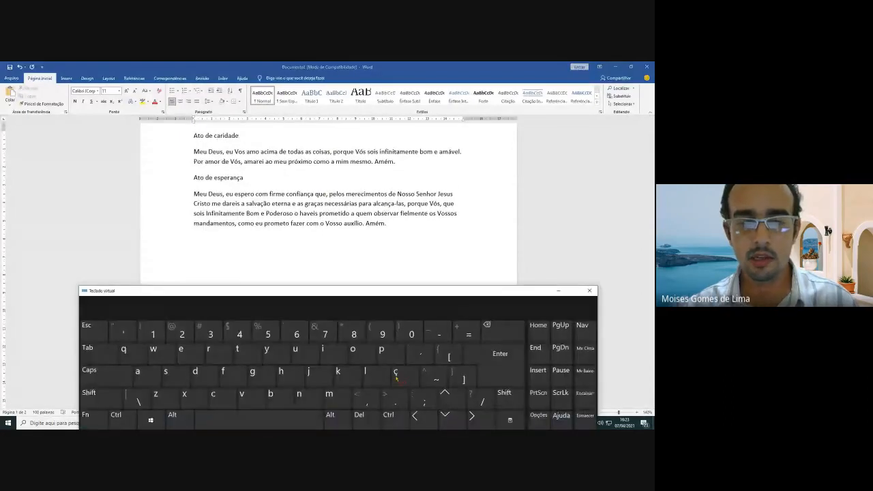
key("alt+Tab")
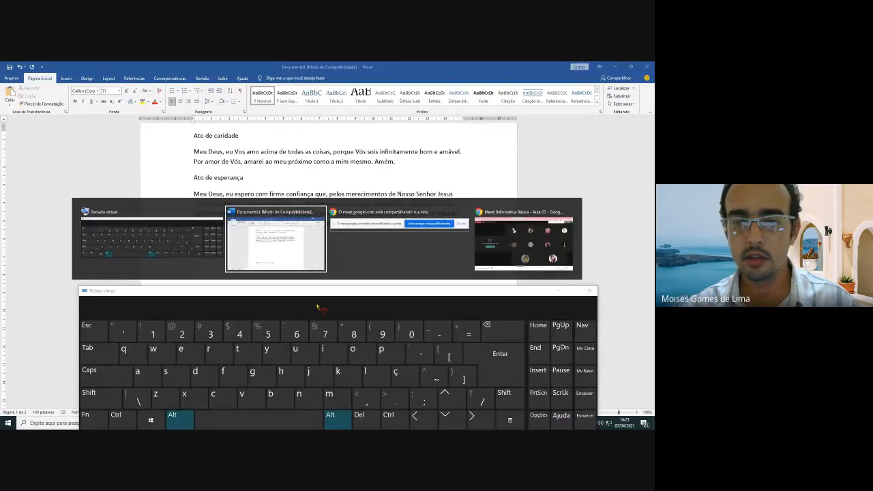
key("alt+shift+Tab")
key("alt+Tab")
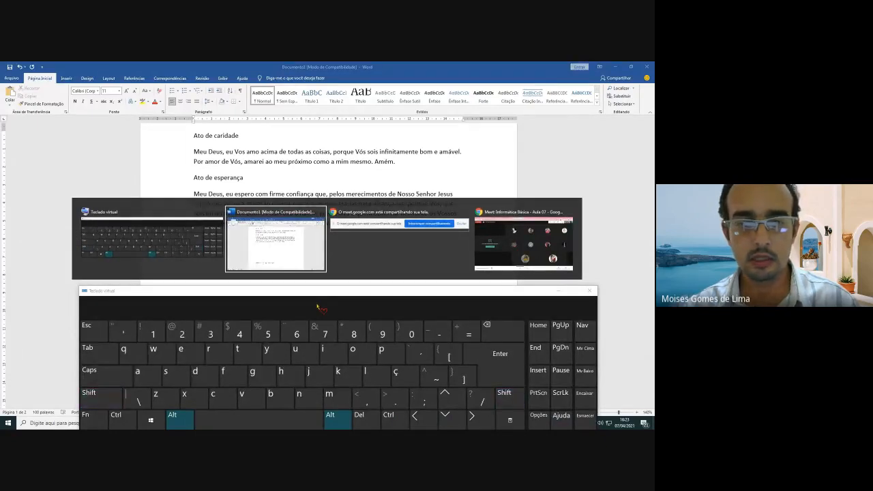
left_click(312, 272)
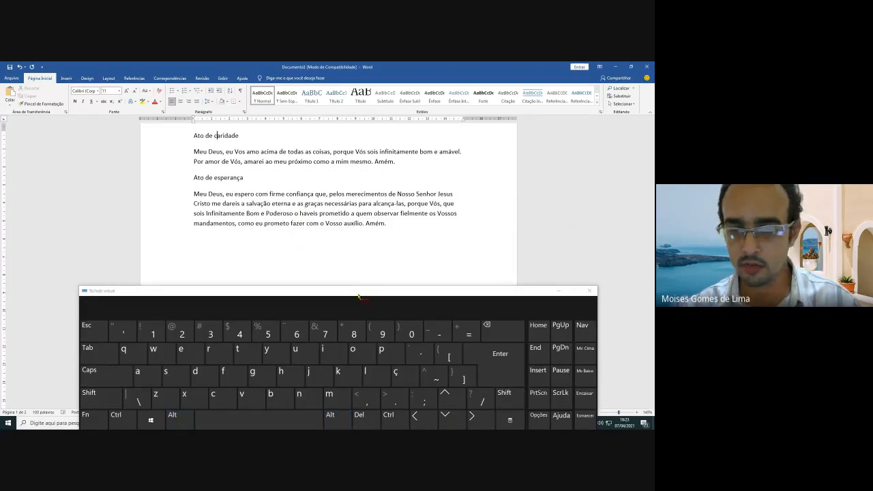
left_click_drag(359, 297, 355, 260)
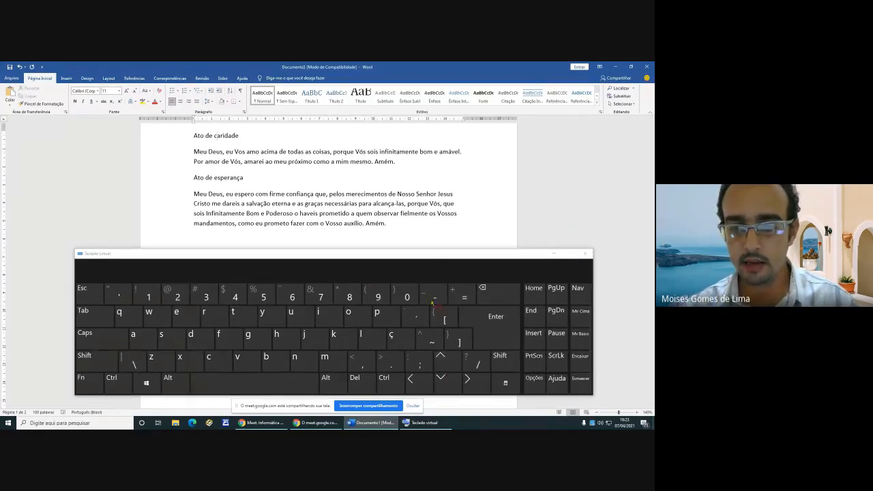
left_click_drag(434, 262, 432, 292)
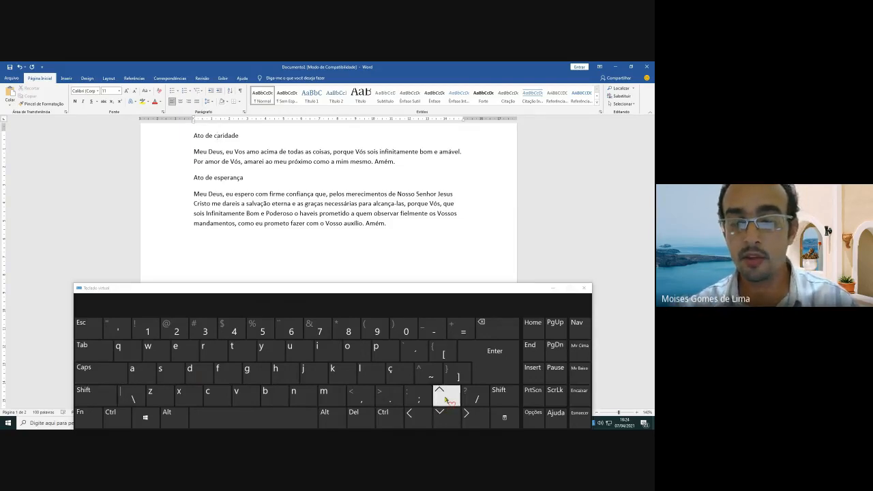
- Move the insertion point down line by line from the "Ato de caridade" heading into the "Ato de esperança" prayer using the on-screen keyboard
left_click(447, 415)
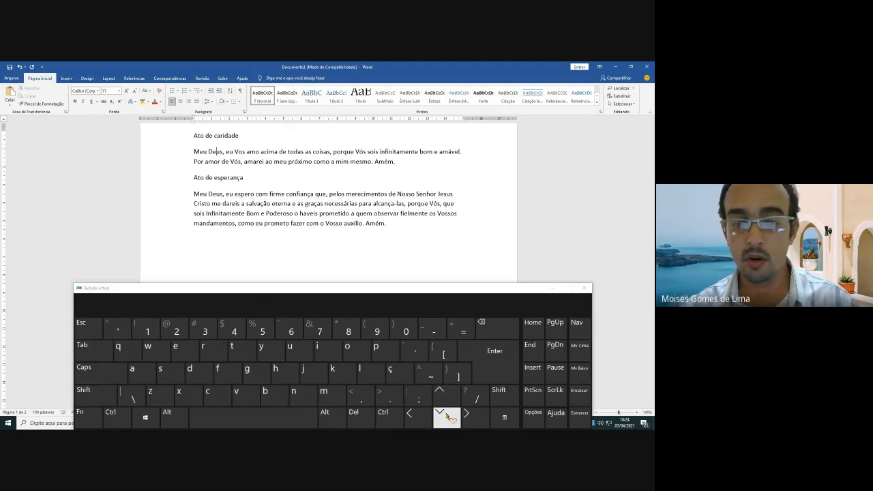
left_click(446, 415)
left_click(447, 415)
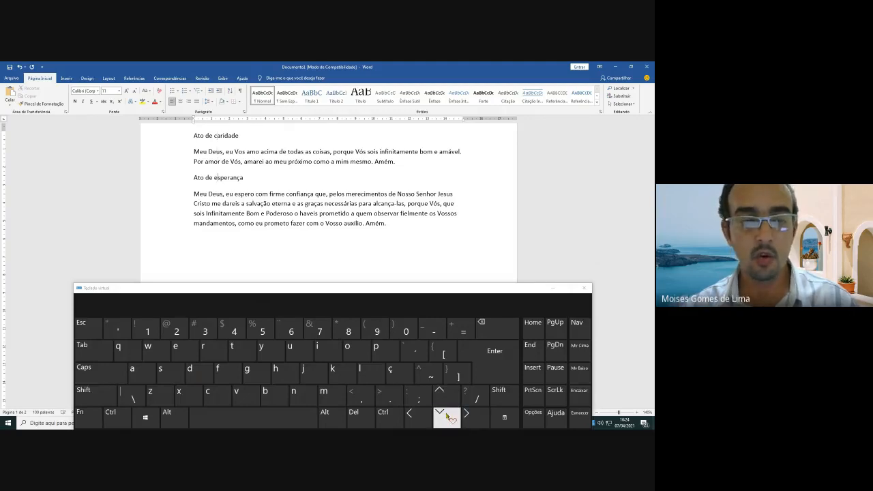
left_click(446, 415)
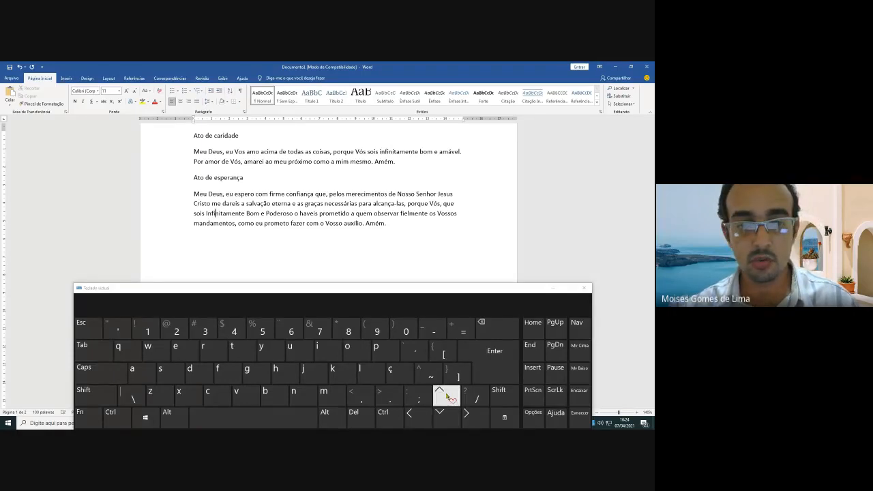
- Move the insertion point back up line by line to the "Ato de caridade" heading
left_click(447, 395)
left_click(446, 396)
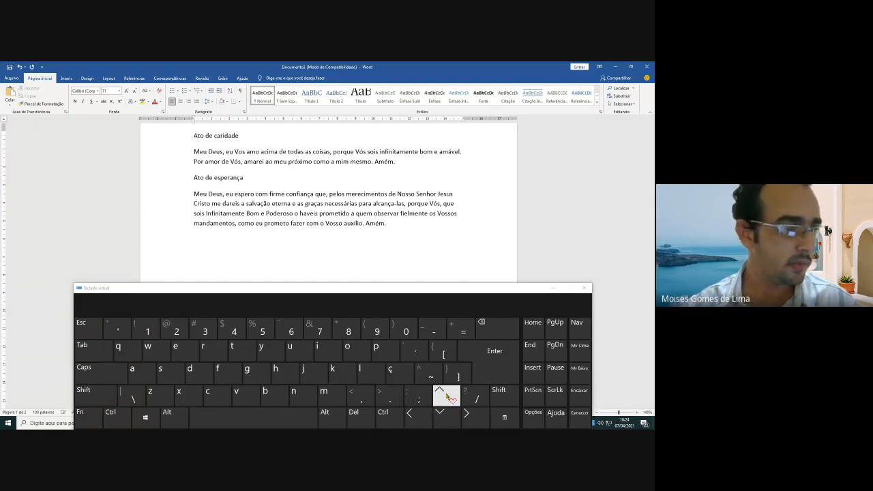
left_click(446, 395)
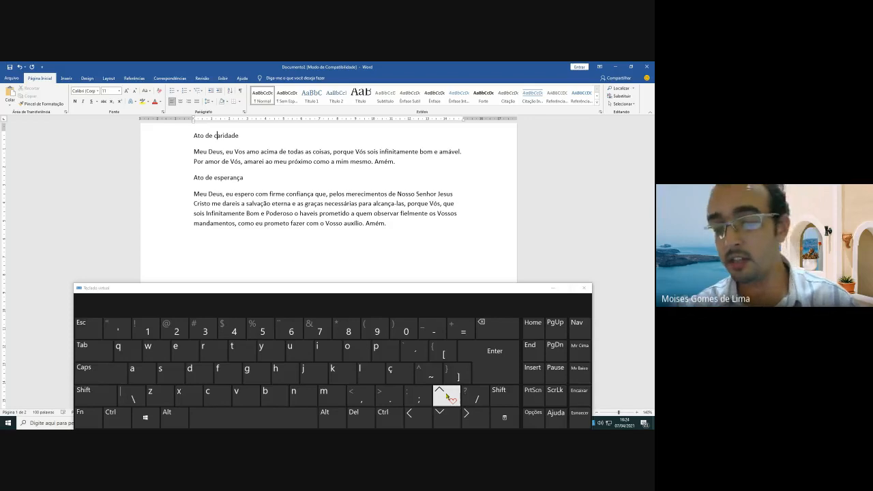
left_click(447, 395)
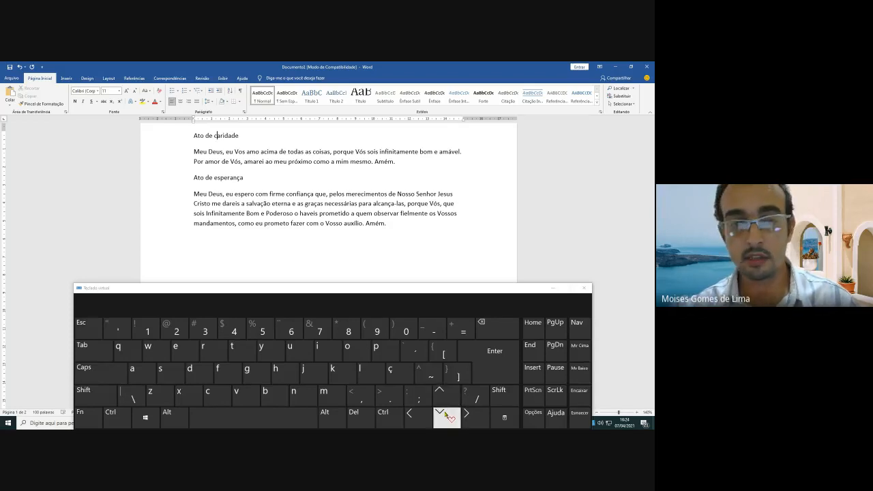
- Move the insertion point down through both prayers to the blank lines below the "Ato de esperança" text
left_click(445, 414)
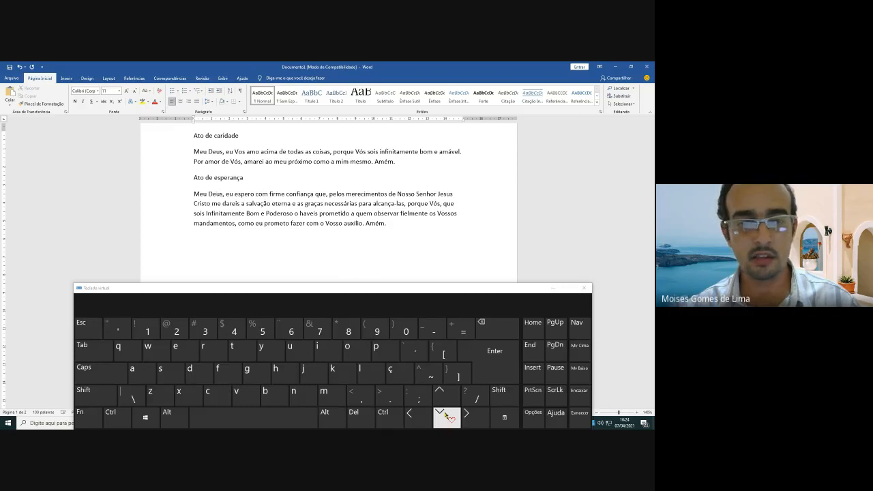
left_click(445, 414)
left_click(445, 414)
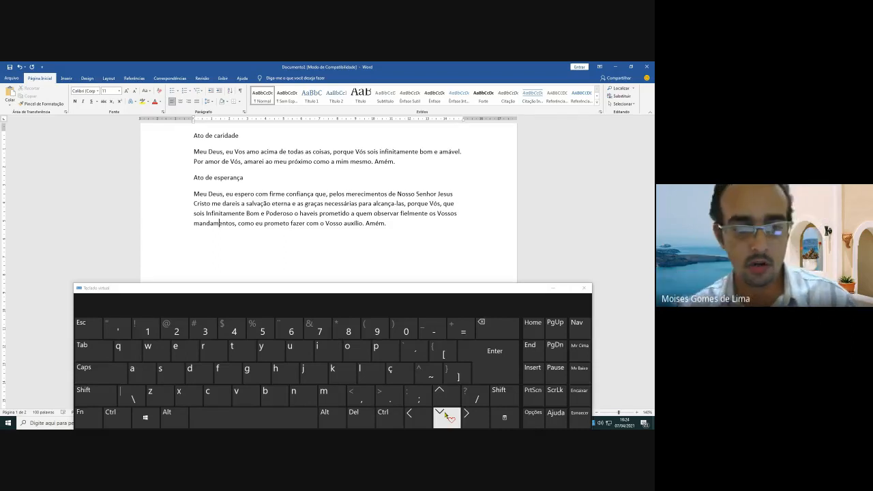
left_click(444, 414)
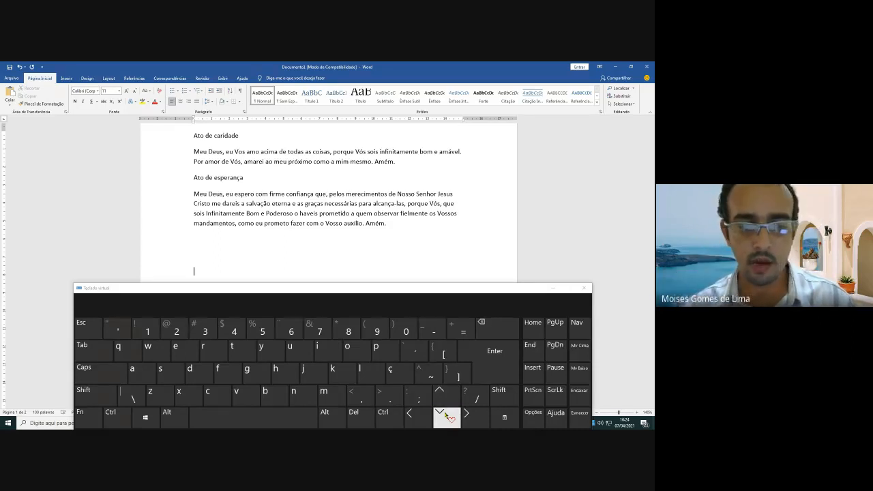
- Move the insertion point up line by line from the blank lines to the "Por amor de Vós" line of the first prayer
left_click(440, 396)
left_click(440, 395)
left_click(441, 395)
left_click(440, 395)
left_click(442, 396)
left_click(443, 397)
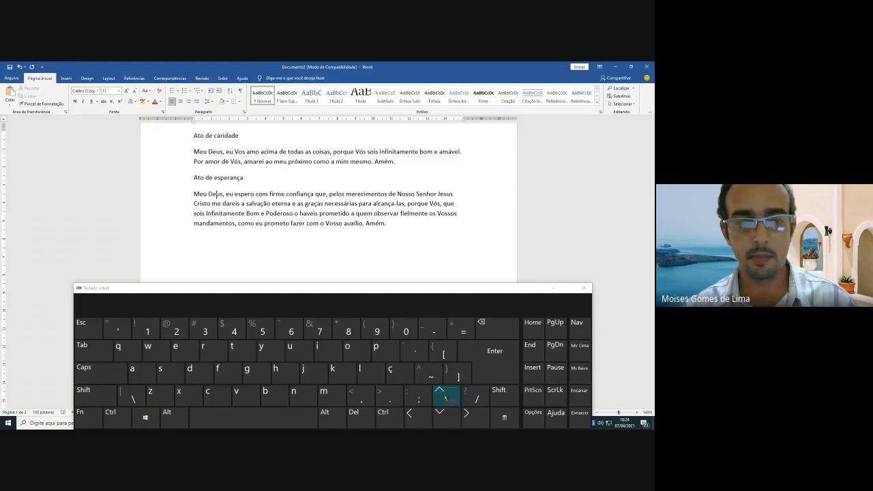
left_click(444, 397)
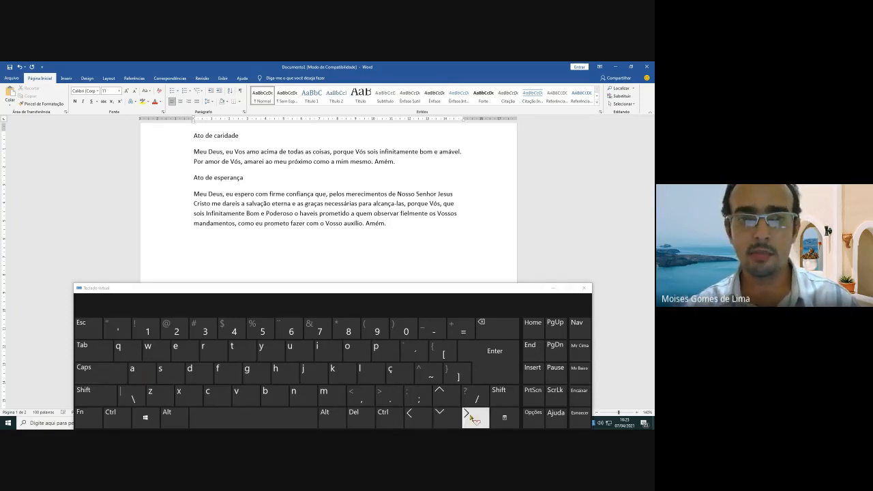
- Advance the insertion point character by character along the "Por amor de Vós" line to the words "a mim mesmo"
left_click(475, 418)
left_click(475, 417)
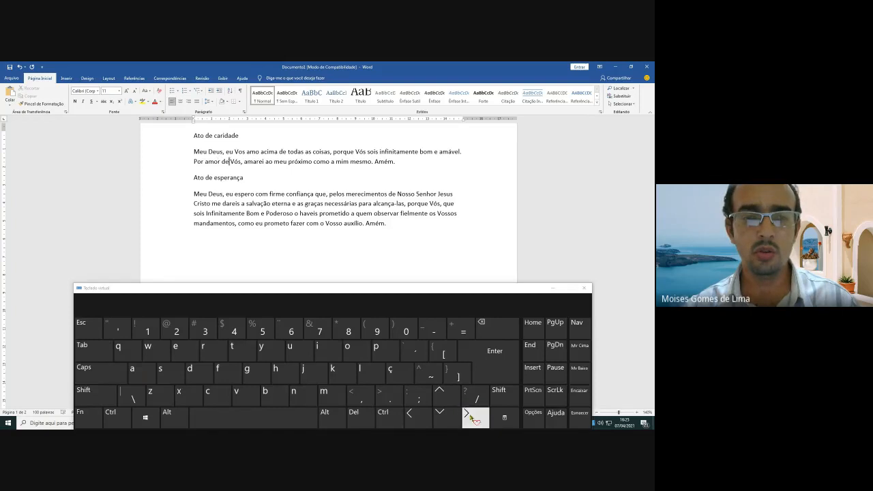
left_click(475, 418)
left_click(475, 418)
left_click(475, 417)
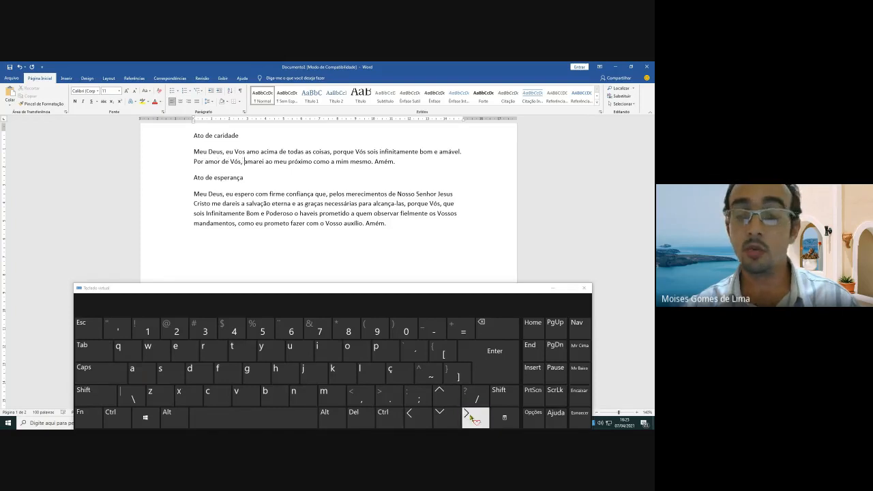
left_click(476, 418)
left_click(476, 417)
left_click(476, 417)
left_click(475, 418)
left_click(476, 418)
left_click(476, 417)
left_click(476, 417)
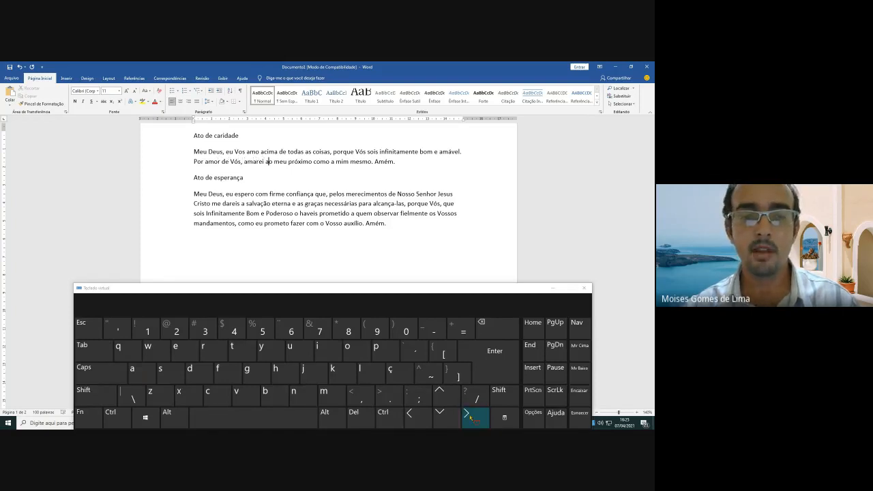
left_click(476, 417)
left_click(475, 417)
left_click(476, 417)
left_click(475, 418)
left_click(476, 417)
left_click(476, 418)
left_click(475, 417)
left_click(475, 417)
left_click(475, 417)
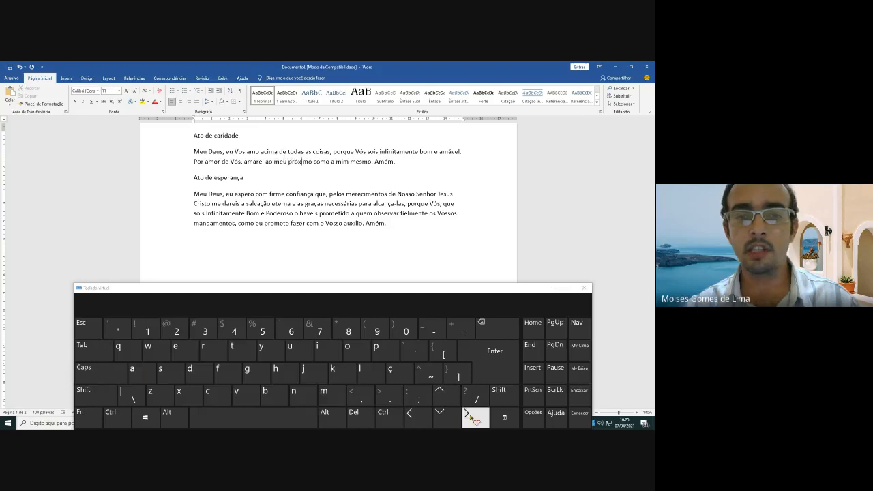
left_click(476, 418)
left_click(475, 417)
left_click(476, 417)
left_click(475, 418)
left_click(476, 418)
left_click(475, 417)
left_click(475, 417)
left_click(476, 417)
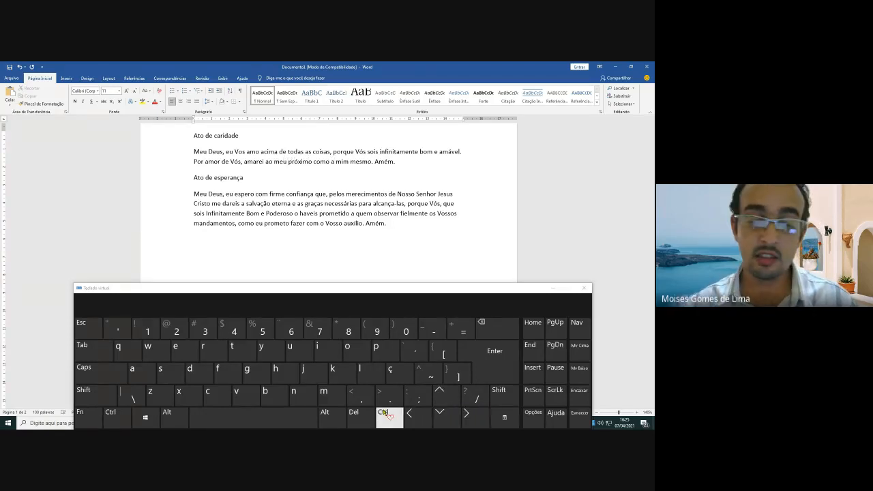
- Move the insertion point back character by character along the same line to just before "ao meu próximo"
left_click(417, 416)
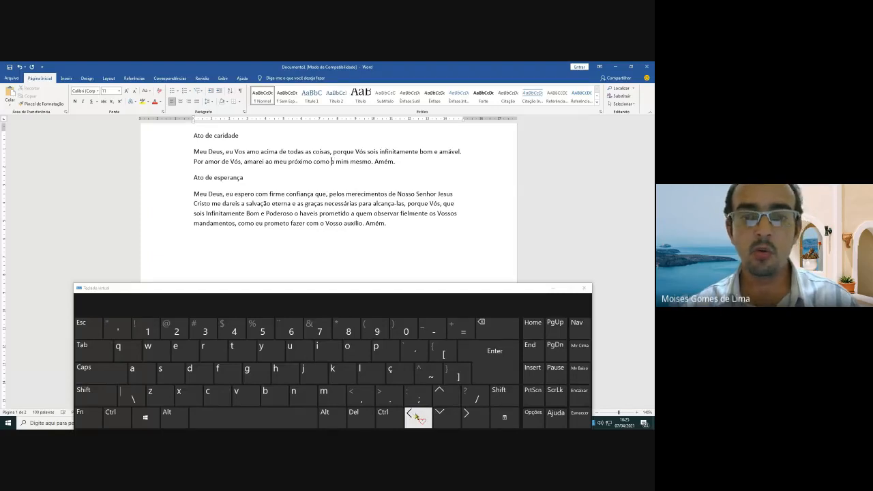
left_click(417, 416)
left_click(418, 416)
left_click(417, 416)
left_click(417, 416)
left_click(417, 416)
left_click(417, 416)
left_click(417, 416)
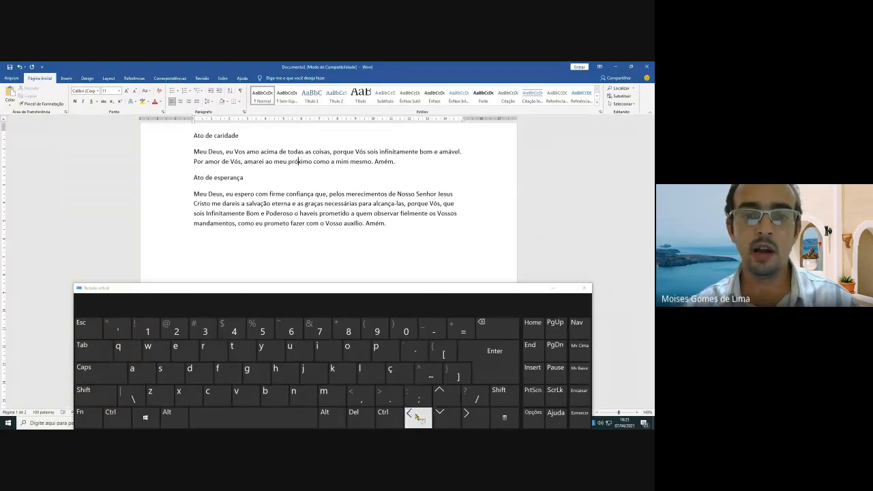
left_click(418, 416)
left_click(417, 416)
left_click(417, 416)
left_click(417, 416)
left_click(418, 416)
left_click(417, 416)
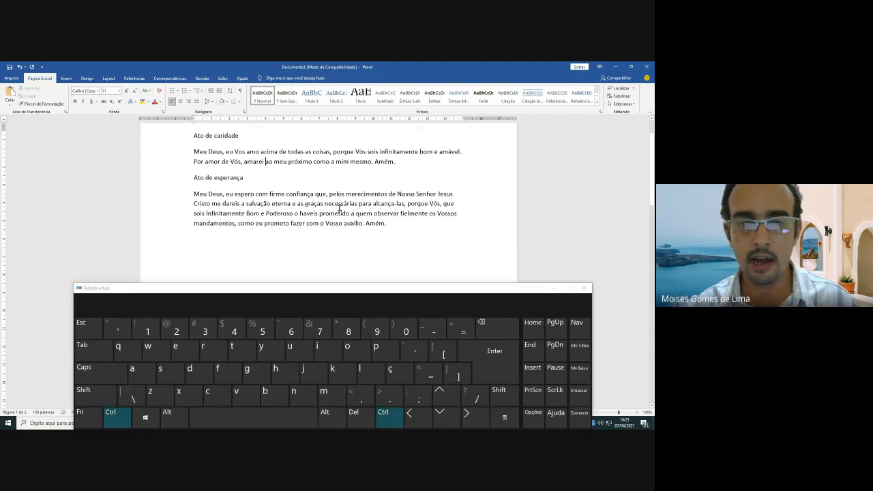
- Place the insertion point alternately before "Amém" and before "Por" in the first prayer's last line, ending before "Amém"
scroll(339, 208, "up", 1, "ctrl")
scroll(339, 208, "up", 4, "ctrl")
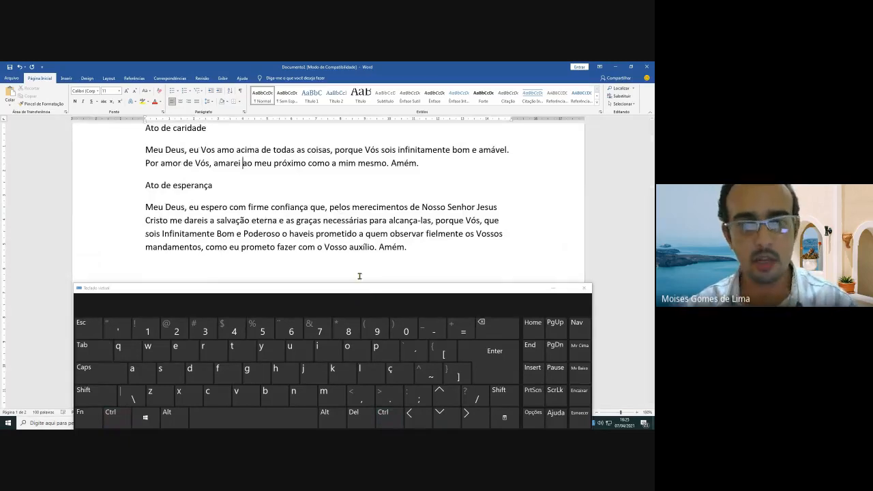
left_click(391, 164)
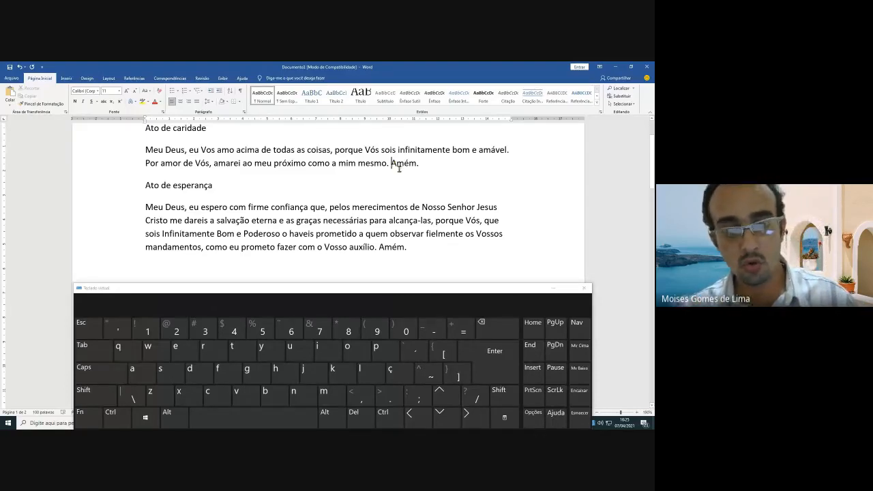
left_click(145, 163)
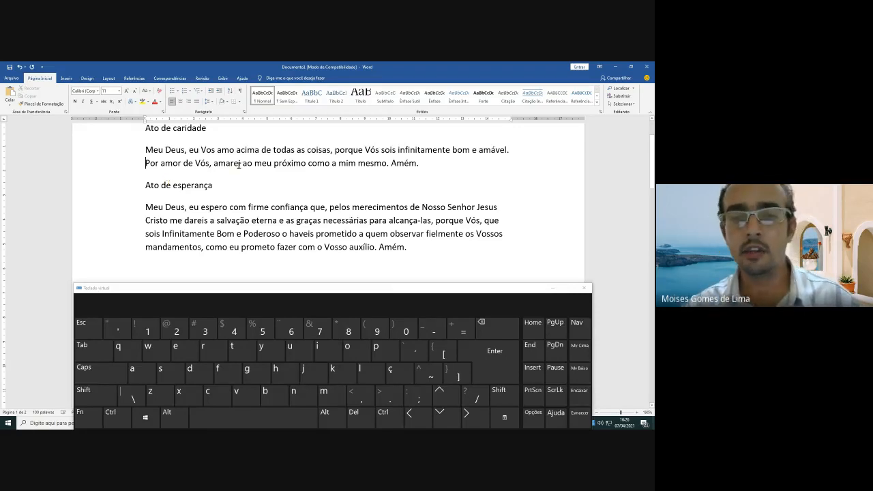
left_click(392, 164)
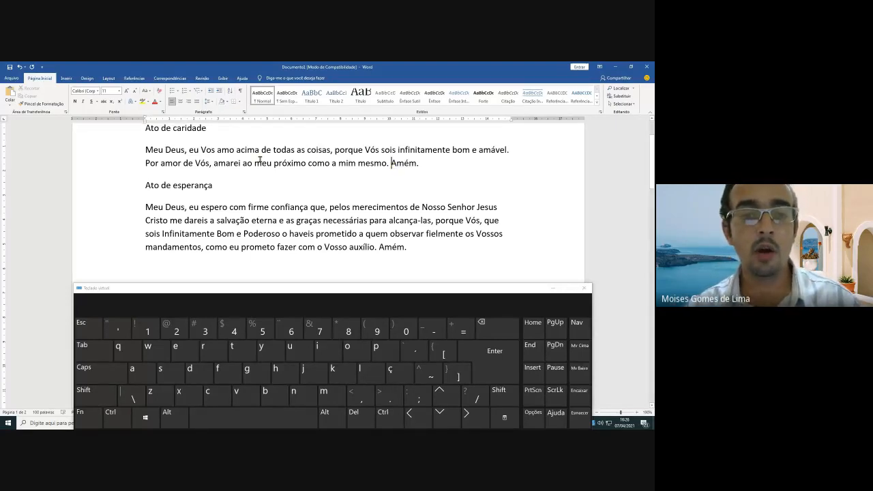
left_click(146, 163)
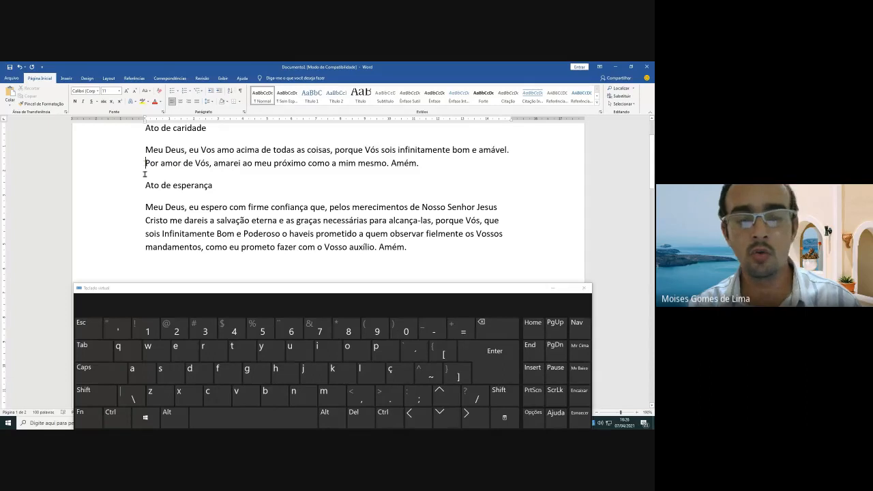
left_click(391, 163)
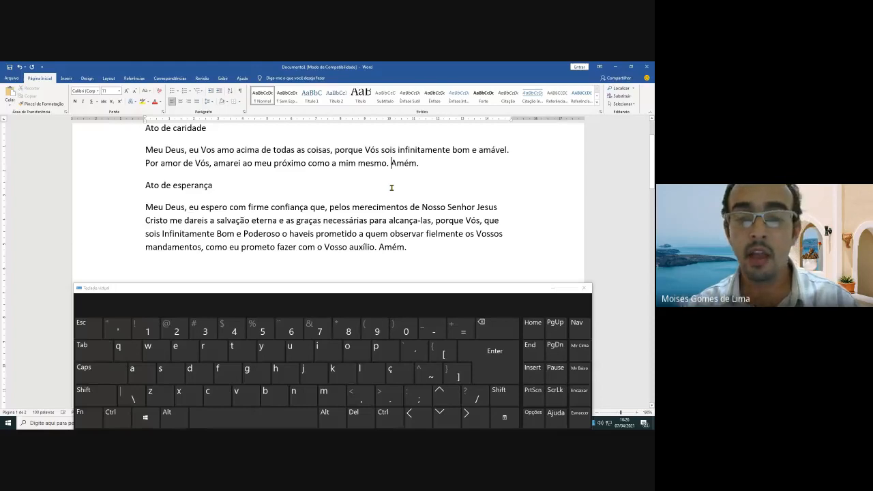
- Move the insertion point back character by character from before "Amém" to before "Por" at the start of the first prayer's last line
left_click(413, 417)
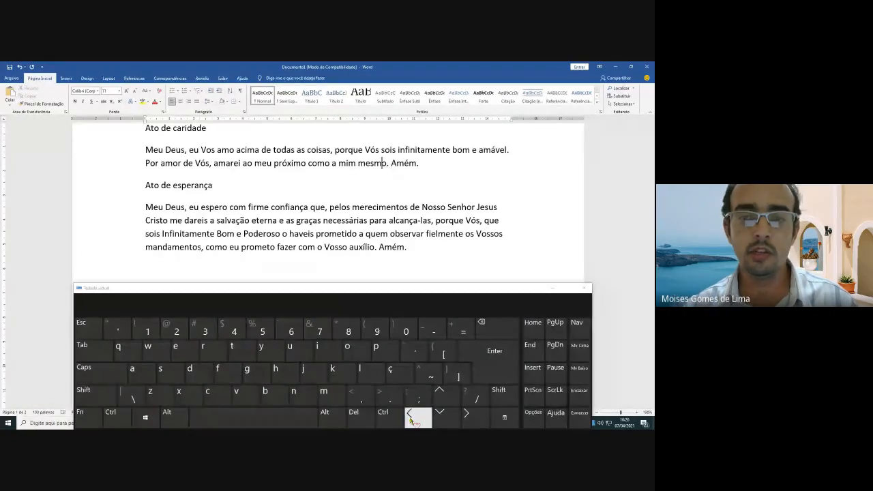
left_click(411, 418)
left_click(411, 418)
left_click(410, 418)
left_click(411, 418)
left_click(410, 418)
left_click(411, 419)
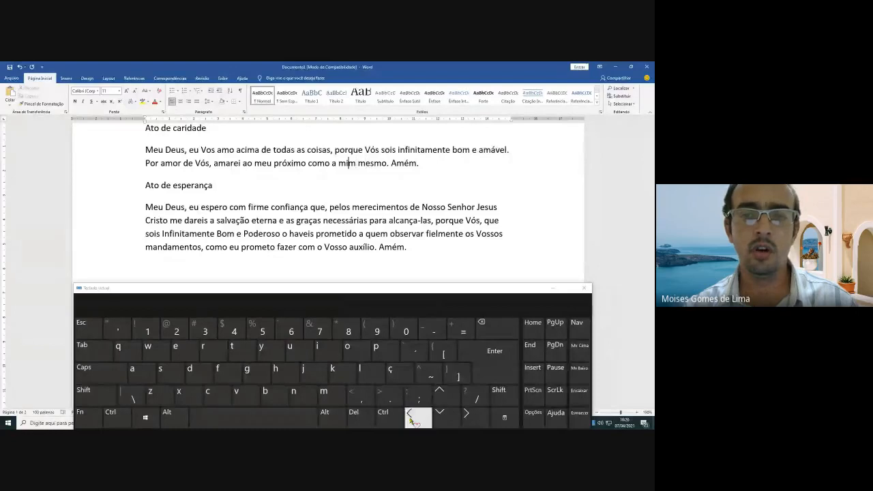
left_click(410, 418)
left_click(411, 418)
left_click(410, 418)
left_click(410, 418)
left_click(410, 418)
left_click(411, 418)
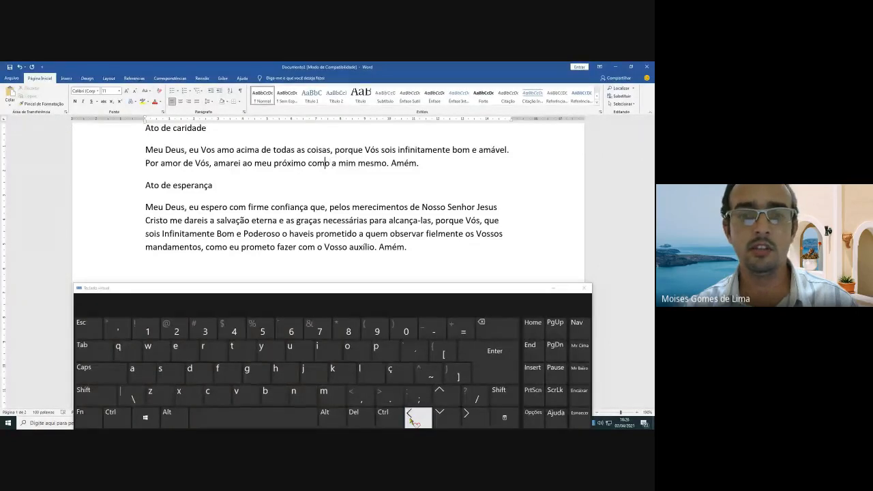
left_click(410, 418)
left_click(410, 418)
left_click(411, 419)
left_click(410, 418)
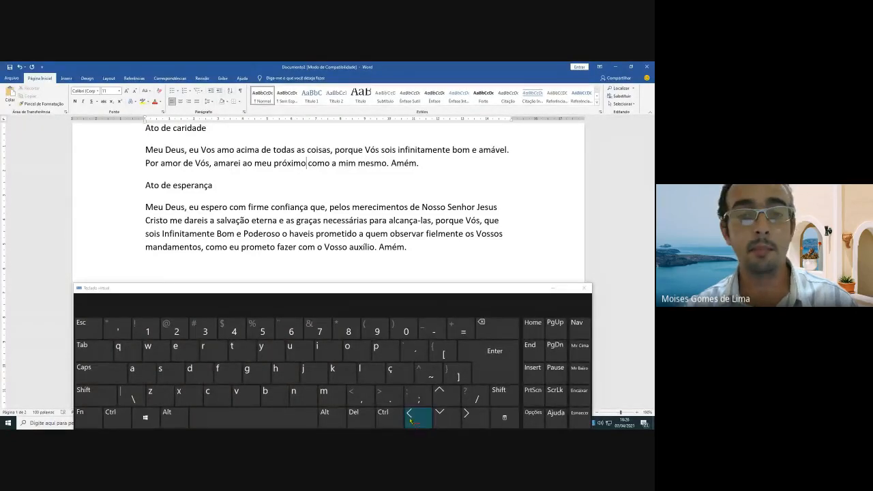
left_click(410, 418)
left_click(410, 418)
left_click(410, 418)
left_click(411, 418)
left_click(410, 418)
left_click(410, 418)
left_click(410, 418)
left_click(411, 418)
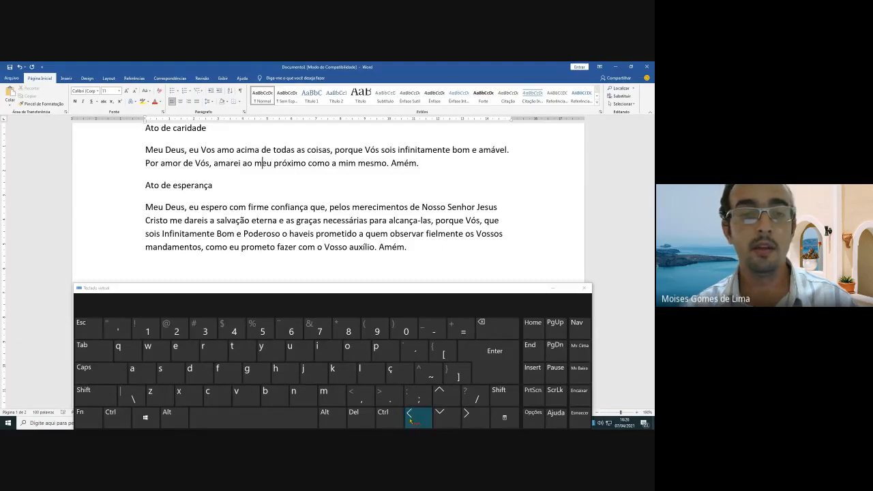
left_click(411, 418)
left_click(410, 418)
left_click(411, 418)
left_click(411, 418)
left_click(411, 418)
left_click(410, 418)
left_click(410, 418)
left_click(411, 418)
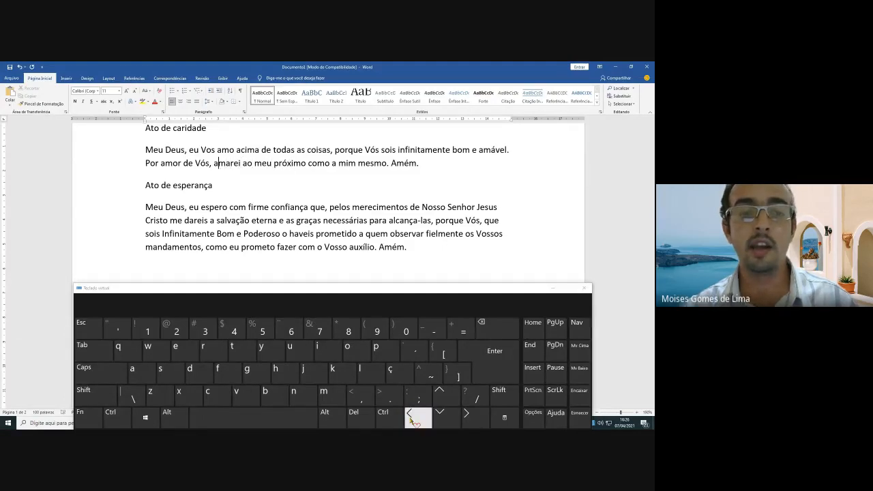
left_click(411, 418)
left_click(411, 418)
left_click(410, 418)
left_click(410, 419)
left_click(411, 418)
left_click(410, 418)
left_click(410, 418)
left_click(410, 418)
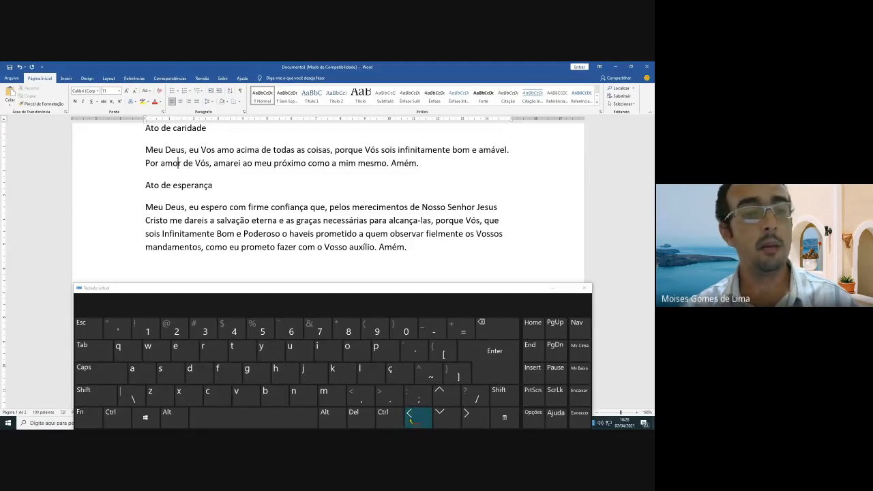
left_click(411, 418)
left_click(410, 418)
left_click(411, 418)
left_click(410, 418)
left_click(411, 418)
left_click(411, 418)
left_click(411, 419)
left_click(411, 418)
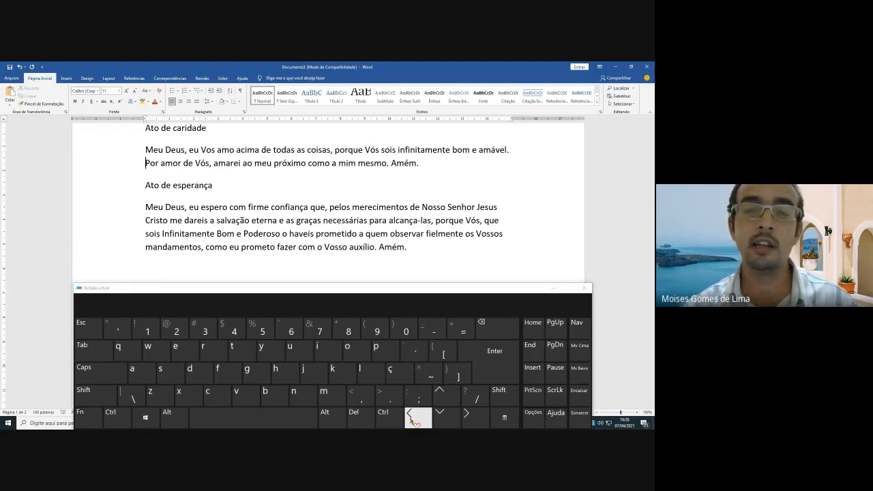
- Put the insertion point before the first prayer's "Amém", return it straight to the line's start, and advance it to just after "de"
left_click(390, 163)
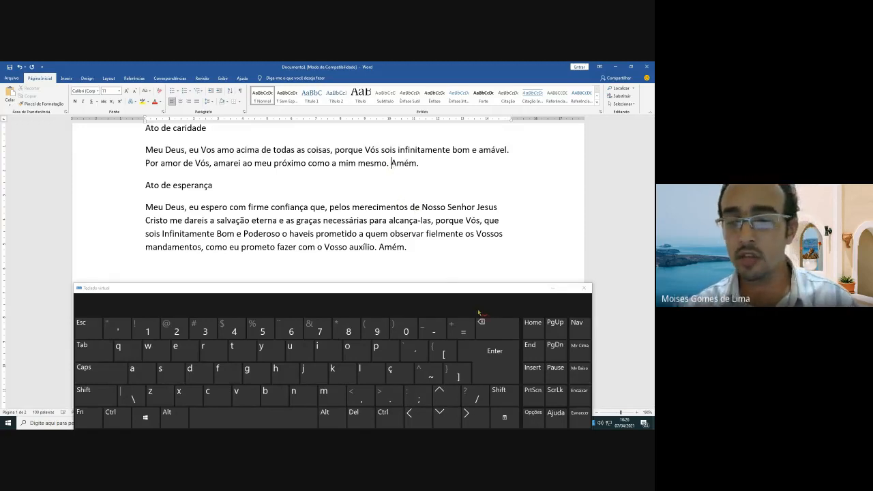
left_click(534, 330)
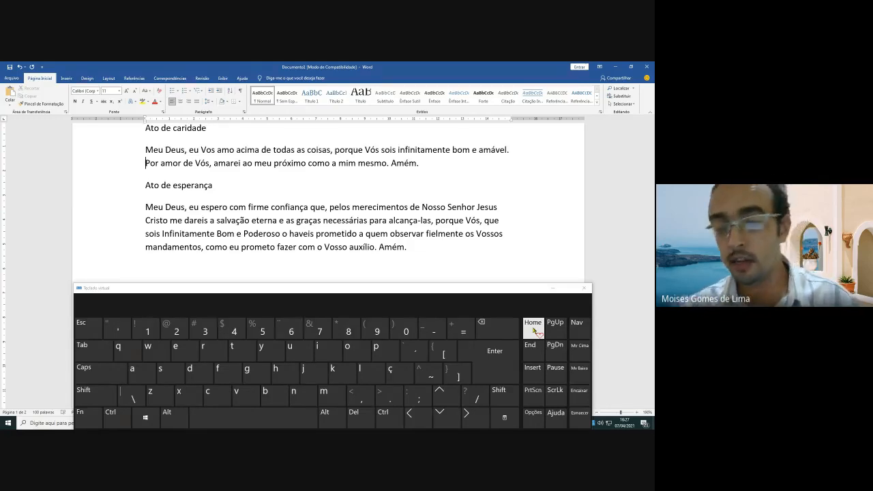
left_click(468, 415)
left_click(467, 415)
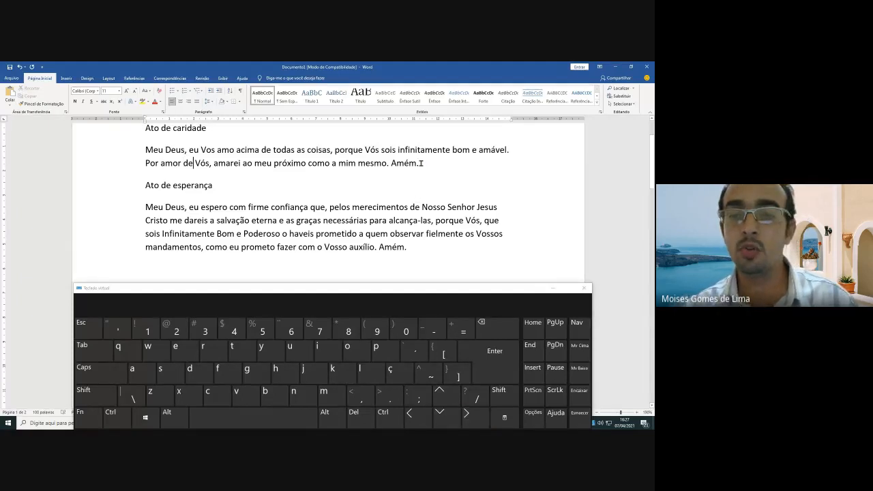
- Place the insertion point at the end, start and just before "amor" of the "Por amor de Vós" line, and jump to the line's end
left_click(421, 163)
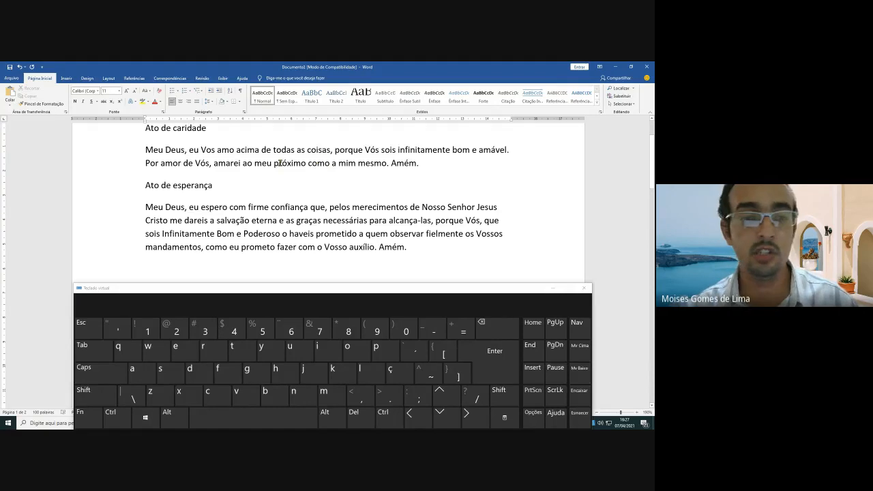
left_click(145, 163)
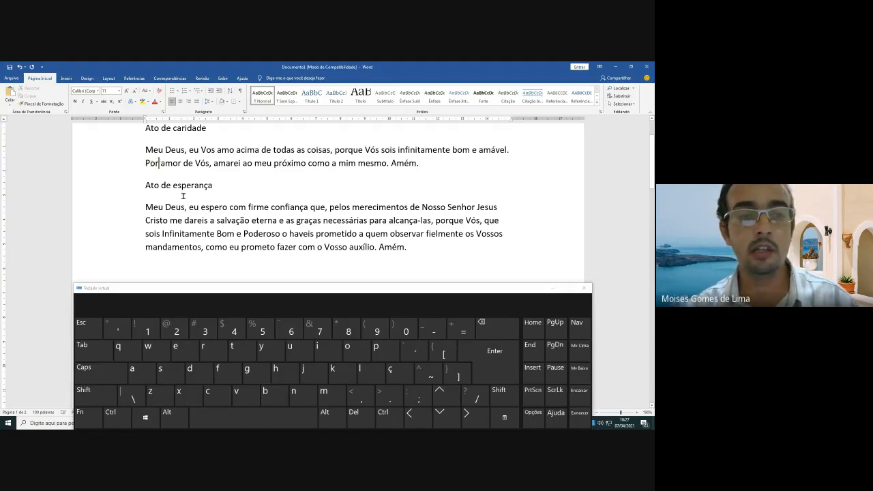
left_click(161, 164)
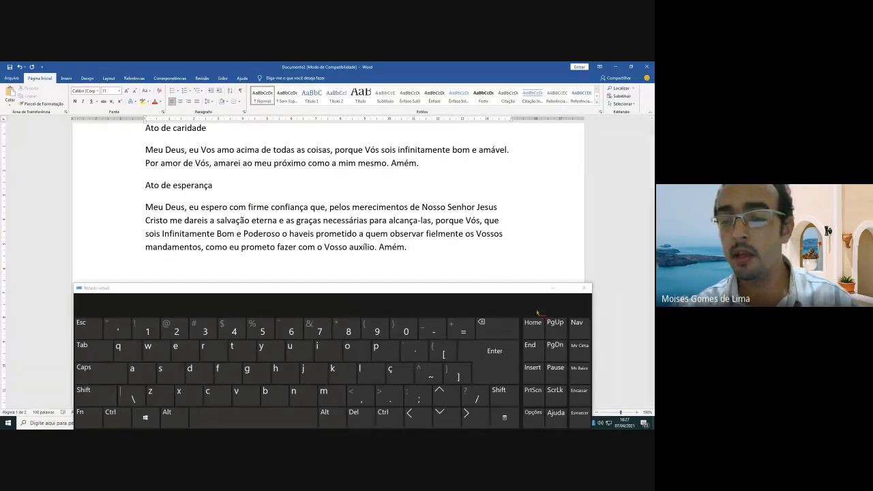
left_click(533, 351)
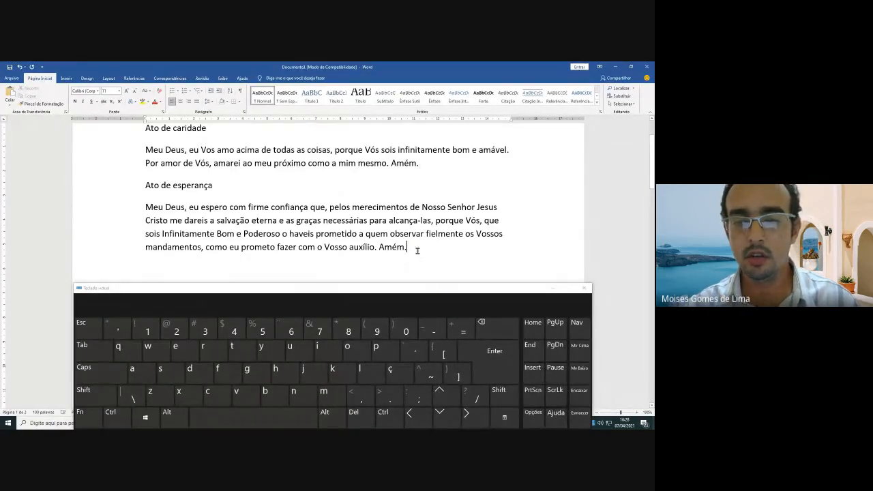
- Delete everything after the second prayer's "Amém." through the end of the document
scroll(422, 252, "down", 1)
scroll(422, 252, "down", 3)
scroll(422, 252, "up", 2)
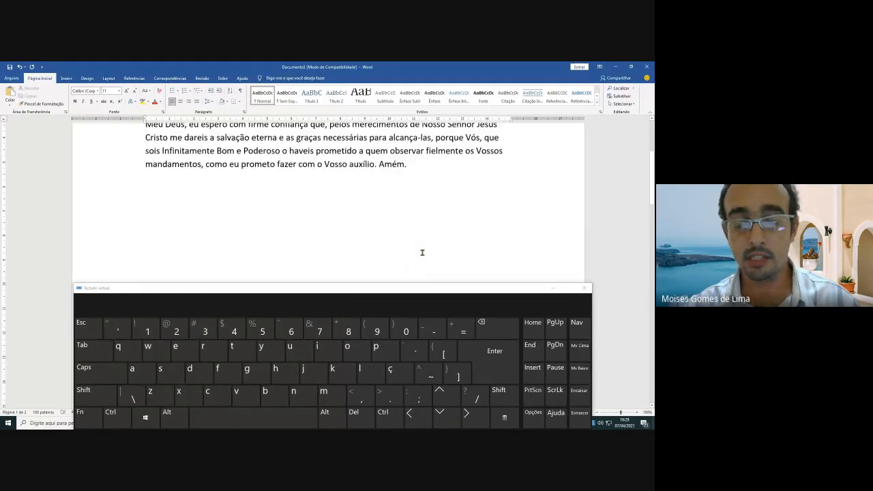
key("ctrl+shift+End")
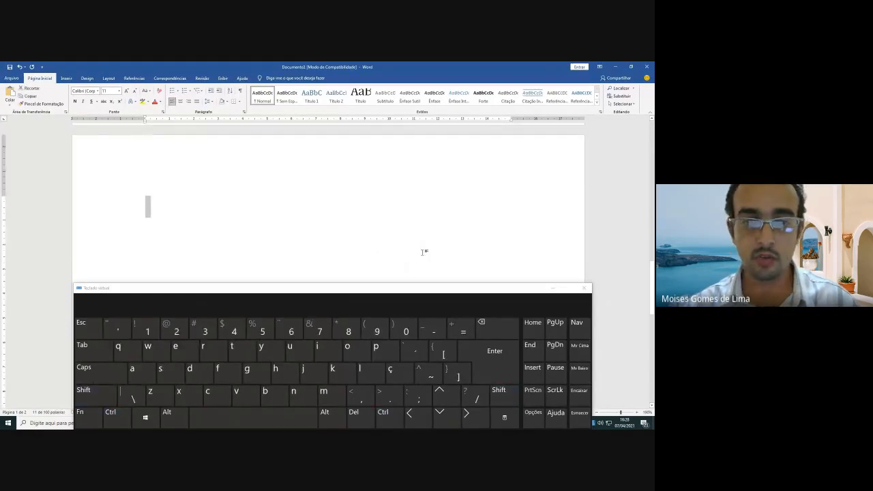
key("Delete")
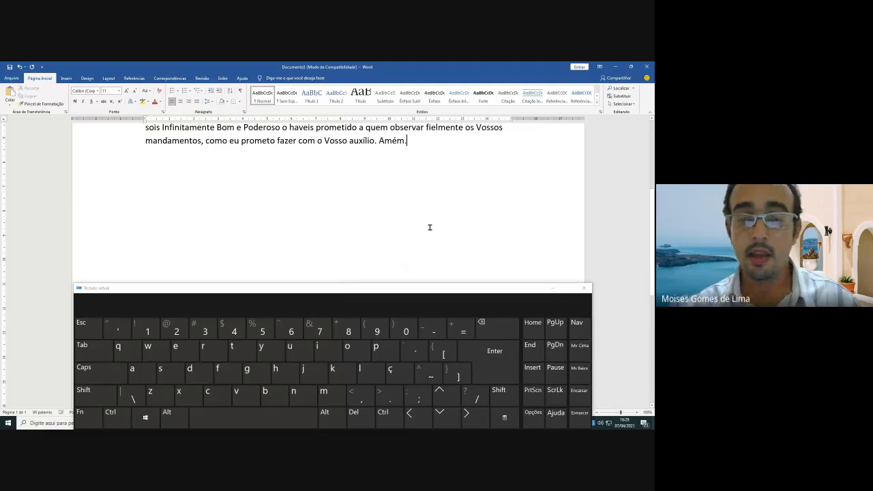
- Select the second prayer's text from "Meu Deus" to "Amém." and put the insertion point after its last word
scroll(428, 229, "up", 1)
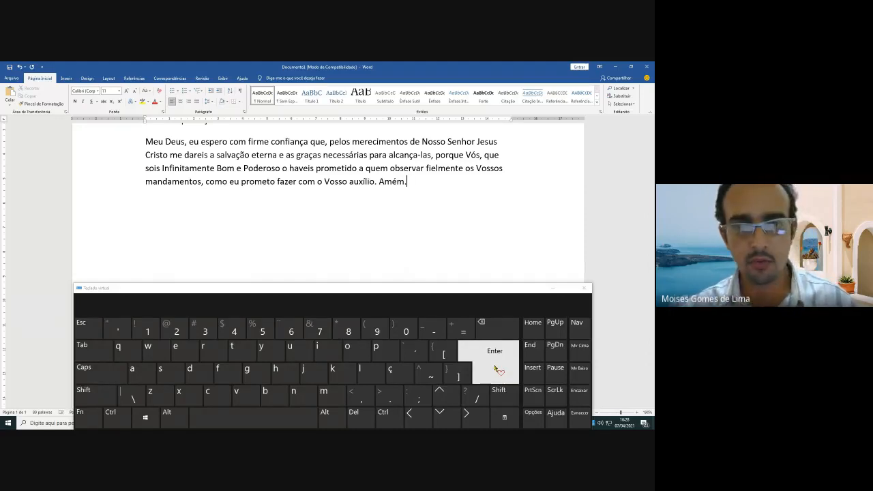
scroll(298, 212, "up", 1)
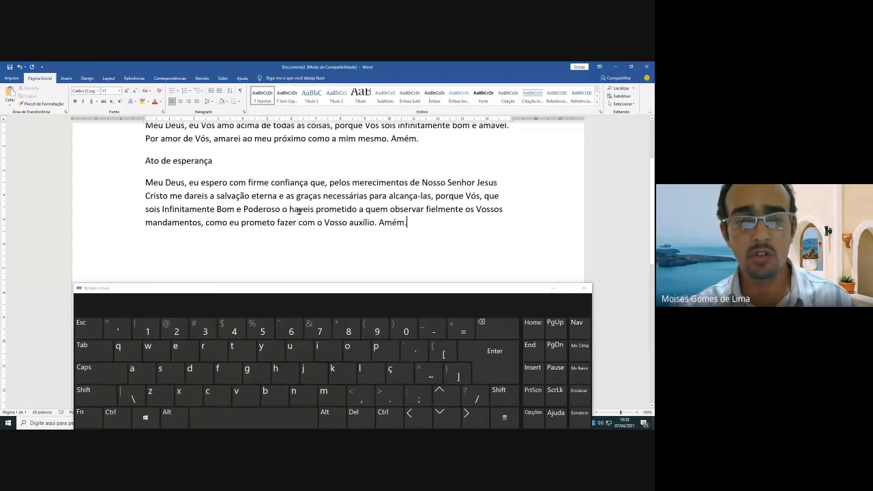
left_click_drag(249, 183, 294, 226)
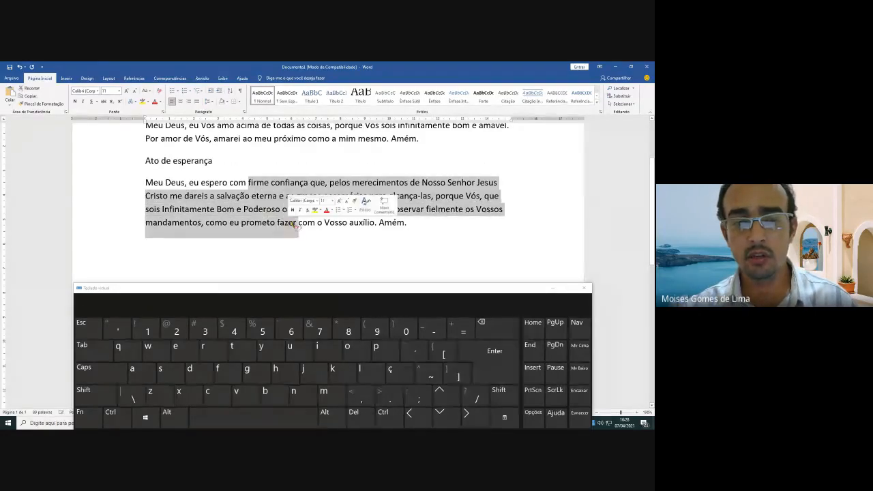
left_click(199, 190)
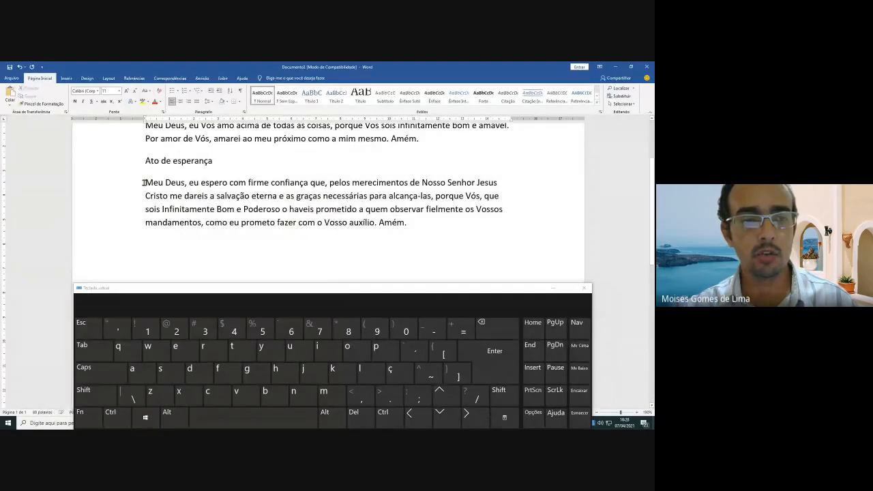
left_click_drag(144, 183, 412, 229)
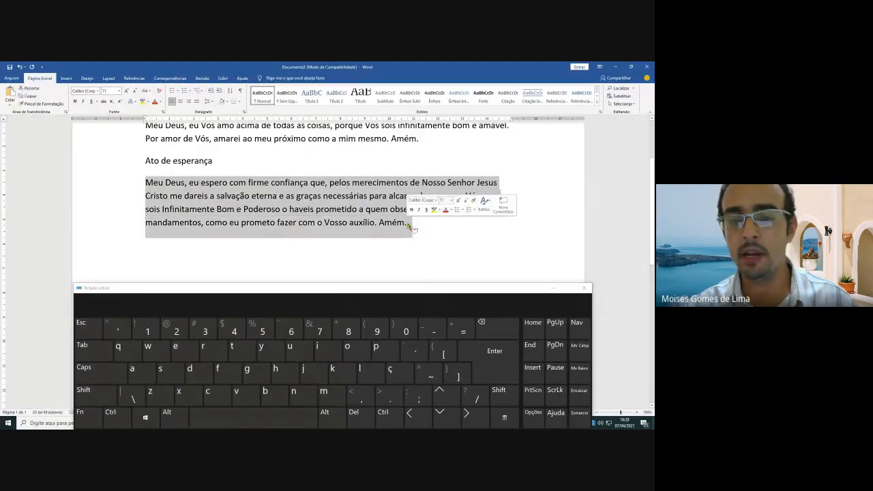
left_click(425, 228)
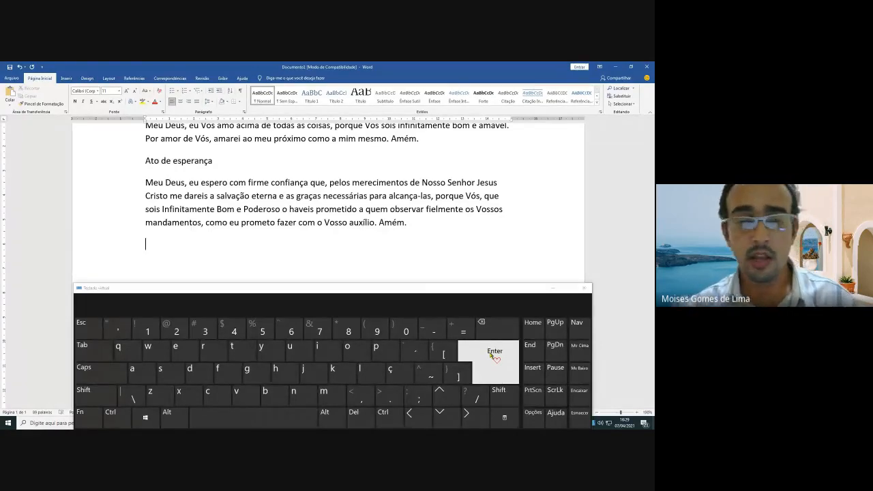
- Insert a blank line after the first prayer's "Amém." and move the insertion point to the end and the start of the "Ato de esperança" heading
scroll(359, 240, "up", 1)
scroll(358, 240, "down", 1)
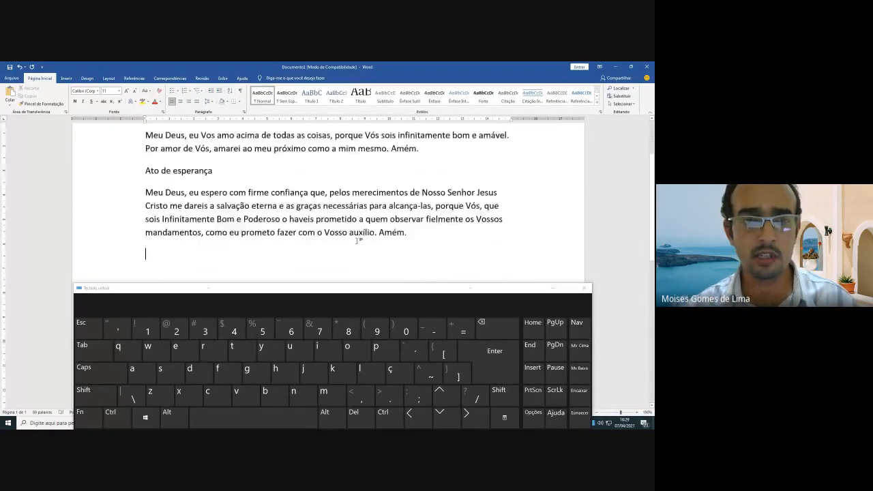
scroll(358, 240, "down", 1)
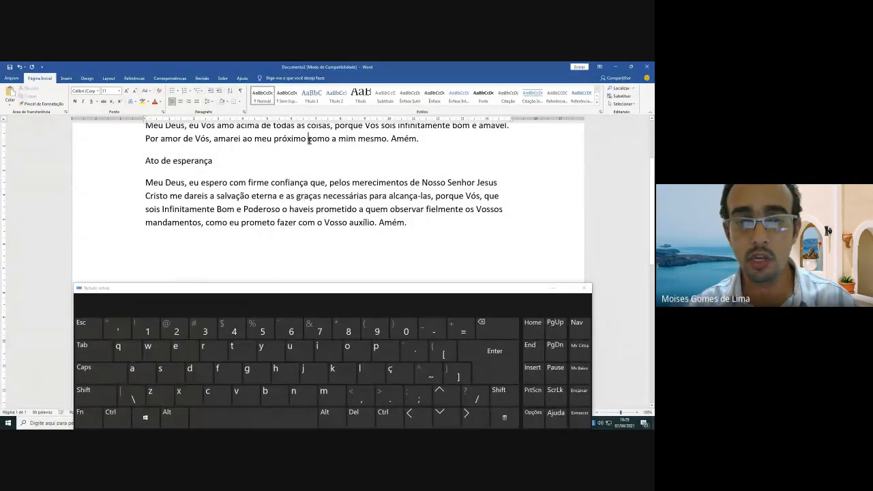
scroll(308, 138, "up", 1)
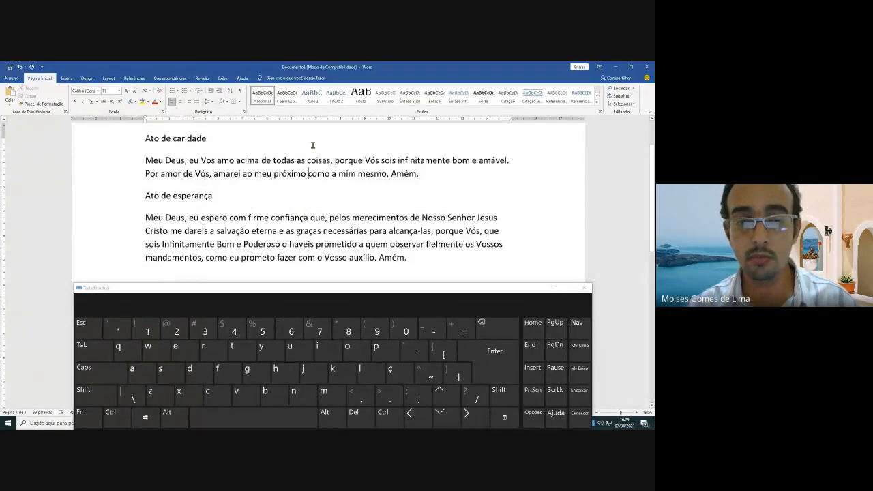
left_click(426, 180)
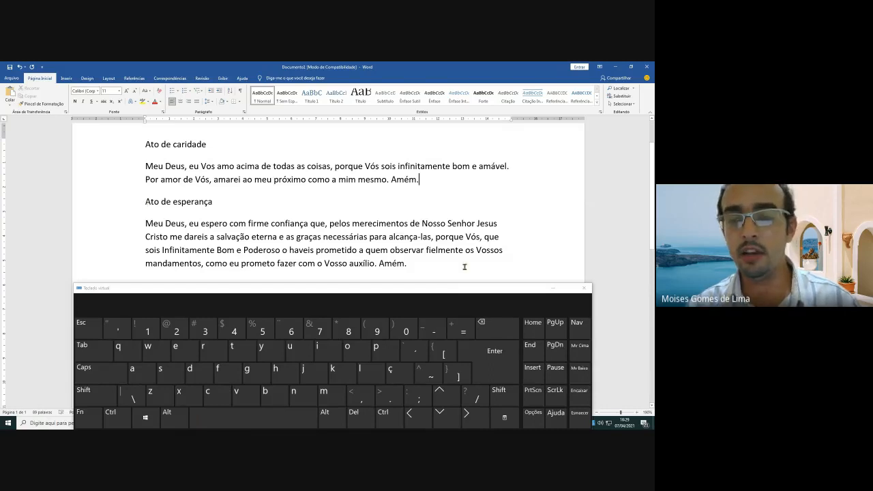
left_click(507, 364)
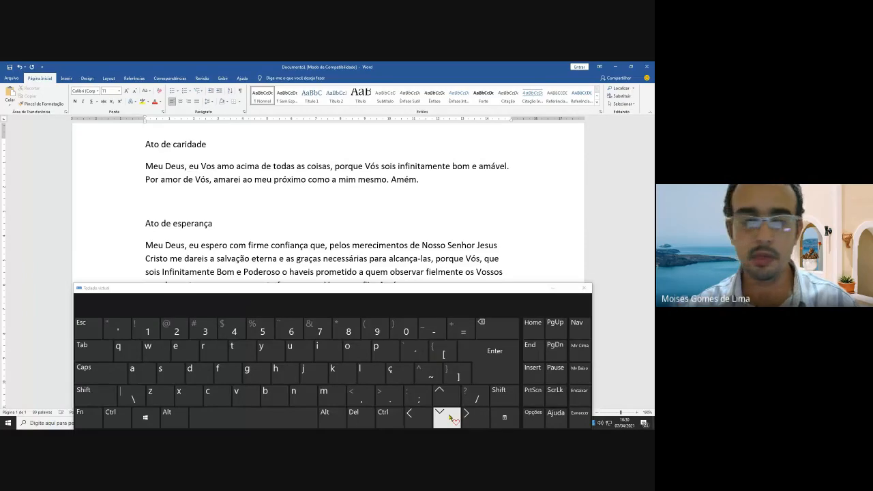
left_click(539, 352)
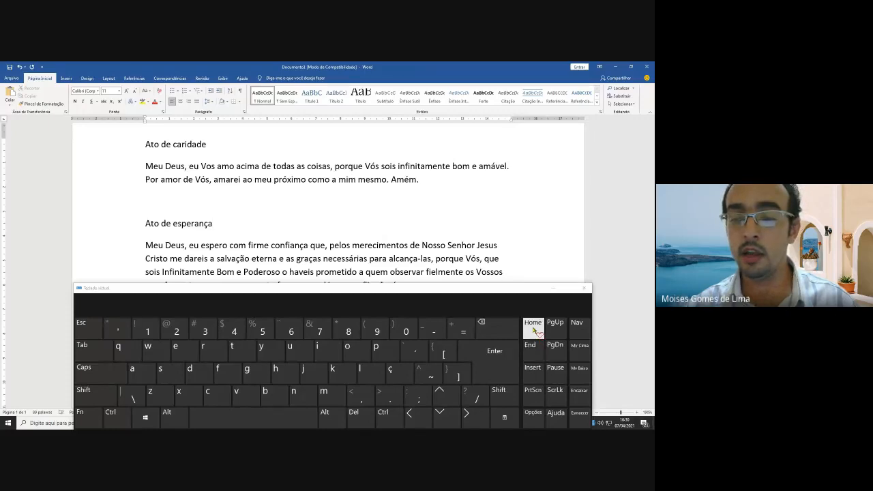
left_click(535, 332)
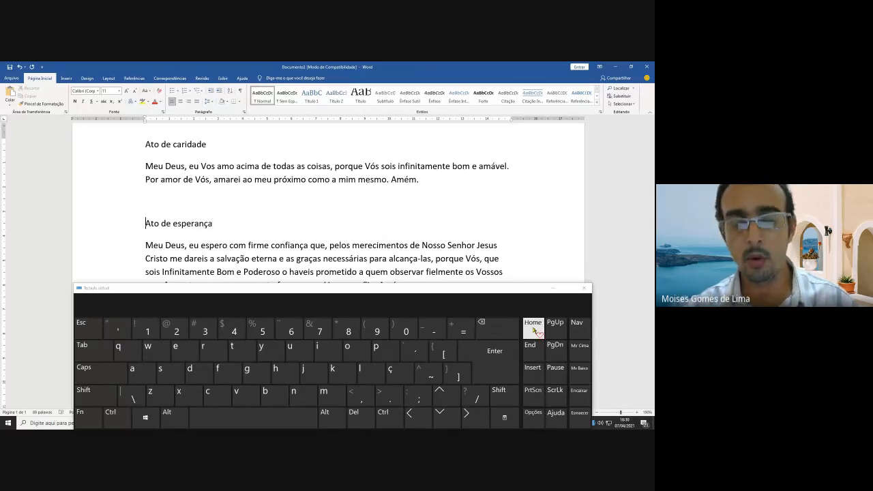
- Remove the blank line above "Ato de esperança", and erase and retype the first prayer's closing "Amém."
left_click(169, 197)
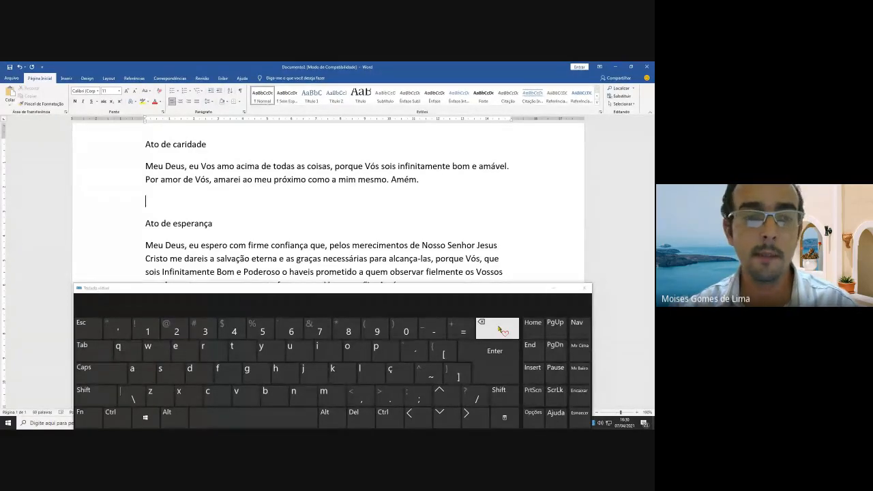
left_click(501, 330)
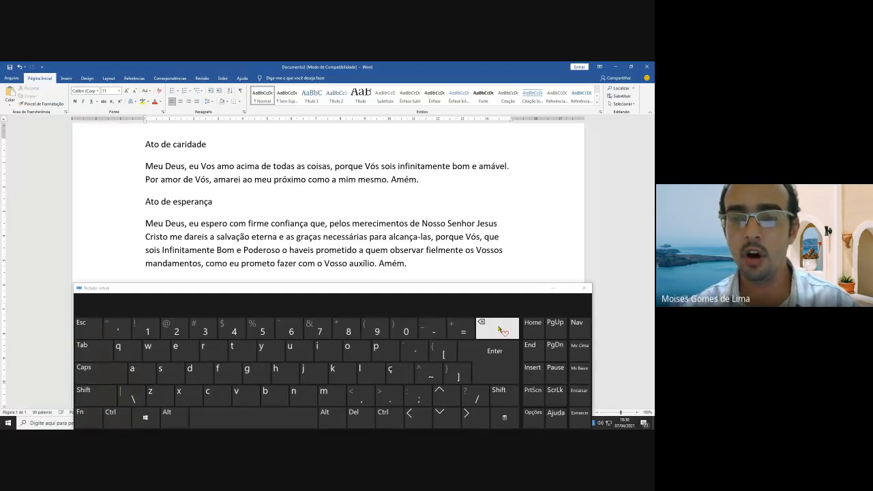
left_click(500, 330)
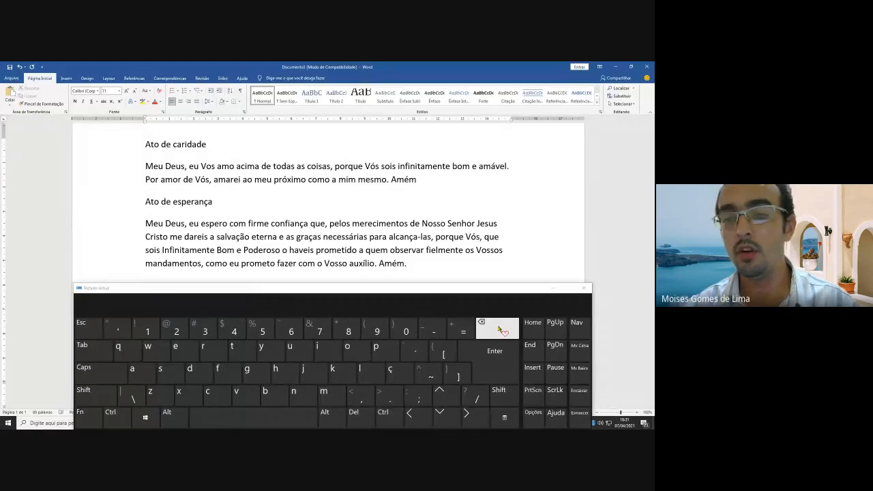
left_click(500, 330)
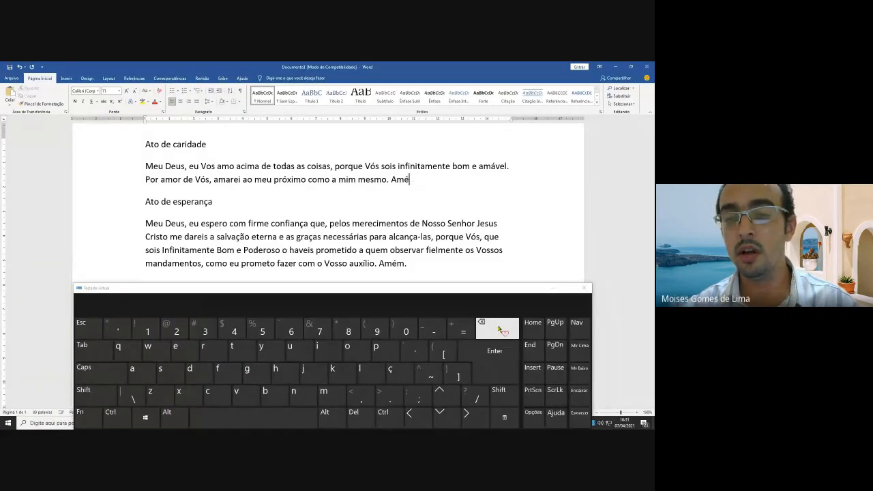
left_click(500, 330)
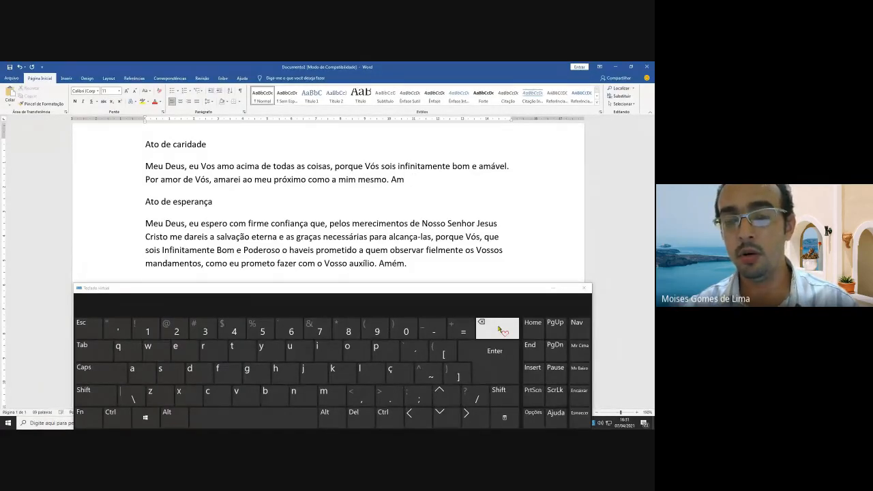
left_click(499, 330)
left_click(500, 330)
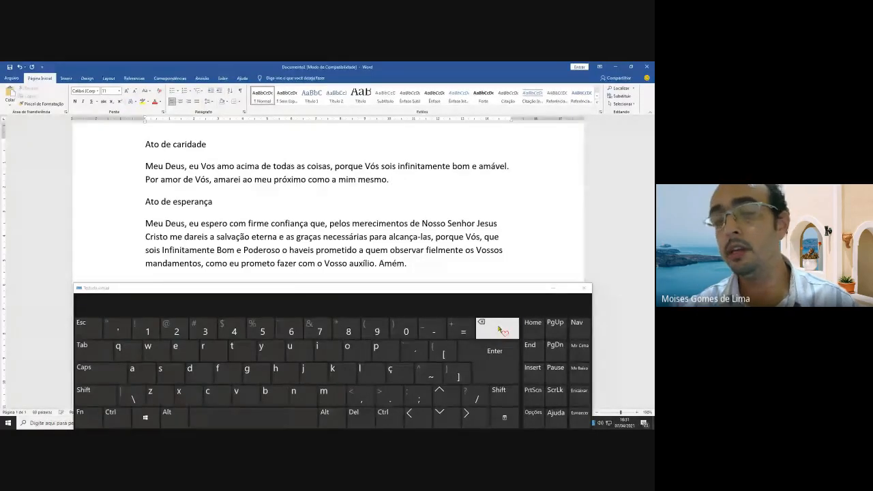
type("A")
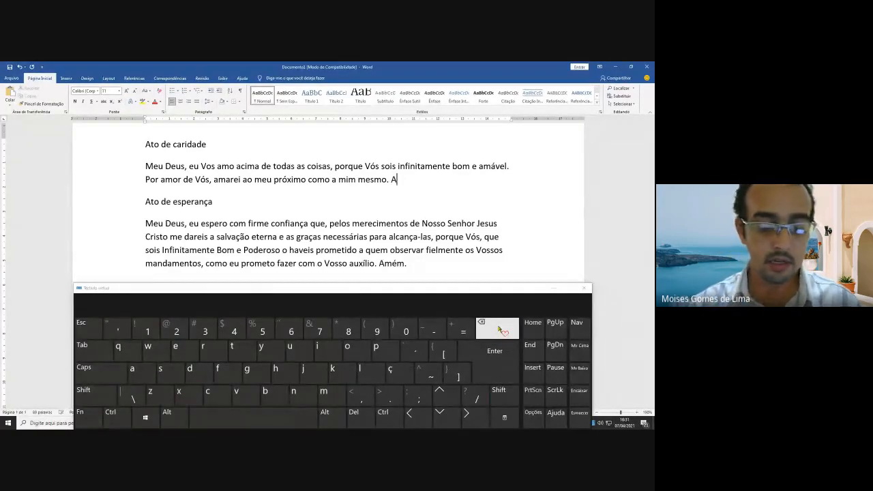
type("mém.")
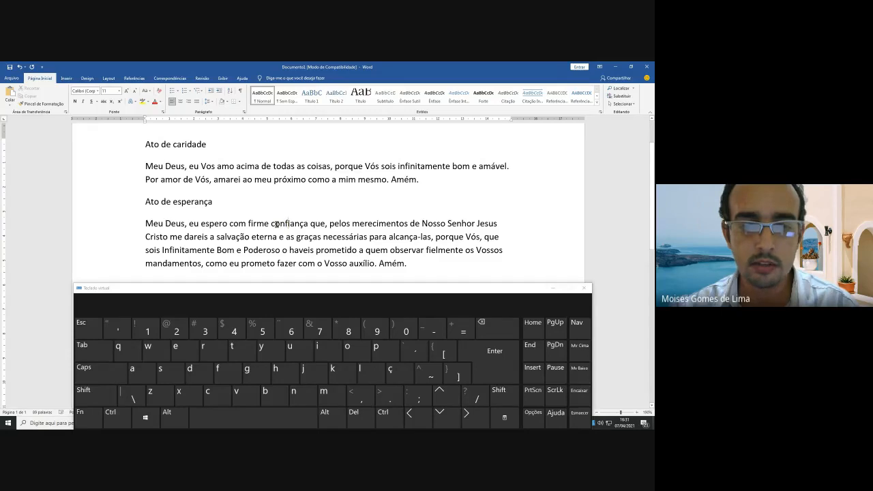
- Select "confiança" in the second prayer, place the insertion point after its "f", and erase and retype that letter
left_click_drag(272, 223, 308, 223)
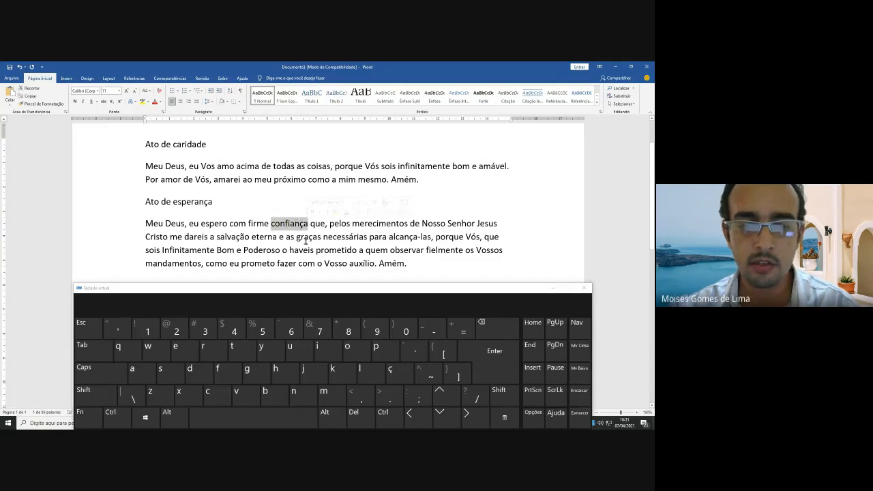
left_click(289, 226)
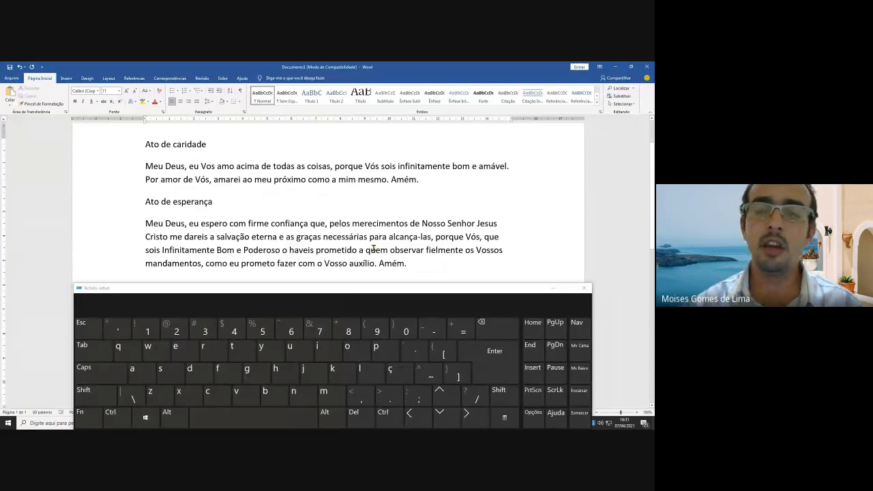
left_click(493, 331)
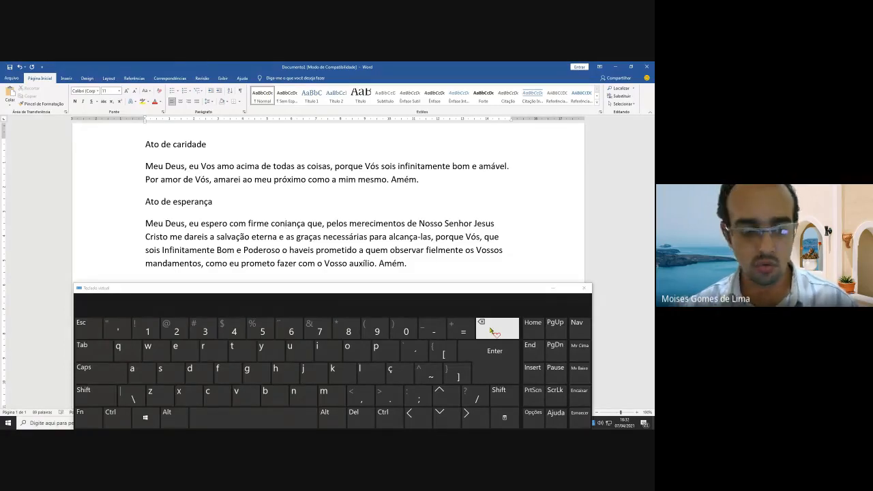
type("f")
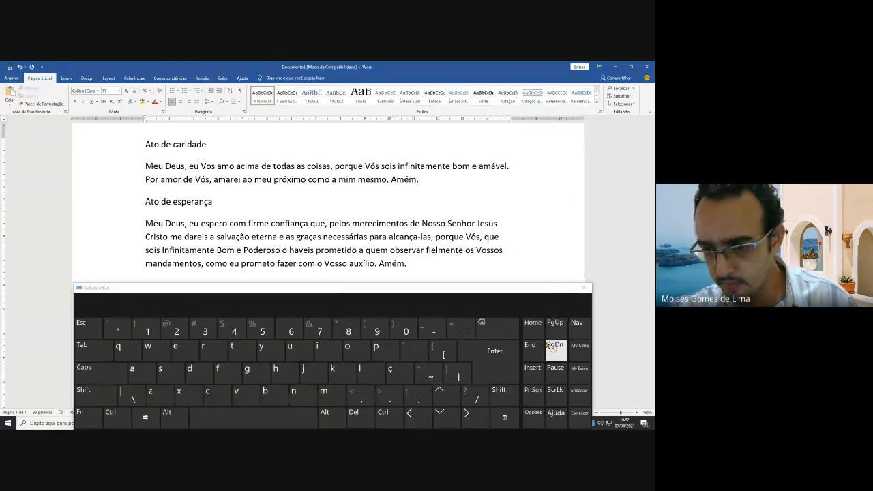
- Move the virtual keyboard slightly up and delete the letters "iança" that follow the insertion point in "confiança"
left_click_drag(516, 290, 516, 276)
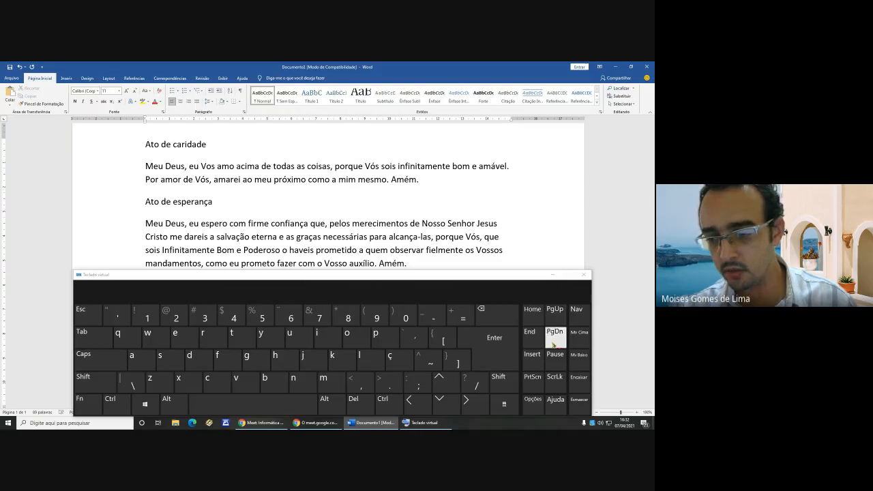
left_click(365, 405)
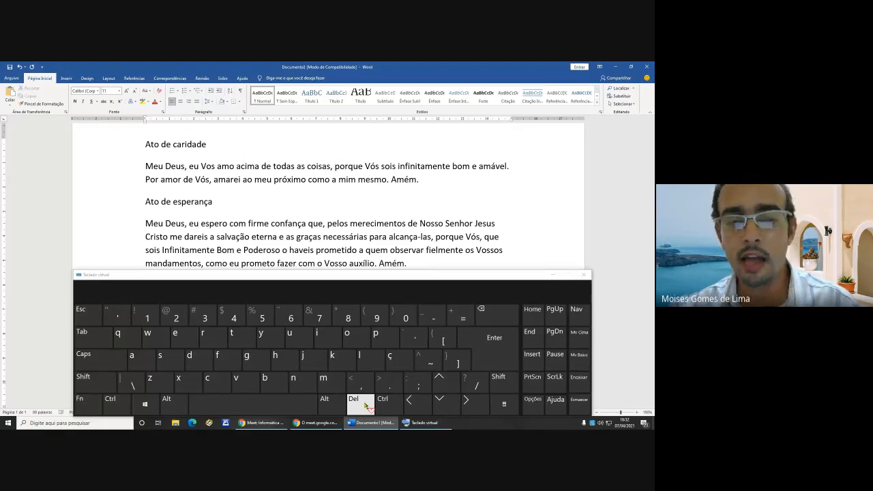
left_click(360, 403)
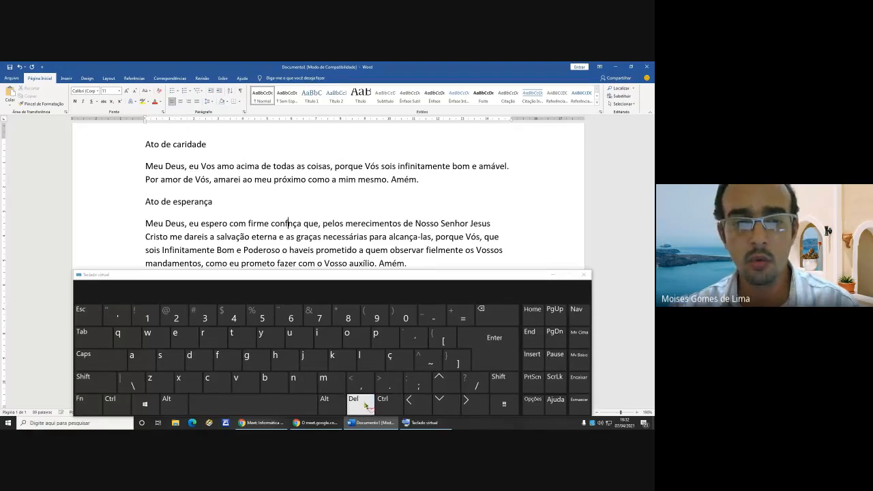
left_click(361, 402)
left_click(365, 405)
left_click(365, 405)
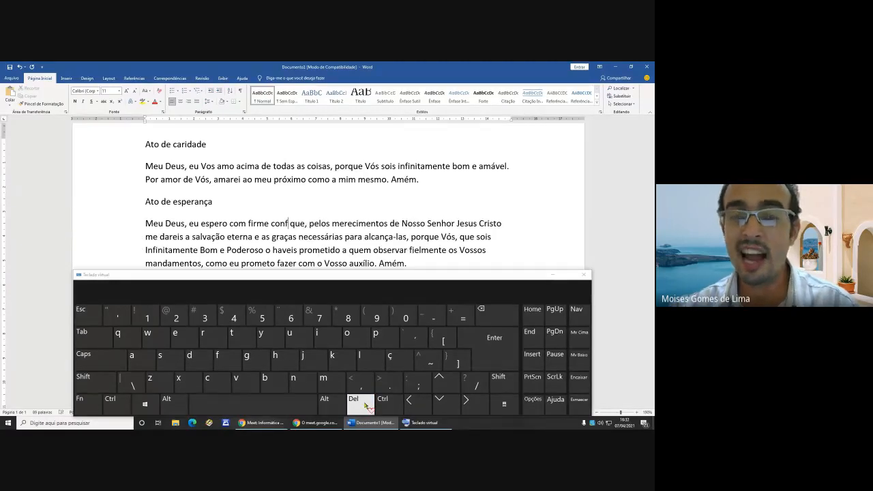
left_click(365, 405)
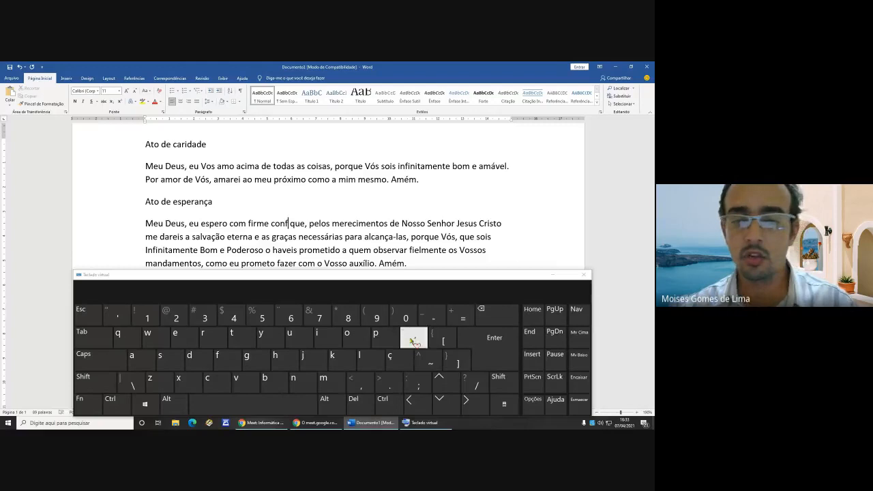
- Erase the remaining "conf" backwards from the insertion point and write "confiança" again in its place
left_click(492, 318)
left_click(492, 318)
left_click(492, 318)
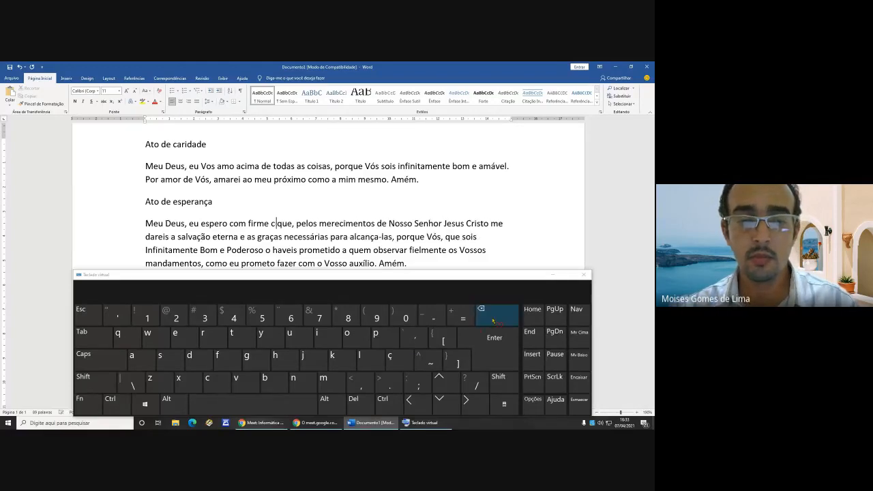
left_click(493, 319)
type("confi")
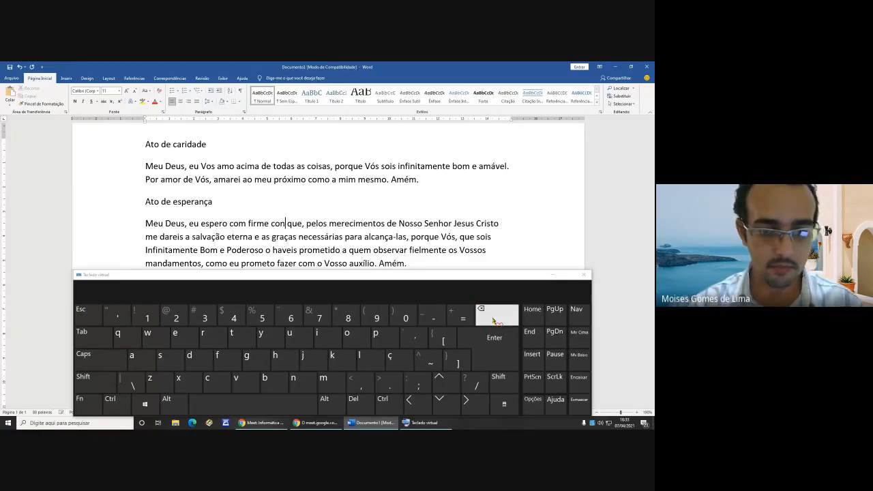
type("ança")
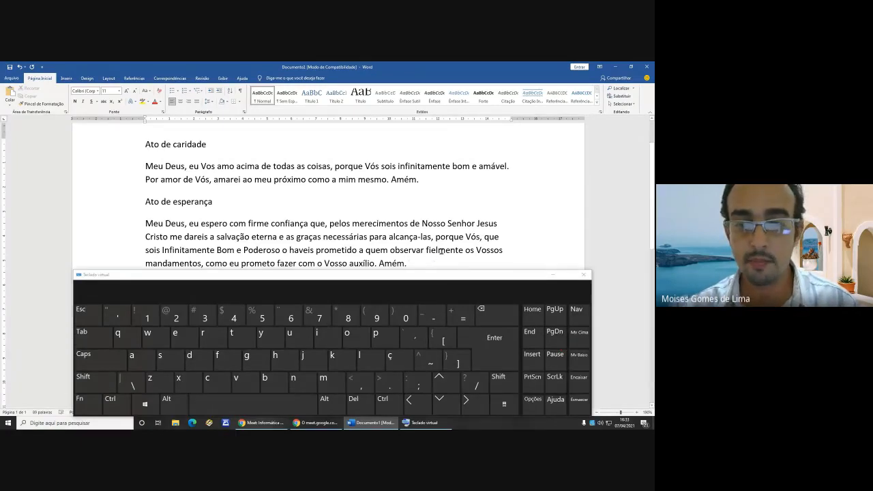
- Write "Page up. Page down." on the empty line below the second prayer
scroll(438, 247, "down", 2)
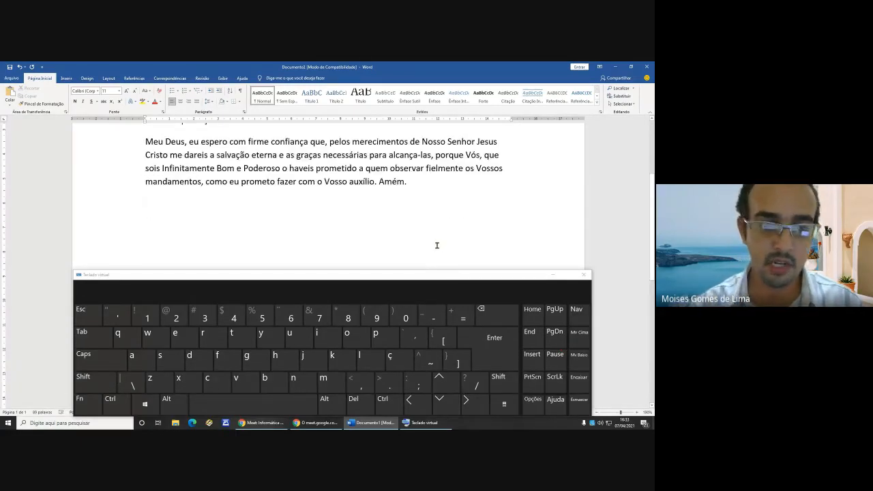
type("Page")
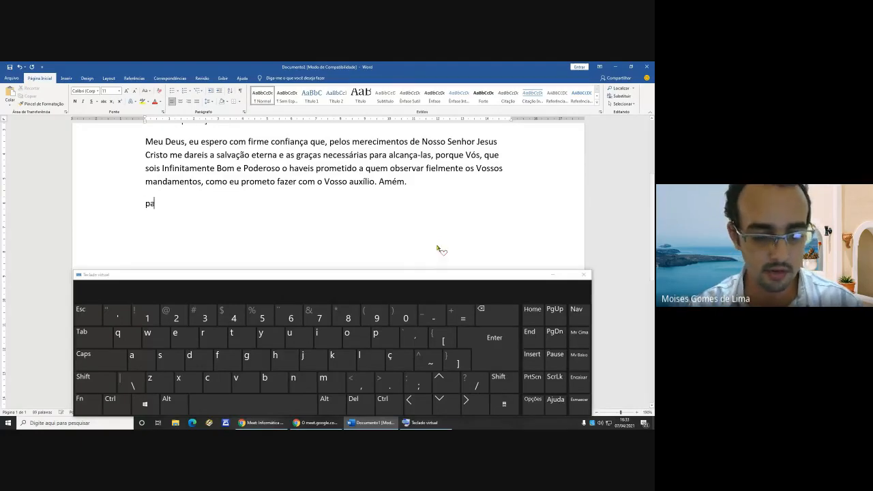
type(" uo")
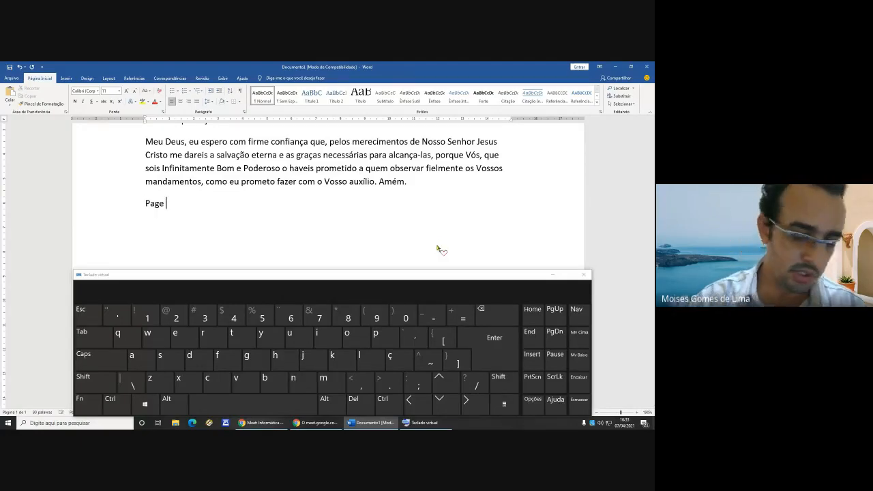
key("BackSpace")
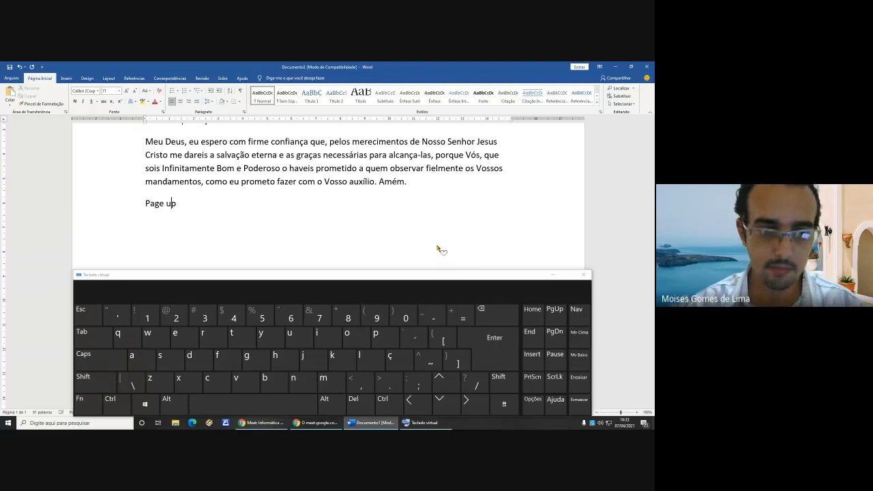
type("p")
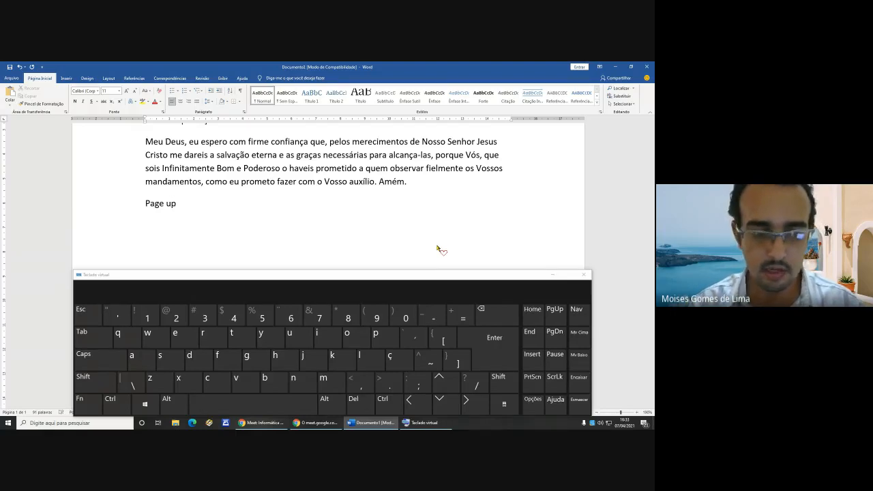
type(". Pge")
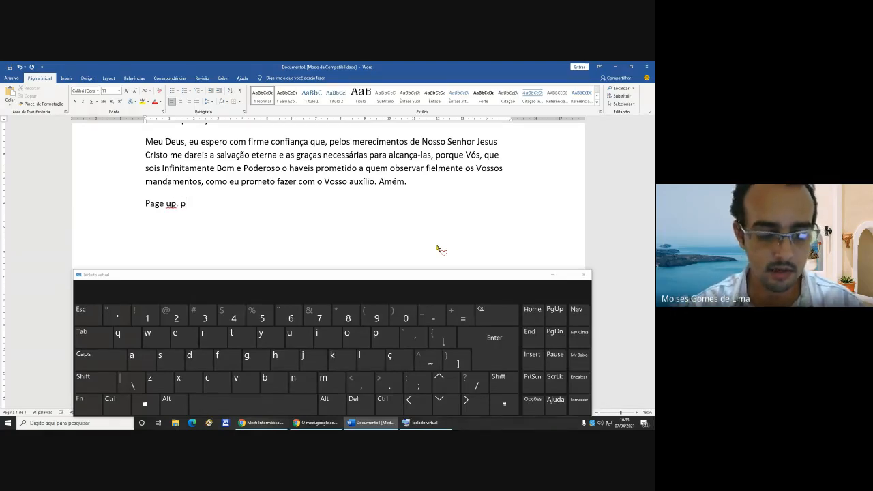
key("BackSpace")
key("BackSpace")
key("BackSpace")
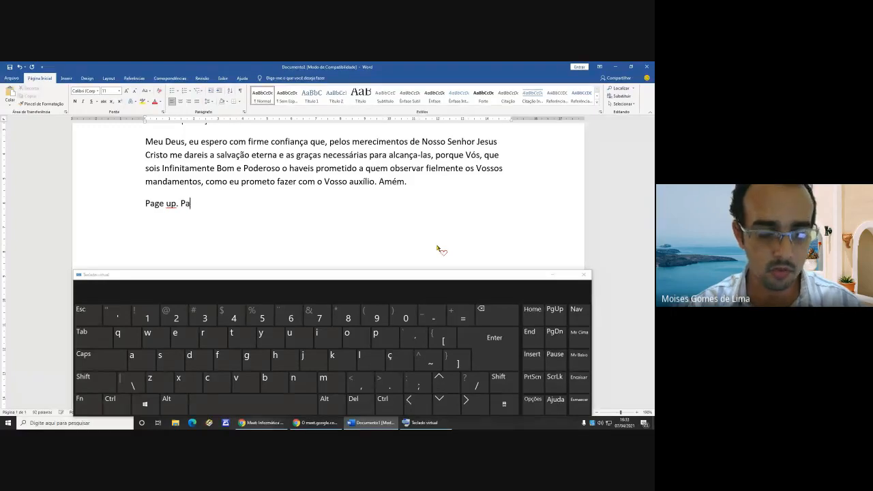
type("age ")
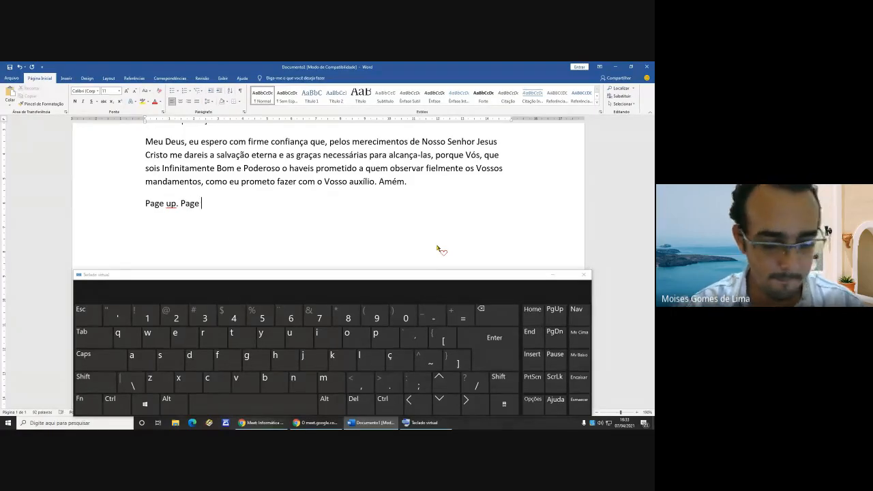
type("down")
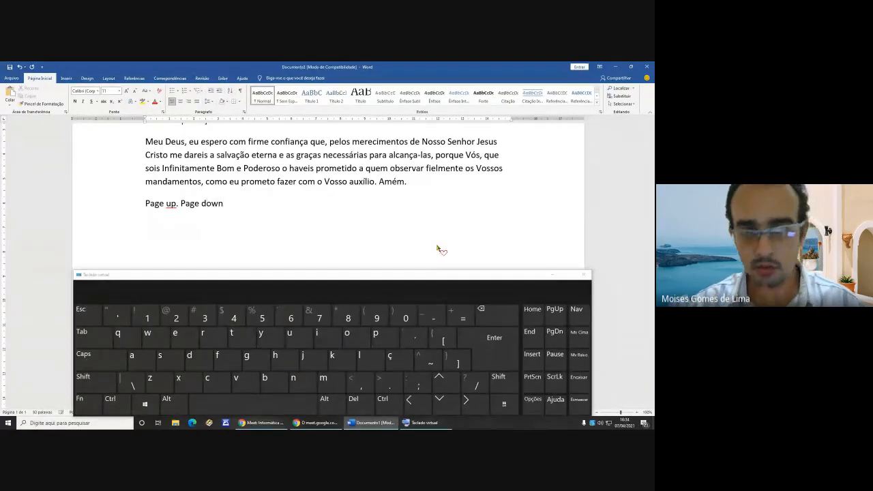
type(".")
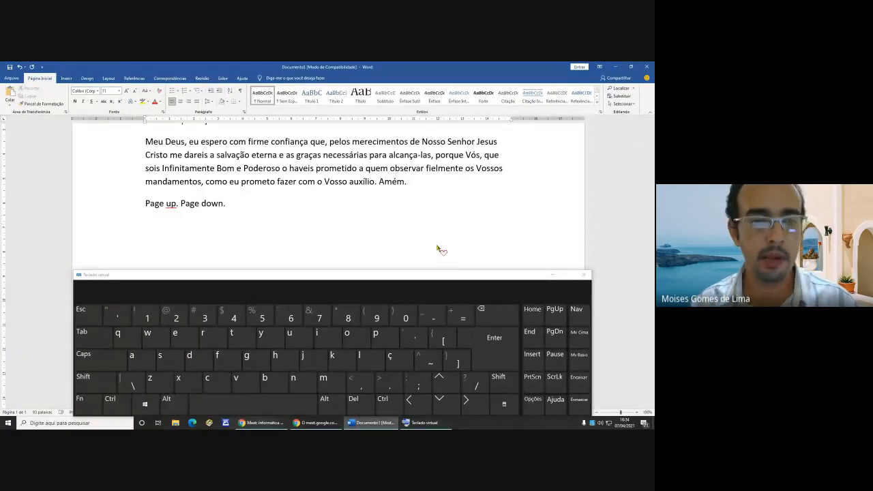
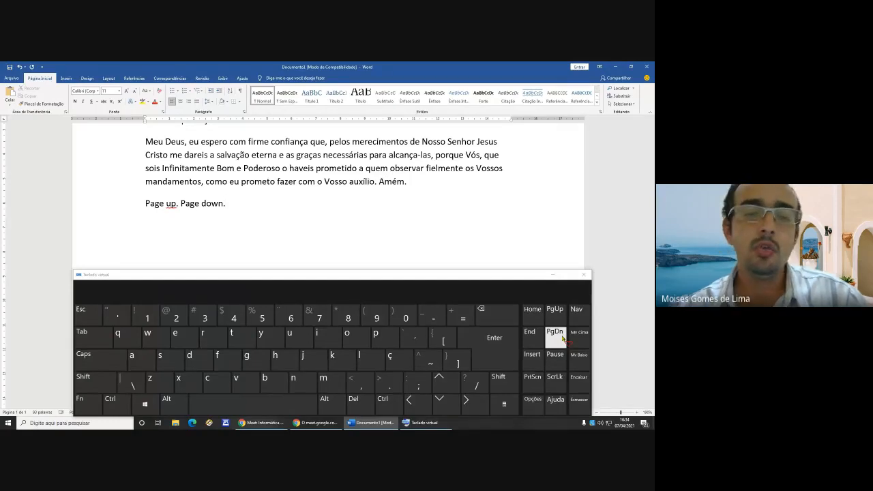
- Look down and back up through the page, and jump one screen up and one screen down from the new line
scroll(419, 193, "down", 8)
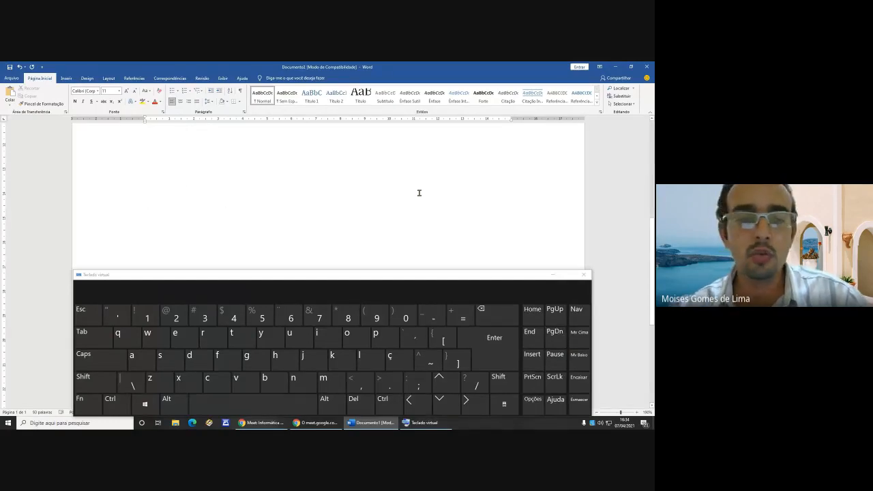
scroll(419, 194, "up", 6)
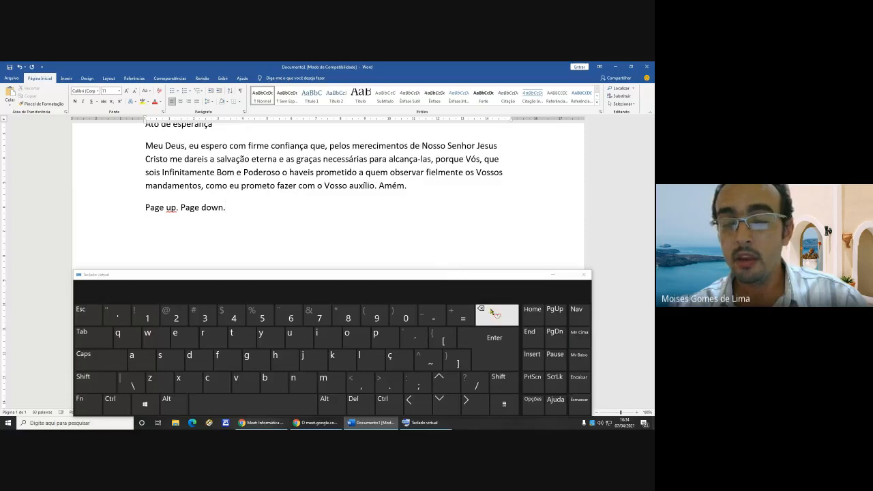
left_click(556, 312)
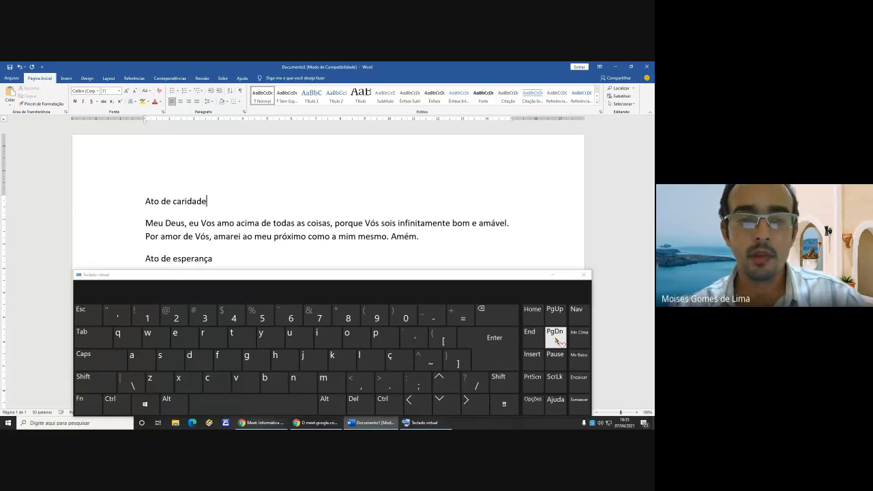
left_click(556, 339)
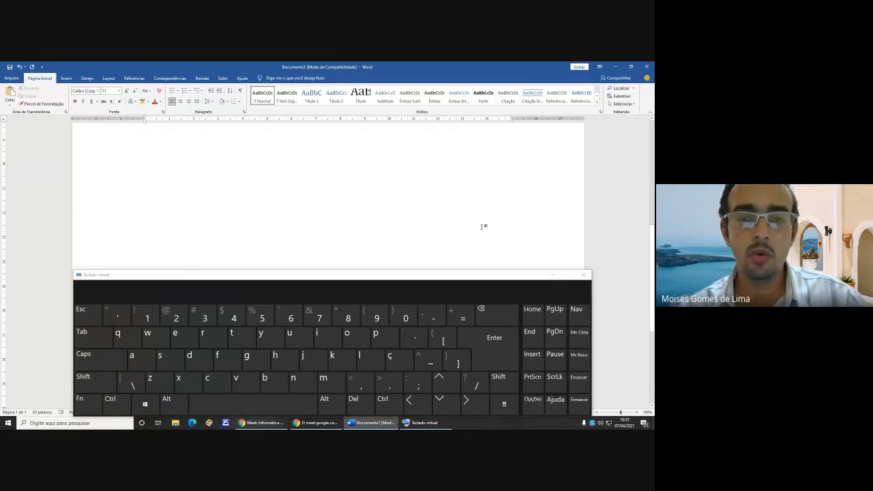
- Jump one screen up, down and up again from the typed line, ending with the page zoomed out to 100%
scroll(484, 226, "up", 5)
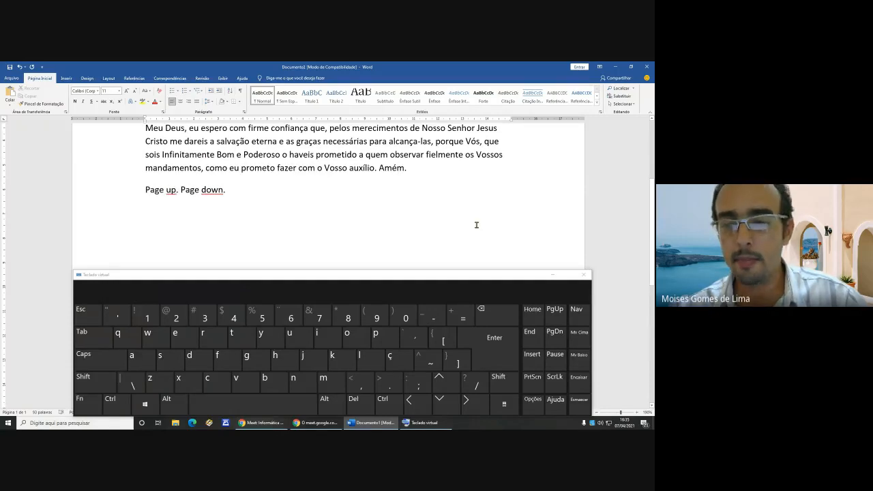
left_click(554, 310)
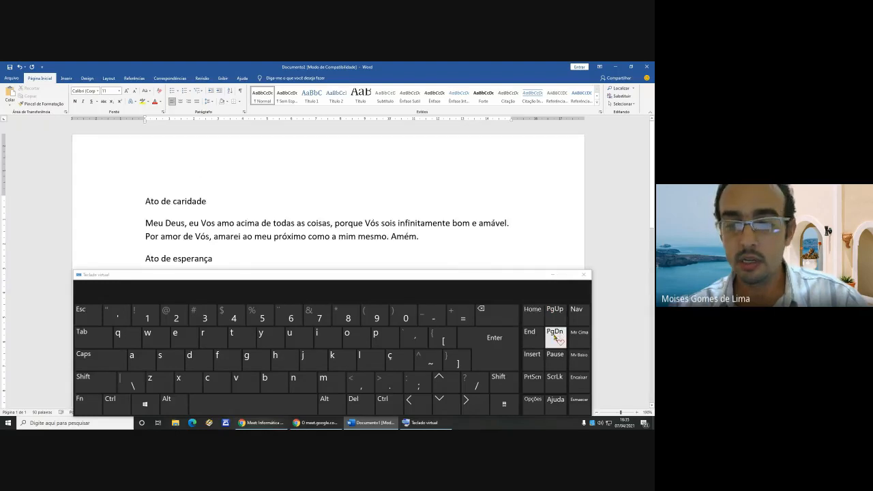
left_click(555, 334)
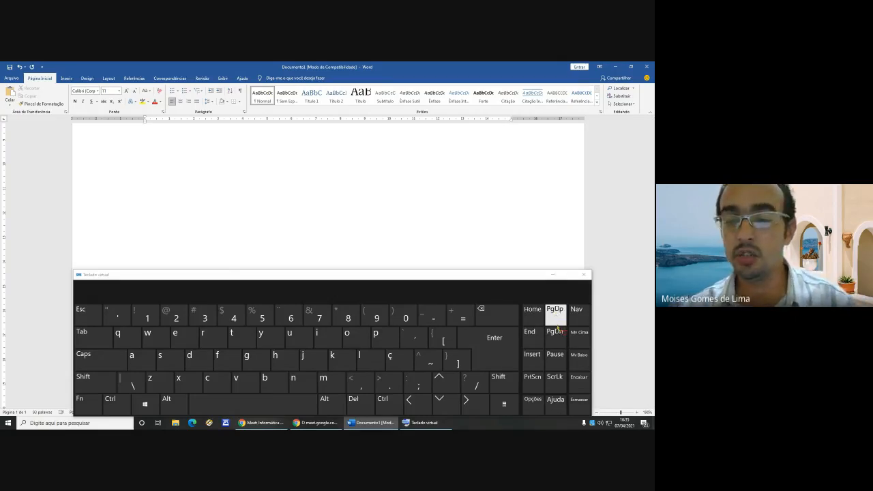
left_click(555, 311)
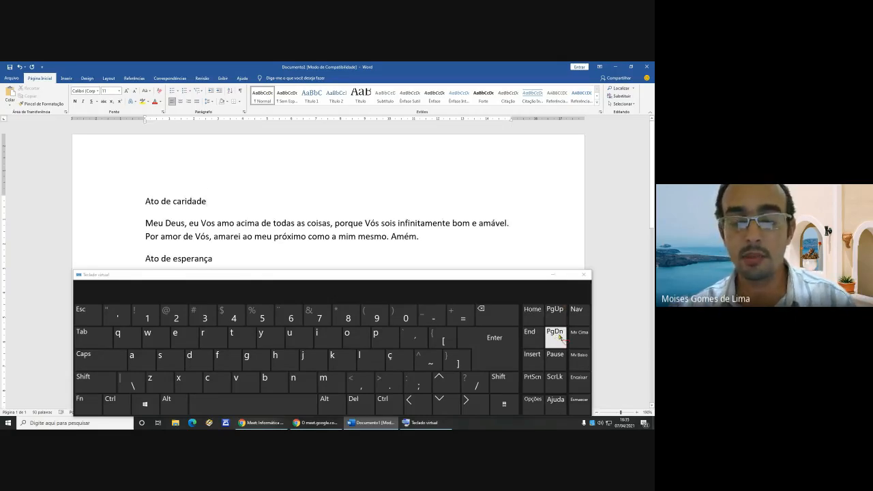
scroll(446, 205, "down", 8)
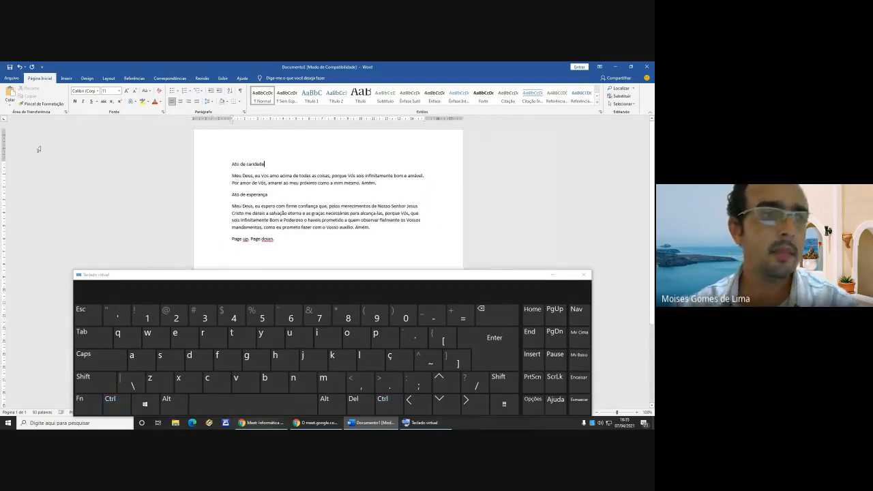
- Start opening a file from this PC, move the virtual keyboard lower, and go into the "PPC - Engenharia Elétrica" folder under Documentos
left_click(12, 78)
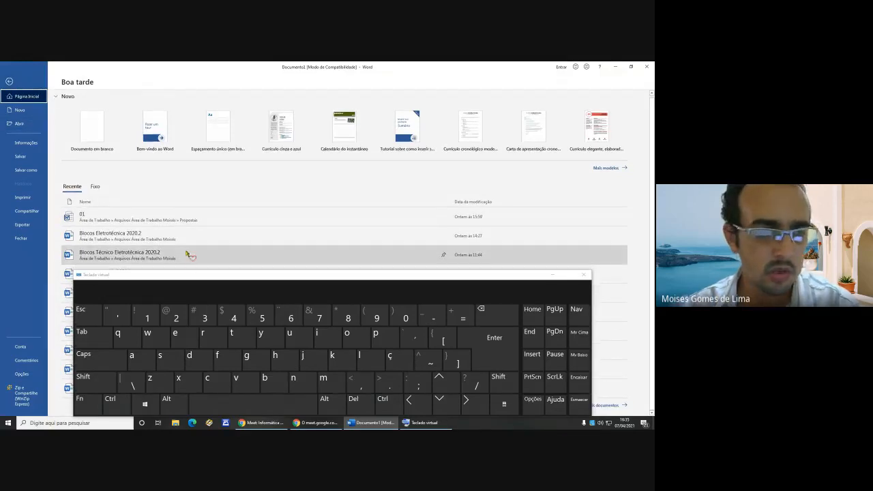
left_click_drag(189, 275, 175, 347)
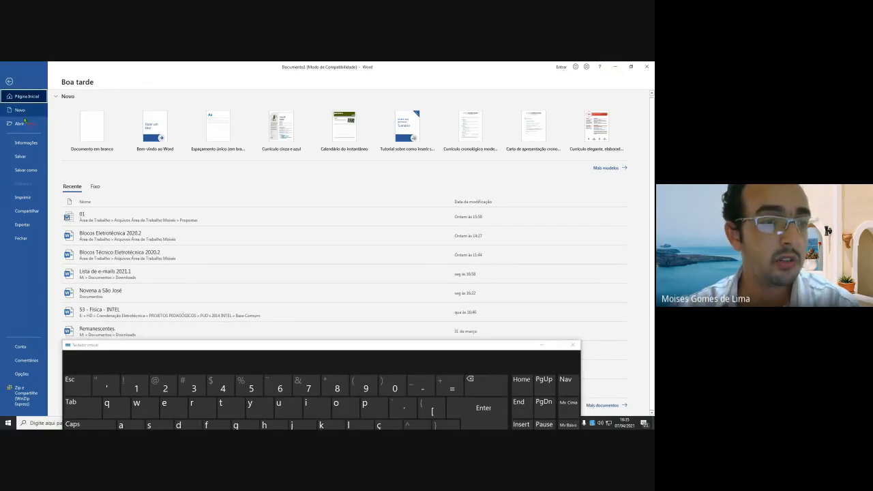
left_click(25, 123)
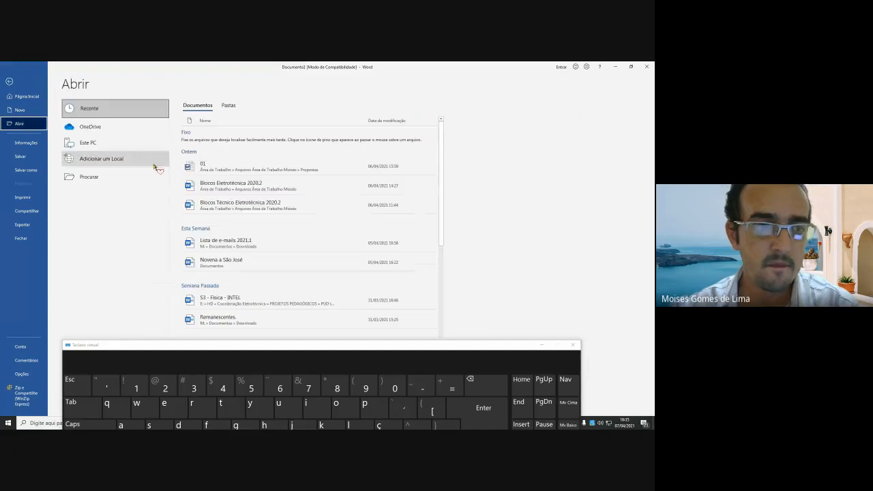
left_click(99, 142)
scroll(310, 203, "down", 3)
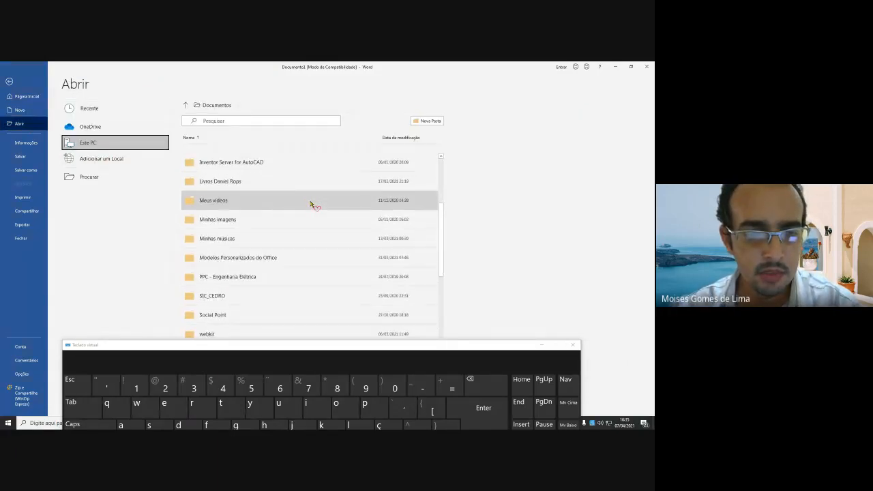
scroll(310, 203, "down", 1)
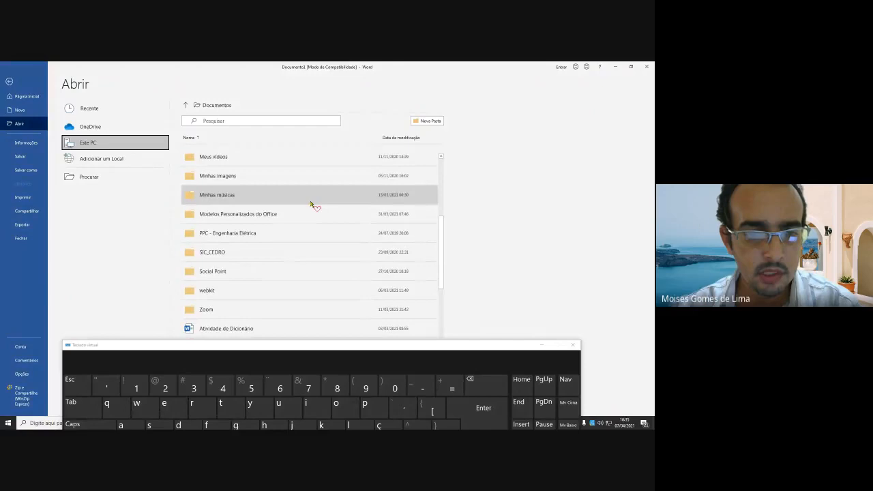
double_click(244, 236)
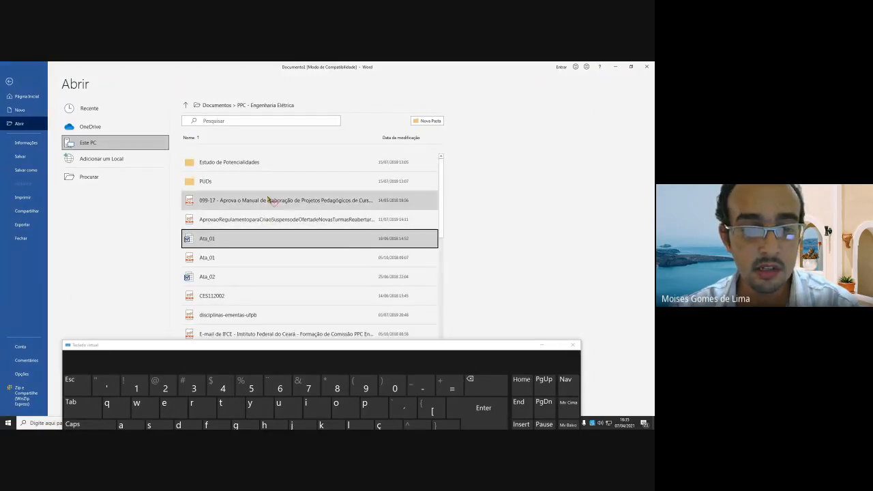
- Find the Word document "Estudo de Potencialidades" in the folder and open it
scroll(266, 197, "down", 2)
scroll(265, 197, "down", 1)
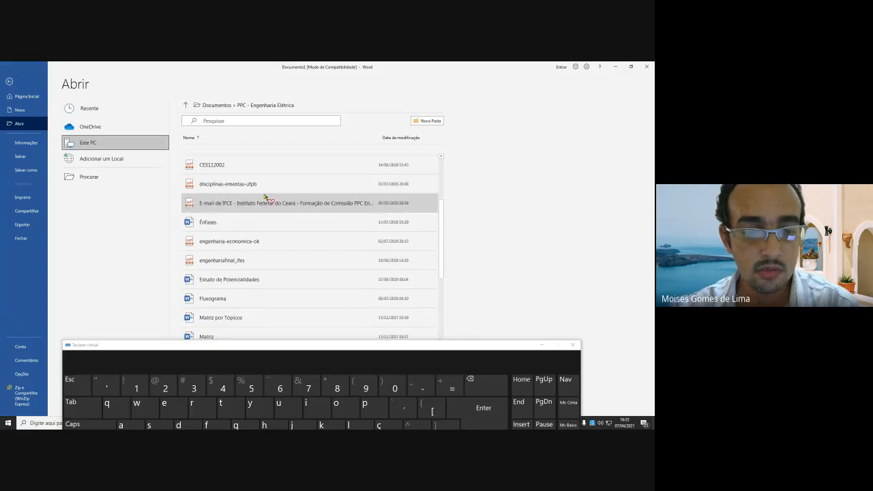
scroll(265, 197, "down", 2)
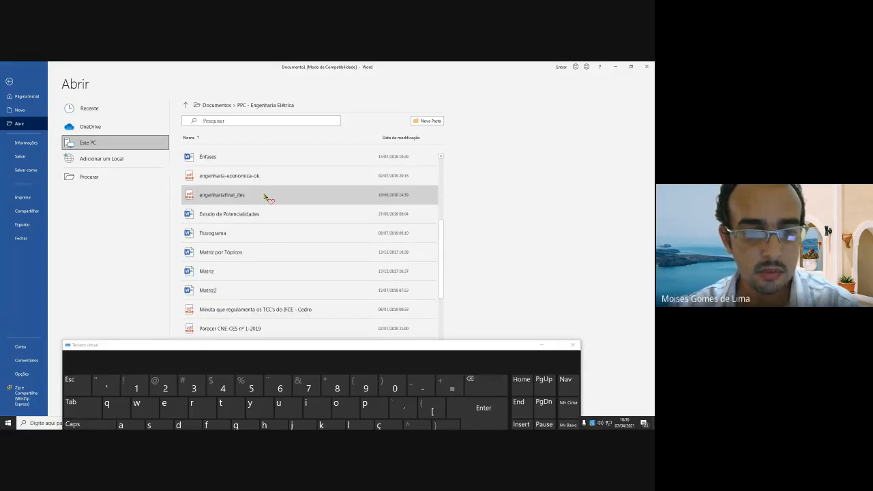
key("Escape")
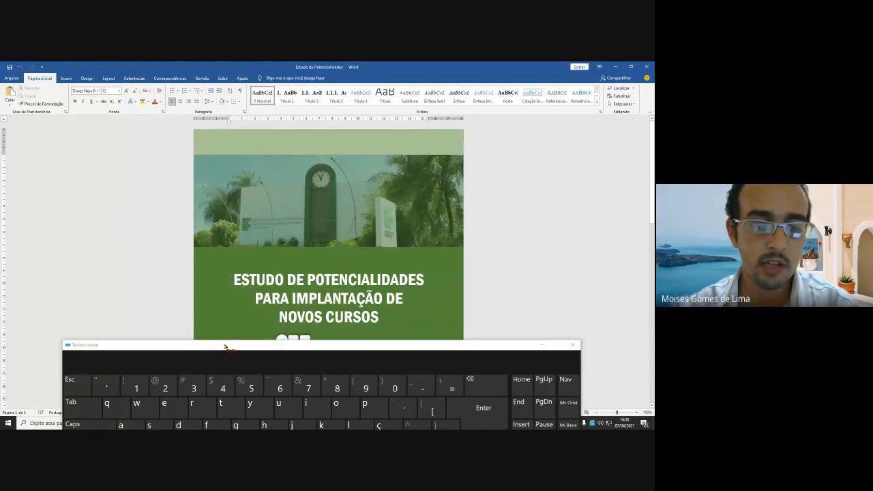
- Shift the virtual keyboard slightly and minimize it so the opened document is uncovered
left_click_drag(225, 347, 270, 343)
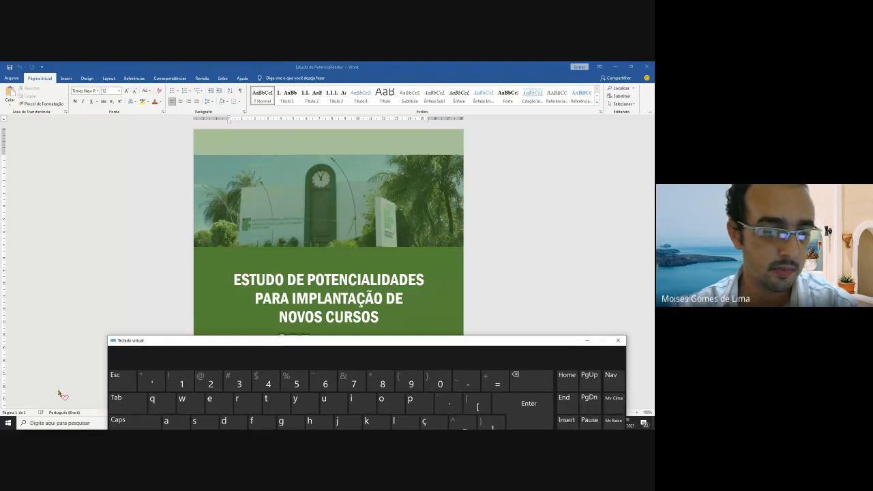
left_click(46, 361)
scroll(140, 258, "down", 1)
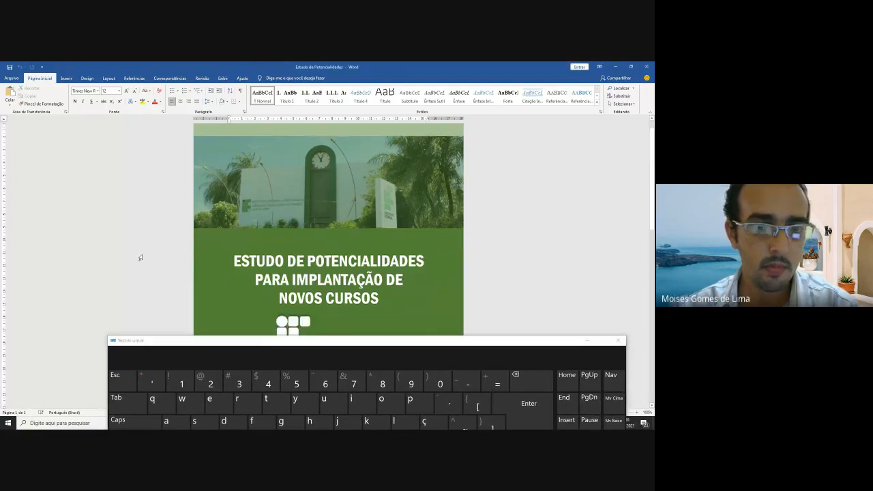
scroll(141, 257, "down", 10)
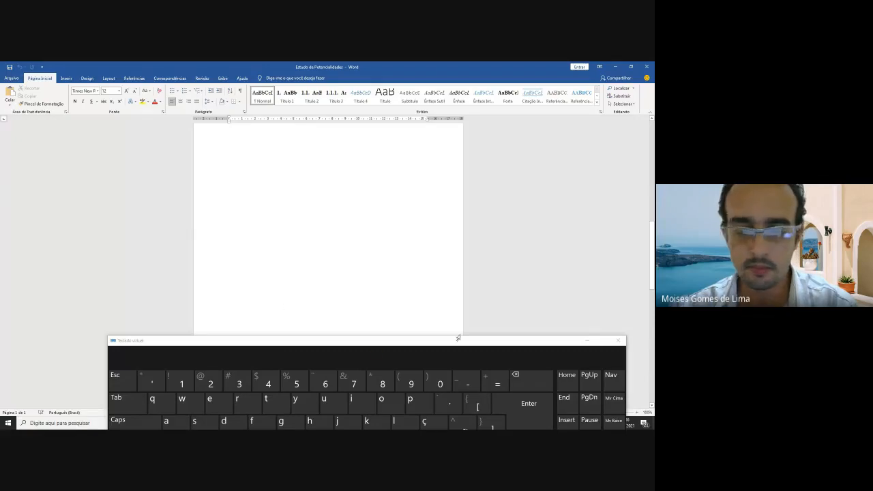
left_click(586, 340)
left_click(412, 406)
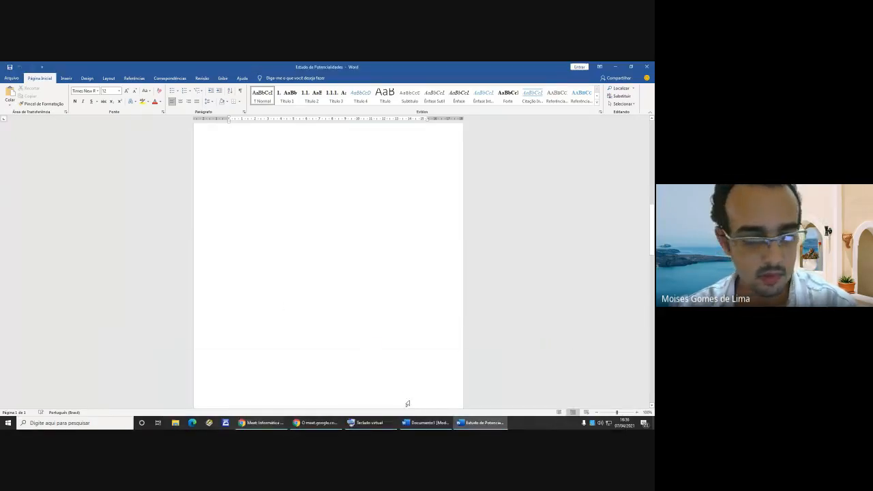
- Place the insertion point in the "Pró-Reitora de Extensão" line on the Ministério da Educação page and show the document's page thumbnails
scroll(297, 311, "down", 1)
scroll(297, 311, "down", 12)
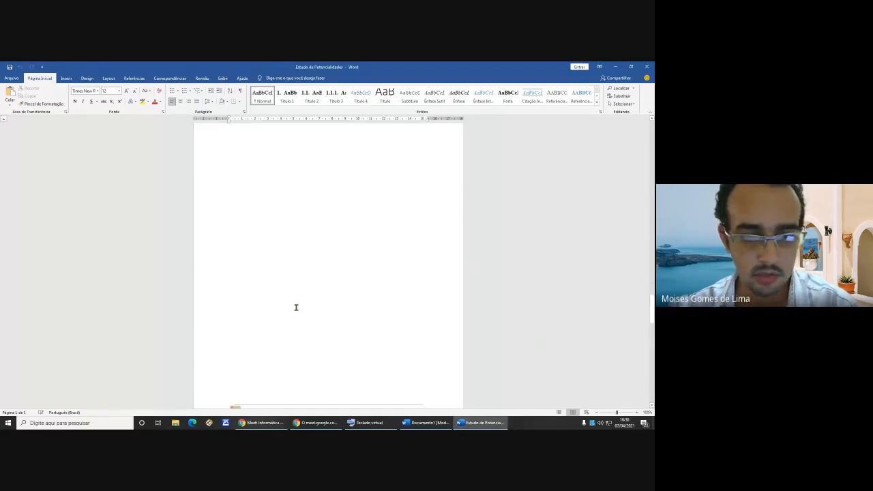
scroll(297, 309, "down", 3)
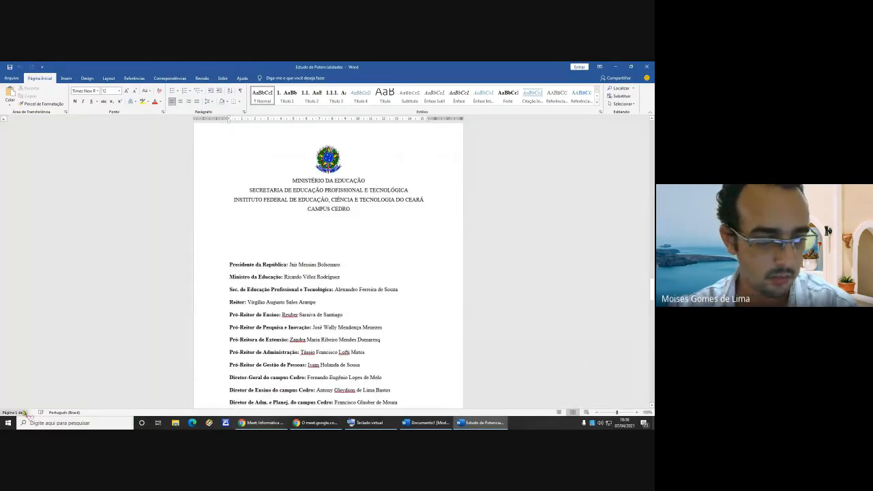
left_click(275, 340)
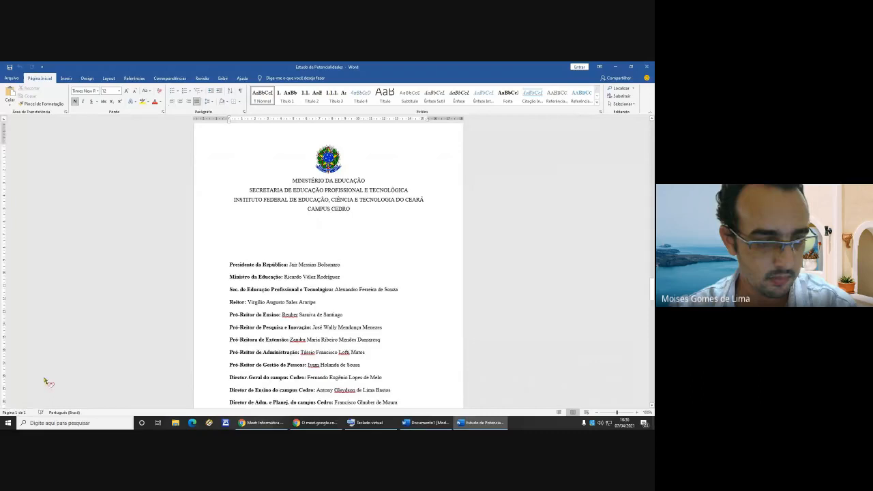
left_click(23, 413)
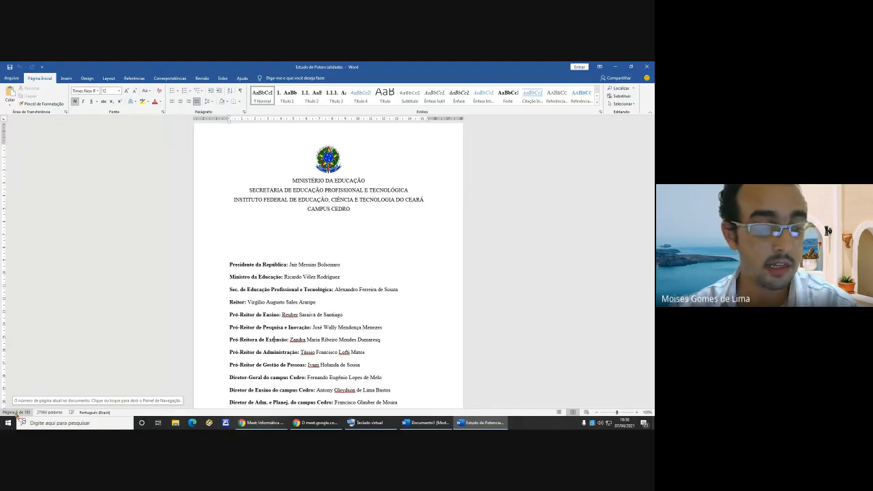
left_click(16, 412)
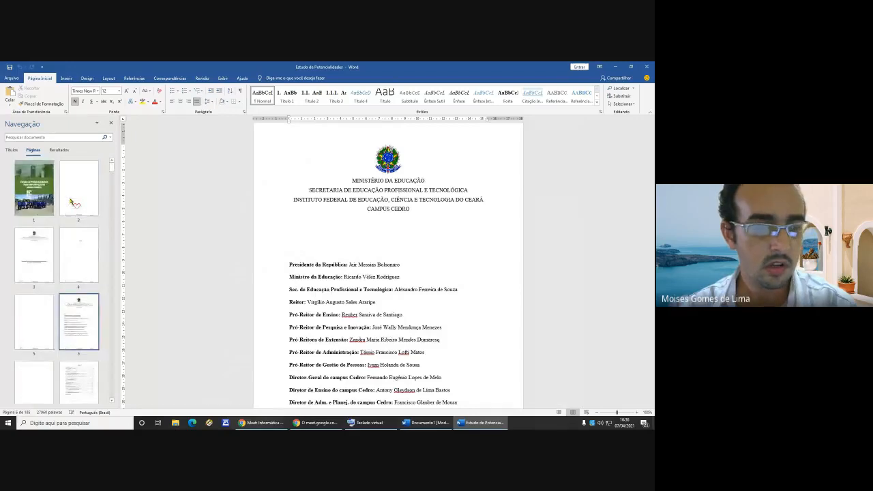
- Use the page thumbnails to reach the APRESENTAÇÃO section and place the insertion point before "O presente Estudo de Potencialidades"
scroll(71, 202, "down", 10)
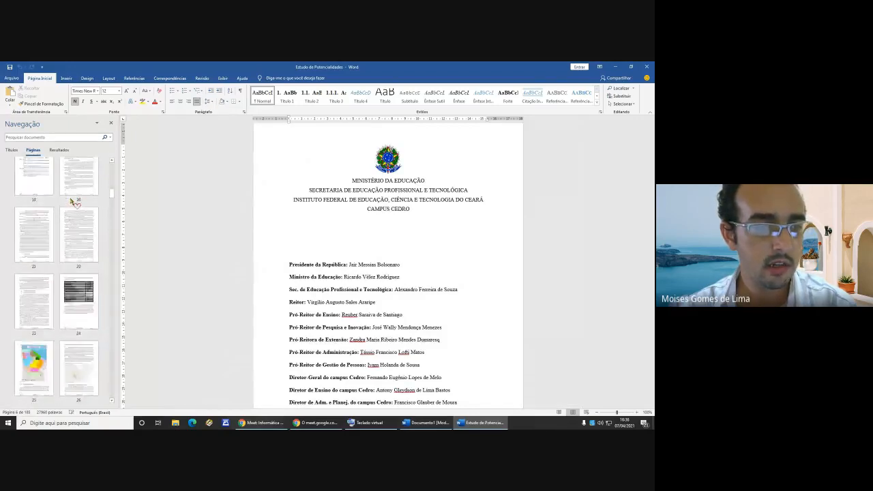
scroll(72, 202, "down", 3)
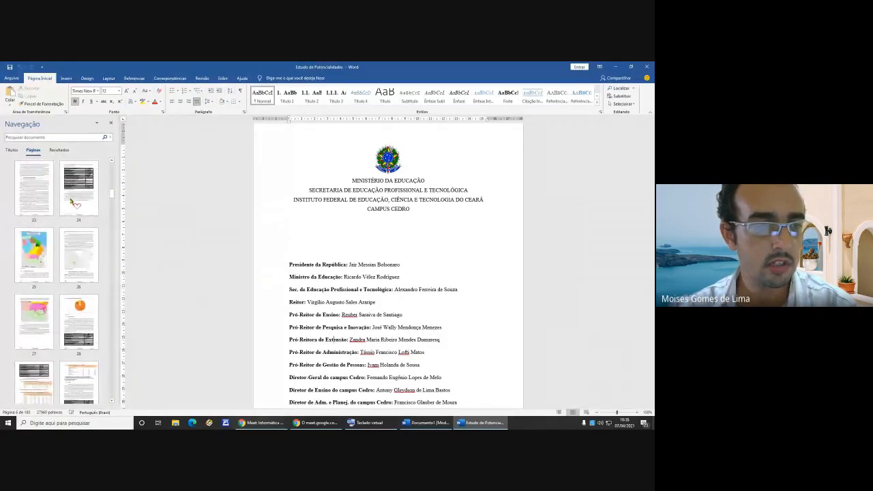
scroll(72, 202, "up", 3)
left_click(32, 254)
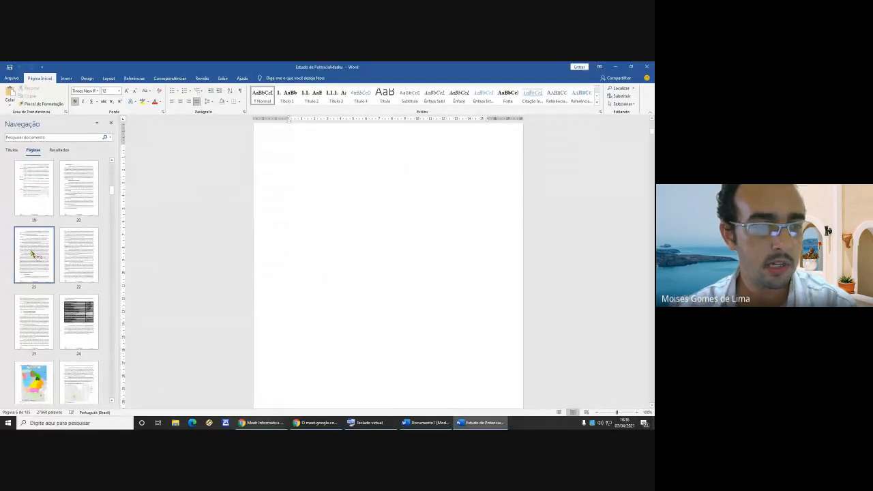
scroll(362, 212, "up", 10)
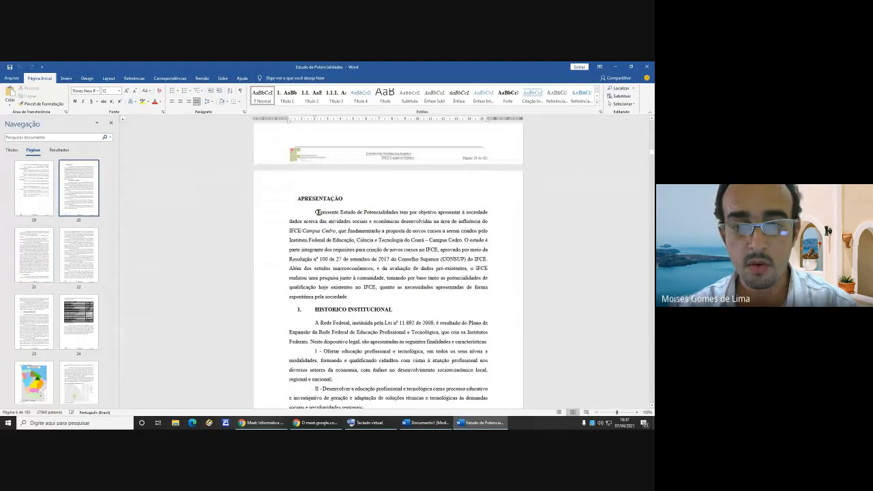
left_click(314, 212)
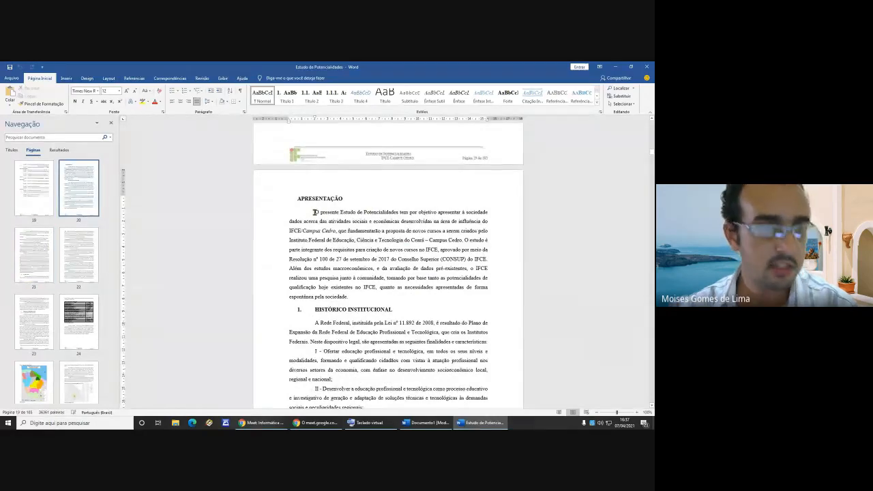
- Close the page thumbnails and collapse the ribbon to give the text more room
left_click(112, 124)
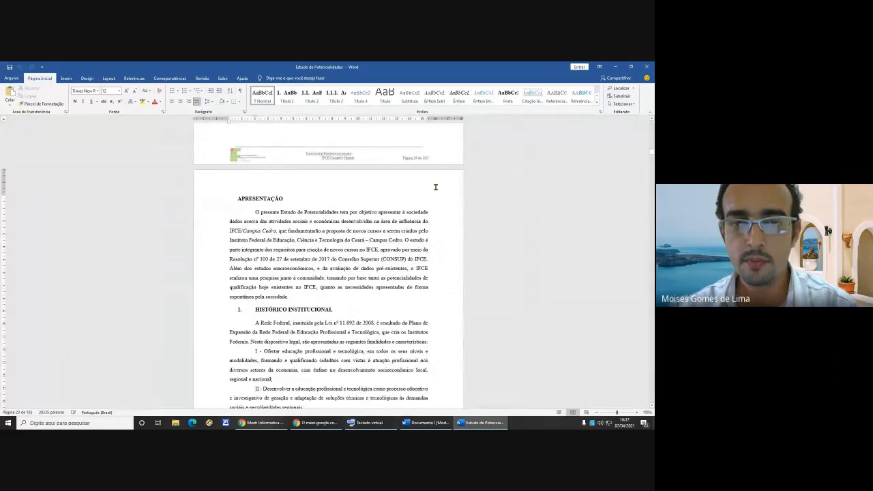
scroll(436, 187, "down", 1)
scroll(435, 187, "down", 2)
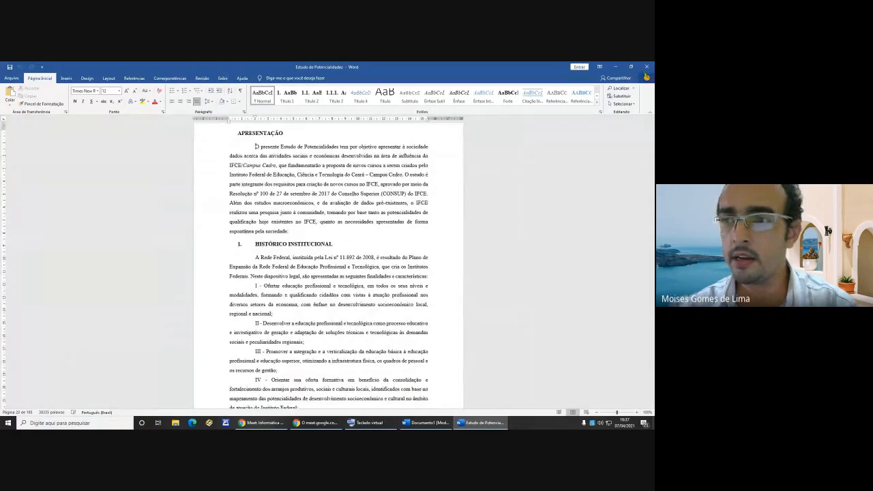
left_click(650, 113)
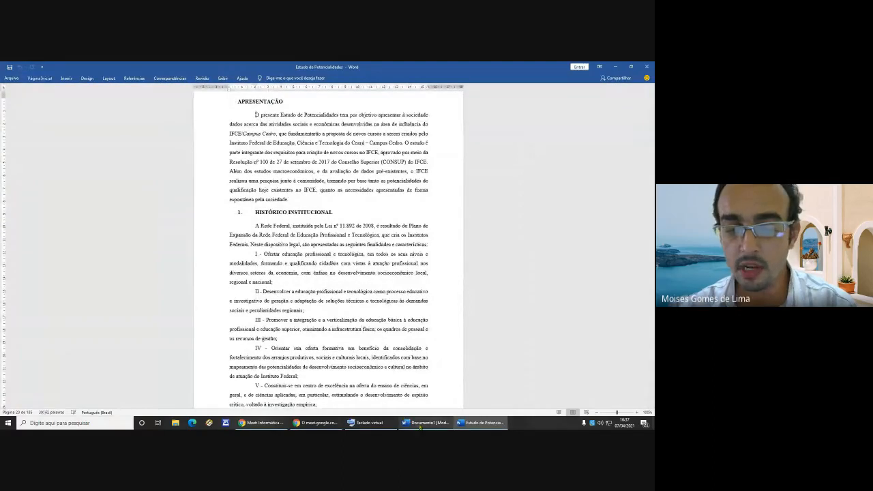
- Bring back the virtual keyboard and use it to jump one screen down with the document zoomed to 200%
mouse_move(443, 422)
left_click(365, 423)
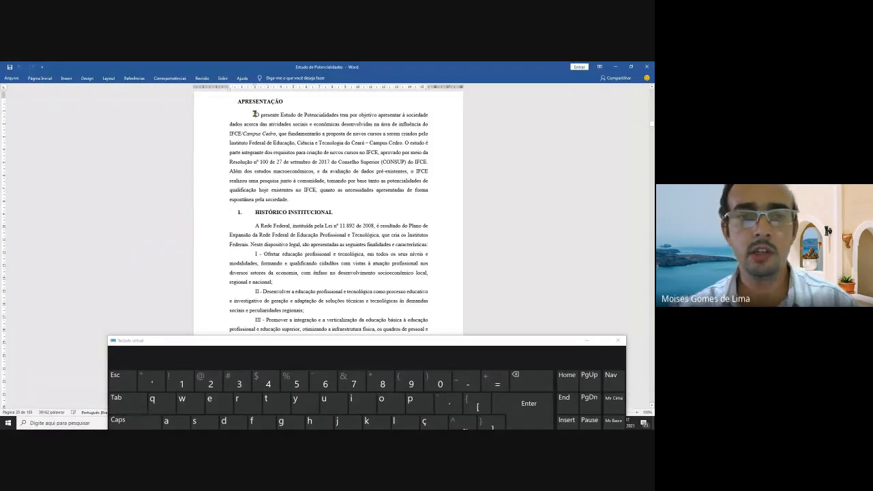
scroll(254, 113, "up", 10, "ctrl")
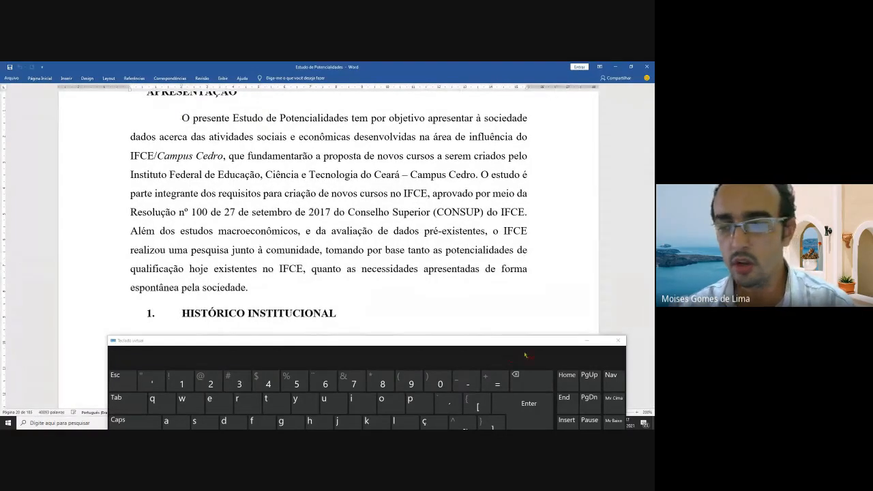
left_click(590, 403)
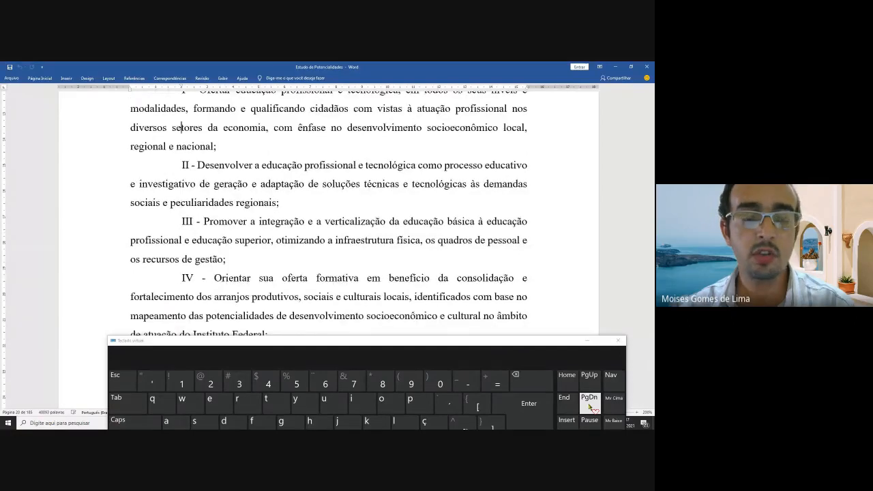
scroll(355, 272, "up", 3)
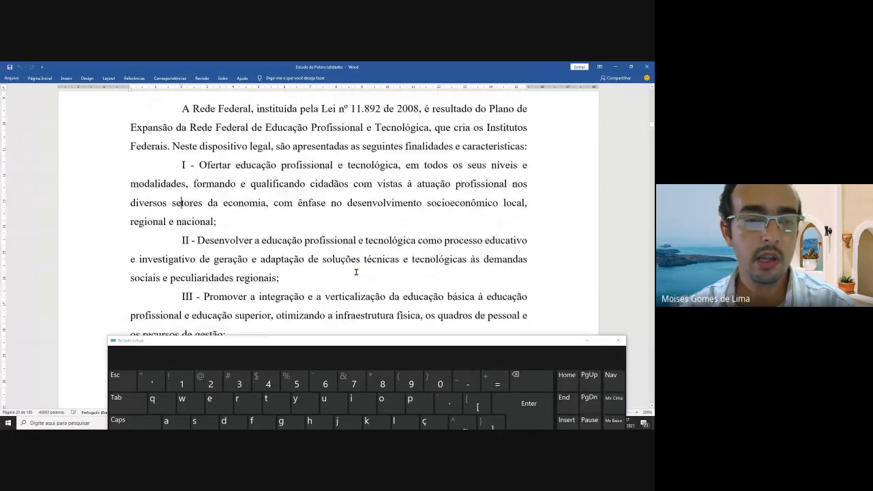
- Zoom the document out to 70% and use the virtual keyboard to jump one screen down from the start of the APRESENTAÇÃO text
scroll(355, 272, "up", 4)
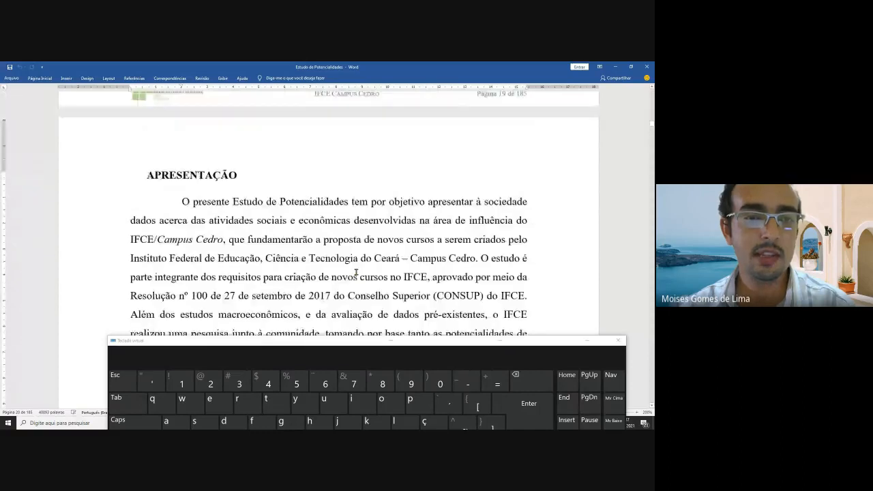
scroll(356, 272, "down", 2)
scroll(355, 272, "down", 3)
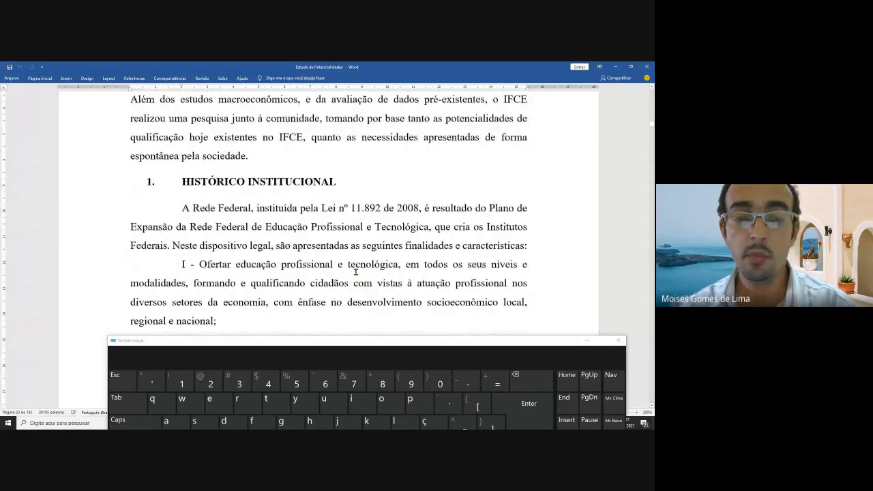
scroll(358, 229, "down", 7)
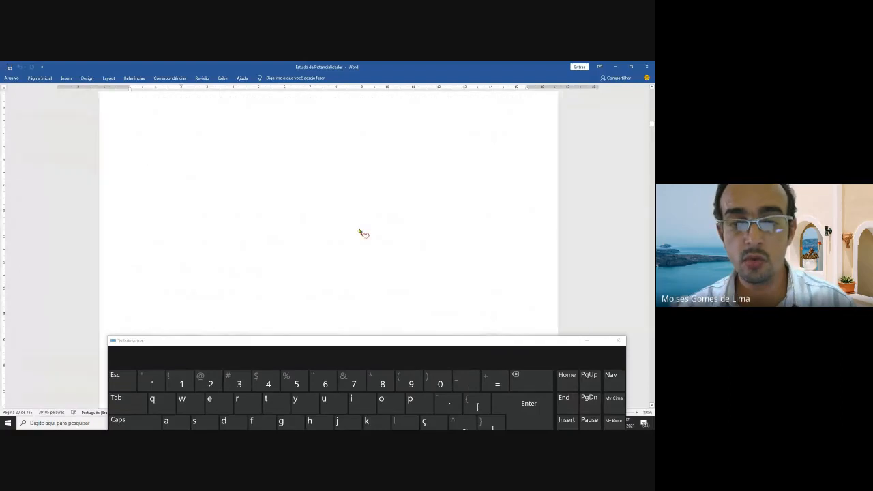
scroll(358, 229, "down", 6)
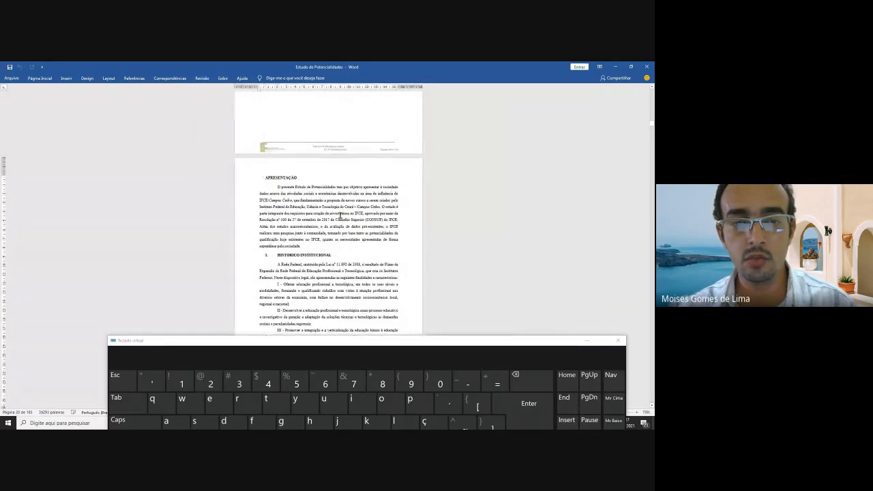
scroll(387, 200, "down", 1)
scroll(387, 200, "down", 2)
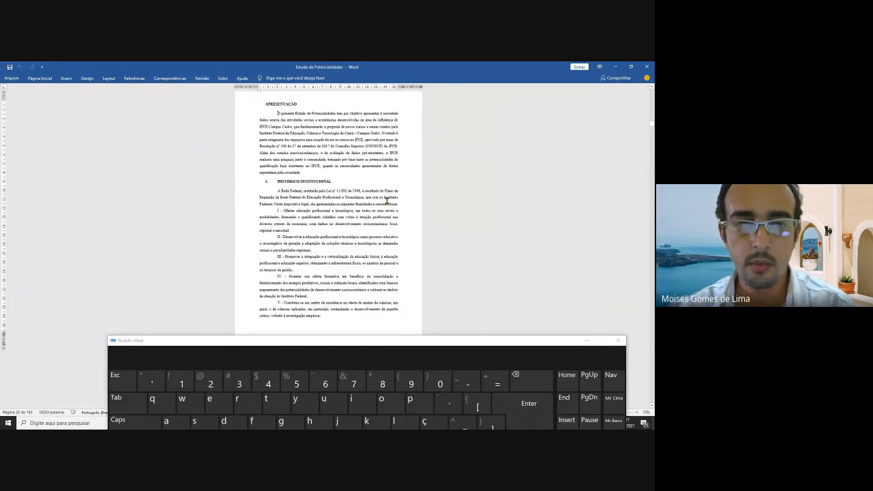
left_click(590, 398)
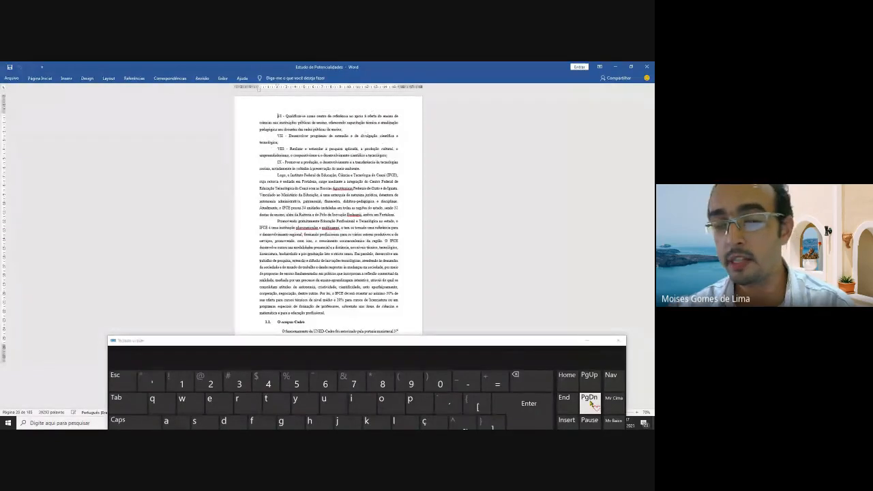
- Page forward through the document from the institutional history to the population pie chart and the Juazeiro do Norte section
left_click(591, 401)
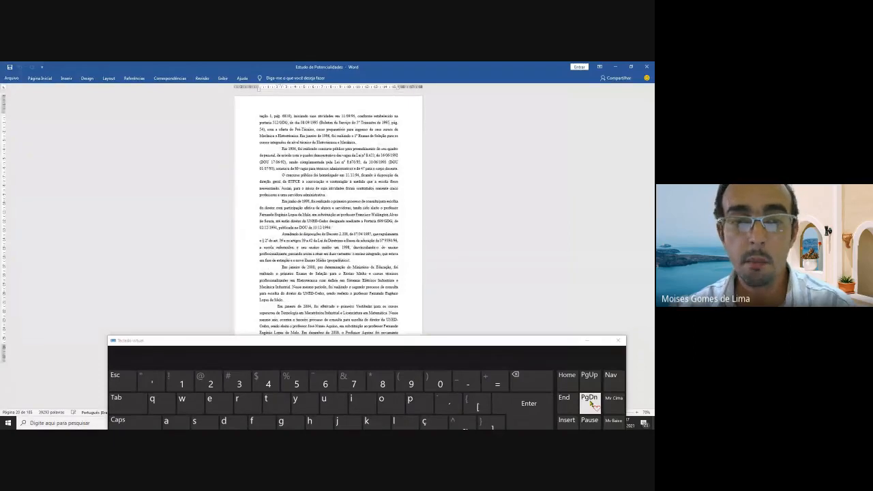
left_click(591, 401)
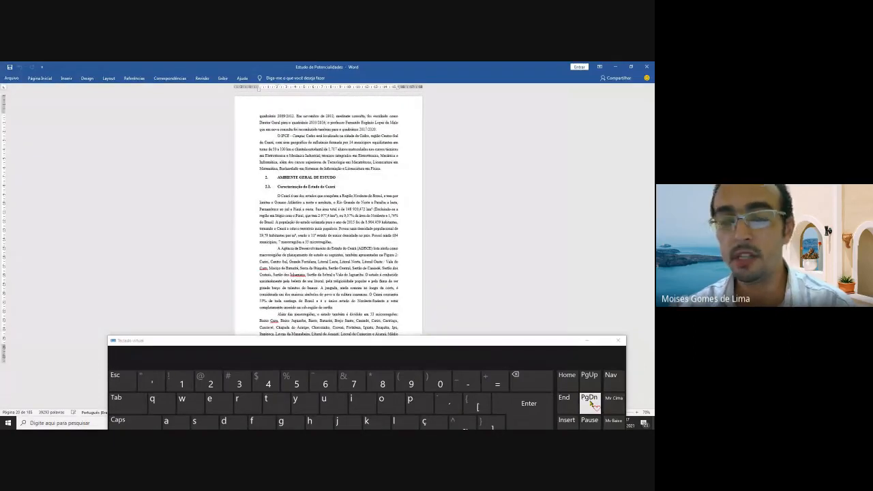
left_click(591, 401)
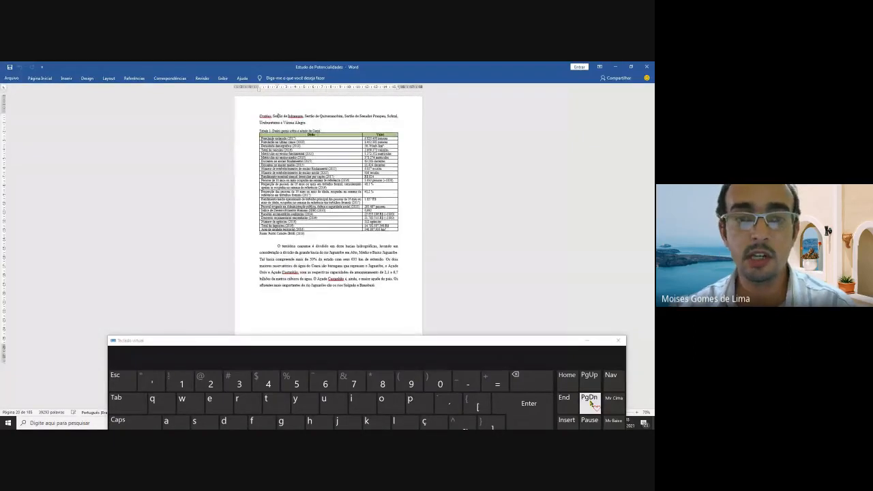
left_click(590, 401)
left_click(591, 401)
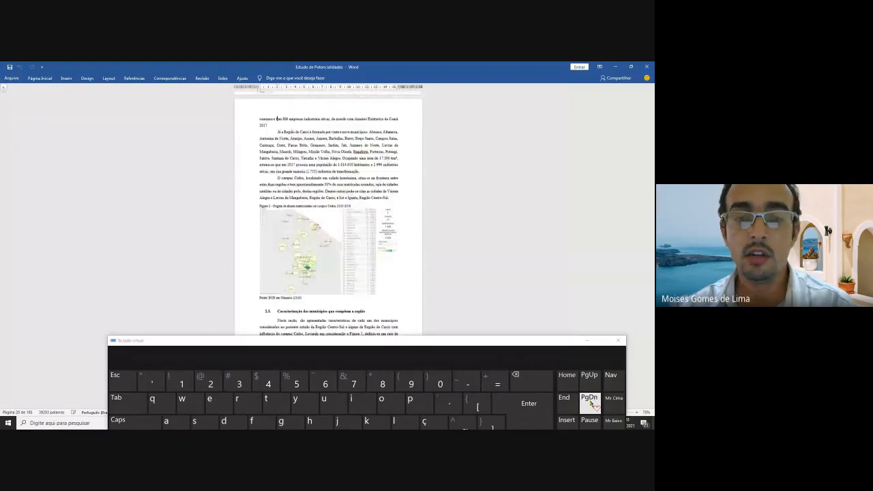
left_click(591, 401)
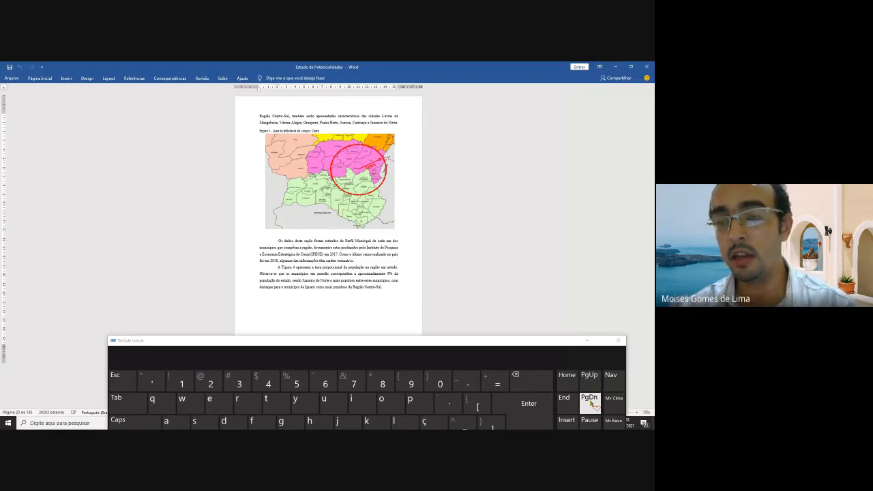
left_click(590, 401)
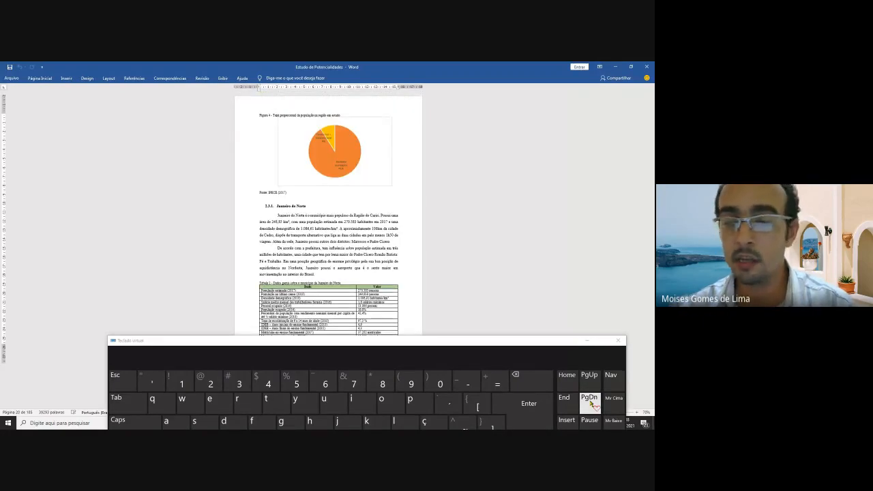
- Page back through the document to the APRESENTAÇÃO section
left_click(591, 386)
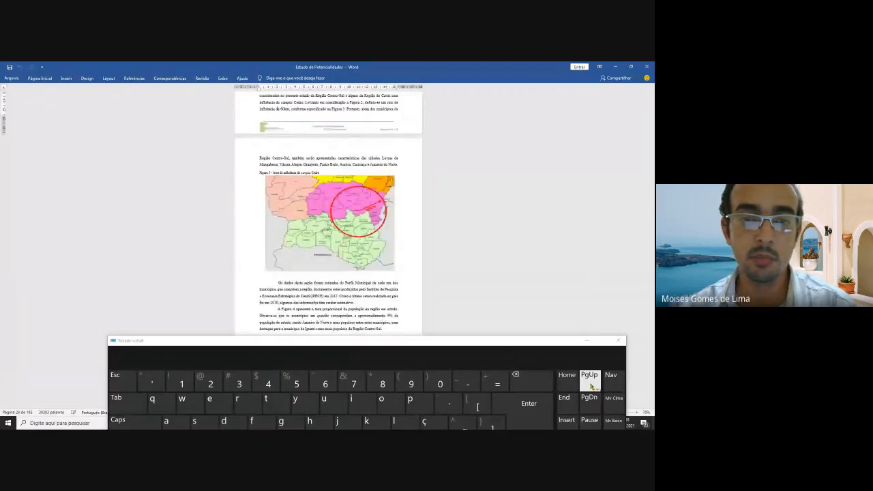
left_click(590, 387)
left_click(590, 386)
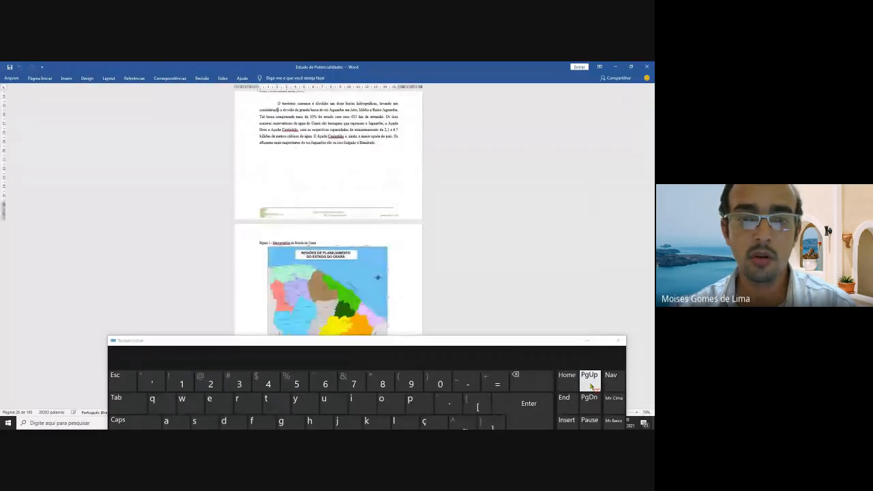
left_click(591, 386)
left_click(590, 386)
left_click(591, 386)
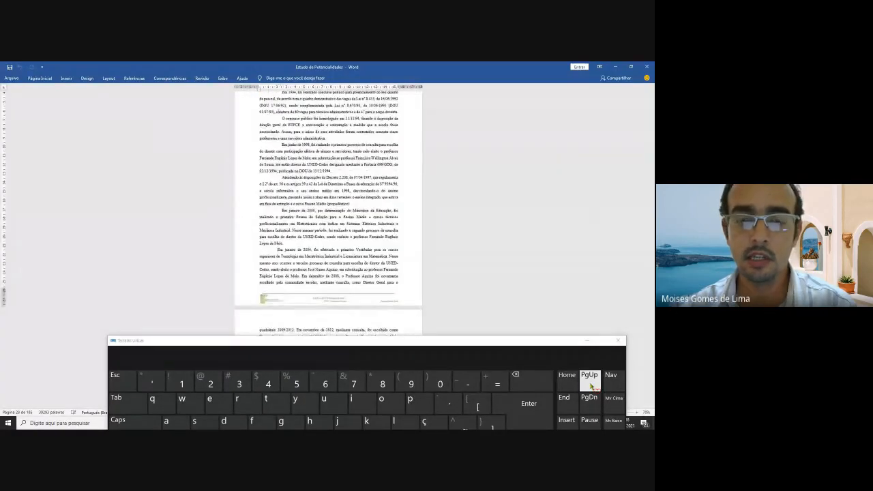
left_click(591, 386)
left_click(590, 386)
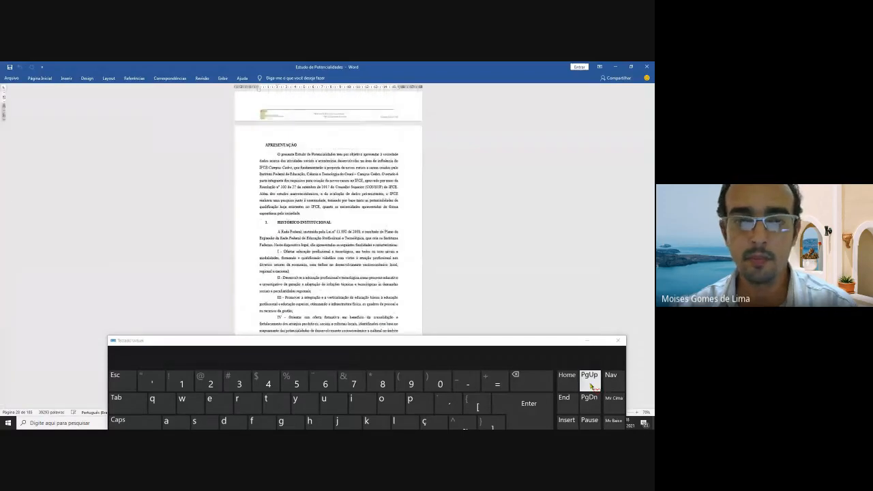
- Page forward from APRESENTAÇÃO through the regional maps and municipality tables to section 2.3.7 on Orós
left_click(592, 397)
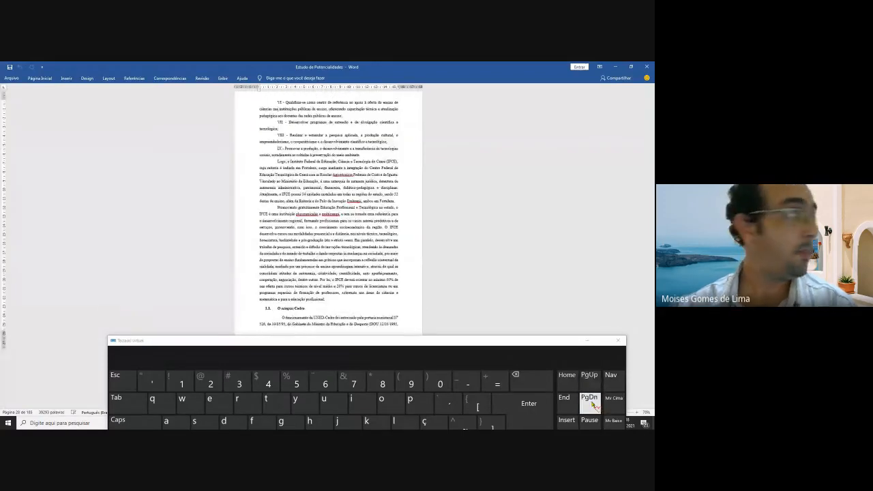
left_click(591, 401)
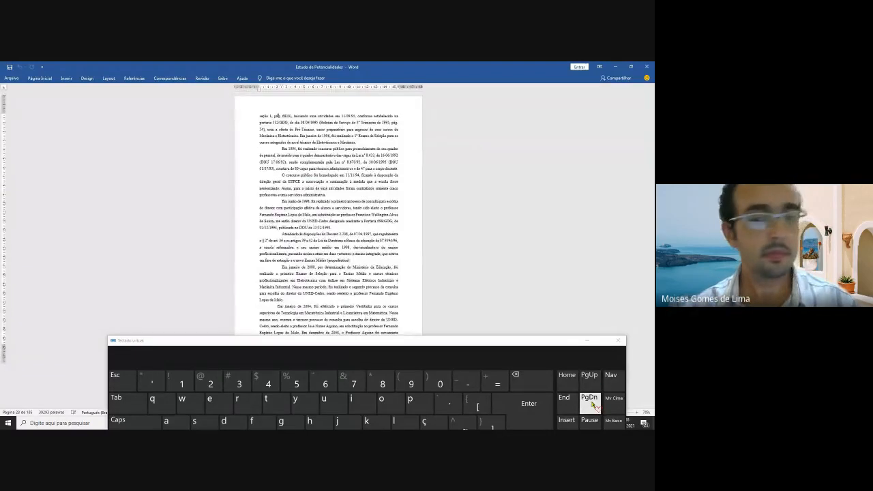
left_click(592, 401)
left_click(591, 401)
left_click(592, 403)
left_click(592, 403)
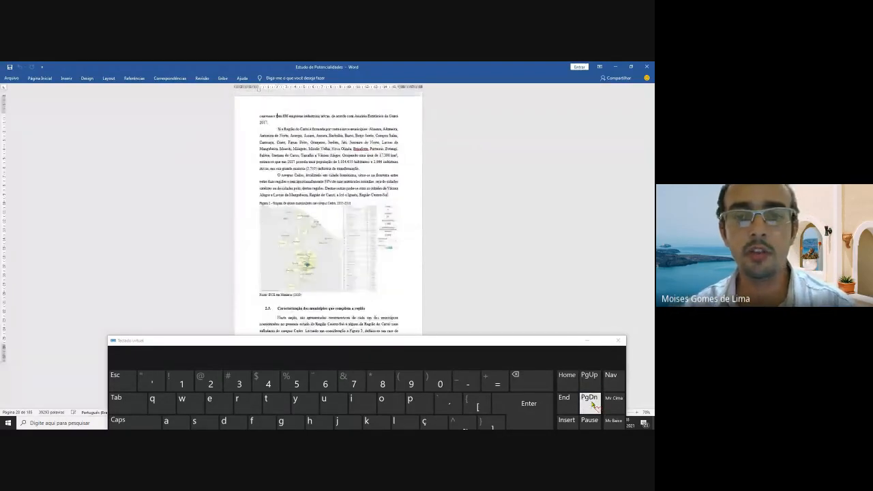
left_click(592, 402)
left_click(592, 402)
left_click(592, 402)
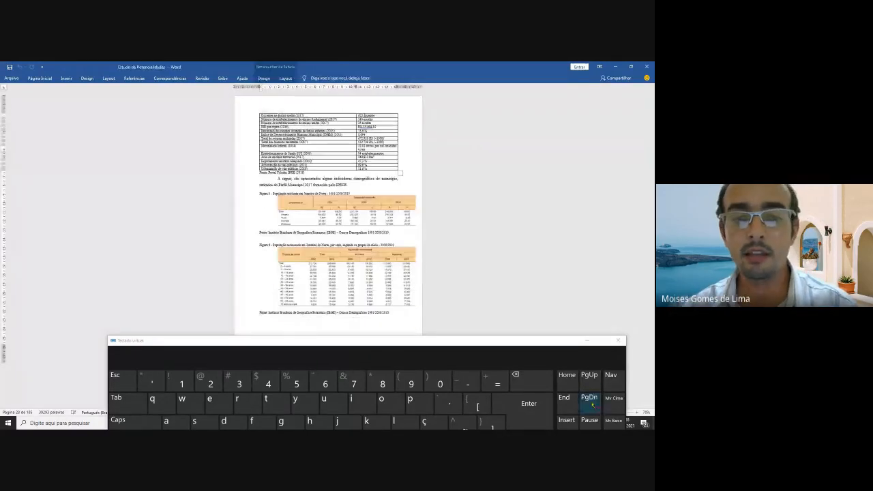
left_click(592, 402)
left_click(592, 402)
left_click(592, 402)
left_click(592, 402)
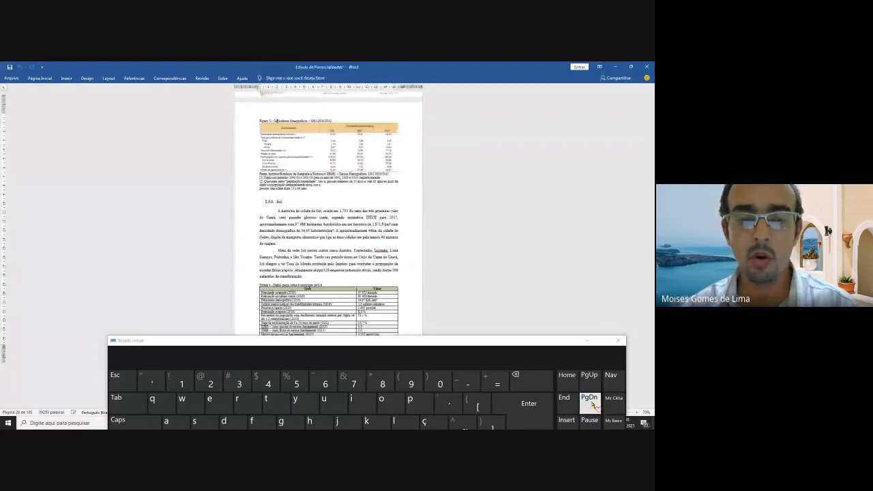
left_click(592, 403)
left_click(592, 402)
left_click(592, 403)
left_click(592, 402)
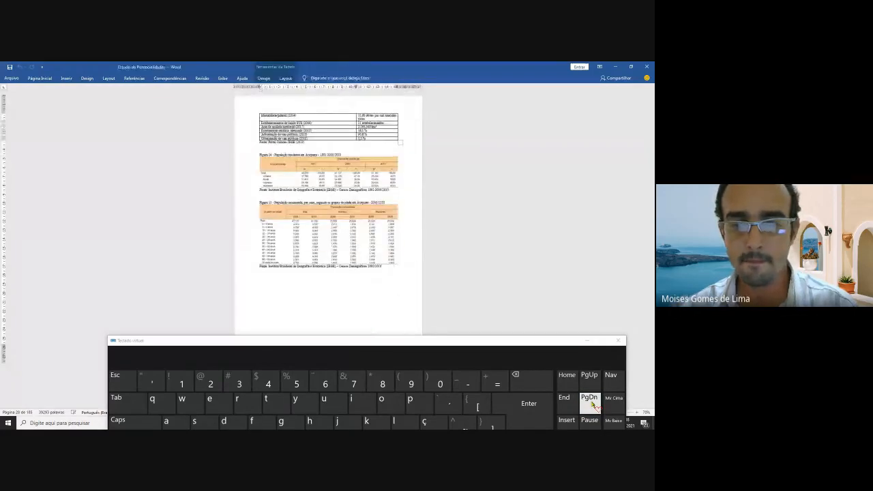
left_click(592, 403)
left_click(592, 402)
left_click(592, 402)
left_click(592, 402)
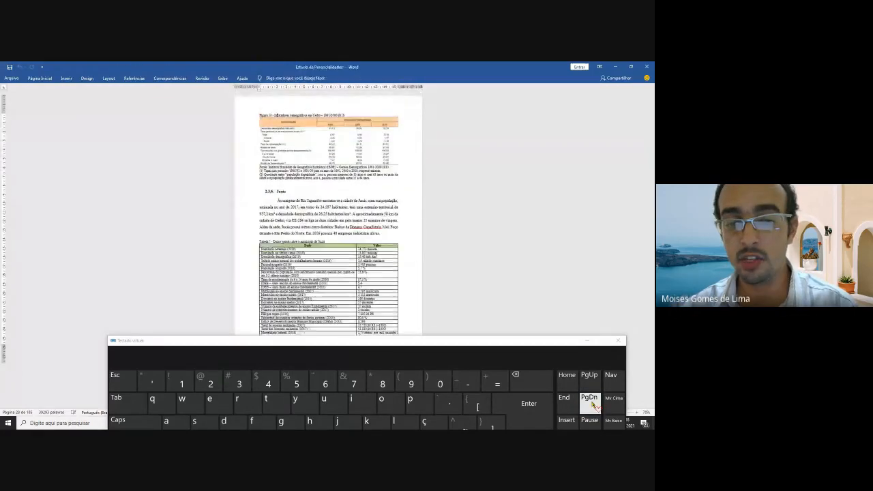
left_click(592, 402)
left_click(592, 402)
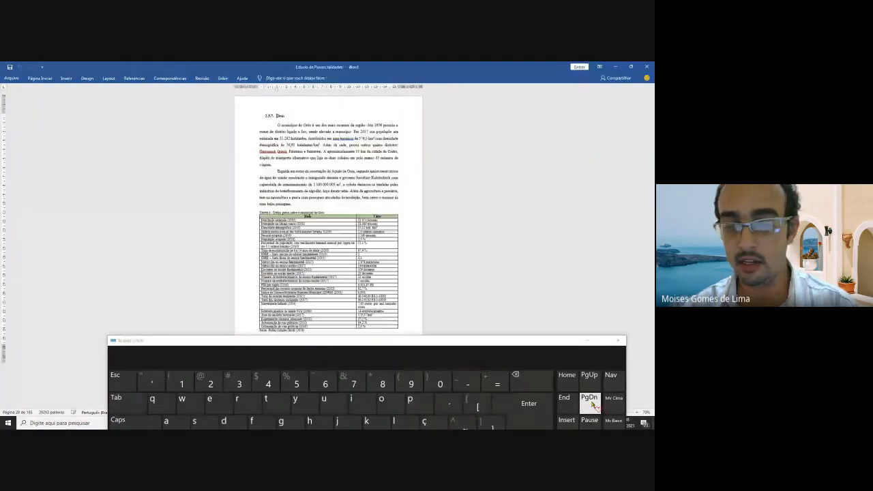
- Page back to section 2.3.5 on Cedro and minimize the on-screen keyboard
left_click(590, 380)
left_click(590, 379)
left_click(590, 379)
left_click(590, 379)
left_click(590, 380)
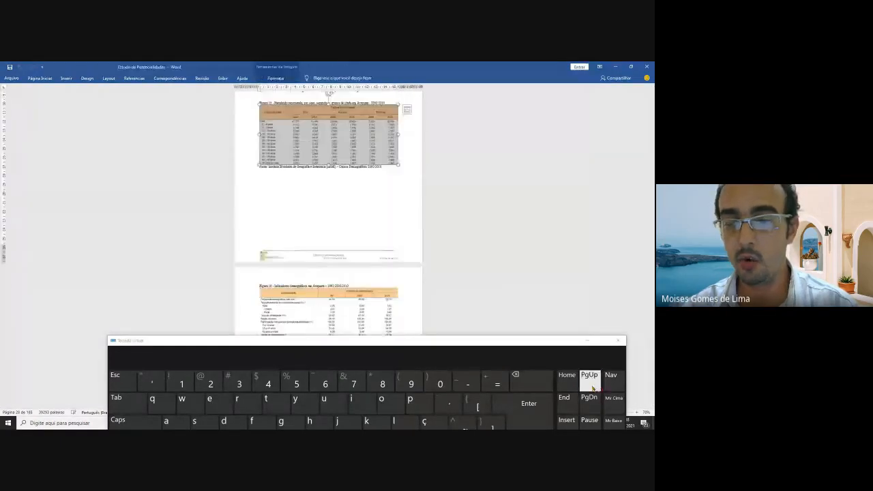
left_click(592, 402)
left_click(588, 340)
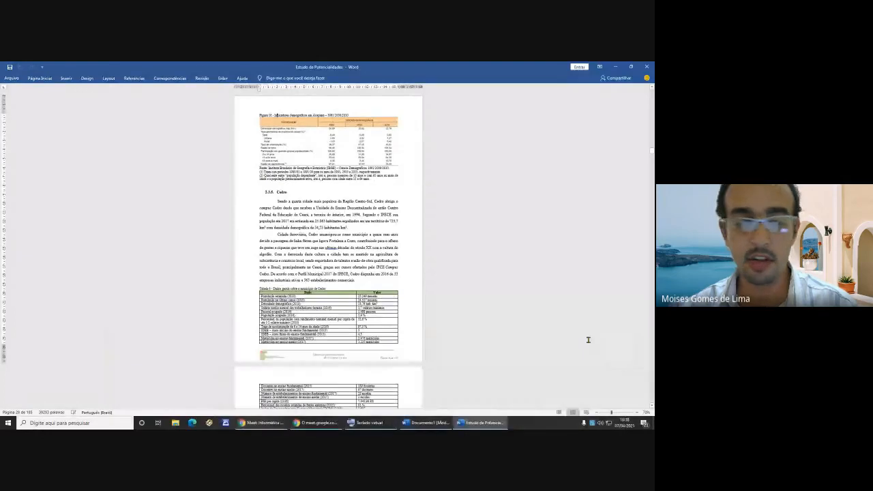
- Show the document's page thumbnails, look through them from the cover onward and jump to page 108
left_click(15, 412)
scroll(44, 225, "up", 5)
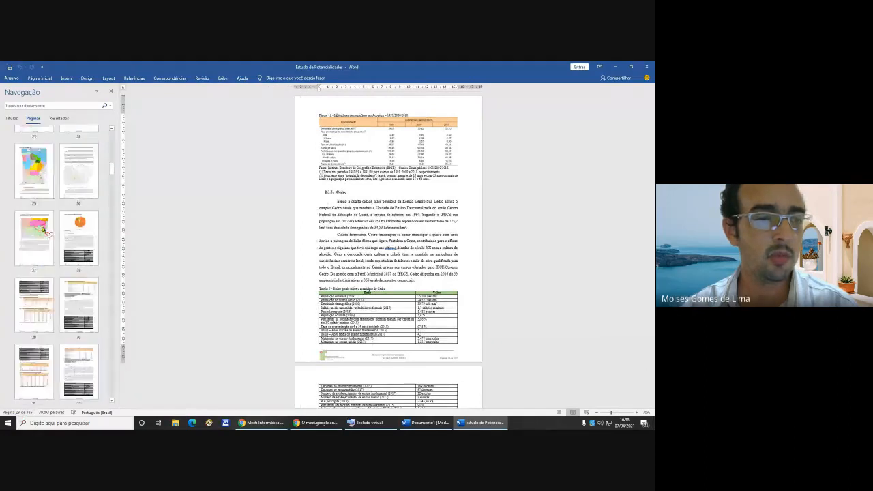
scroll(45, 212, "up", 8)
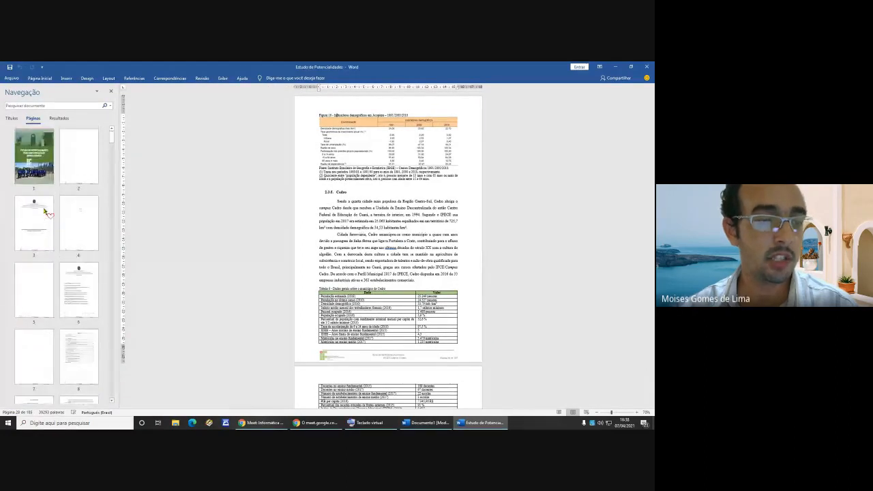
scroll(45, 210, "down", 10)
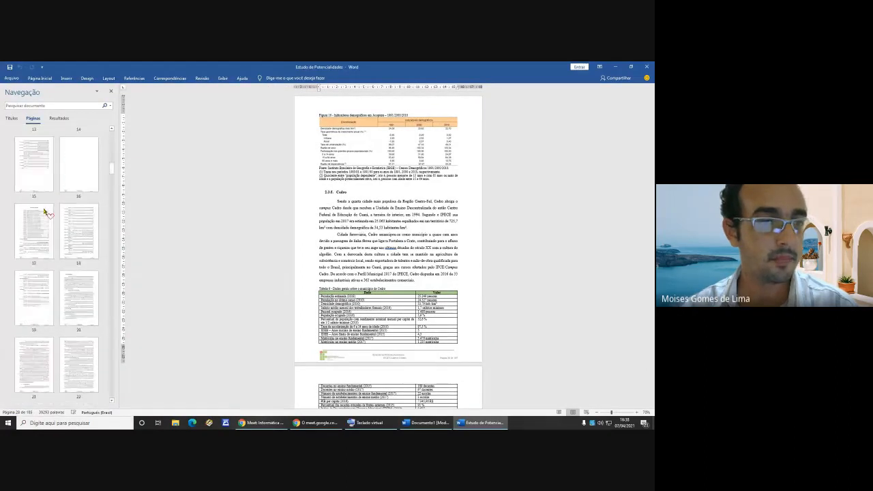
scroll(45, 213, "down", 8)
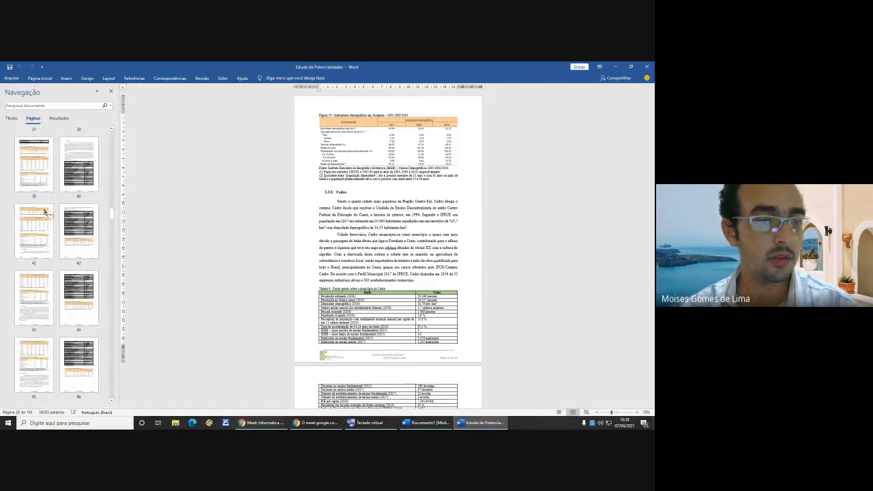
scroll(102, 242, "down", 15)
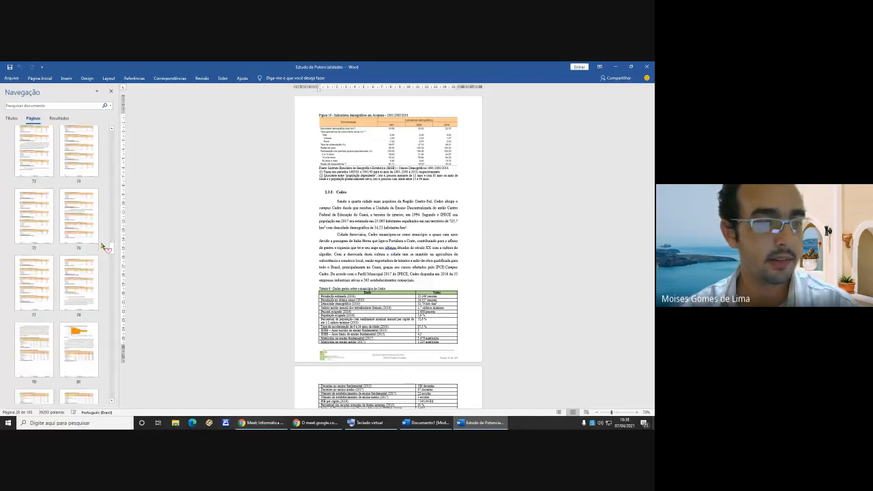
scroll(103, 246, "down", 4)
scroll(103, 247, "down", 10)
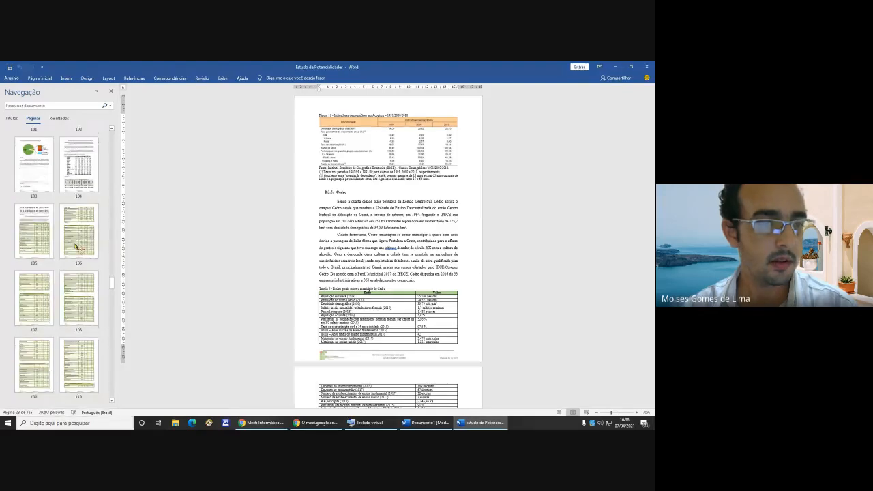
left_click(77, 292)
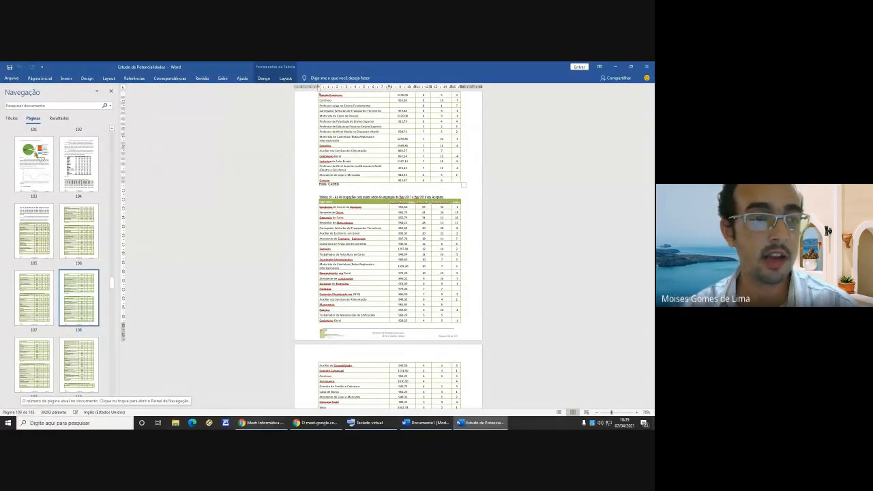
- In the document's headings outline, collapse sections 2.3, 2, 3.1, 3.4, 3.5, 4.2 and 4.3, and jump to the SUMÁRIO heading
left_click(11, 119)
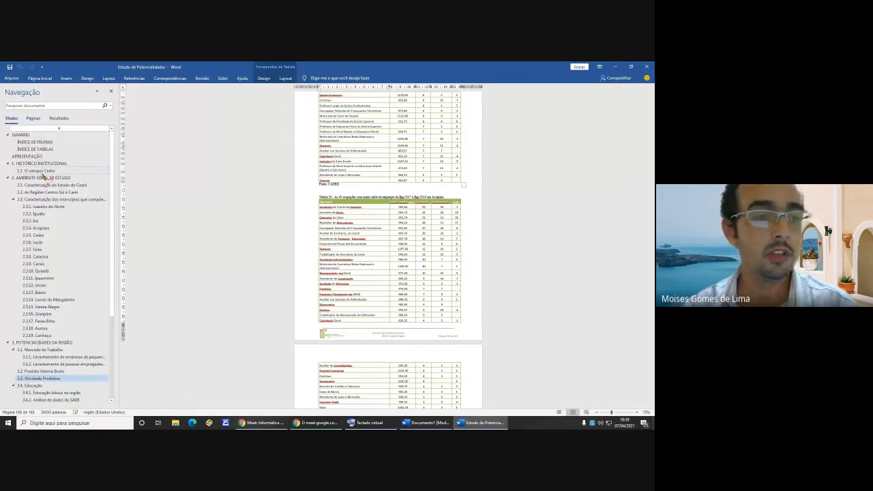
left_click(13, 199)
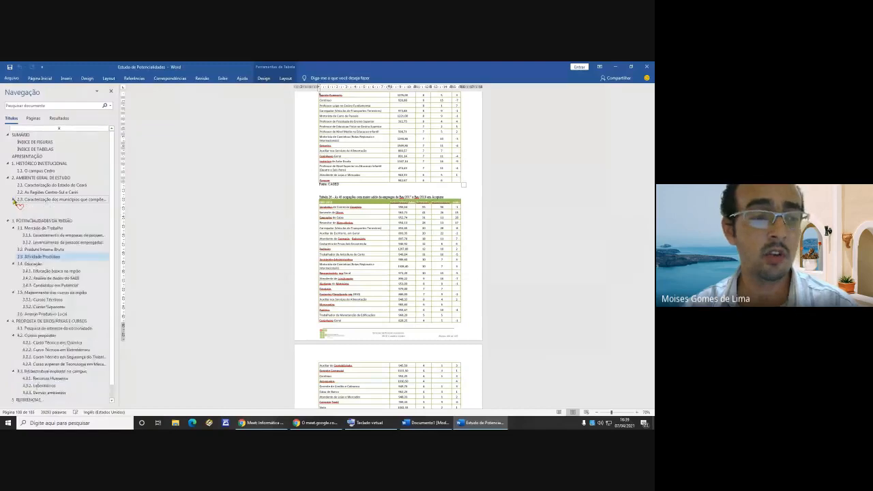
left_click(7, 178)
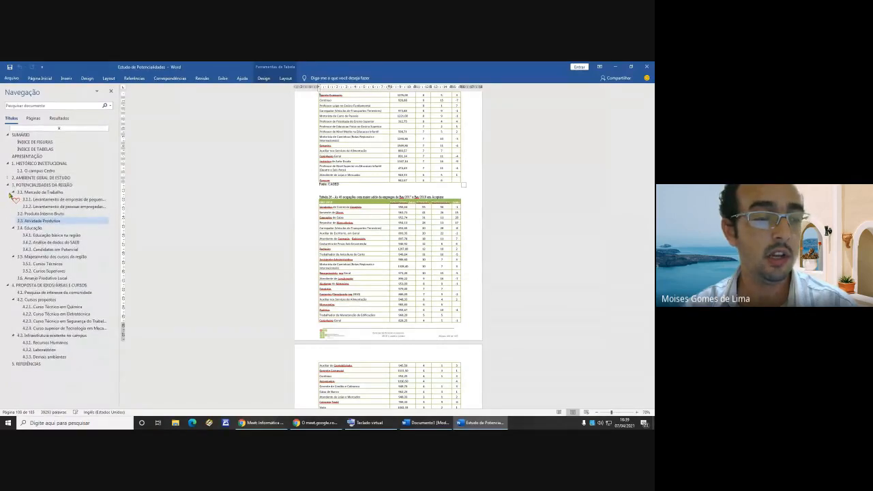
left_click(13, 193)
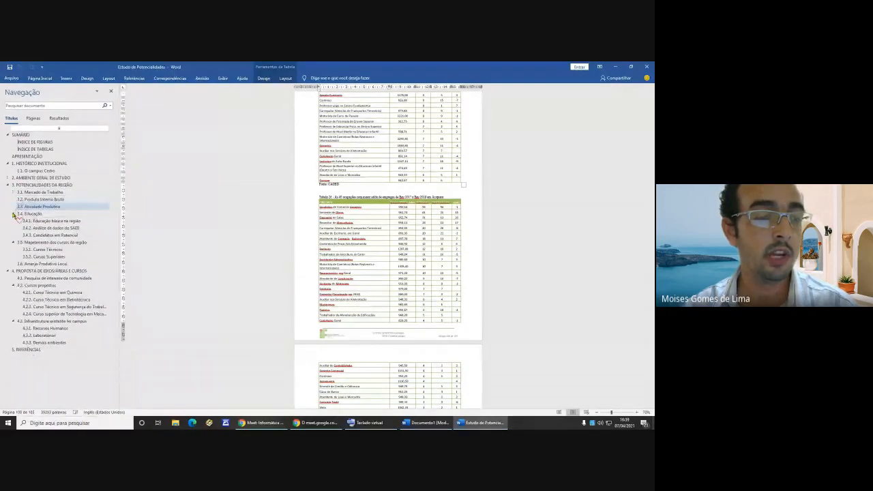
left_click(13, 214)
left_click(13, 221)
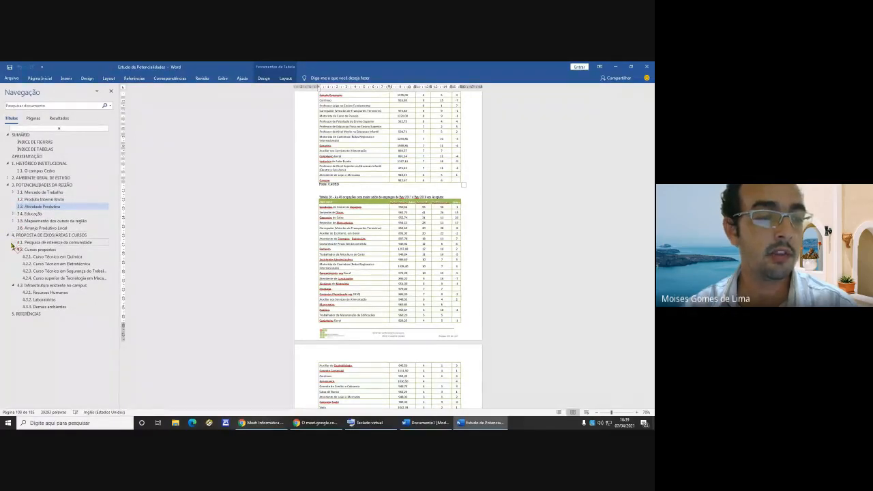
left_click(13, 250)
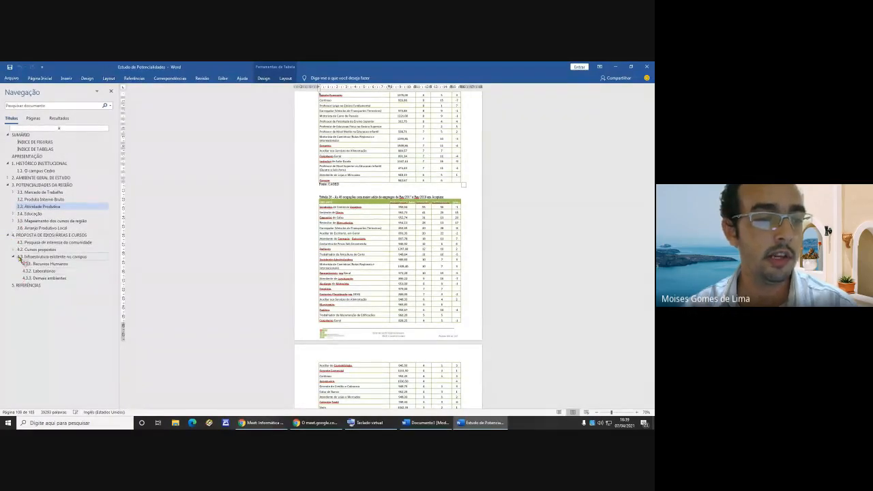
left_click(14, 256)
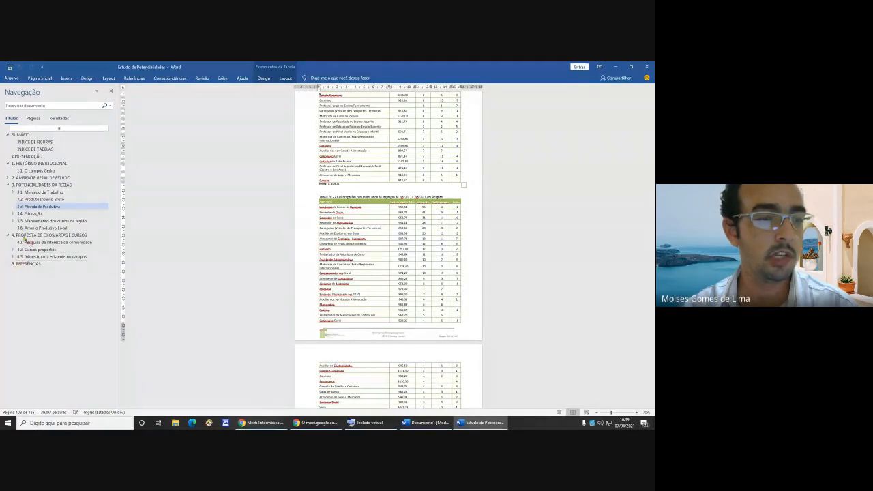
left_click(62, 135)
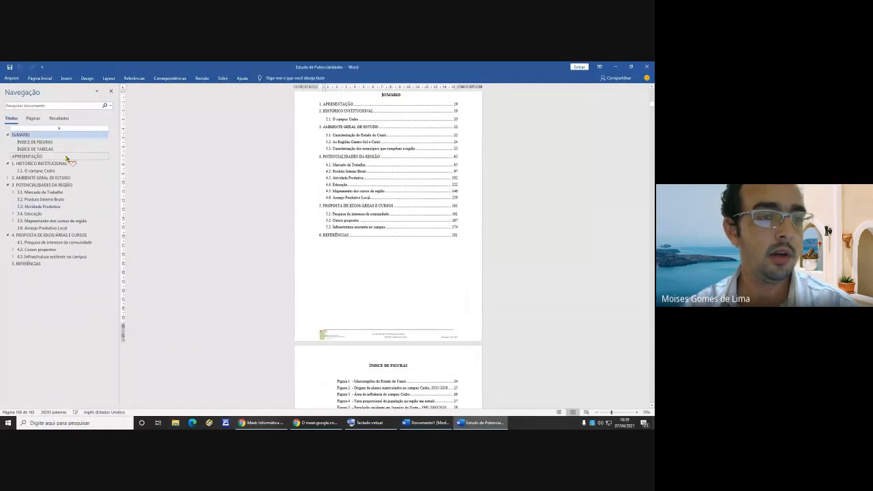
- Jump through the headings APRESENTAÇÃO, HISTÓRICO INSTITUCIONAL, AMBIENTE GERAL DE ESTUDO, POTENCIALIDADES DA REGIÃO, PROPOSTA DE EIXOS/ÁREAS E CURSOS and REFERÊNCIAS
left_click(66, 157)
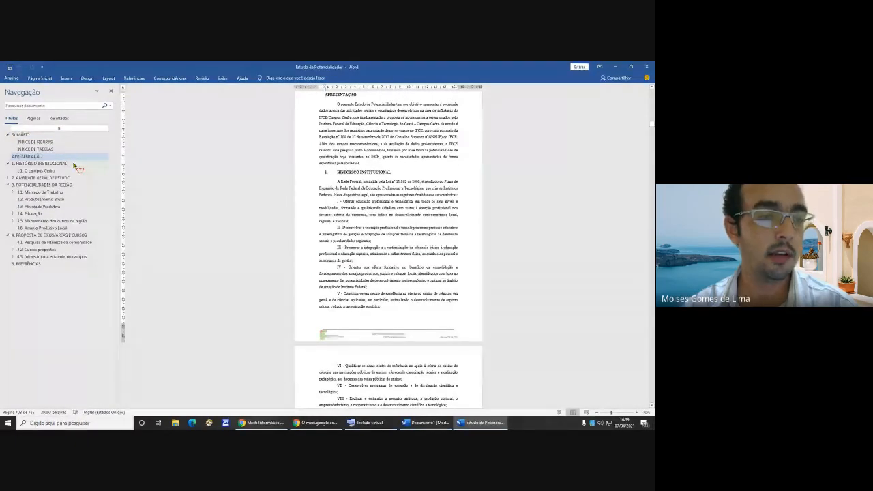
left_click(74, 165)
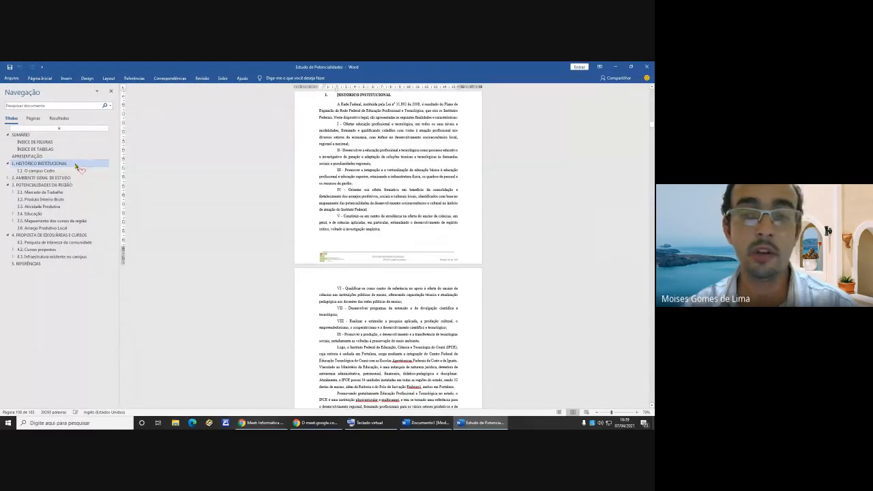
scroll(359, 99, "up", 8)
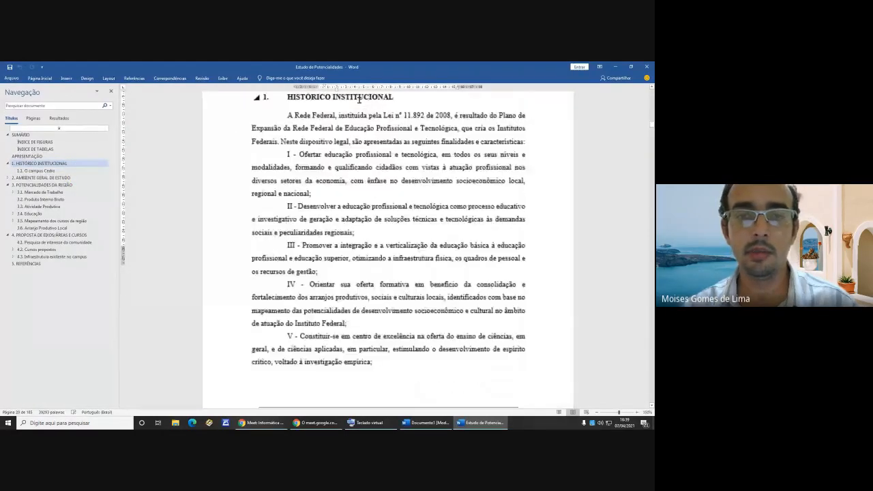
left_click(71, 178)
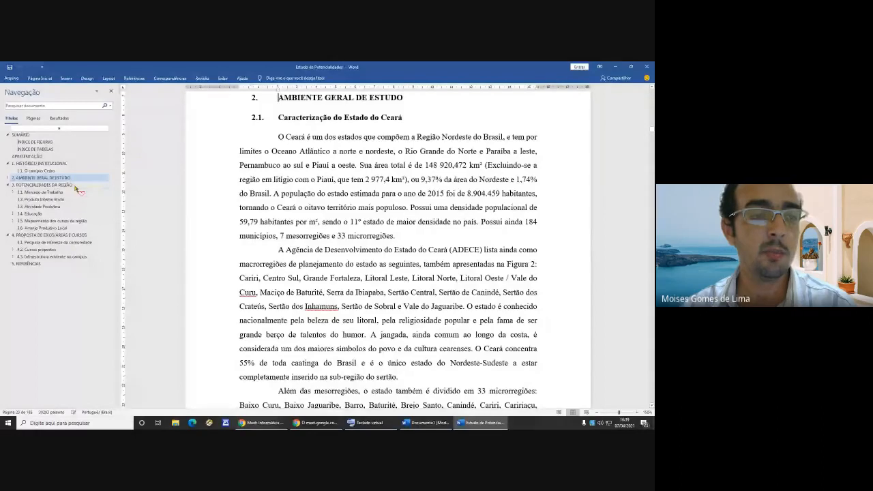
left_click(75, 186)
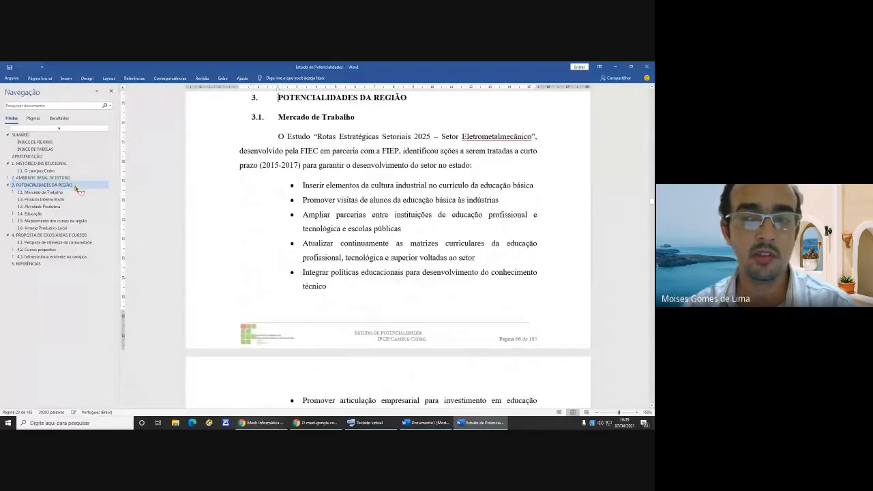
left_click(70, 235)
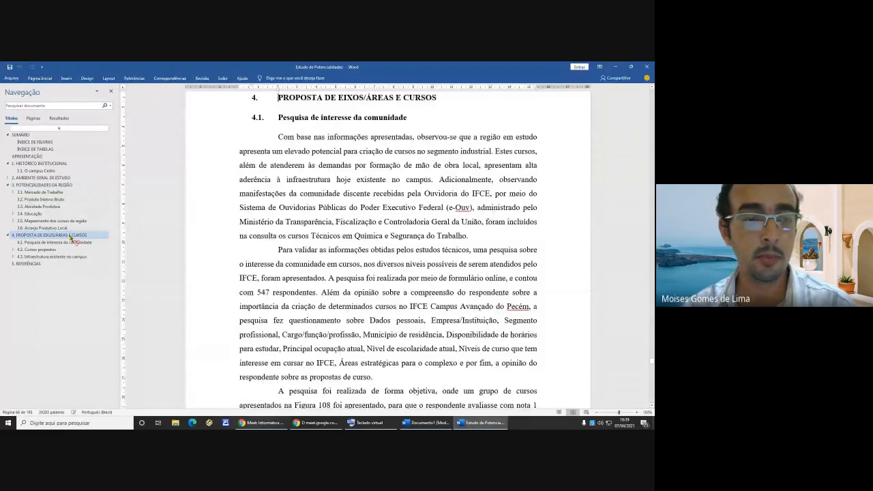
left_click(49, 265)
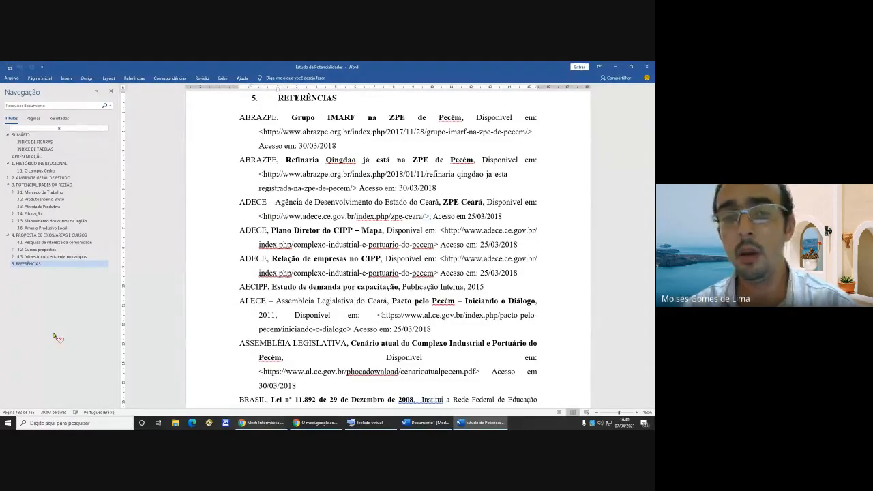
- Return to the SUMÁRIO heading and view the document's word count statistics
left_click(23, 136)
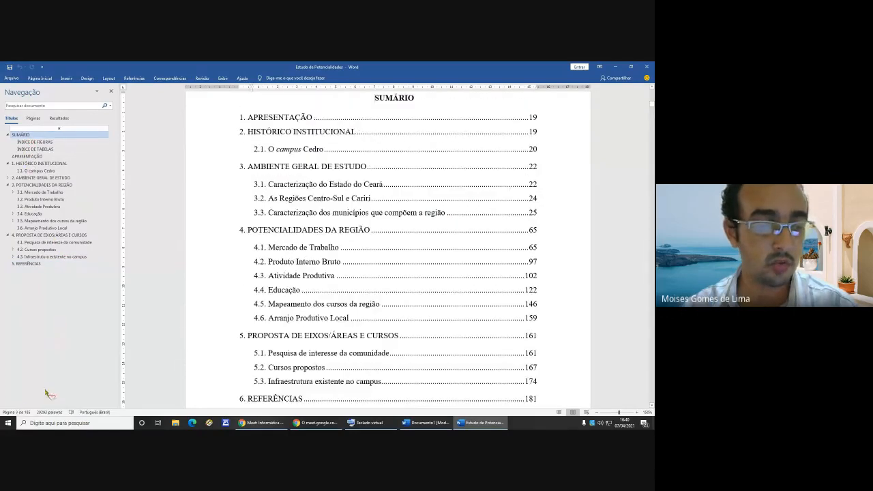
left_click(47, 413)
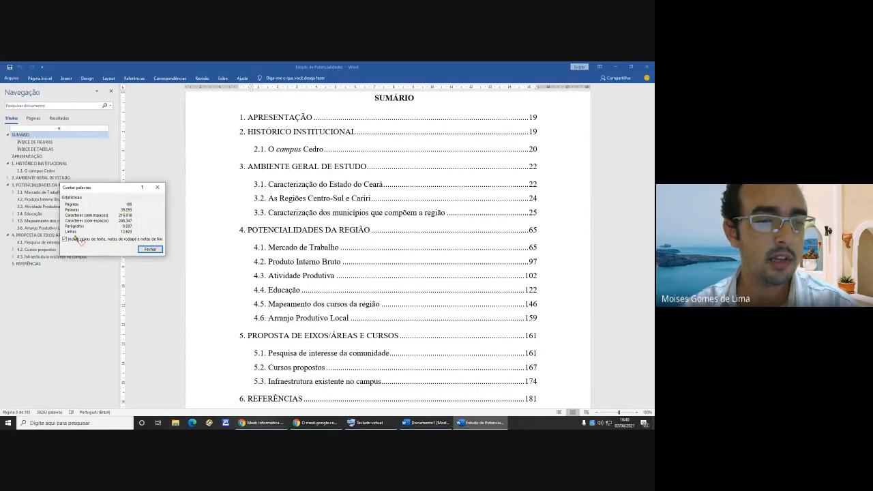
left_click(153, 250)
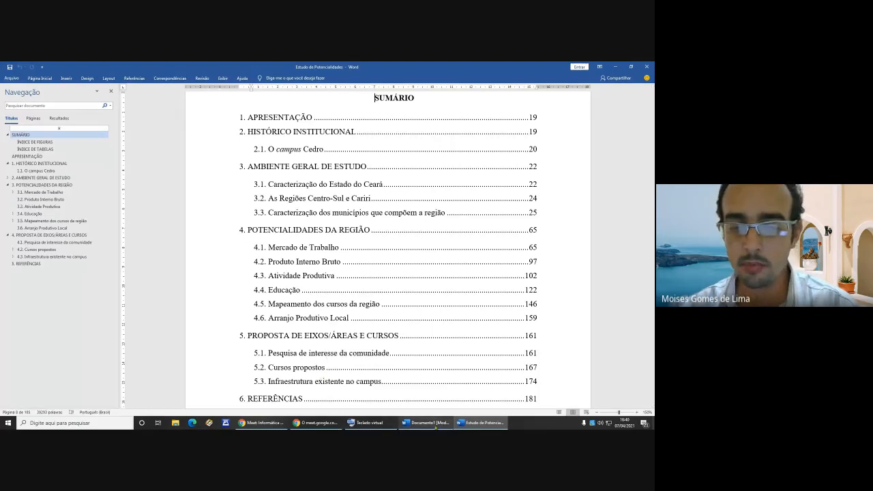
- Switch to Documento1 and restore the on-screen keyboard, placing it below the document's text
left_click(427, 422)
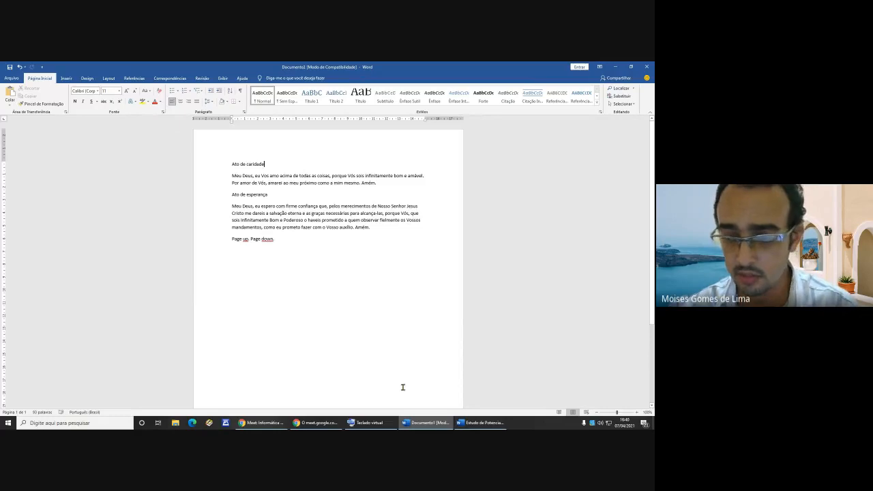
left_click(364, 424)
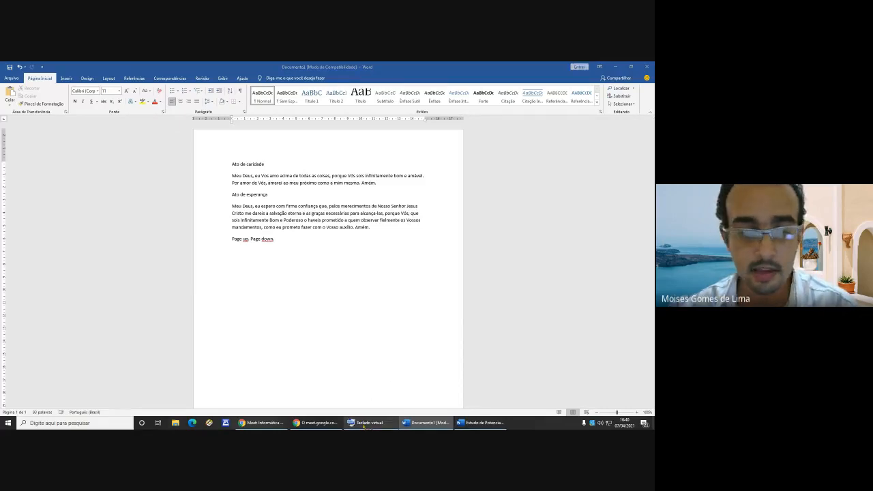
left_click_drag(355, 350, 345, 278)
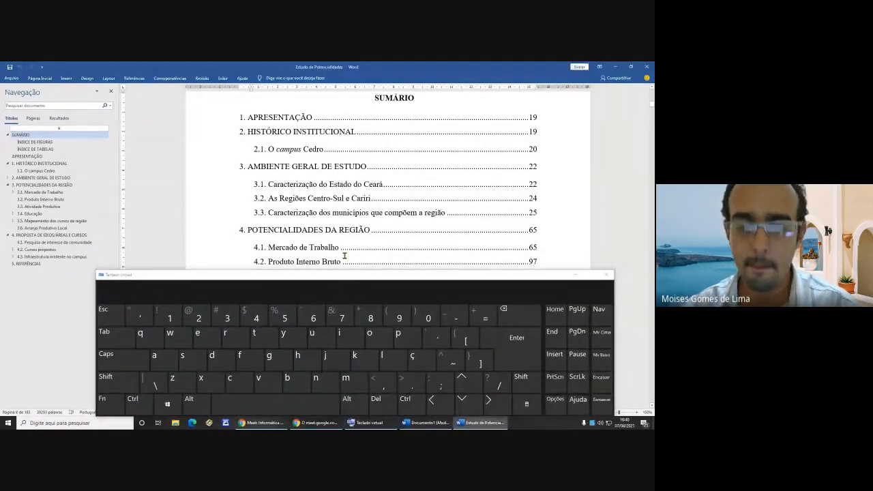
left_click(423, 423)
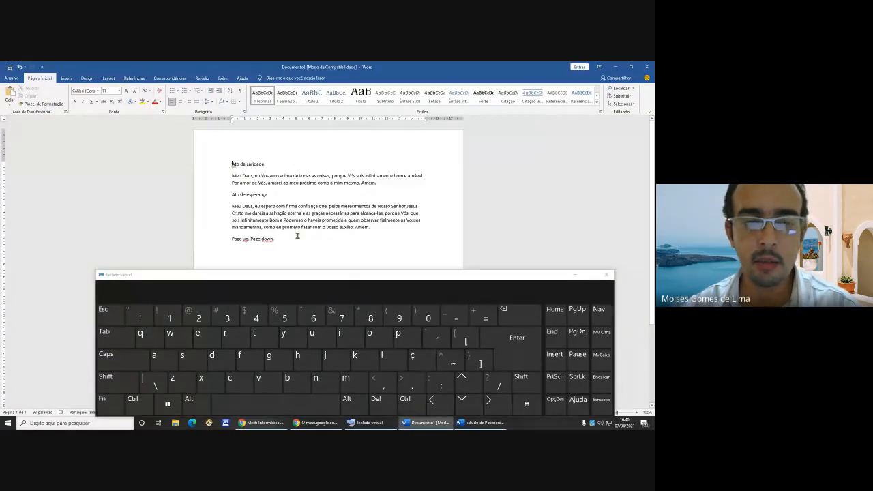
left_click_drag(315, 276, 298, 267)
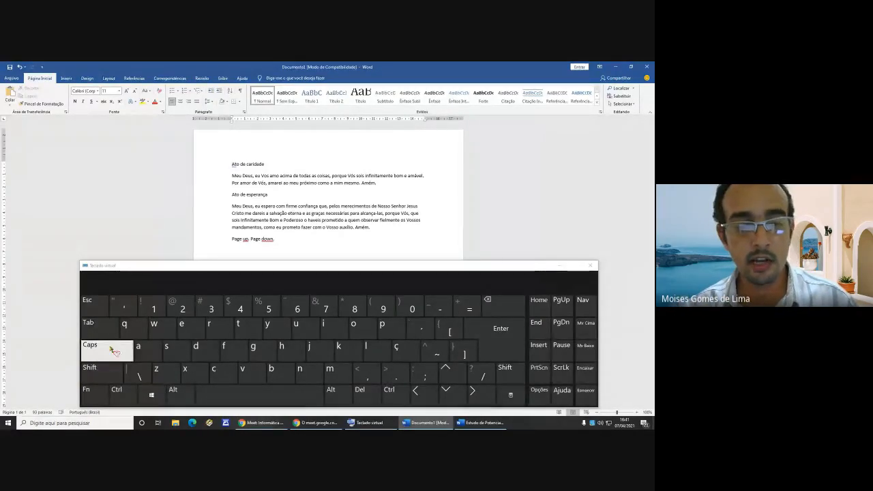
- Indent the first lines of the "Ato de caridade" title and its paragraph, undoing a trial indent at the line starting with "amável"
left_click(116, 389)
scroll(260, 174, "up", 5)
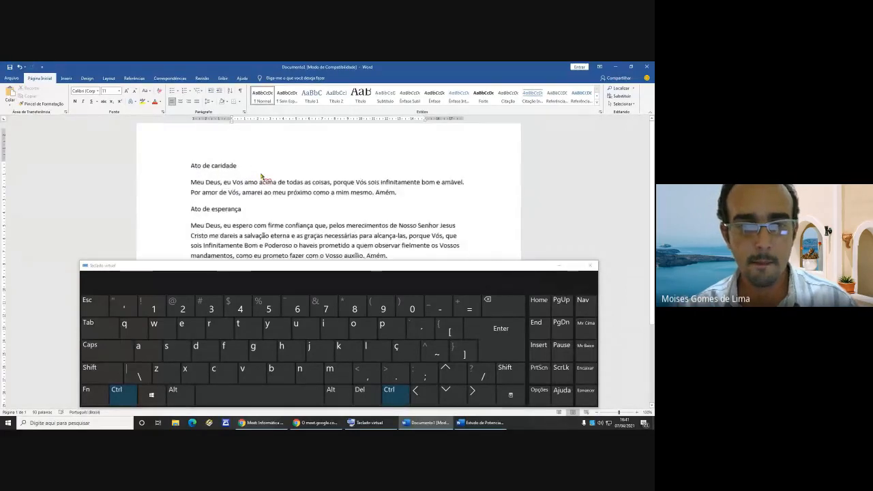
scroll(261, 174, "up", 1)
scroll(287, 180, "down", 1)
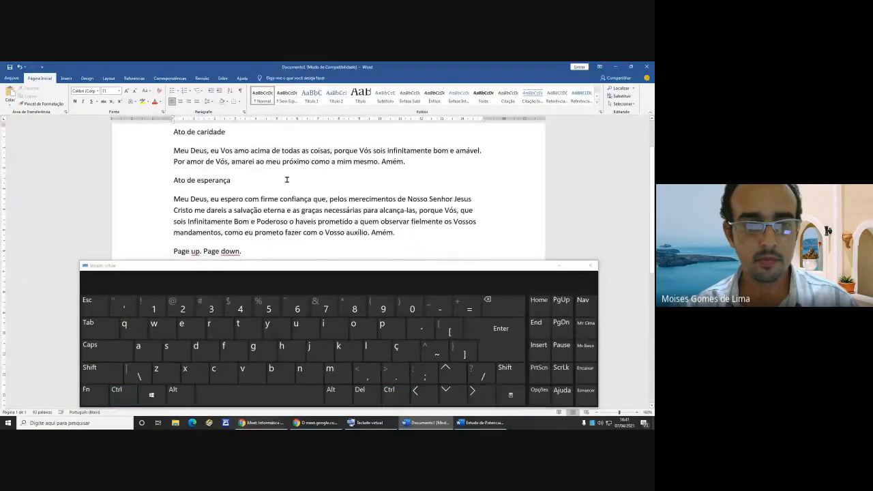
left_click(99, 333)
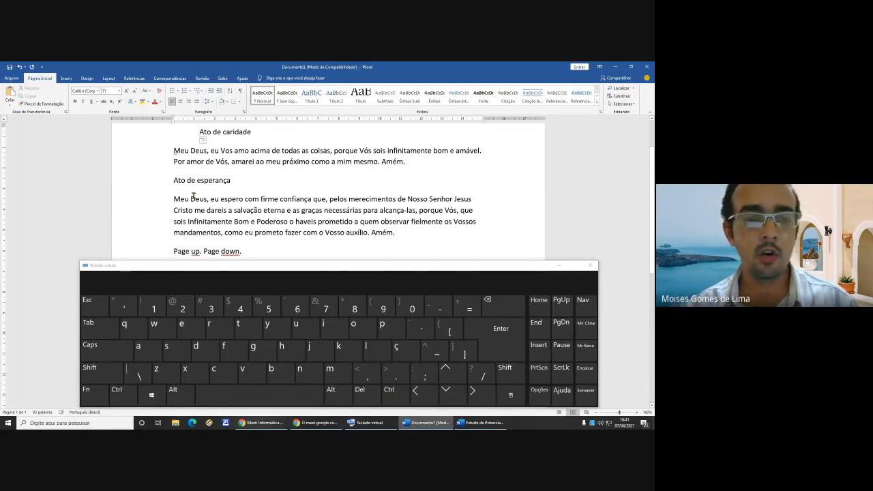
left_click(101, 333)
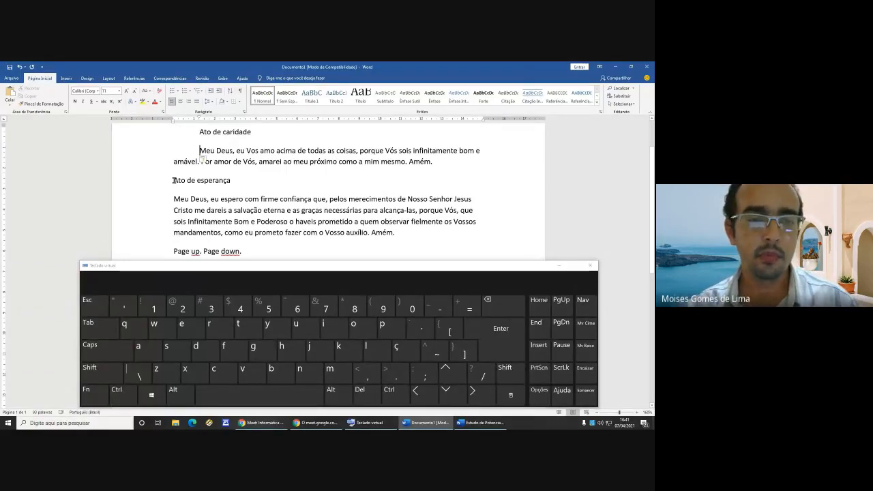
left_click(94, 337)
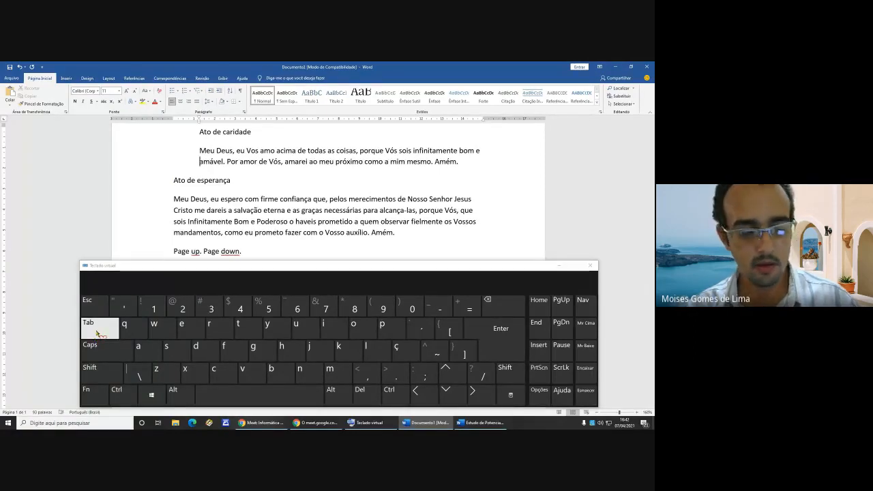
key("ctrl+z")
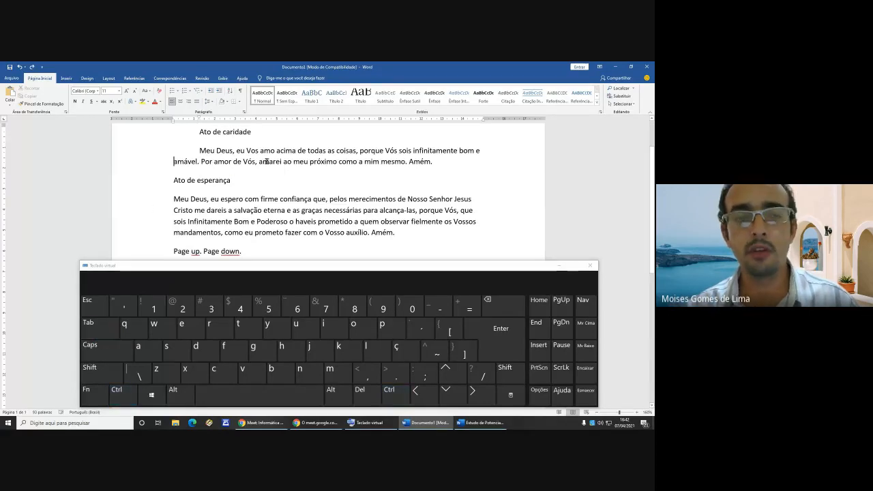
- Indent the first lines of the "Ato de esperança" title and its paragraph, and check their alignment against the ruler's first-line indent marker
left_click(173, 180)
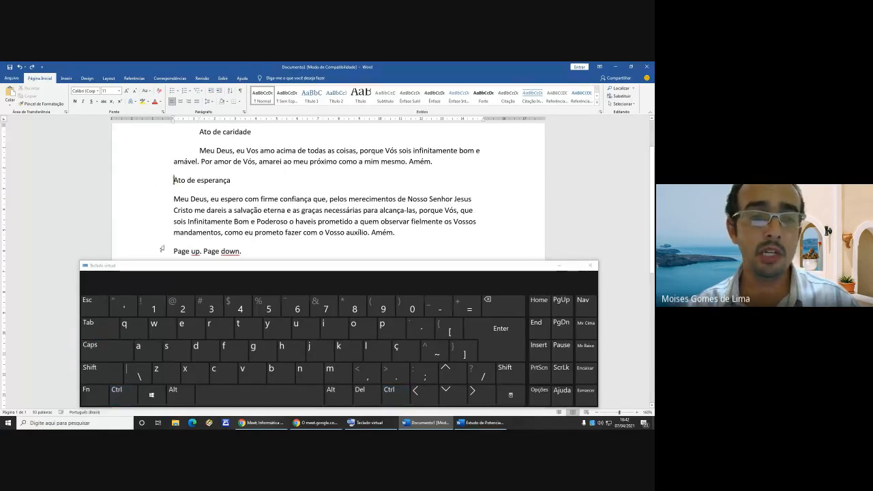
left_click(107, 330)
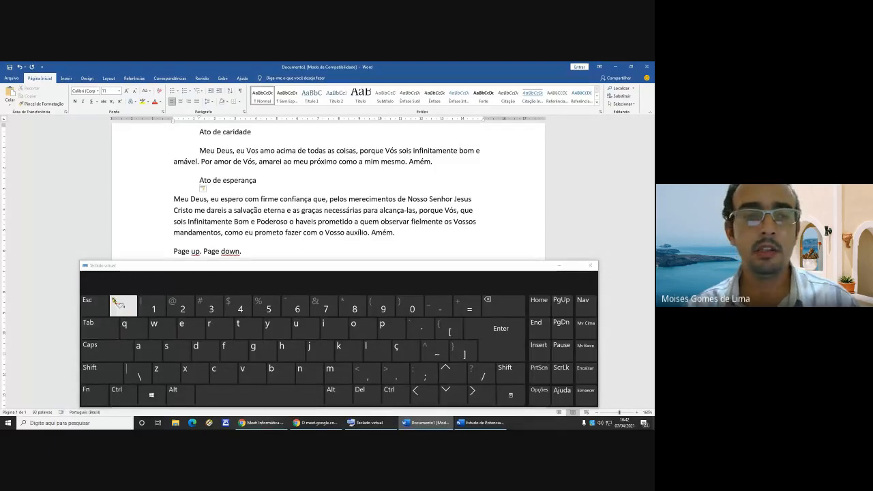
double_click(205, 151)
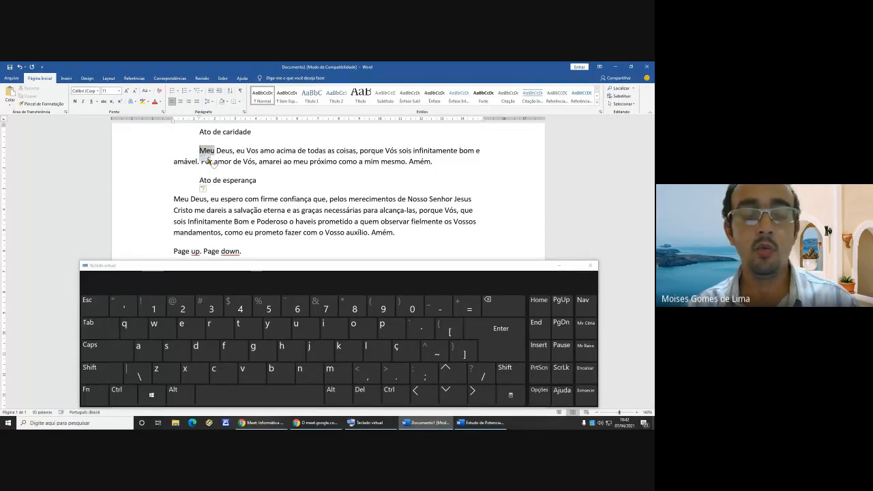
left_click(200, 151)
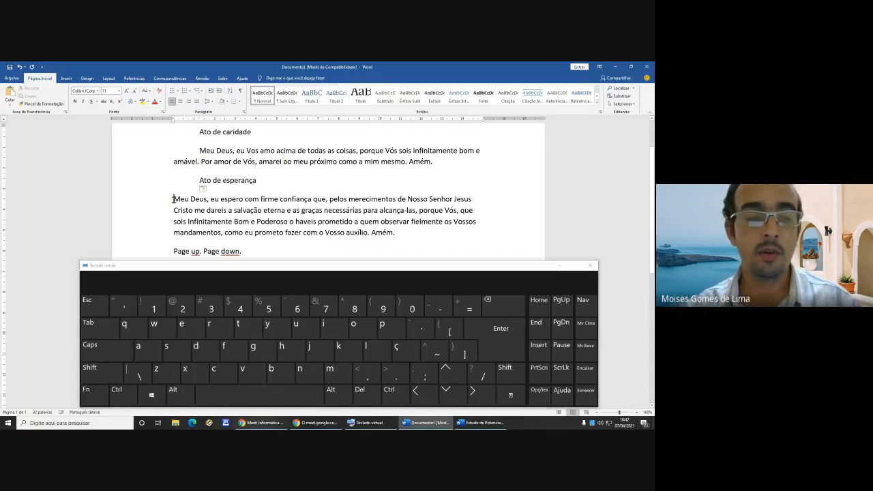
left_click(103, 329)
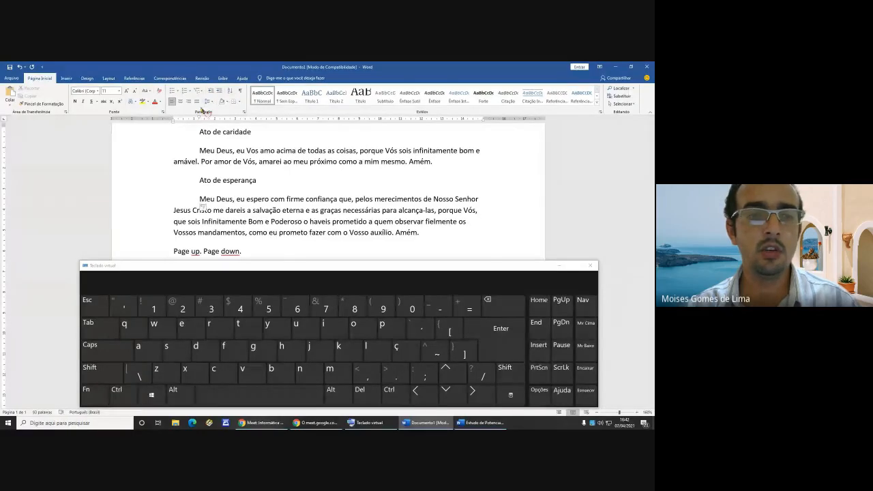
left_click_drag(200, 120, 201, 121)
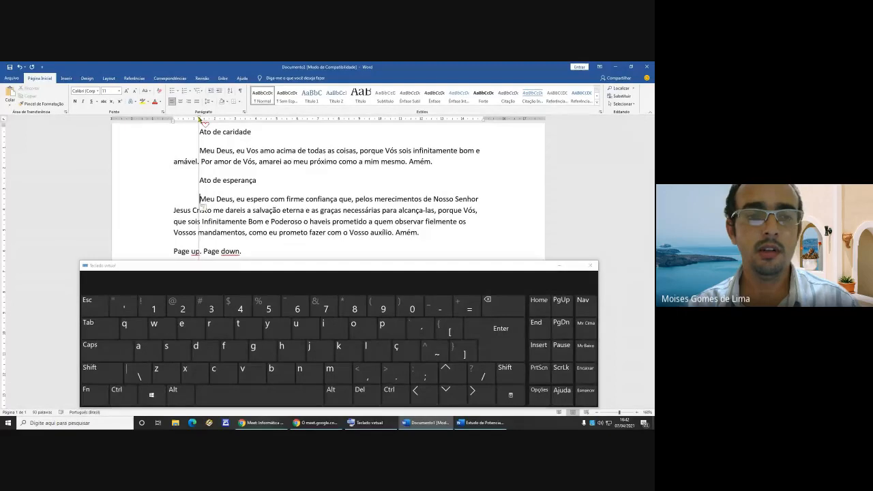
left_click_drag(200, 118, 200, 120)
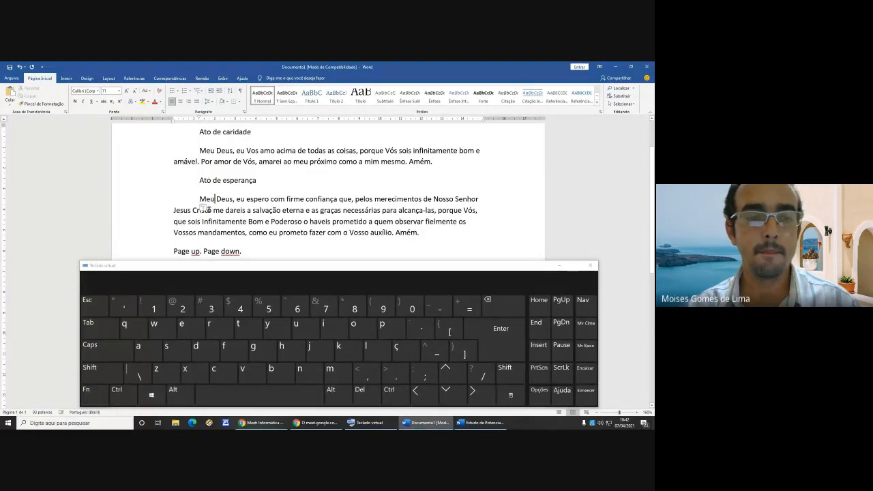
- Indent the closing line "Page up. Page down." and review the indented text
left_click(189, 222)
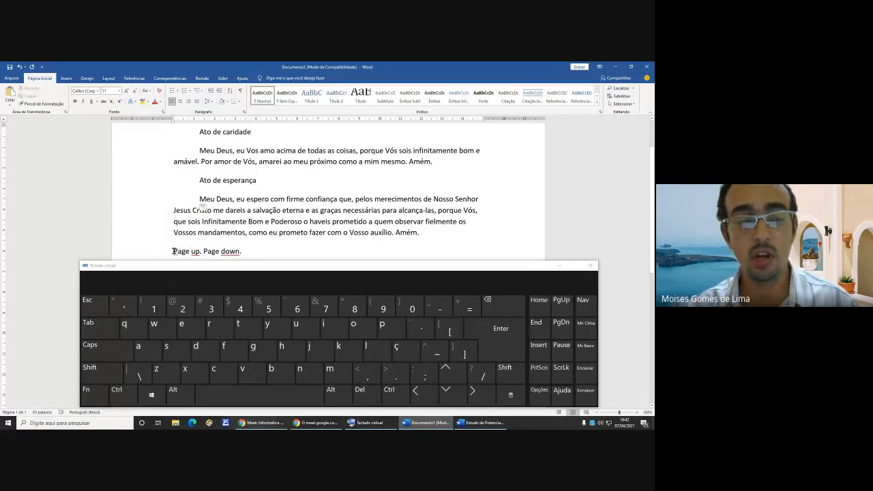
left_click(174, 251)
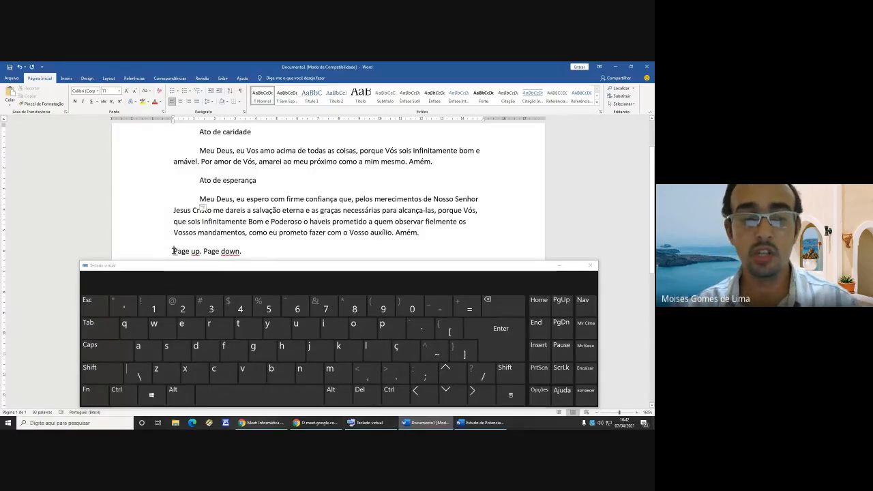
left_click(107, 334)
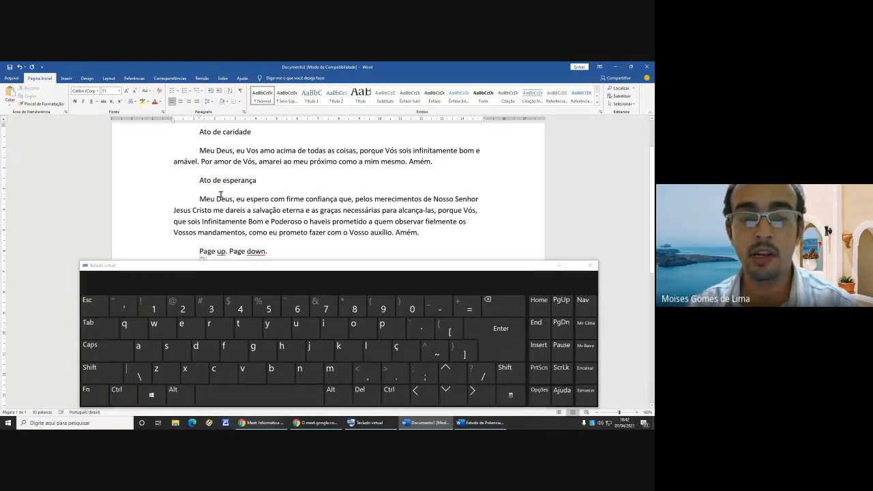
scroll(220, 195, "up", 2)
scroll(220, 195, "down", 3)
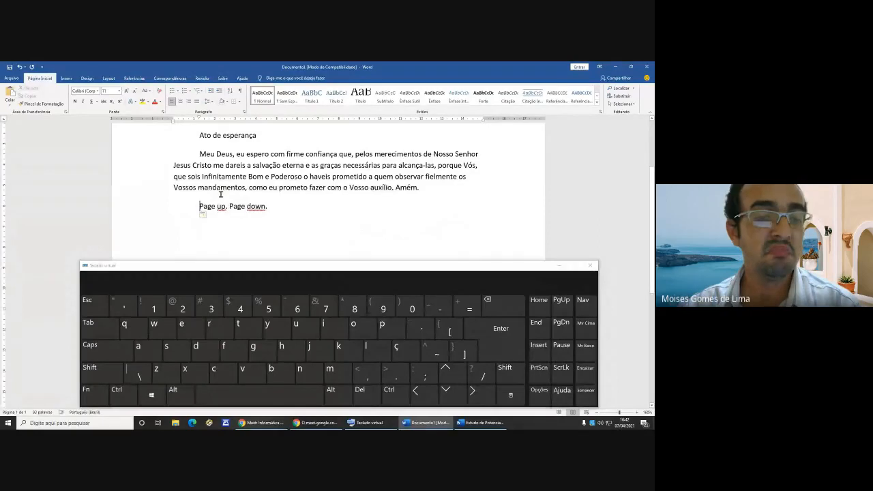
scroll(221, 194, "up", 3)
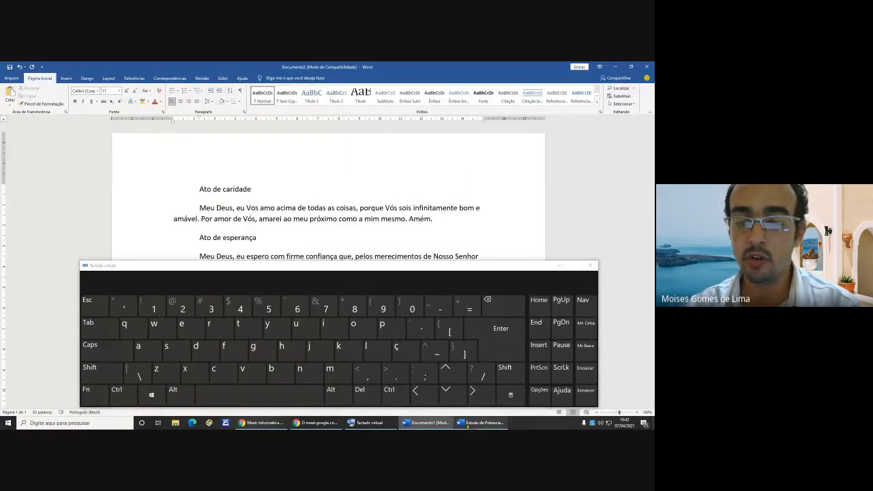
- Switch to Estudo de Potencialidades, go to the heading "O campus Cedro" and check the document's word count statistics
left_click(480, 423)
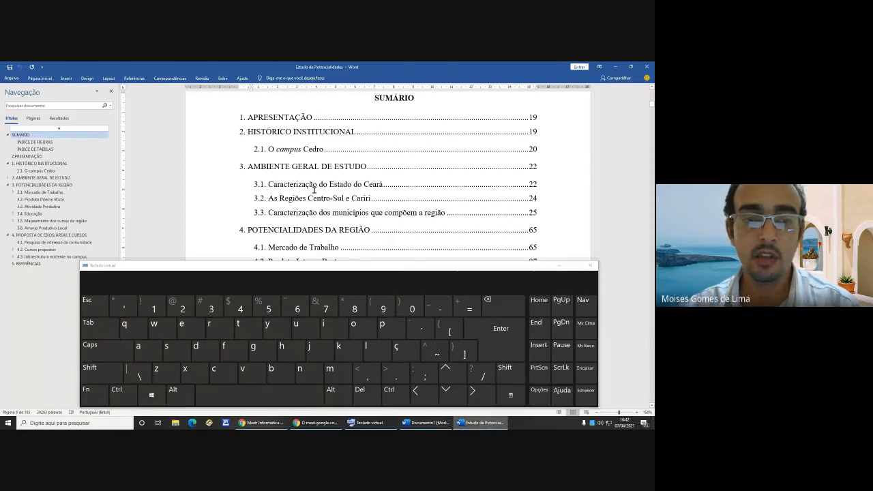
scroll(314, 190, "down", 10)
scroll(314, 191, "down", 15)
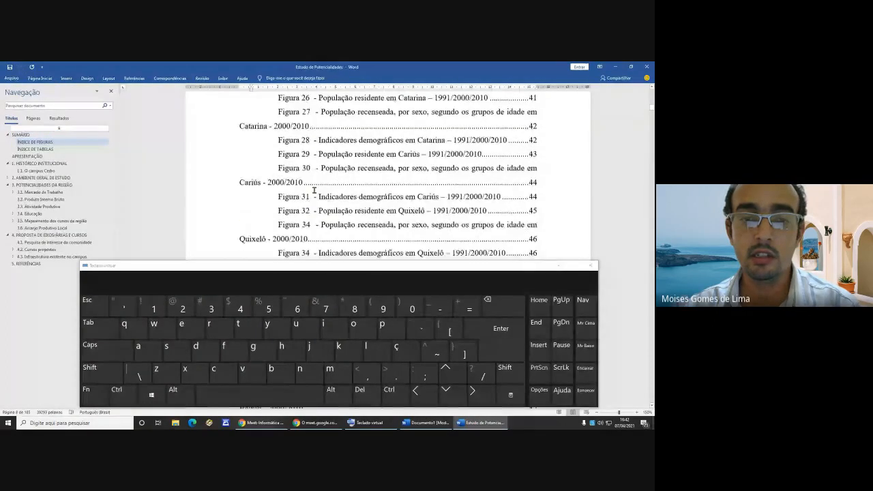
scroll(313, 191, "down", 10)
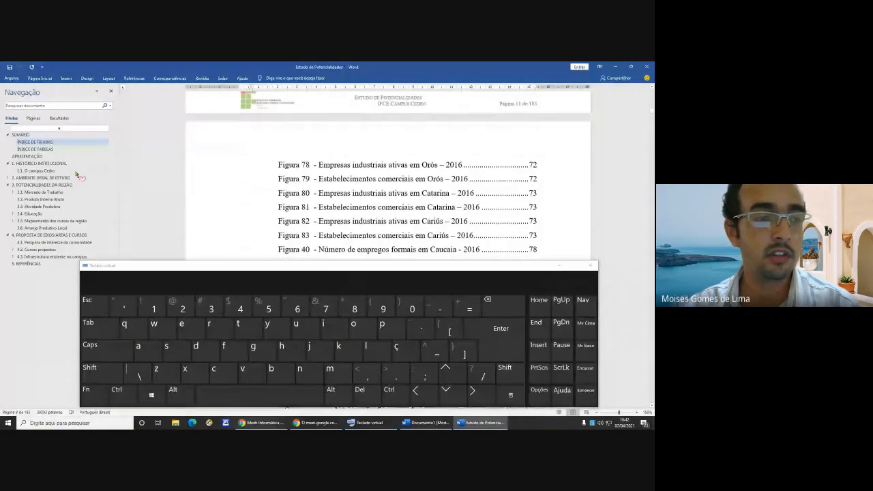
left_click(49, 170)
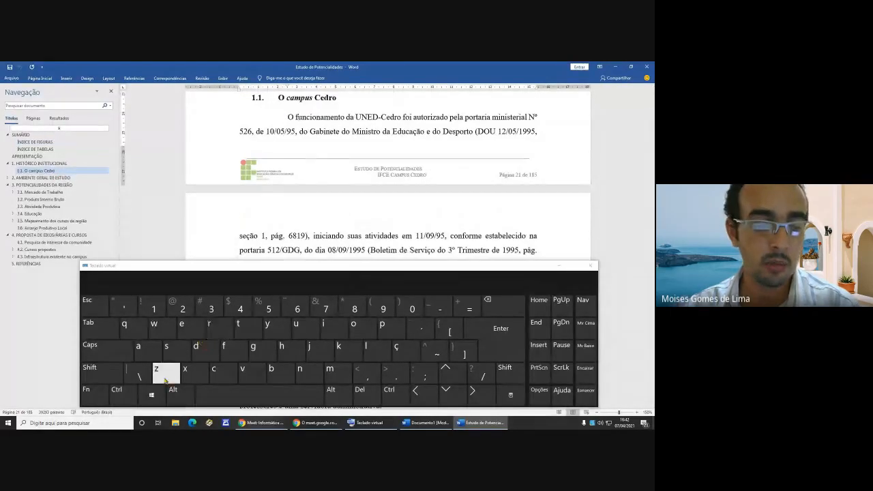
left_click(50, 412)
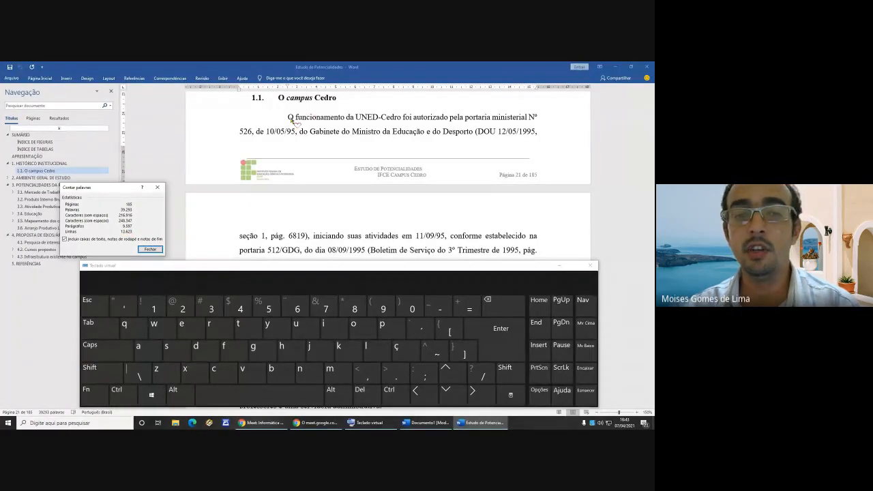
left_click(150, 249)
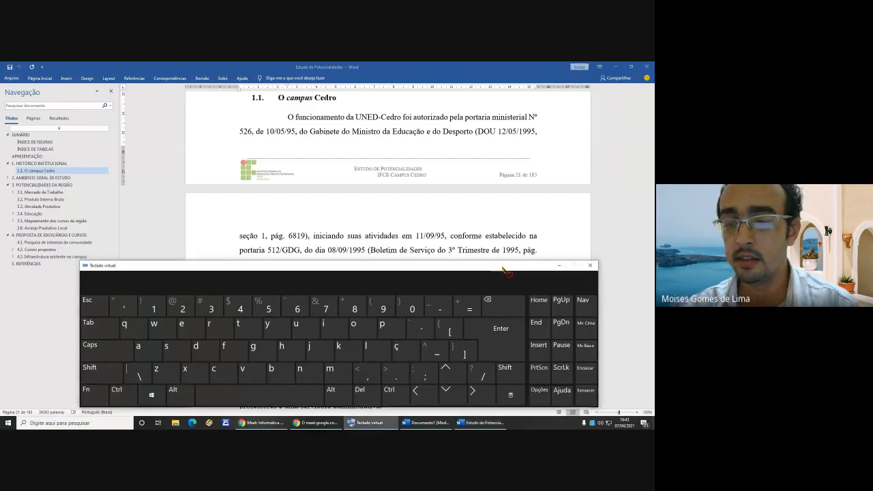
- Move the on-screen keyboard slightly lower and place the cursor at the end of "Page up. Page down." in Documento1
left_click_drag(501, 266, 506, 275)
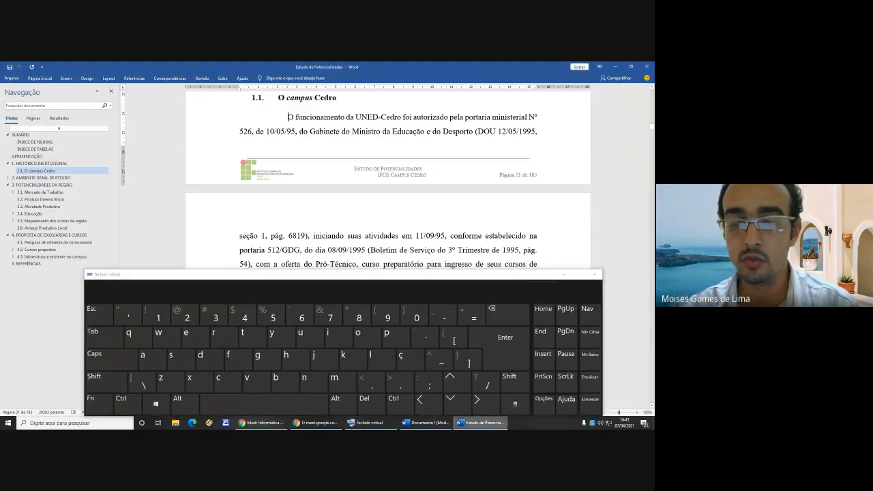
left_click(424, 423)
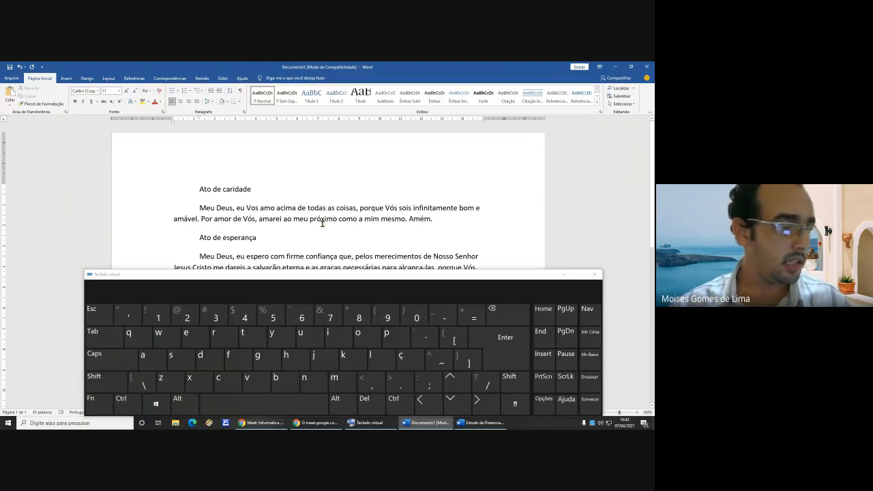
scroll(341, 216, "down", 3)
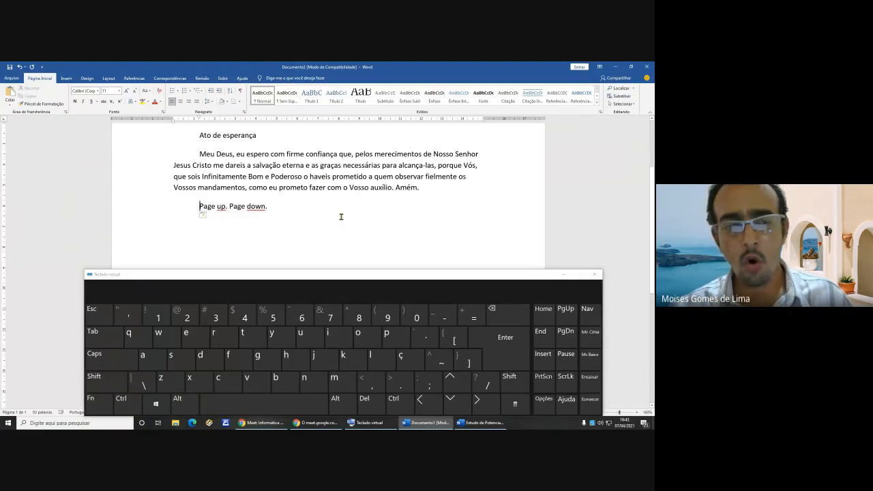
left_click(321, 206)
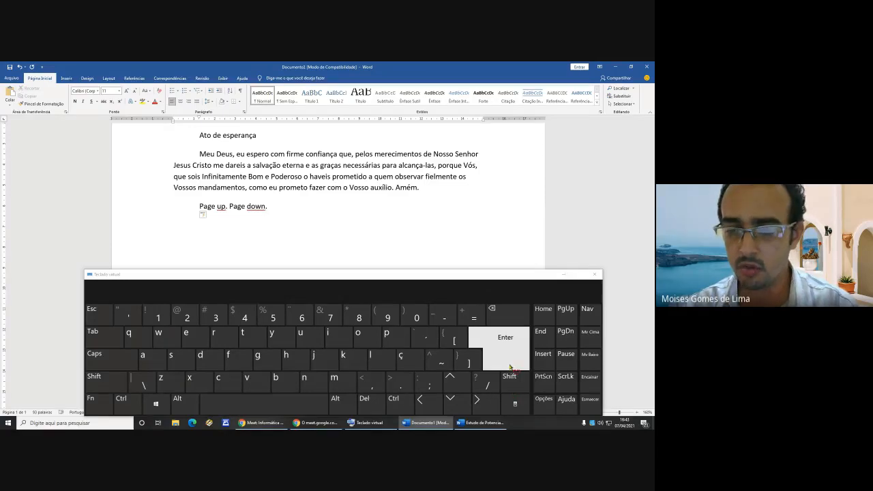
- Turn Shift on and off twice on the on-screen keyboard to compare the uppercase and symbol layout with the normal one
left_click(106, 384)
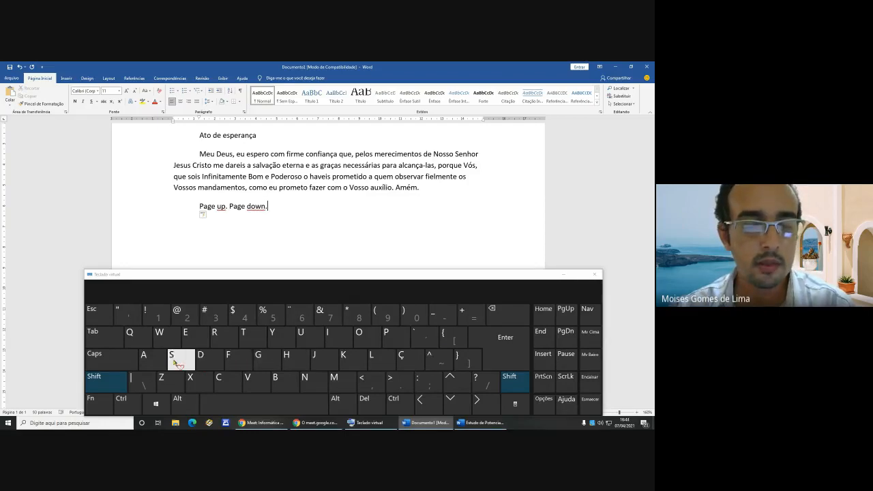
left_click(109, 387)
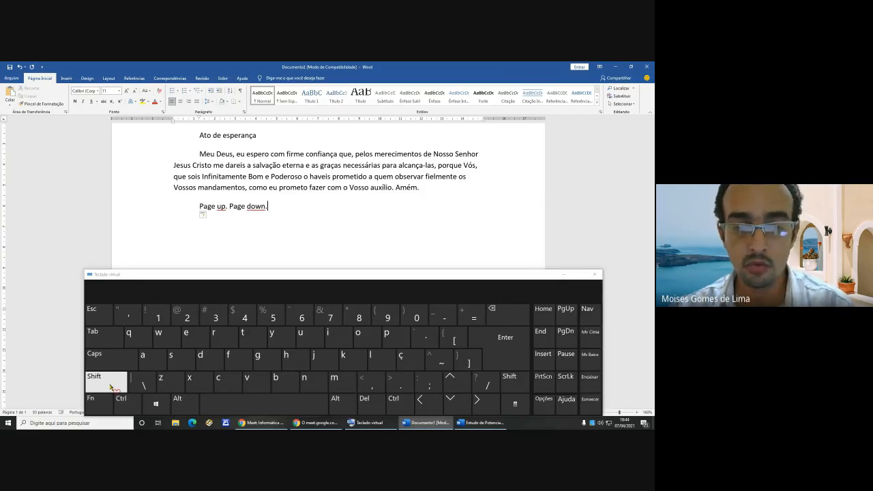
left_click(110, 387)
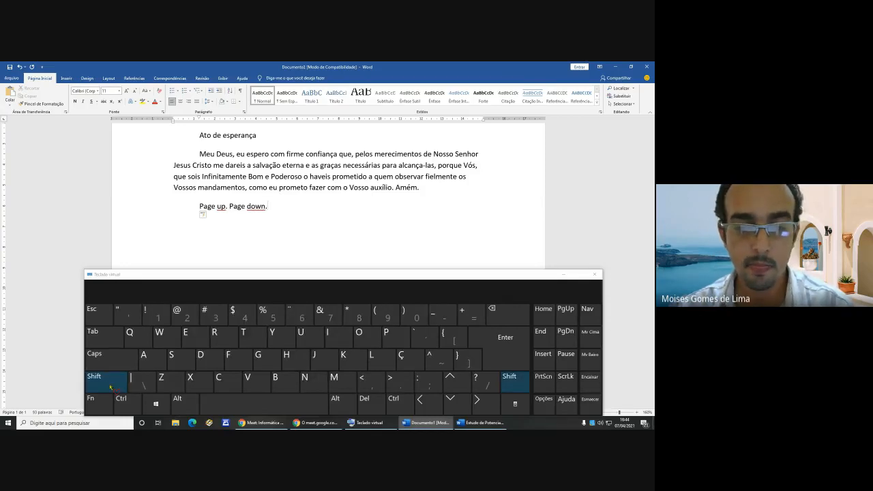
left_click(110, 386)
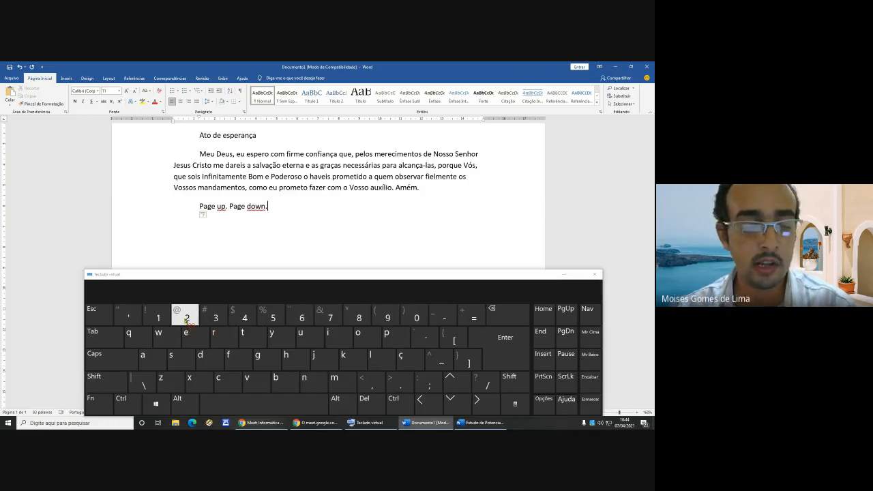
- Insert an @ sign after "Page down." using the on-screen keyboard's Shift layout, and select it
left_click(106, 384)
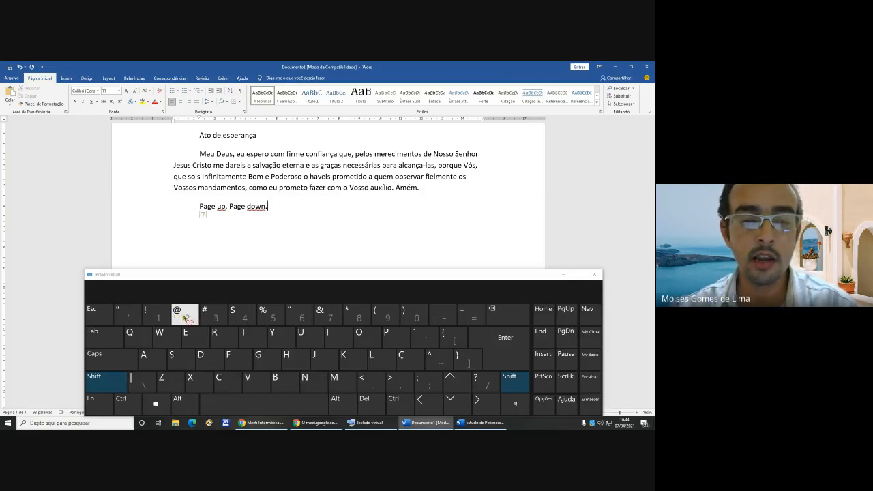
left_click(184, 318)
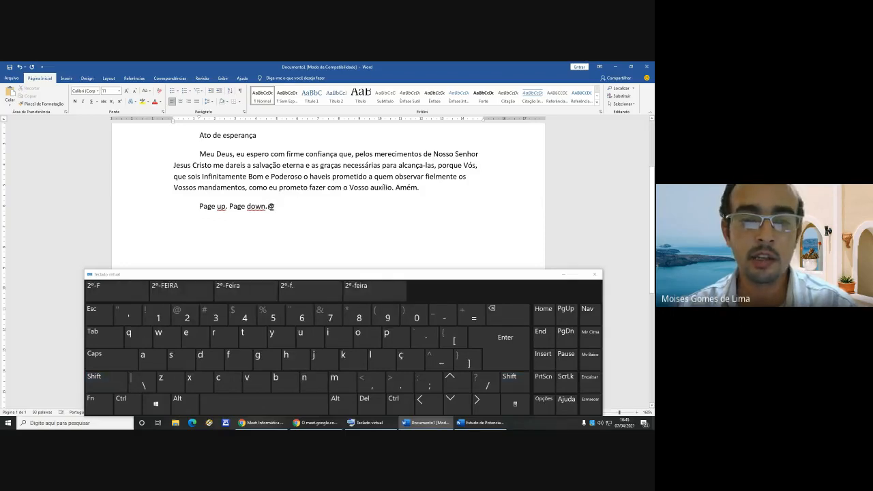
double_click(270, 207)
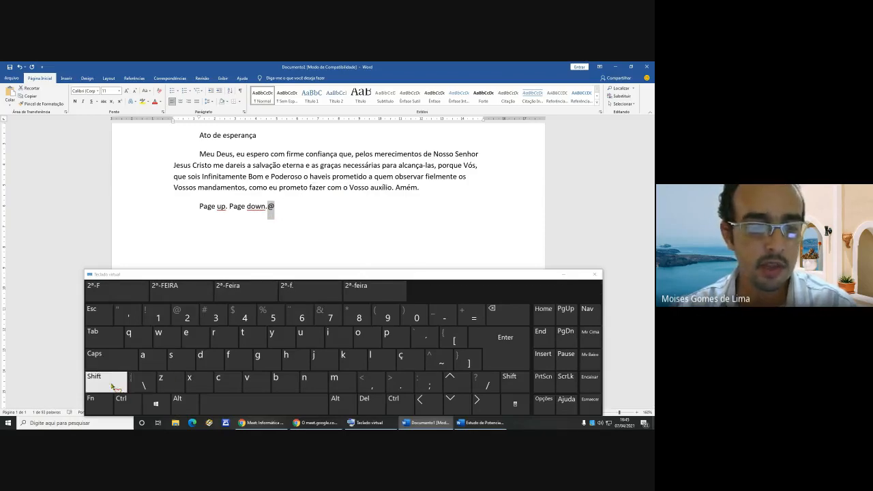
- Switch the on-screen keyboard repeatedly between its shifted and normal layouts, leaving the normal layout active
left_click(109, 387)
left_click(109, 387)
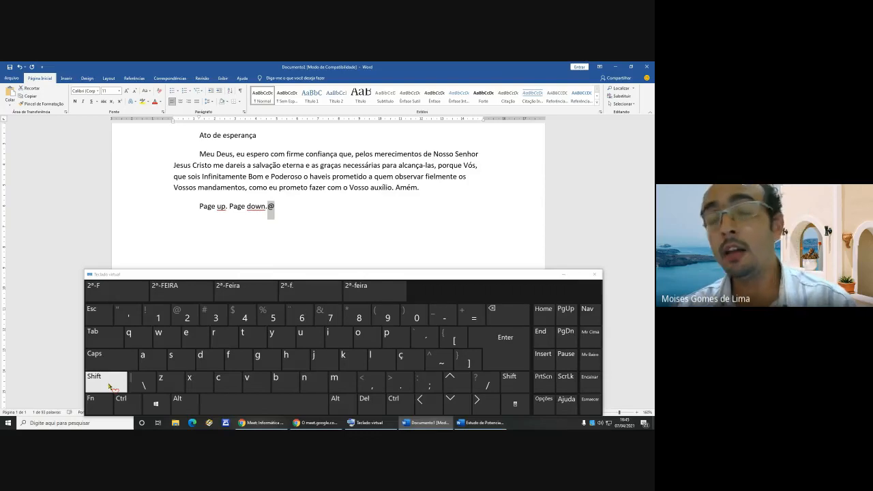
left_click(109, 386)
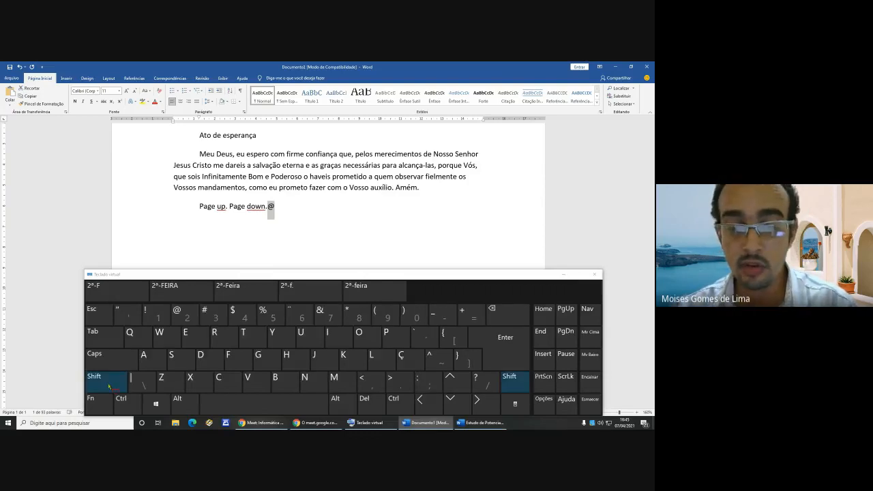
left_click(110, 387)
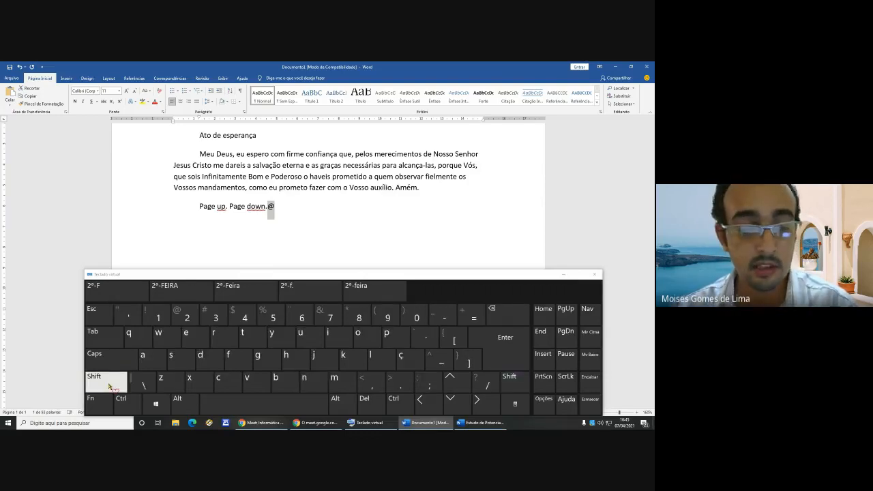
left_click(109, 387)
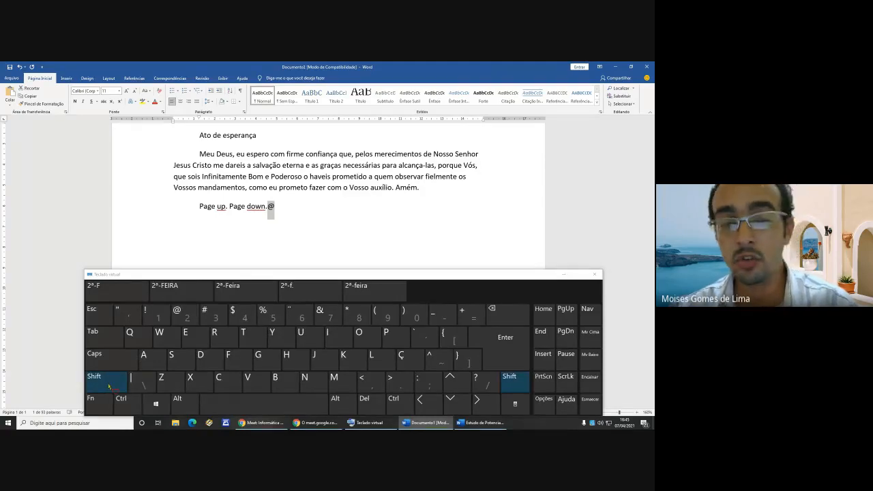
left_click(109, 387)
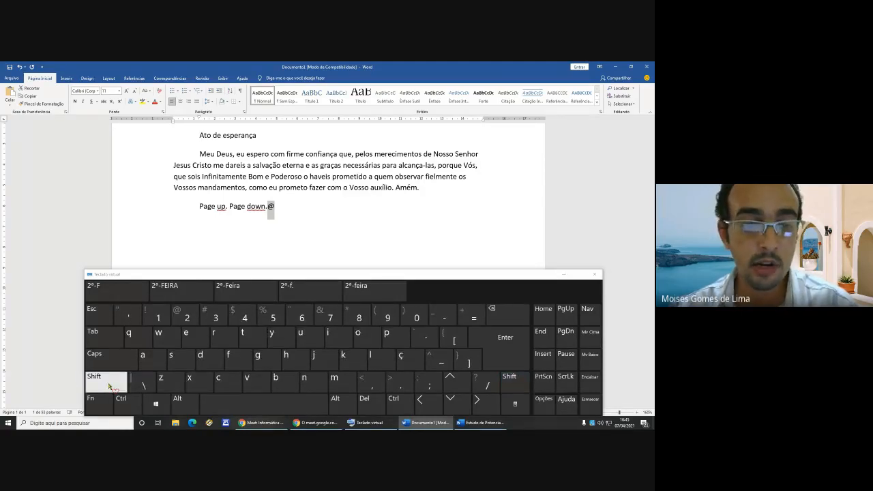
- Delete the @ sign after "Page down.", add several trailing spaces with the on-screen keyboard and remove them again
left_click(296, 206)
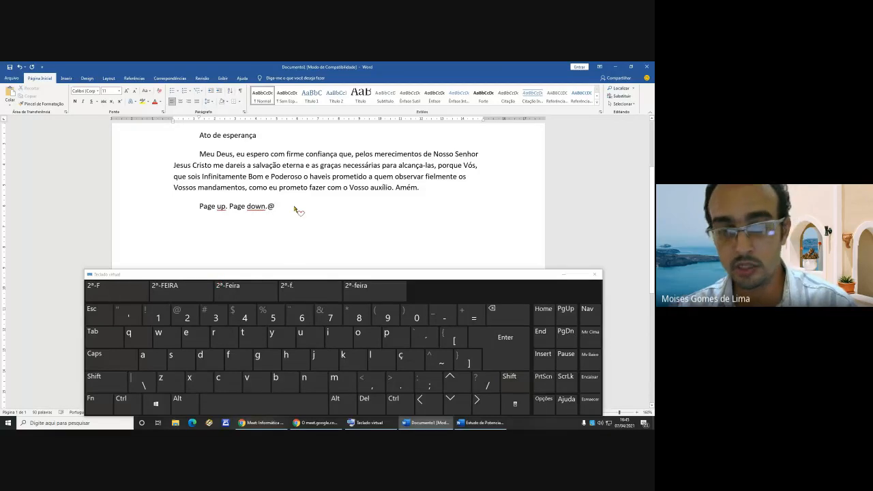
key("BackSpace")
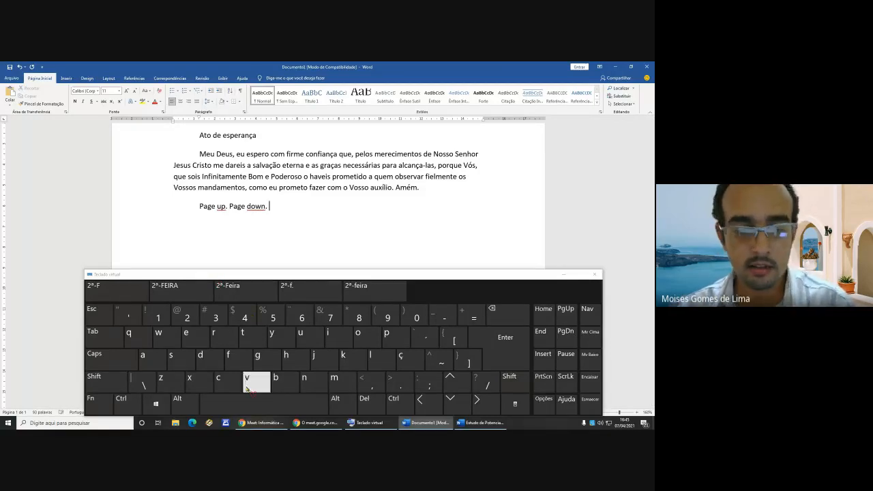
left_click(242, 409)
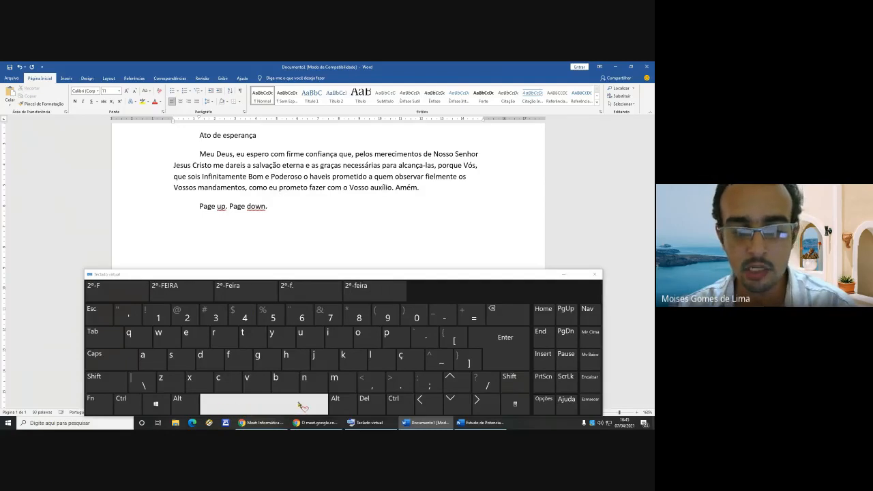
left_click(249, 409)
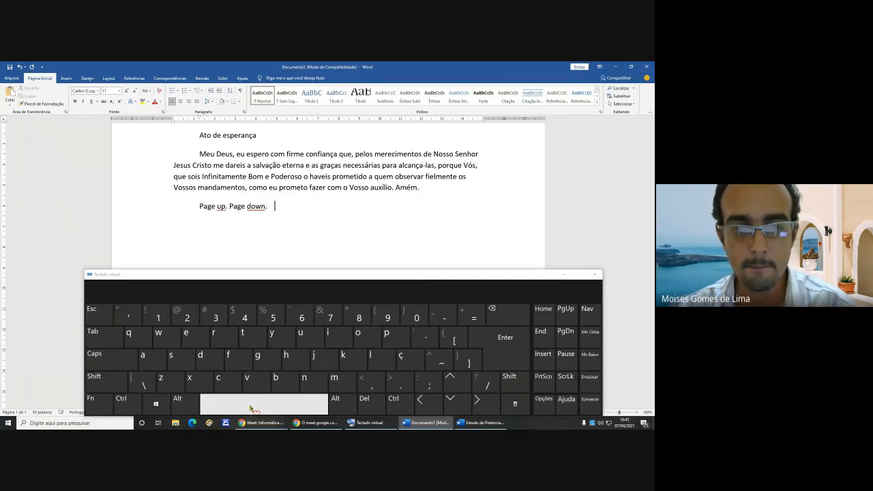
left_click(250, 409)
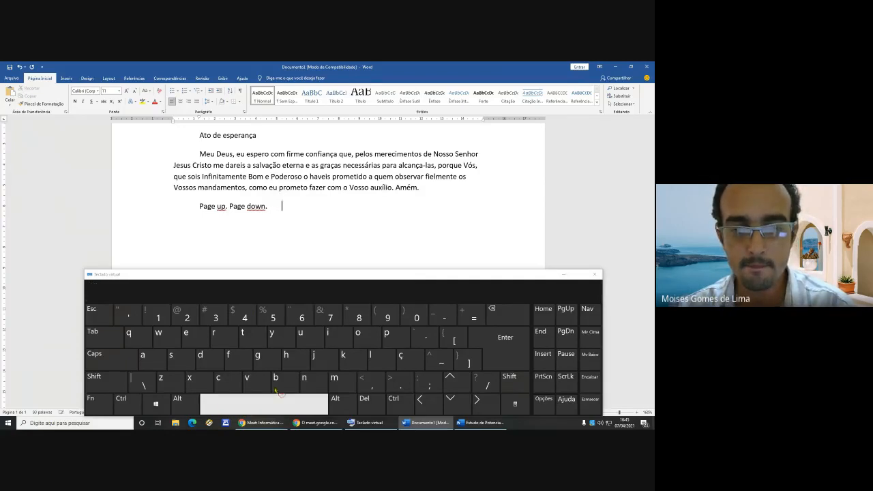
left_click(512, 322)
left_click(512, 322)
left_click(513, 322)
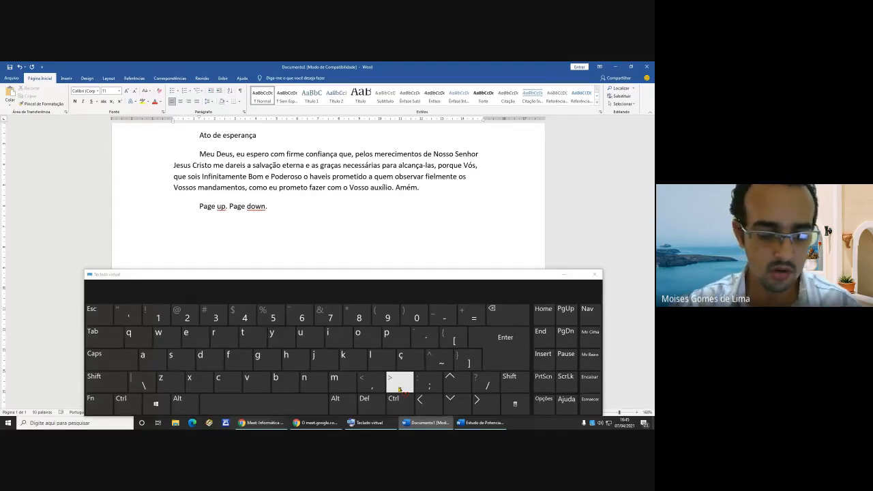
- Append "qualquer coisa" to the closing line and separate it from "Page down." with a space
type("qualquer")
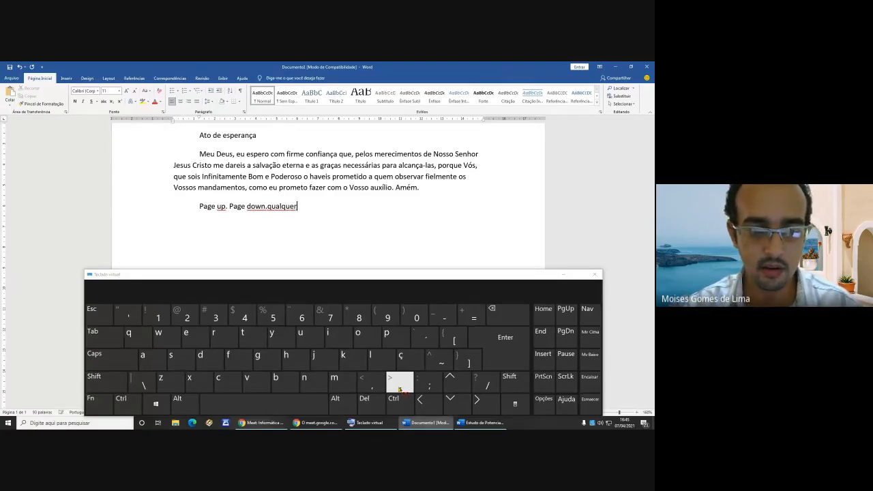
type(" coisa")
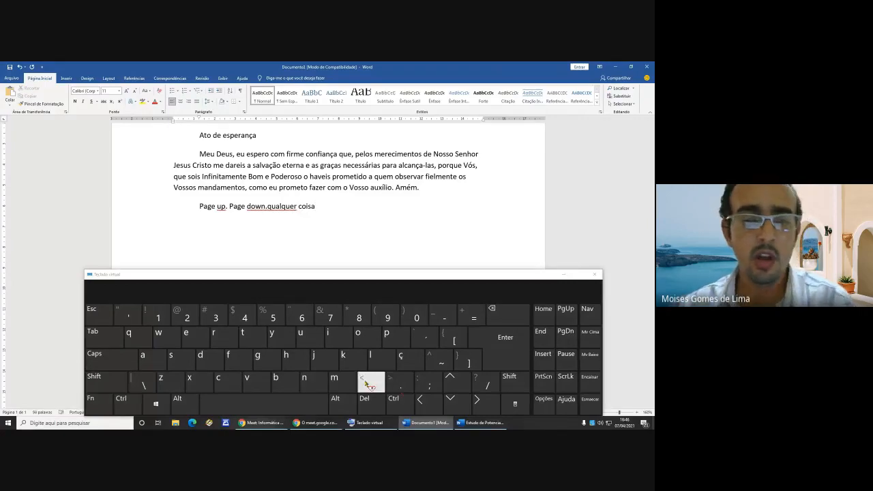
left_click(277, 205)
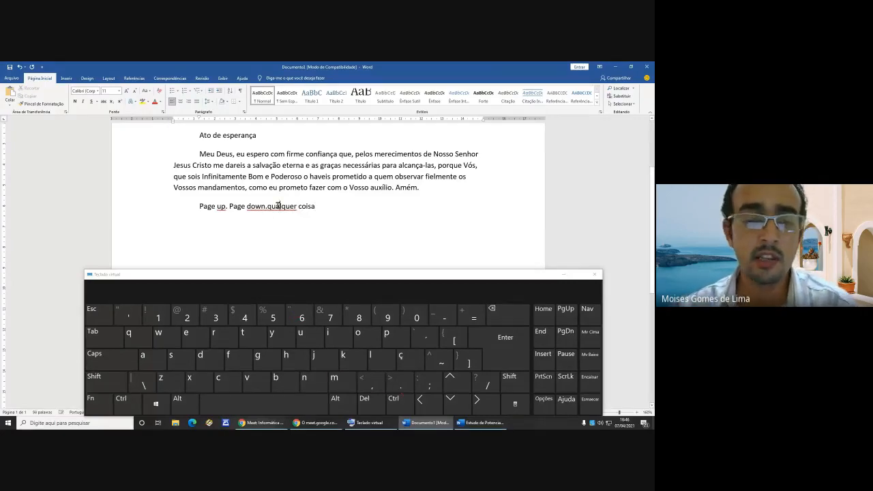
double_click(269, 205)
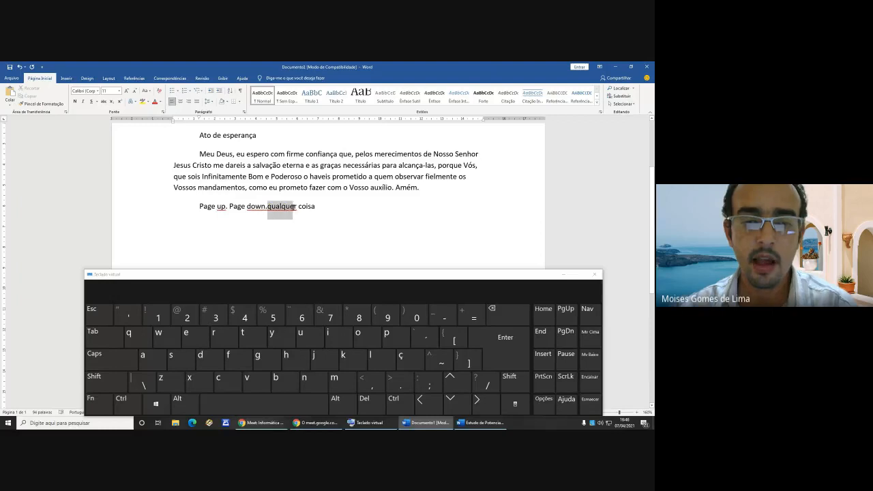
left_click_drag(243, 206, 267, 205)
left_click(247, 206)
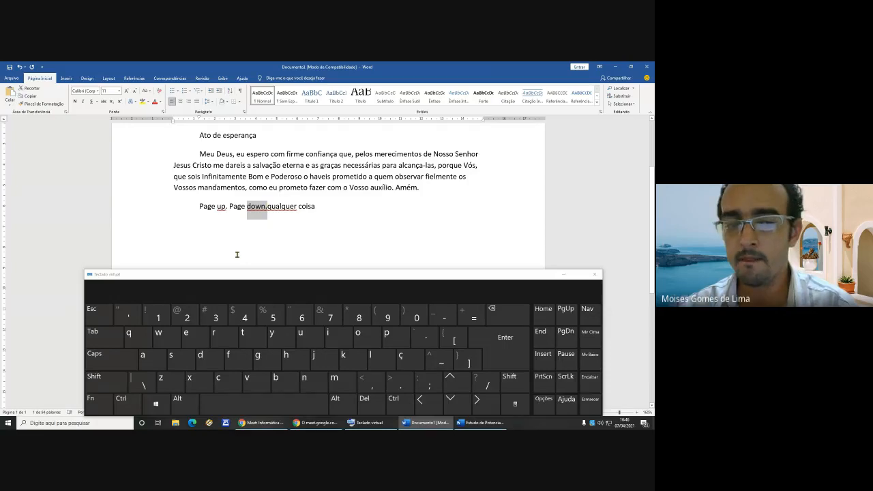
left_click(269, 206)
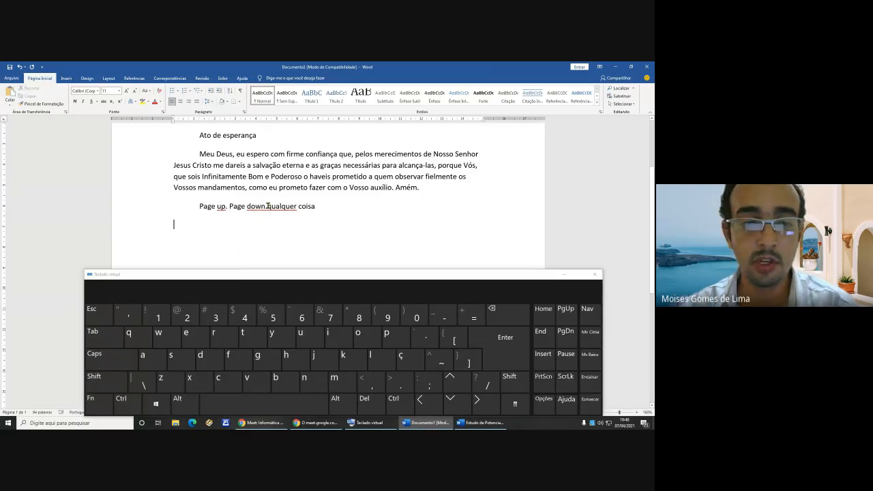
left_click(268, 206)
type(".")
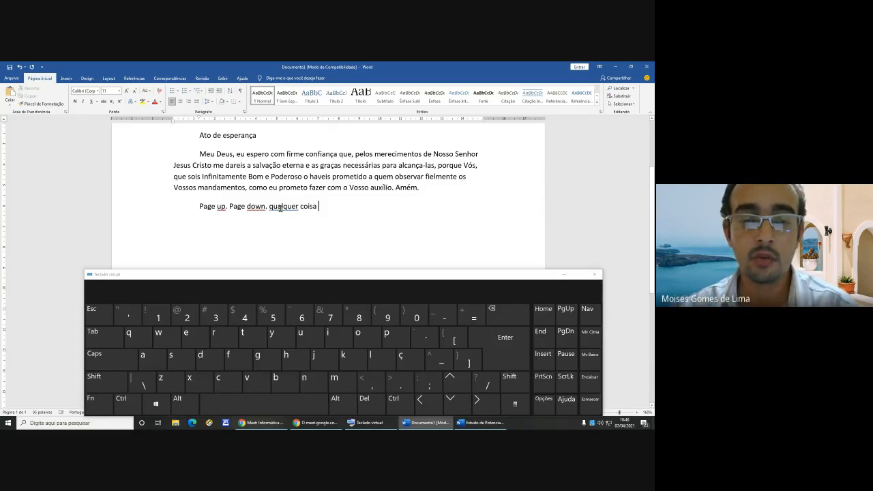
- Capitalize the first letter of "qualquer" after "Page down." so that it reads "Qualquer coisa"
left_click(269, 207)
right_click(278, 206)
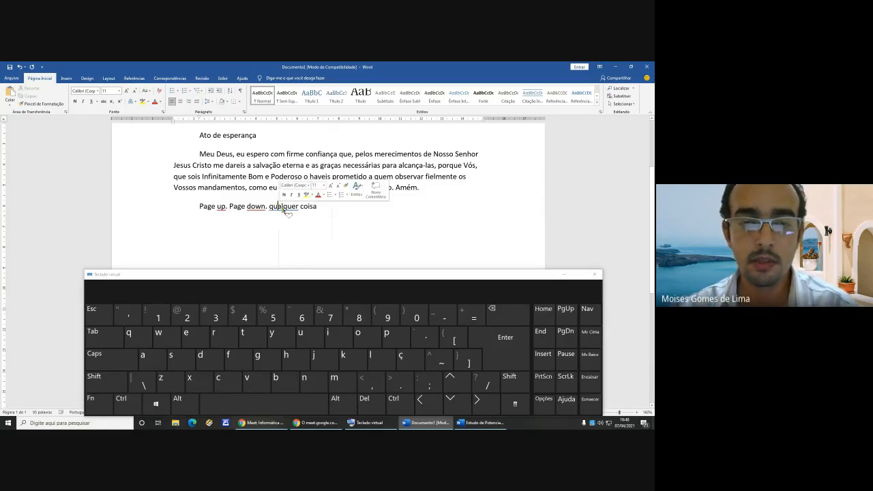
left_click(273, 207)
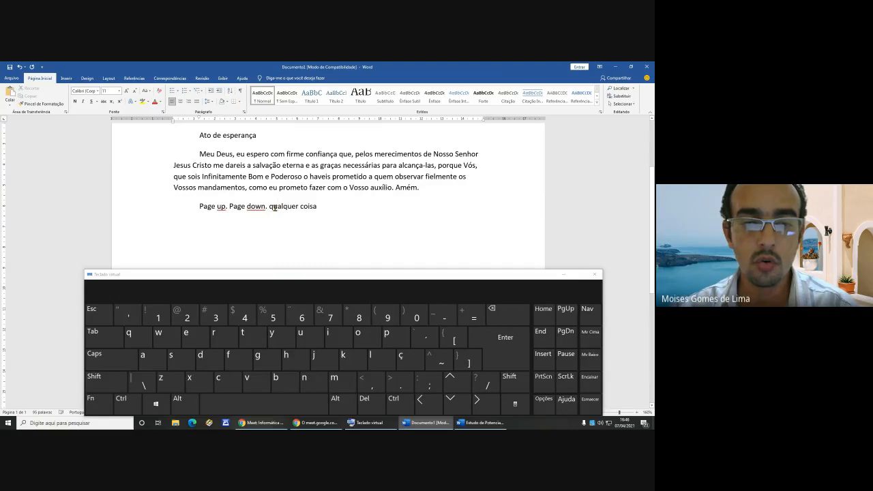
key("BackSpace")
key("shift")
type("Q")
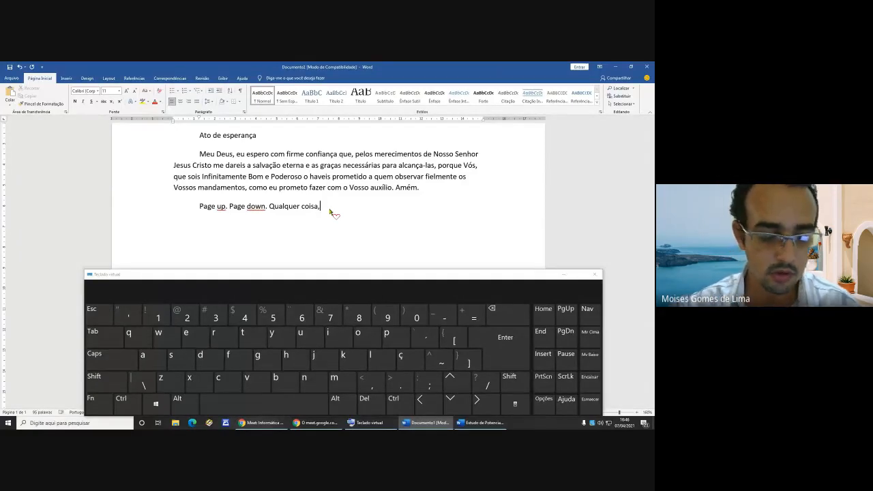
- Extend "Qualquer coisa" with ", fica feio.", correcting the spacing after the comma
type("fica")
type(" feic")
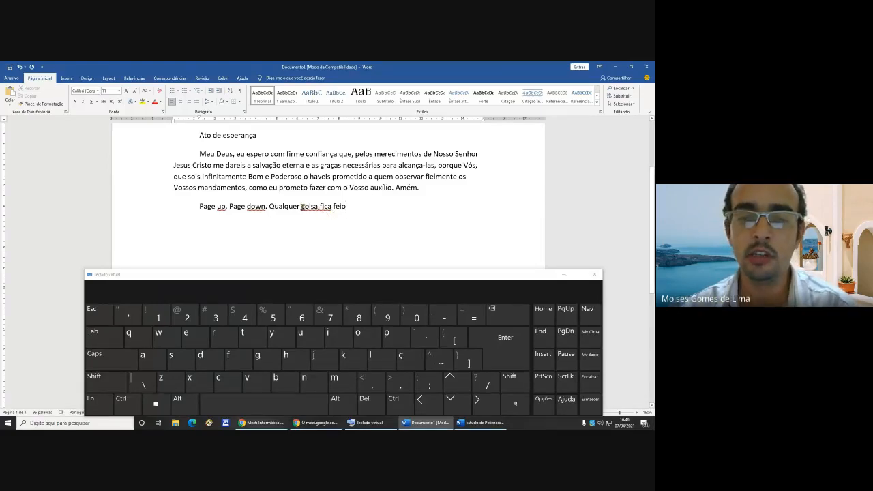
left_click_drag(302, 208, 328, 209)
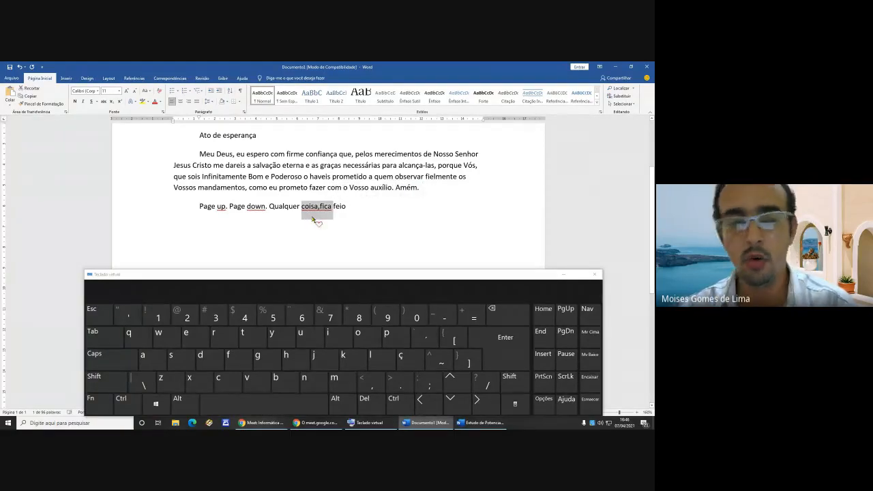
left_click(321, 208)
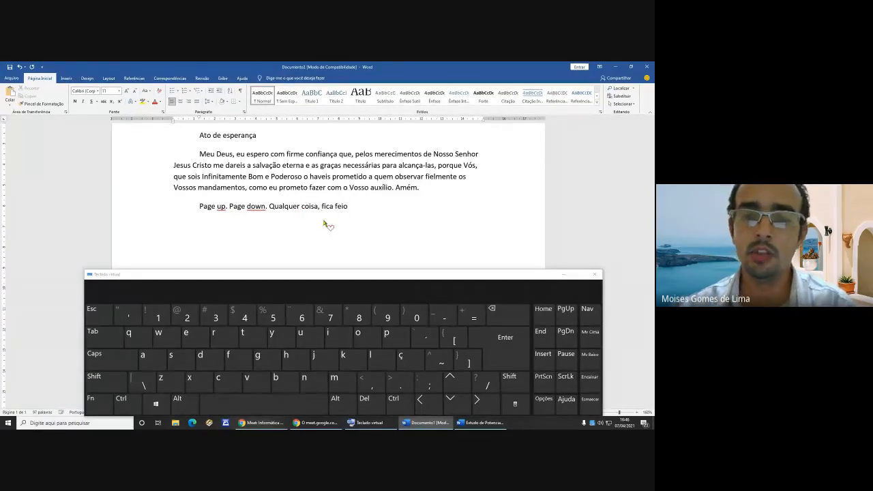
left_click(350, 208)
type(".")
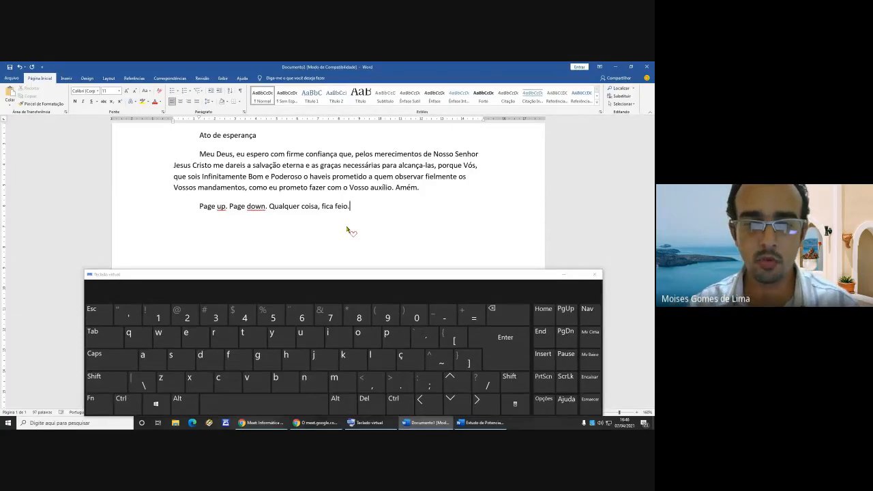
- Add the sentence "Vamos que eu queira inserir o nome de uma pessoa no meio de uma frase." to the closing paragraph
type("Vamos que")
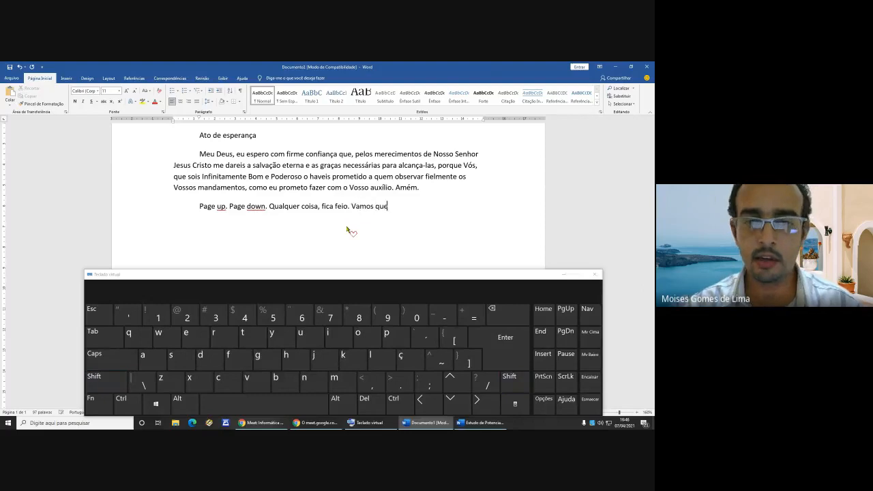
type(" eu queira in")
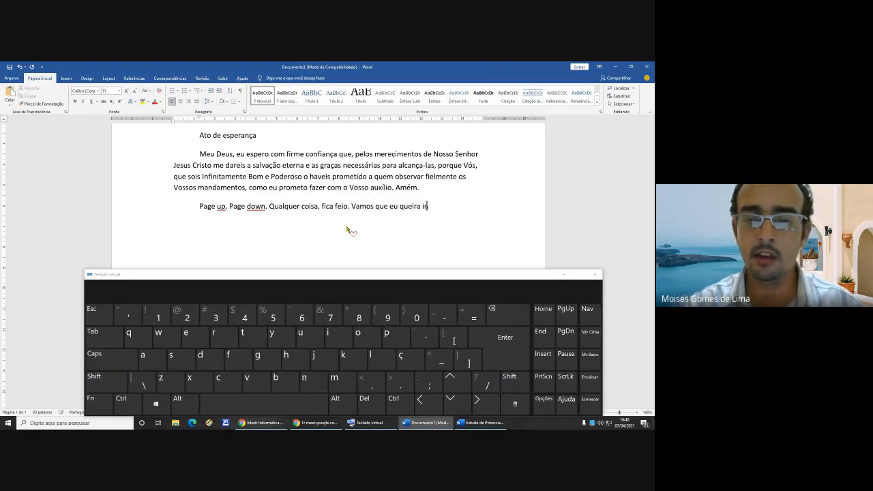
type("serir o")
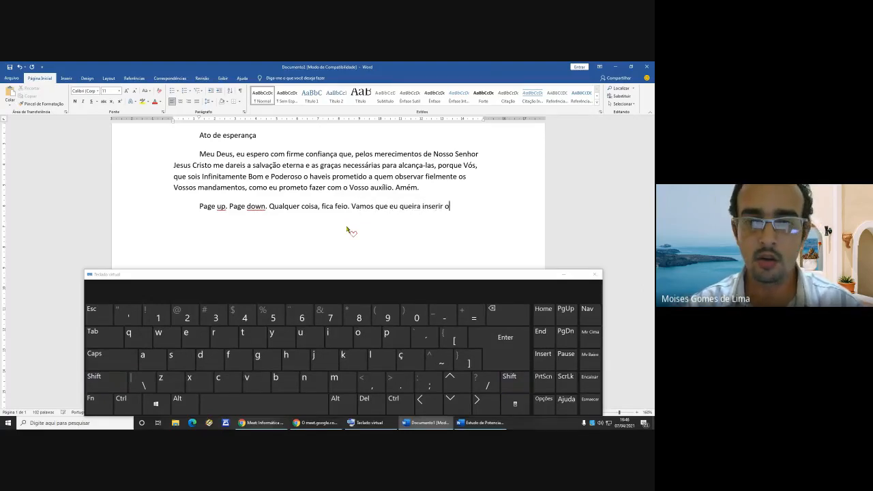
type(" nome de uma ")
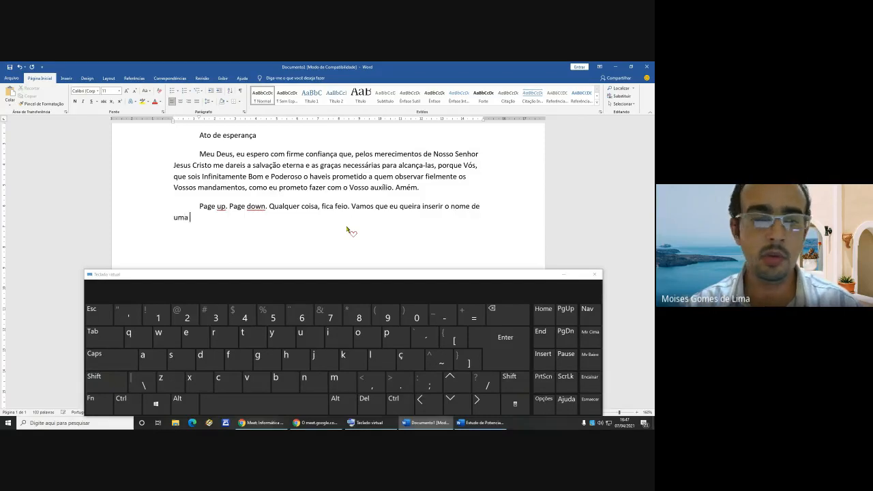
type("pessoa no meio")
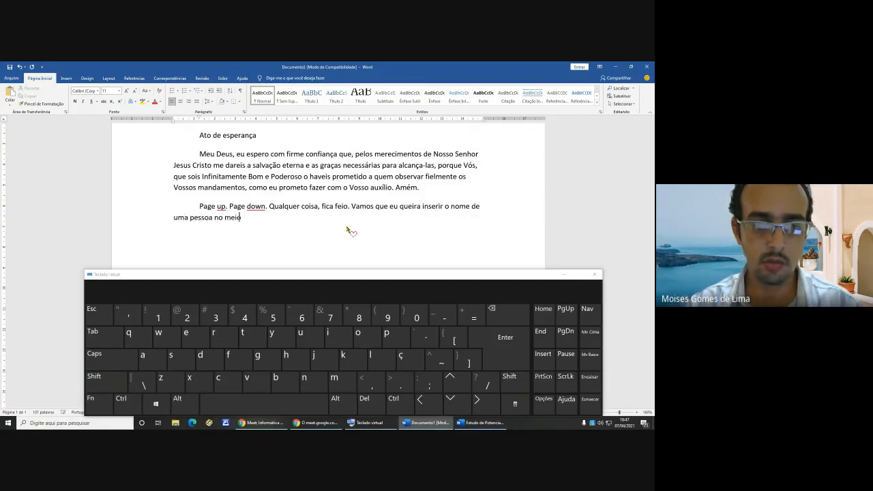
type(" de uma frase;")
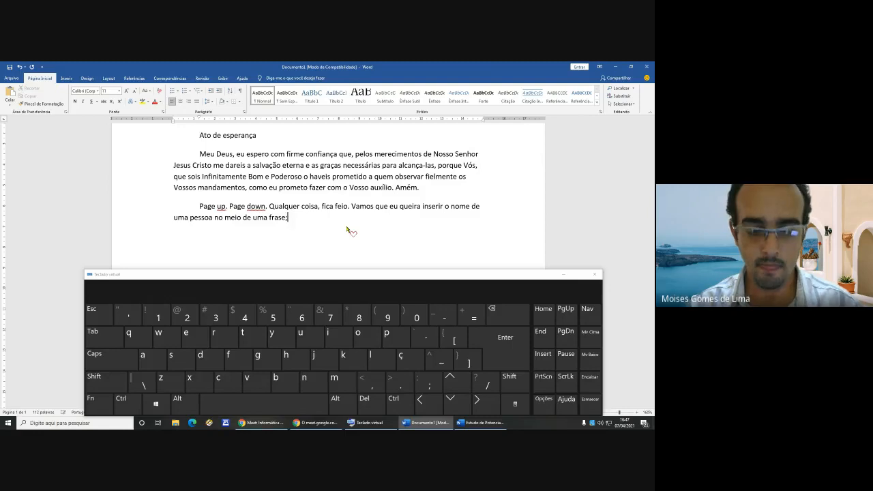
key("BackSpace")
type(".")
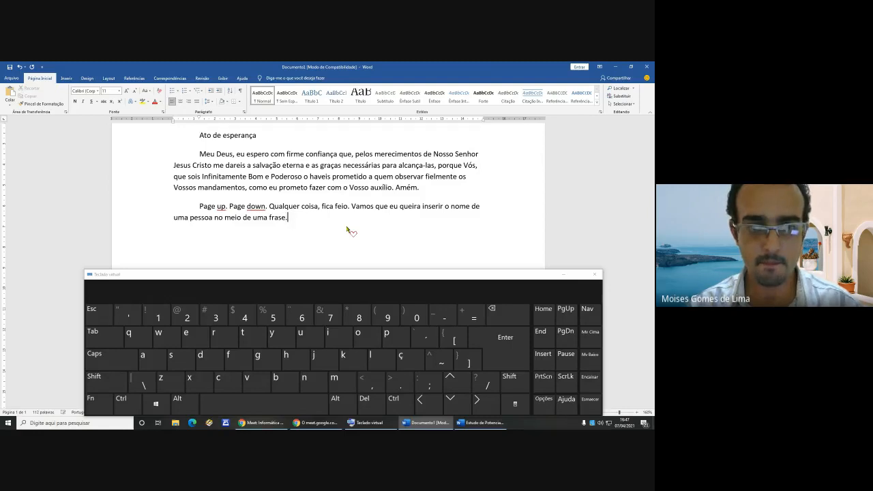
- Turn the period after "frase" into an ellipsis and add "Este nome deve começar com uma letra maiúscula..."
type(".. Este ")
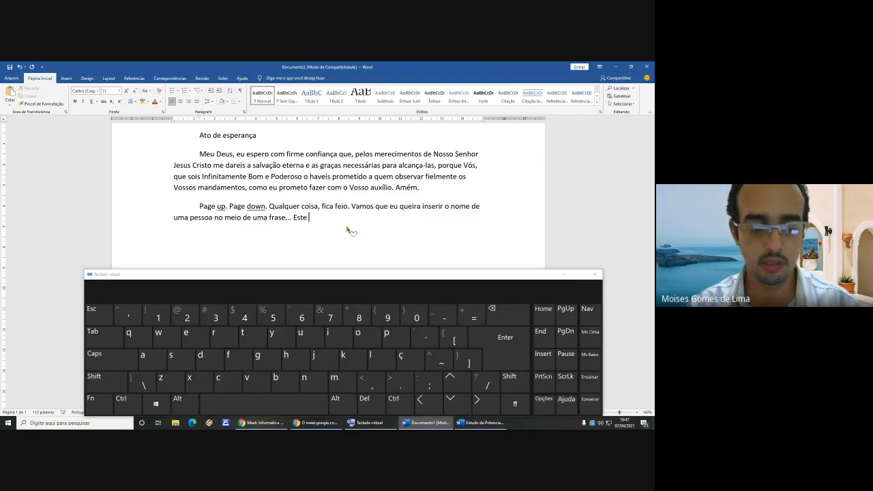
type("nome deve co")
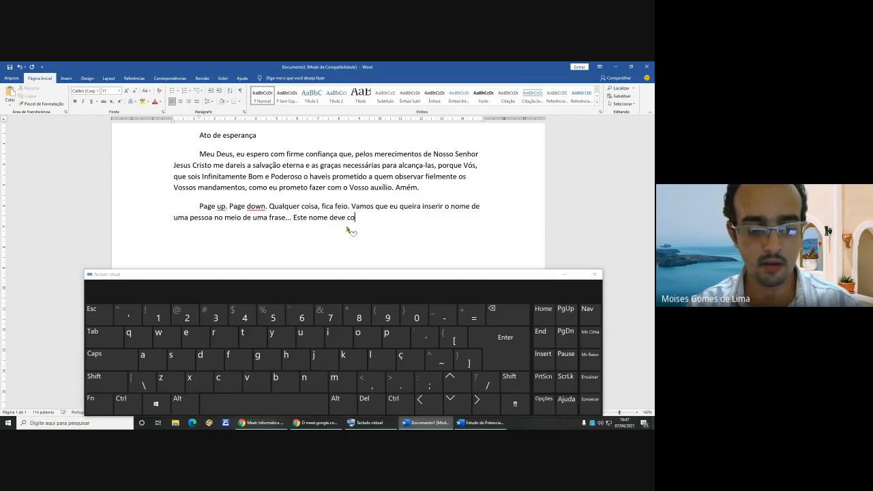
type("meçar com um")
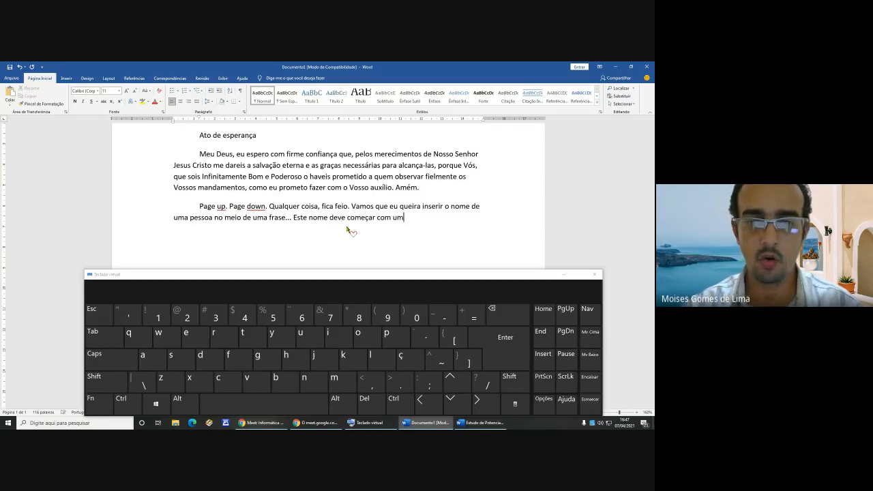
type("a letra ma")
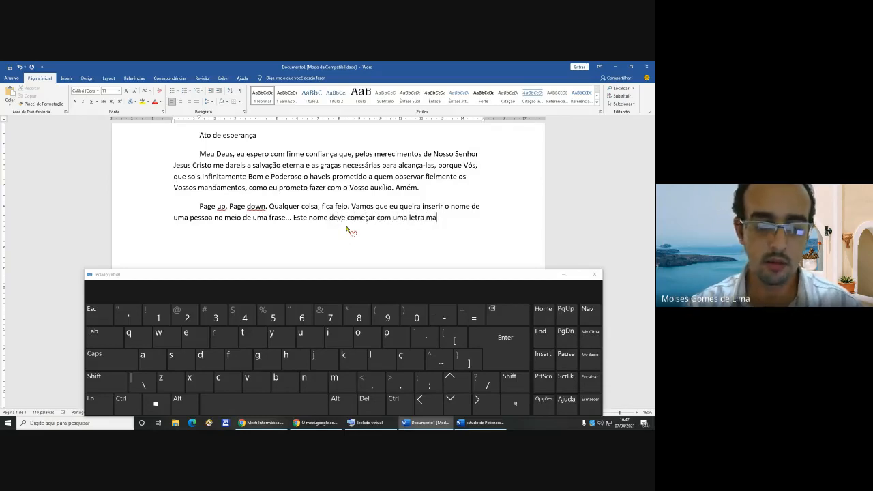
type("iú")
key("BackSpace")
key("BackSpace")
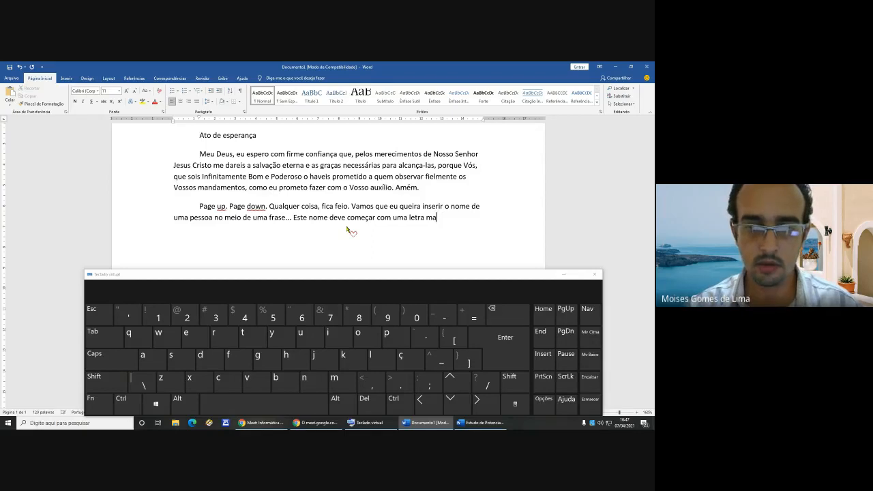
type("iúscula... En")
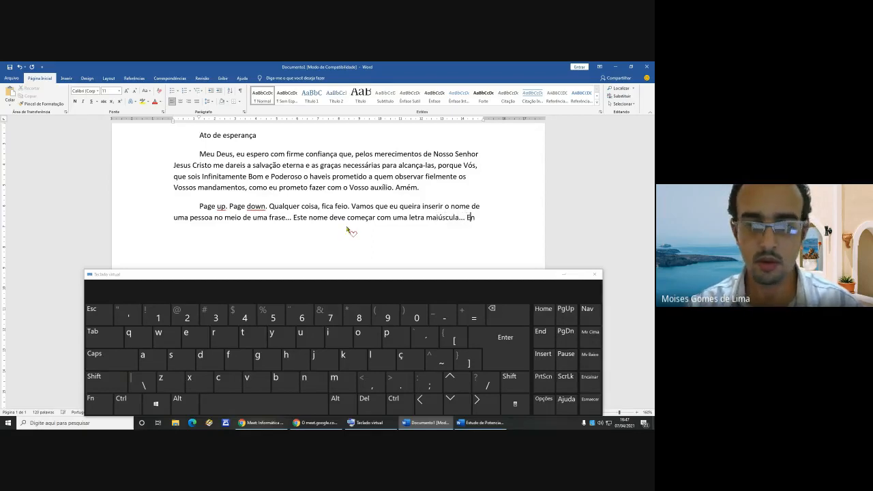
- Begin the next sentence with "Então para escrever o meu nome, por exemplo,", correcting the misspelled "Então"
key("Return")
type("Enãto")
key("BackSpace")
key("BackSpace")
key("BackSpace")
key("BackSpace")
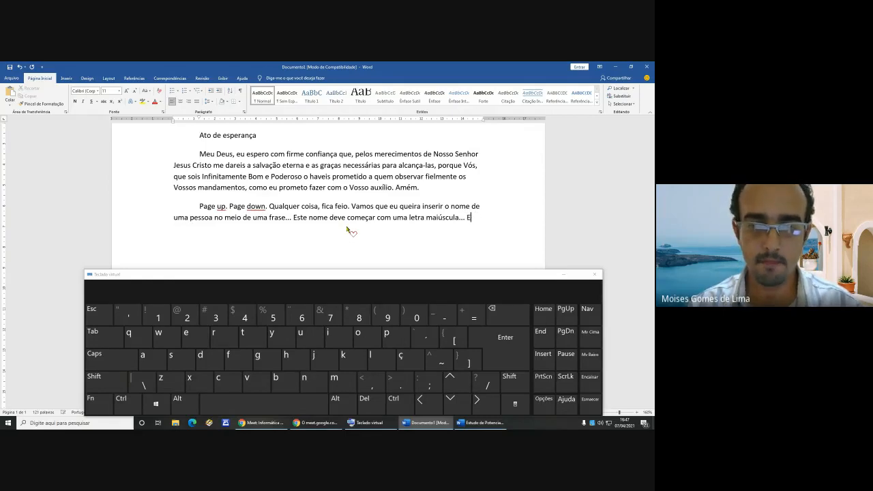
type("ntão par")
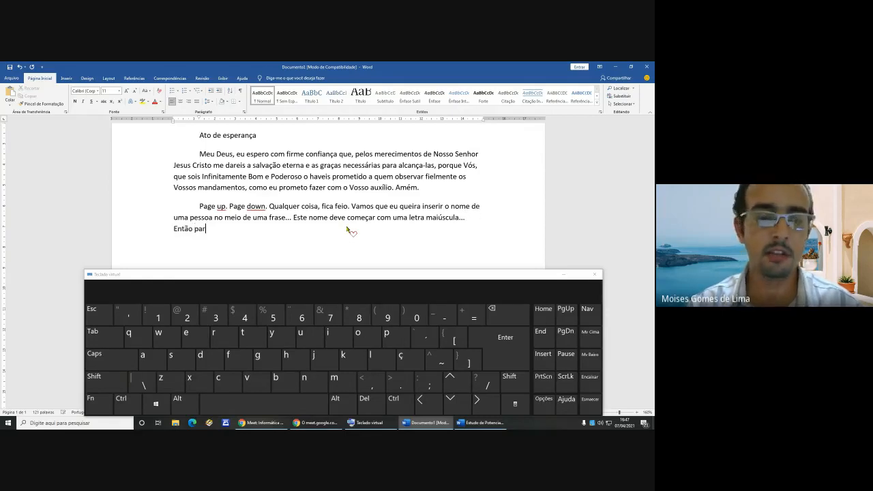
type("a escrever o m")
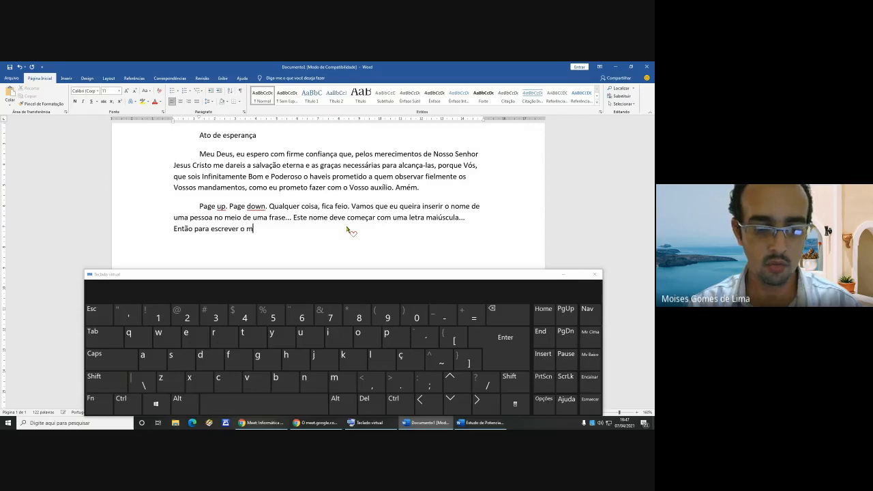
type("eu nome, por e")
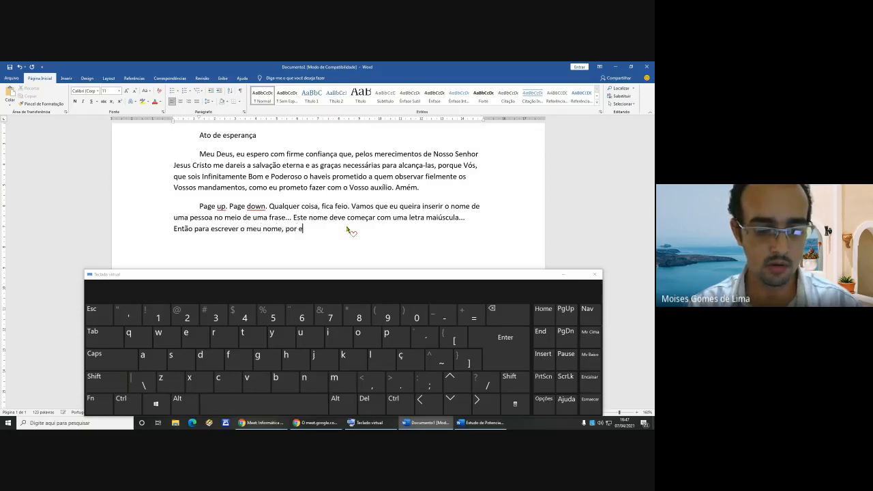
type("xemplo, ")
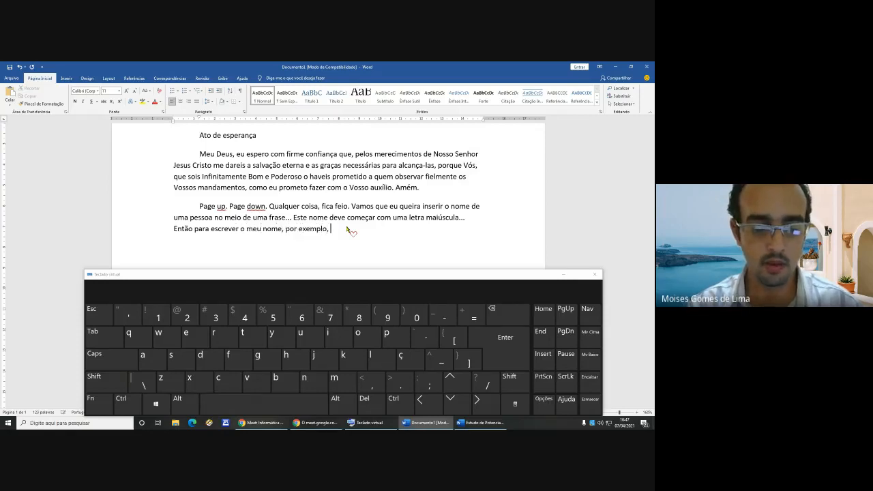
- Continue the sentence after "por exemplo," with "eu tenho que segurar a tecla “shift” e"
type("eu tenho que ")
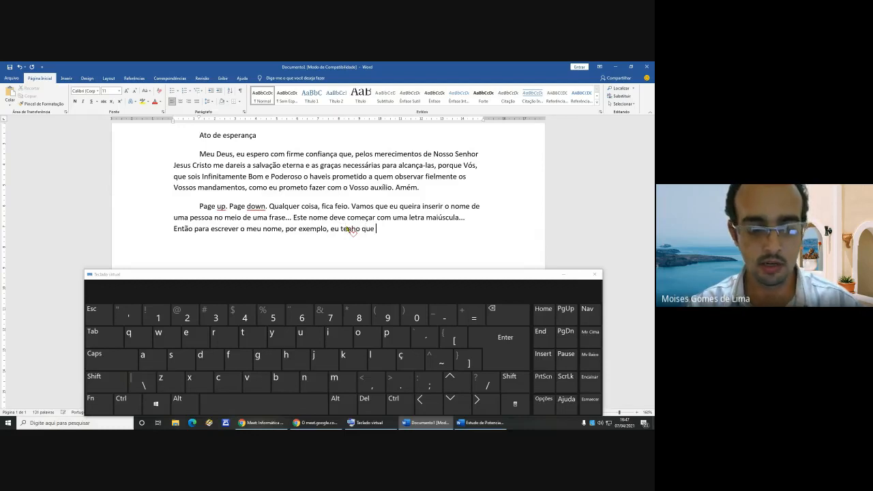
type("segurar a te")
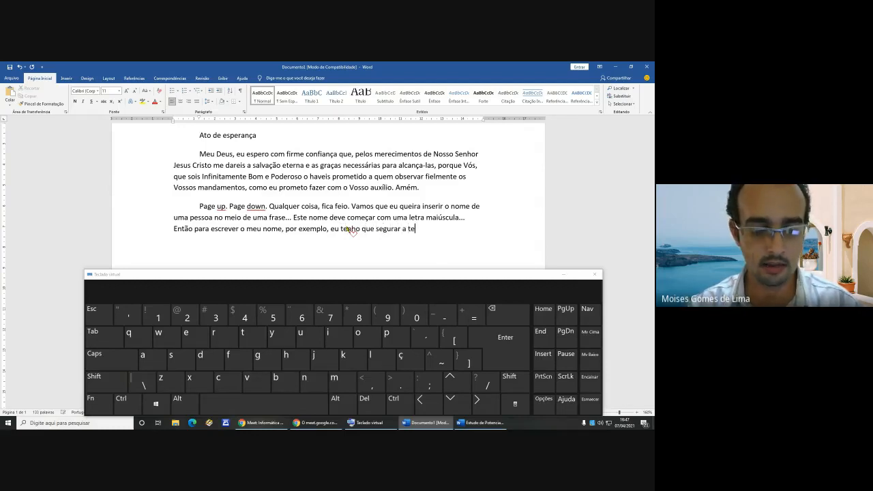
type("cla “")
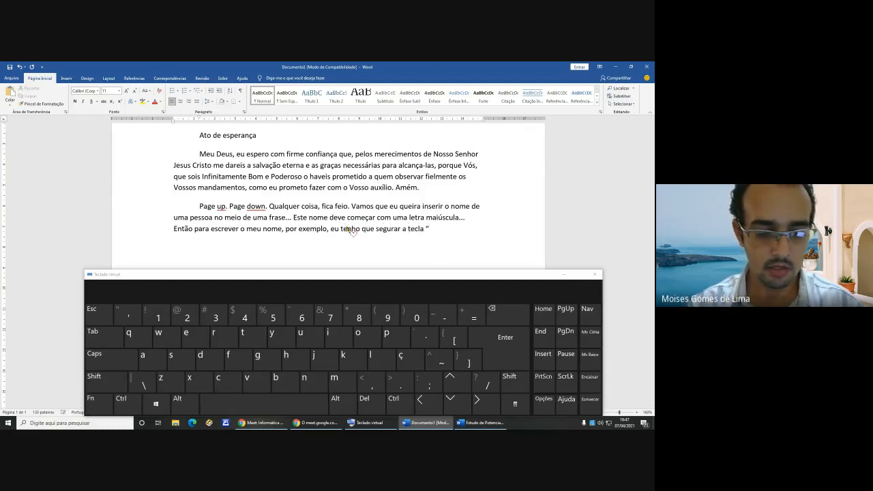
type("shift”")
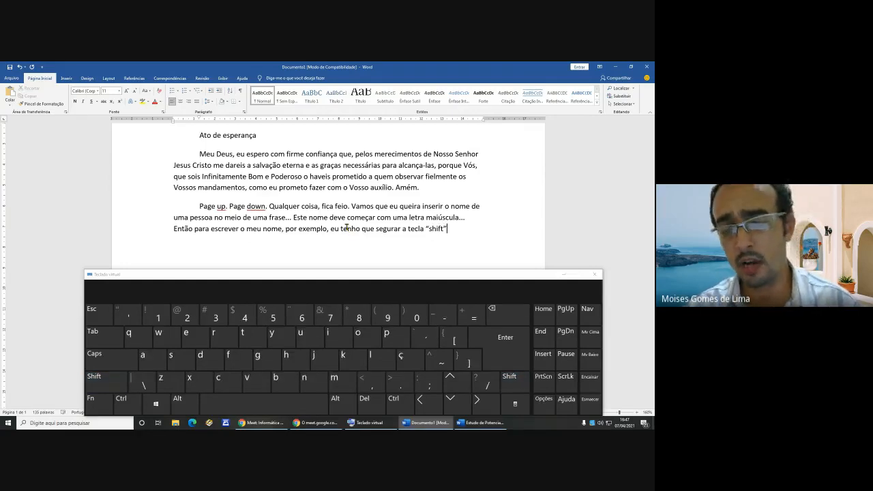
type(" e ")
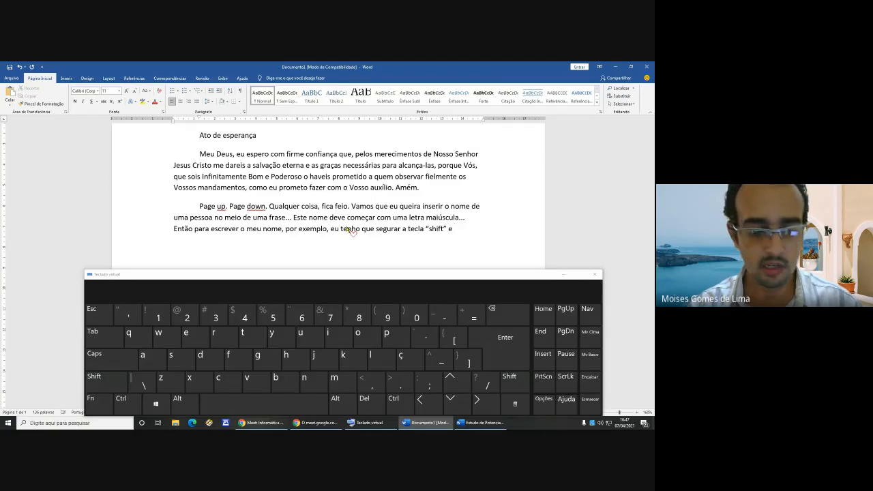
- Continue the sentence after “shift” e with "teclar a letra inicial do meu nome ao mesmo tempo:"
type("teclar a l")
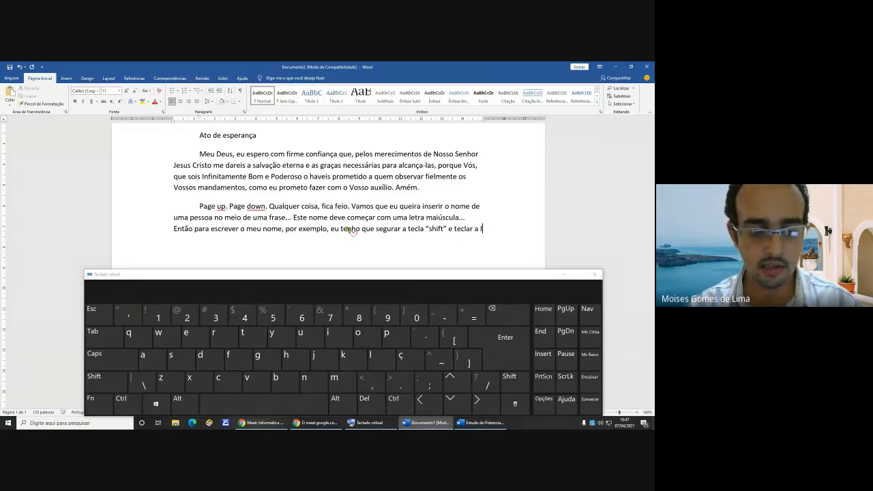
type("etra inic")
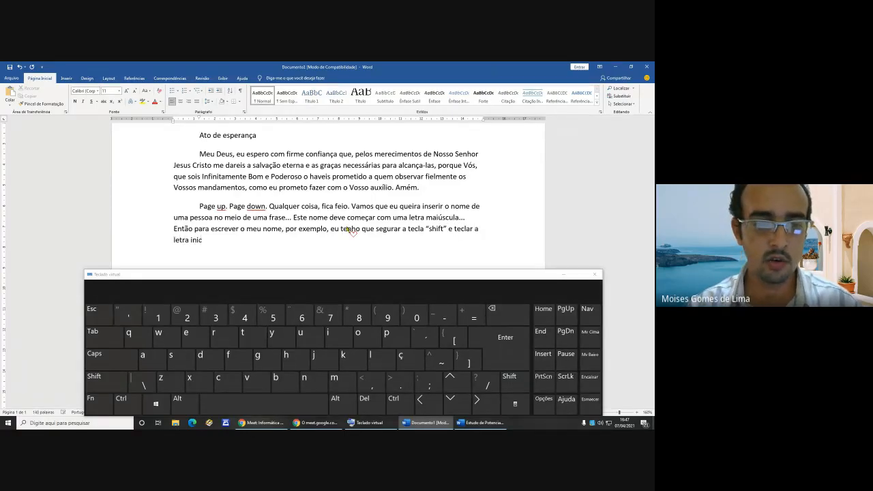
type("ial no")
key("BackSpace")
key("BackSpace")
key("BackSpace")
type("do m")
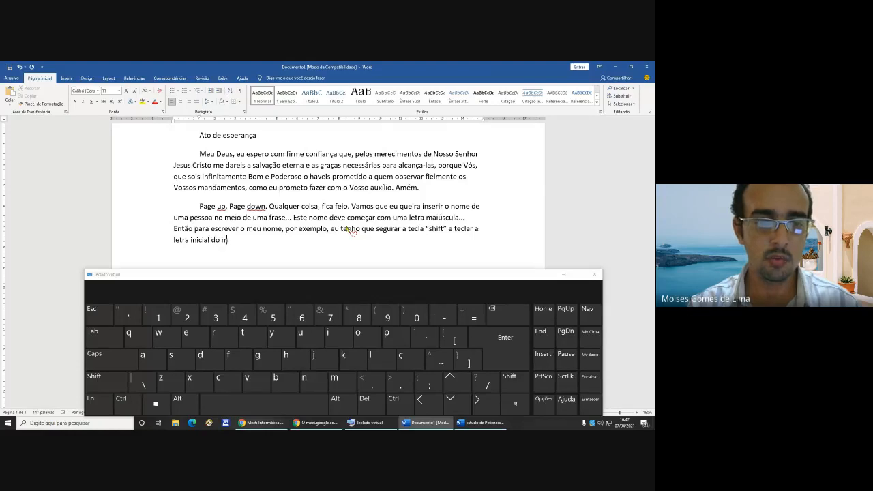
type("eu nome")
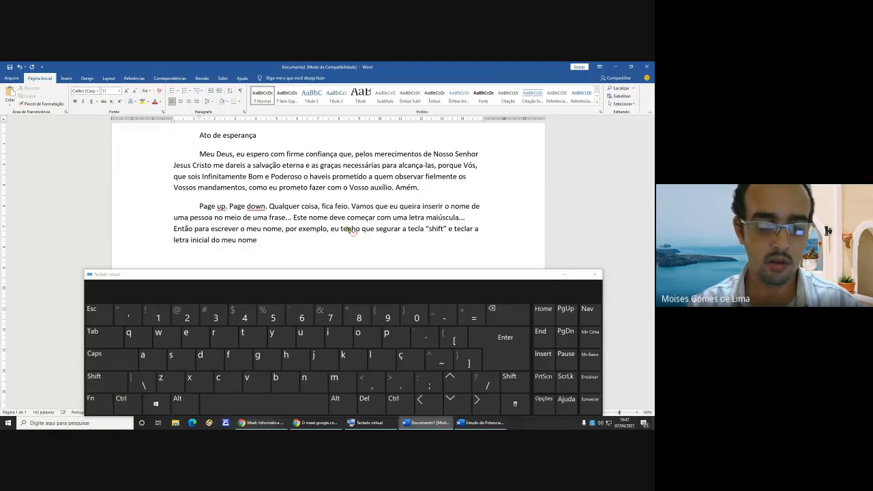
type(" ao mesmo te")
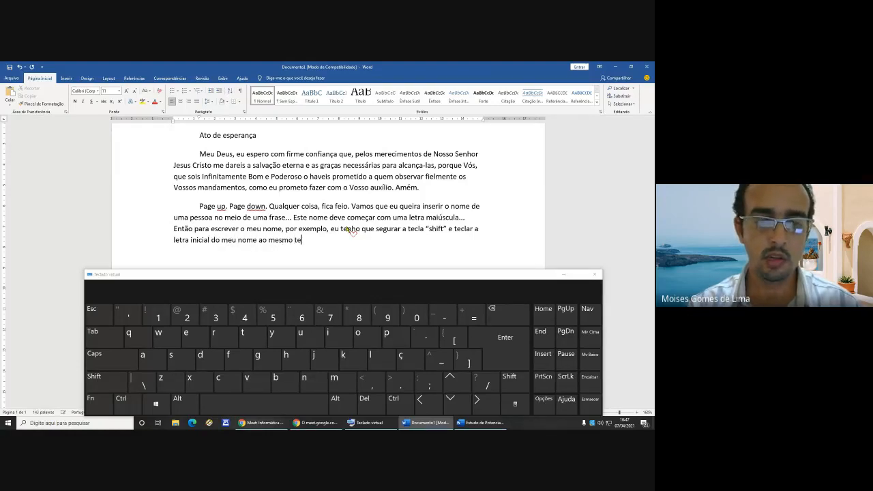
type("mpo:")
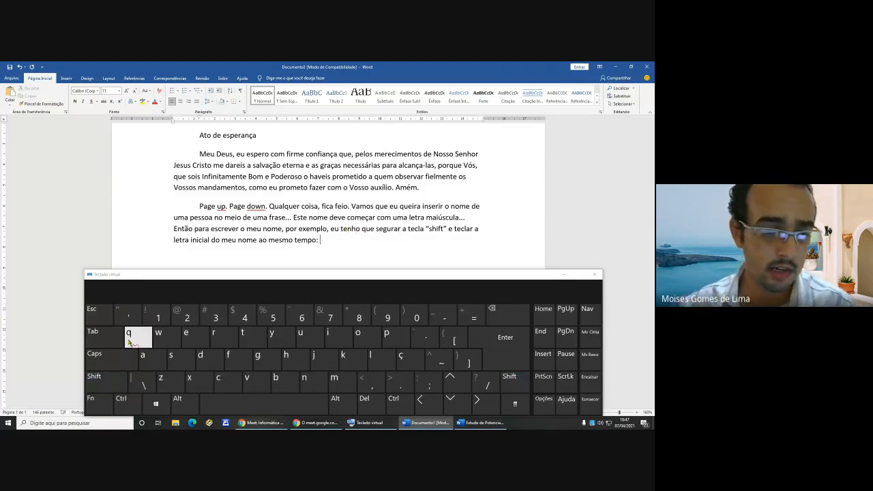
- Add the author's first name and surname after the colon, entering both capital initials through the on-screen keyboard, and end with a period
left_click(115, 384)
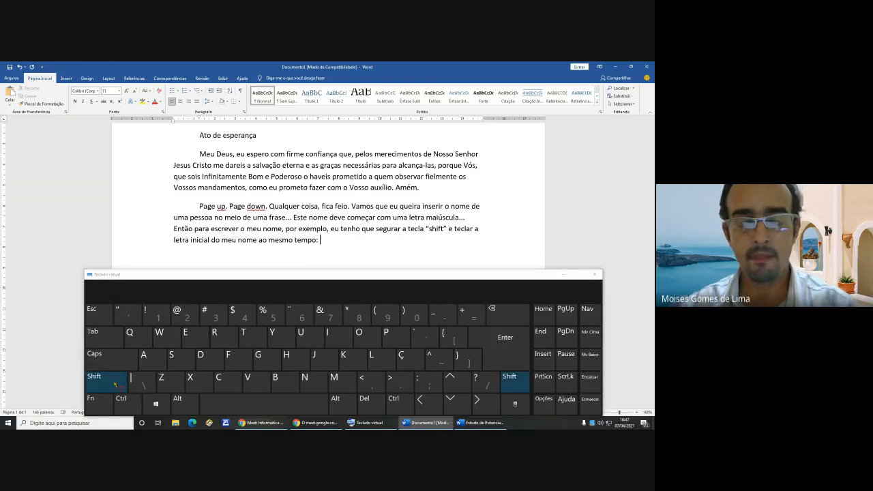
left_click(339, 382)
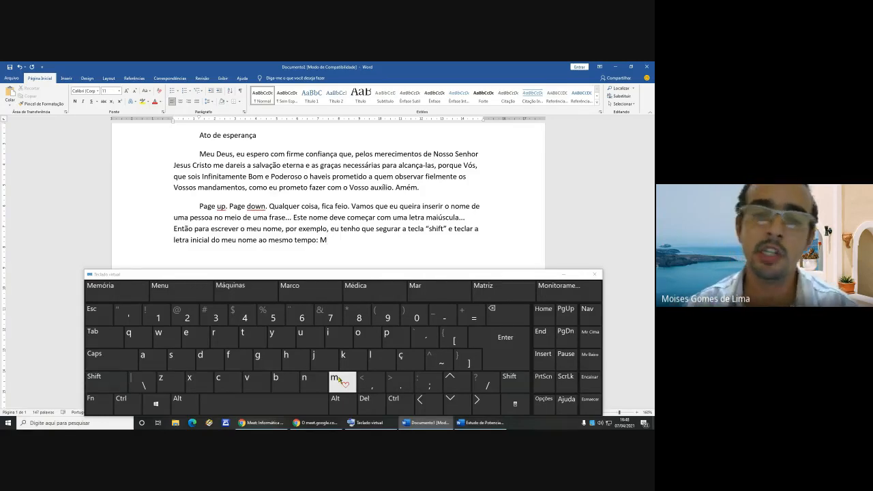
type("oisés")
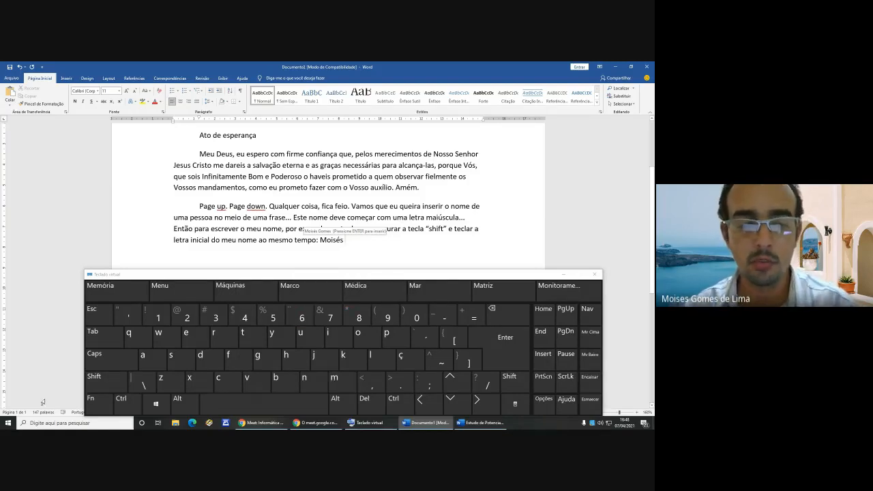
left_click(103, 386)
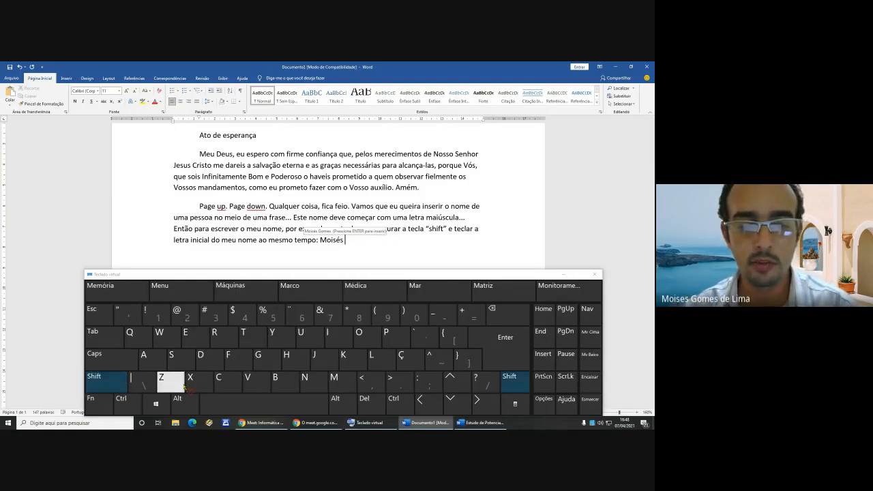
left_click(268, 359)
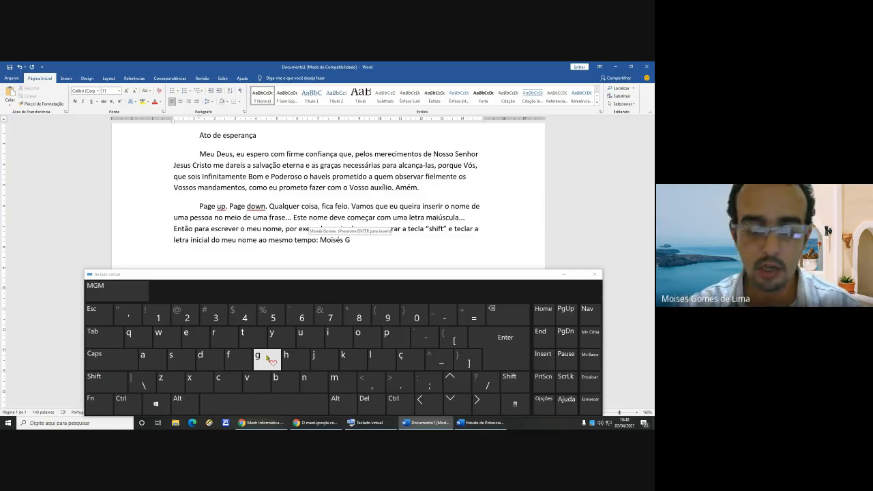
type("omes")
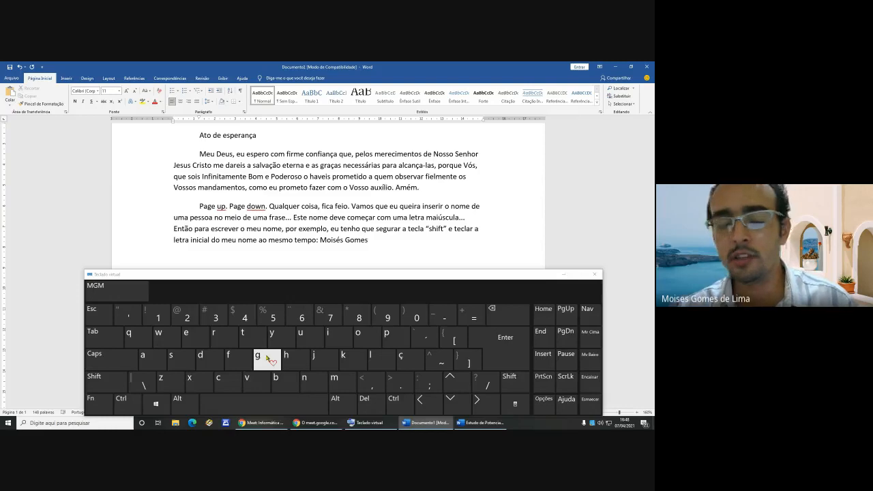
type(".")
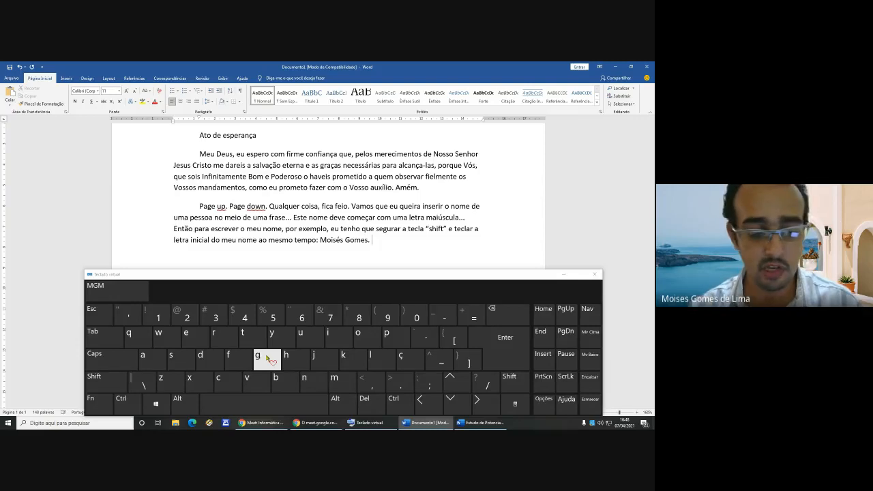
- Add the sentence "Ou você aciona a tecla “capslock”." and begin the following one with "Voce"
type(" Ou você ")
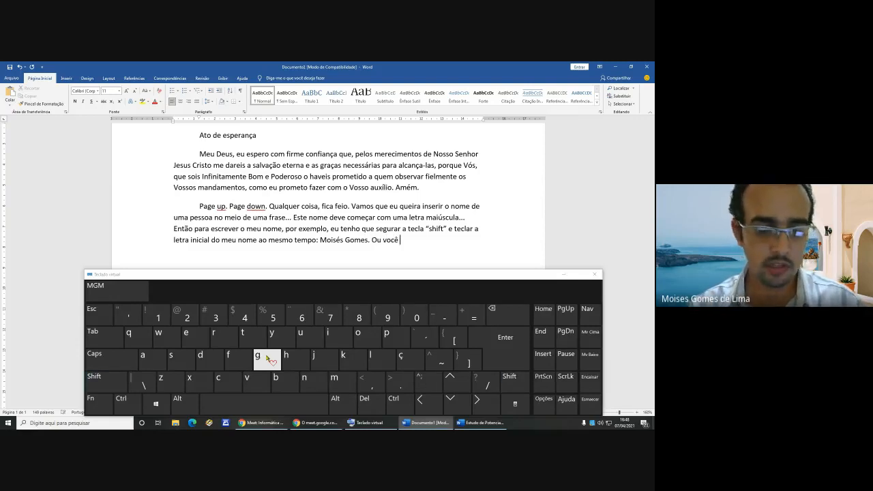
type("aciona a tecla")
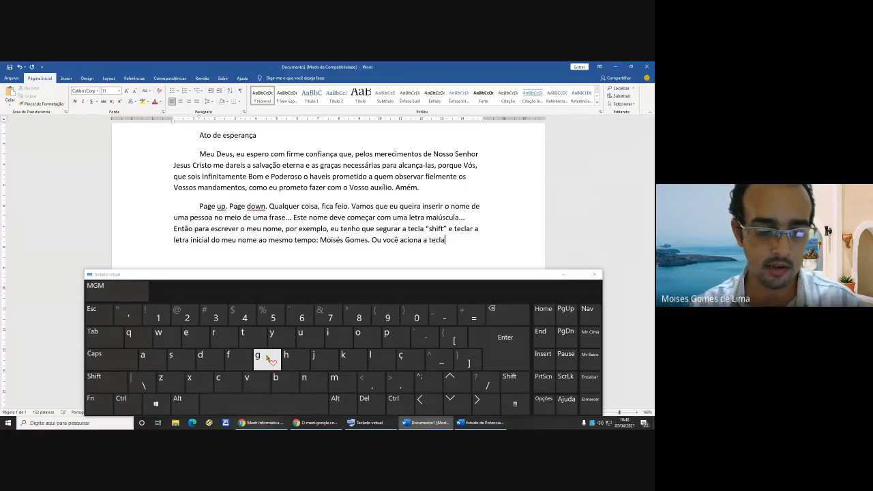
type(" \"capsloc")
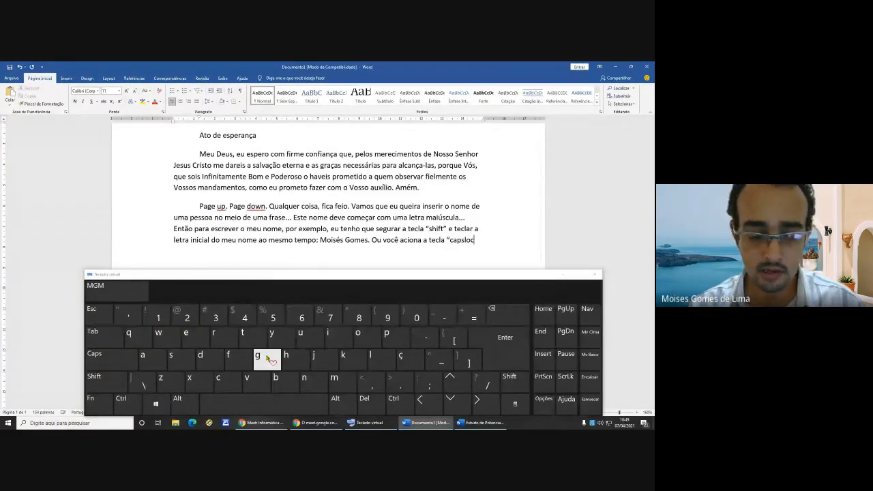
type("k\"")
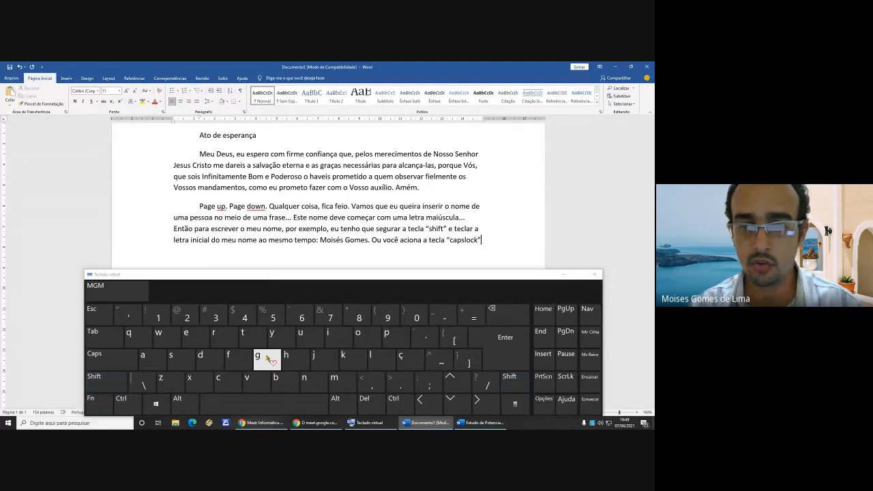
type(".")
key("Return")
type("Voce")
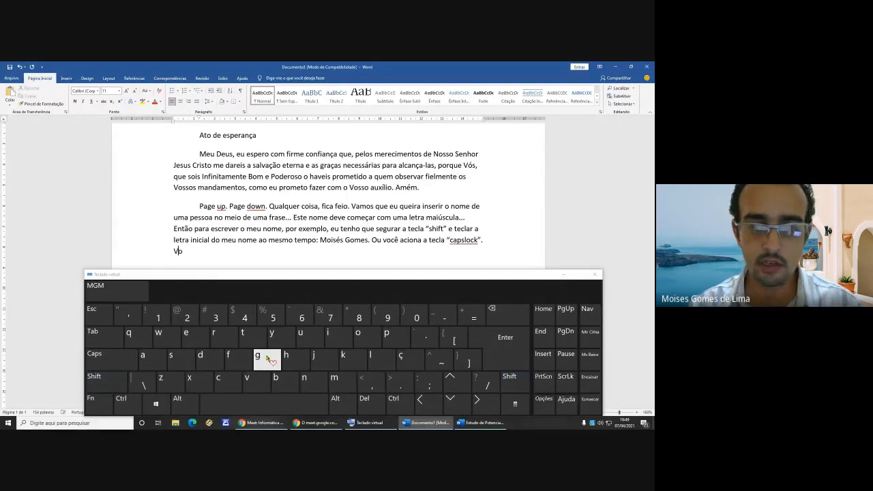
- Try to retype the final letter of "Voce" as "ê", including with the on-screen keyboard's circumflex
key("BackSpace")
key("BackSpace")
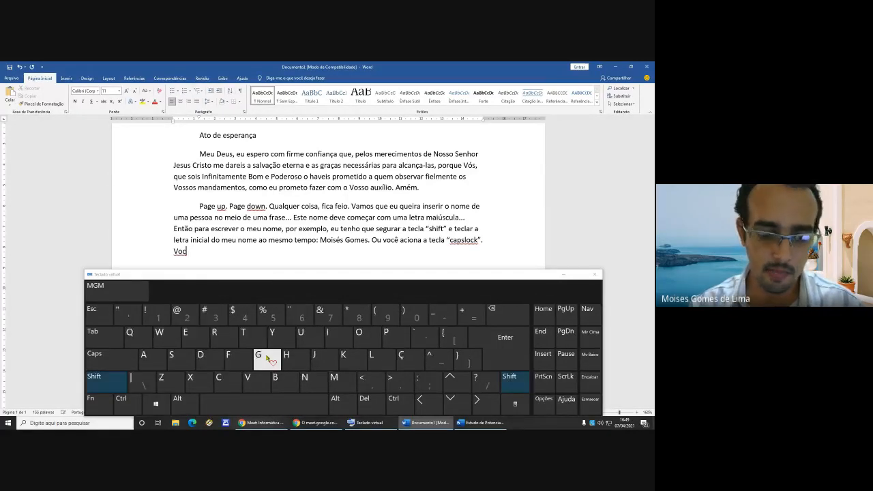
type("ê")
key("BackSpace")
type("ê")
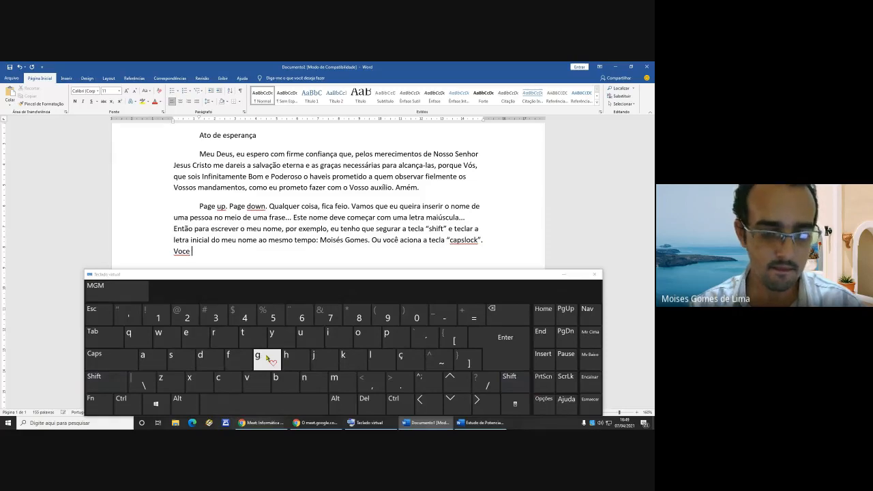
key("BackSpace")
key("BackSpace")
type("ê")
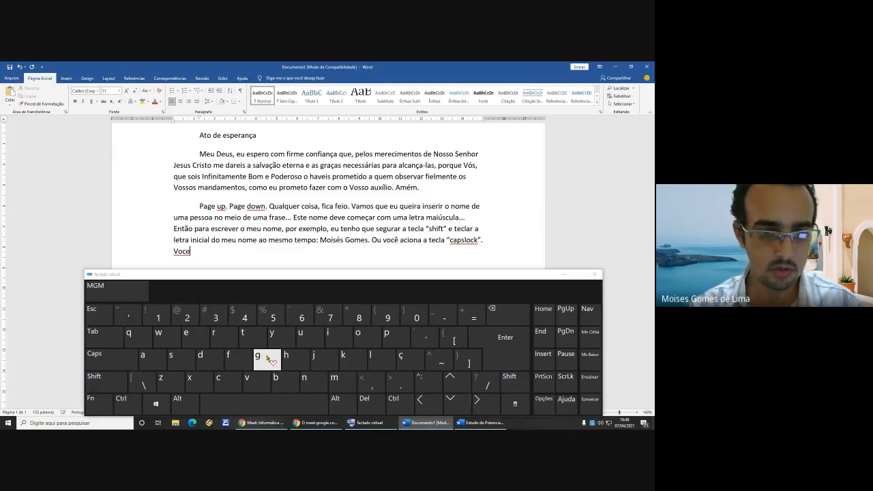
key("BackSpace")
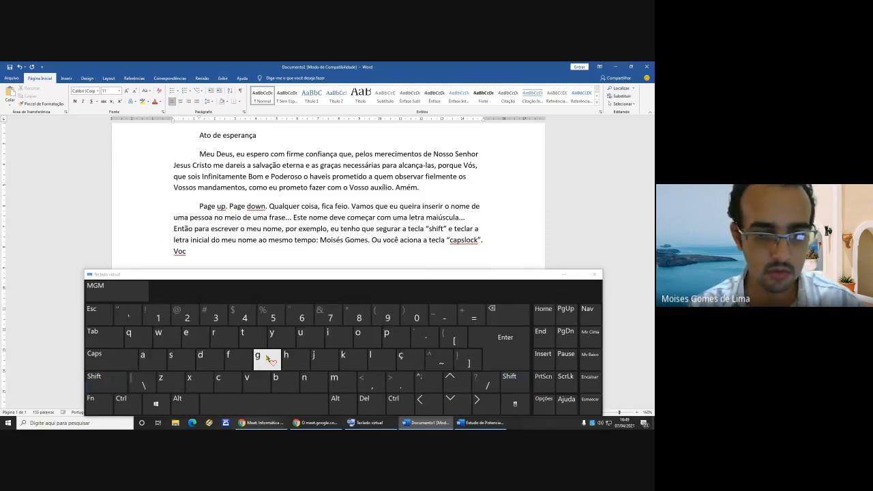
type("e")
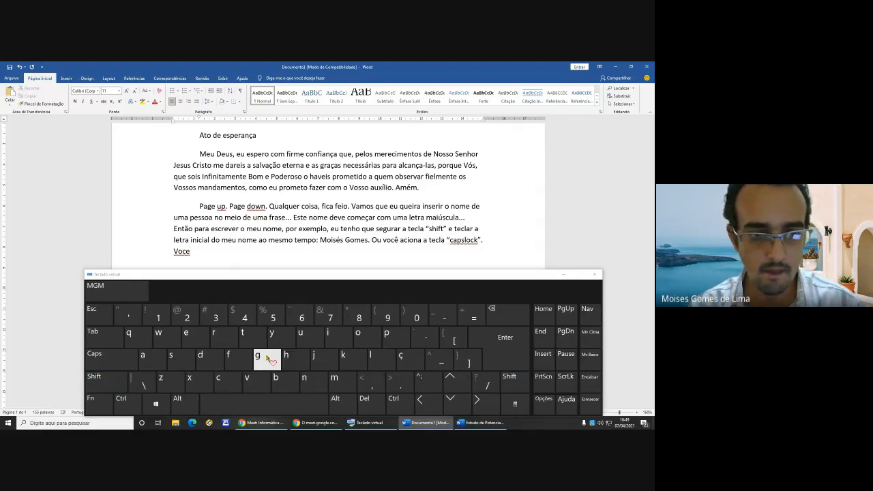
key("BackSpace")
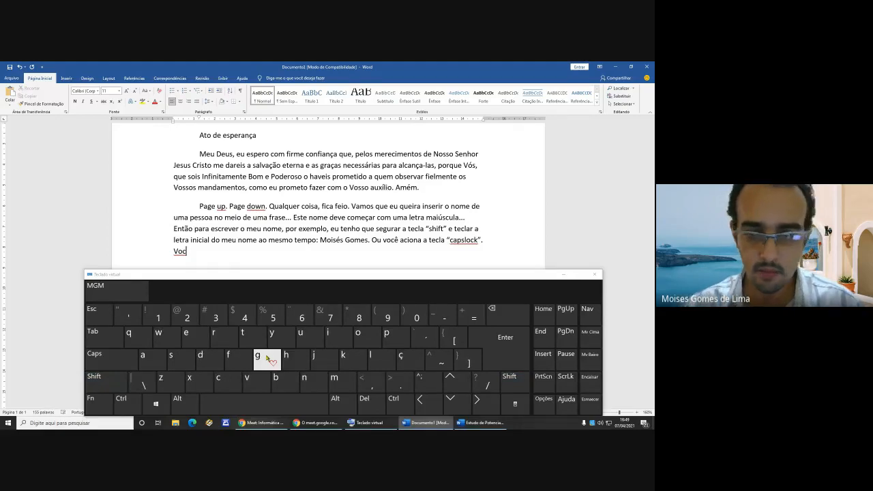
left_click(119, 384)
left_click(442, 362)
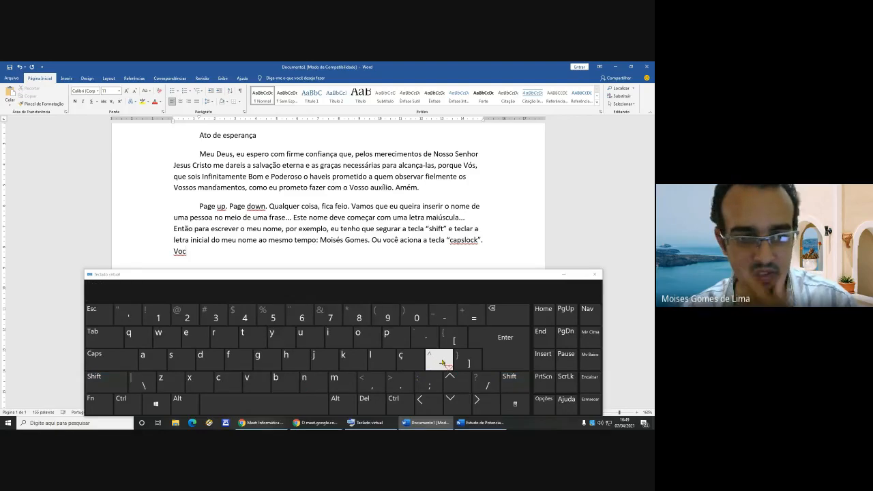
type("e")
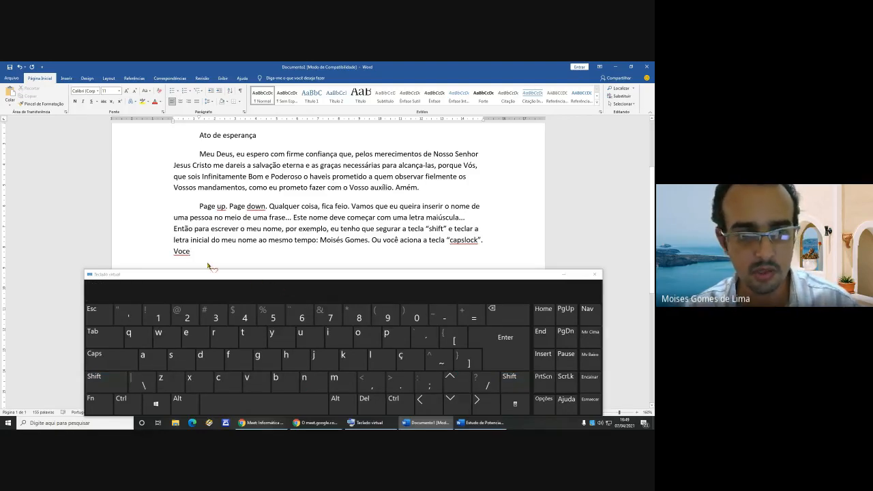
- Replace "Voce" with the suggested spelling "Você" and follow it with the word "vai"
right_click(183, 252)
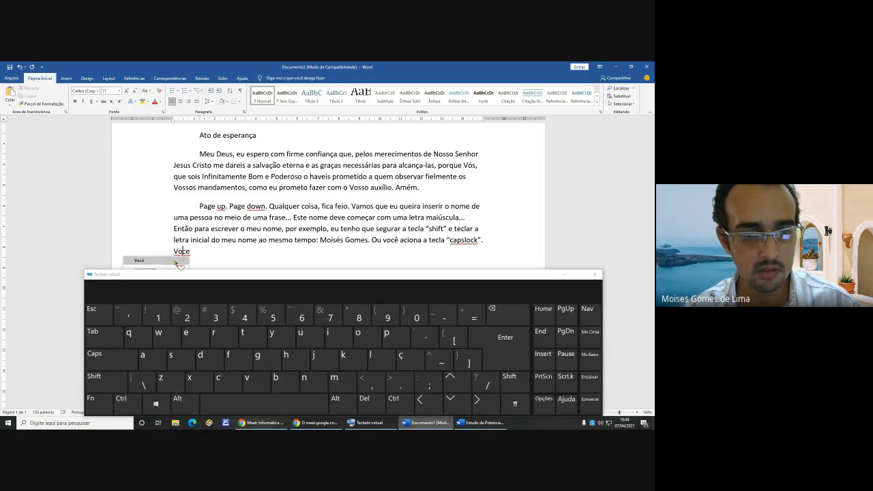
left_click(176, 262)
type("v")
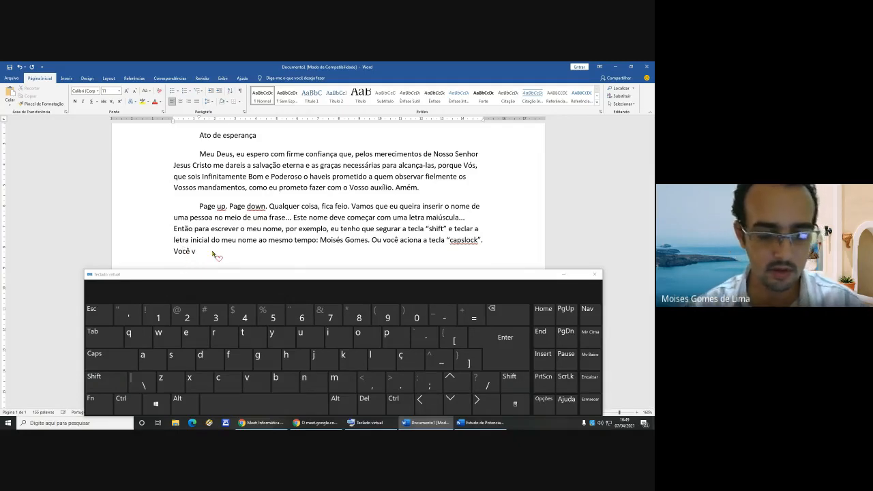
type("ai someg")
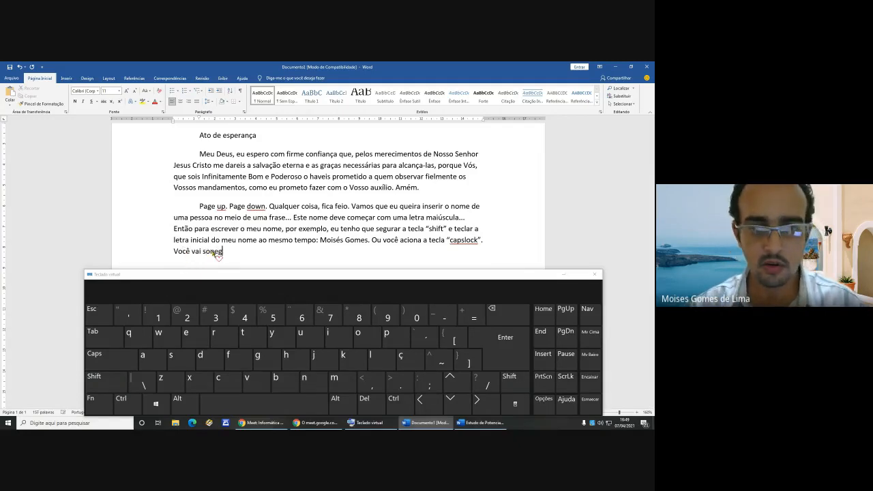
key("BackSpace")
key("BackSpace")
key("BackSpace")
key("BackSpace")
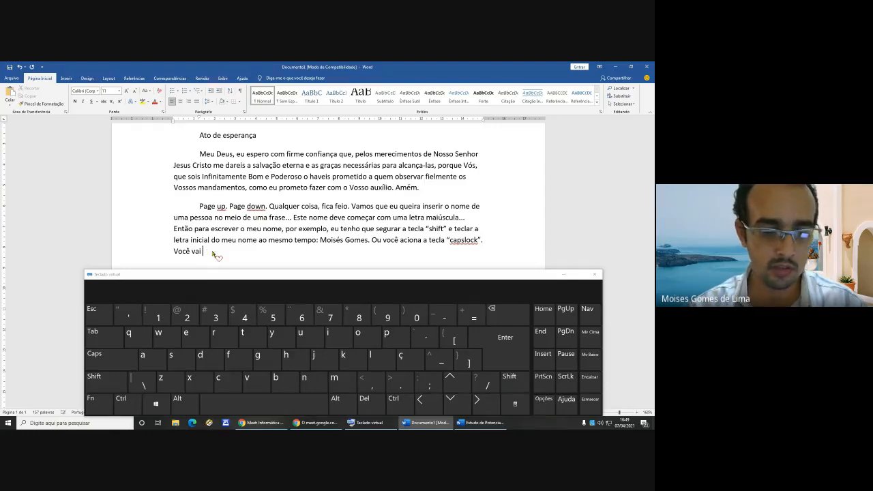
- Continue the sentence with "conseguir digitar todas as letras maiúsculas com o “capslock” ativado:" and turn on Caps Lock
type("conseui")
key("BackSpace")
key("BackSpace")
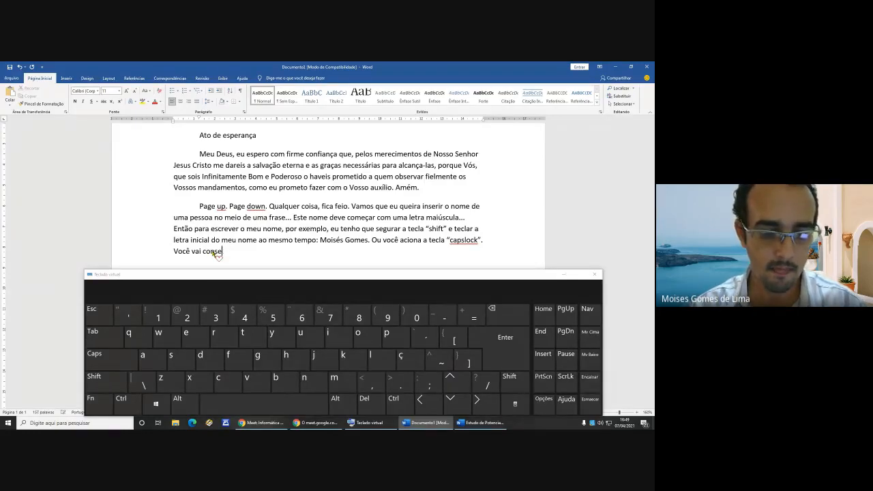
type("guir digitar")
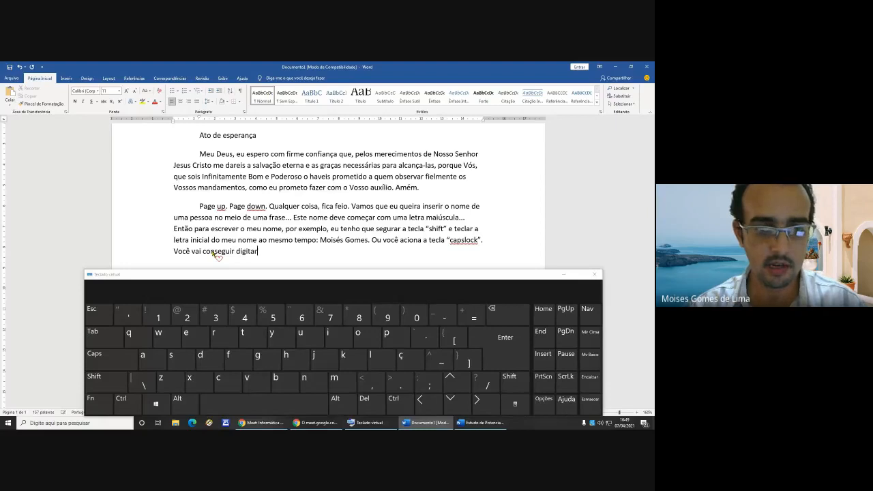
type(" todas as ")
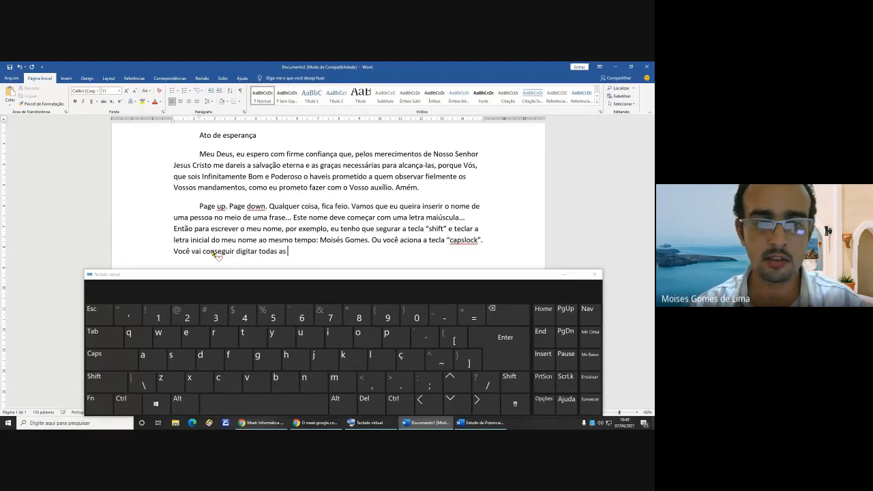
type("letras ")
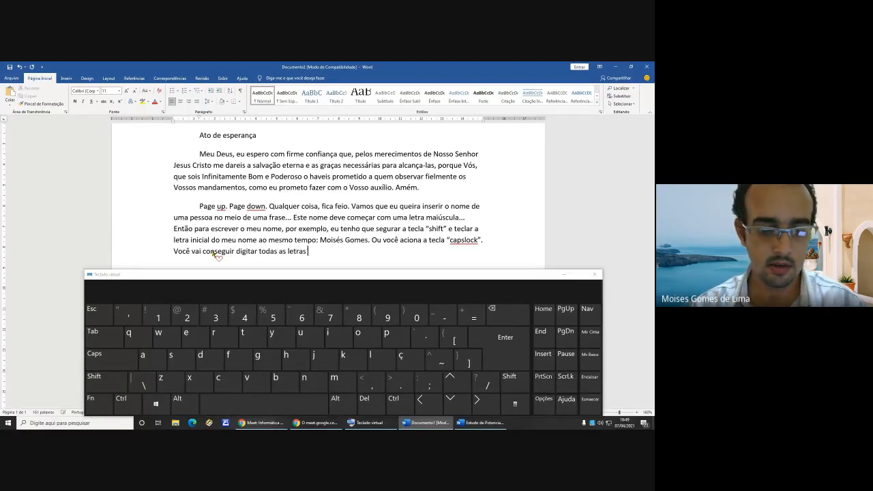
type("maiús")
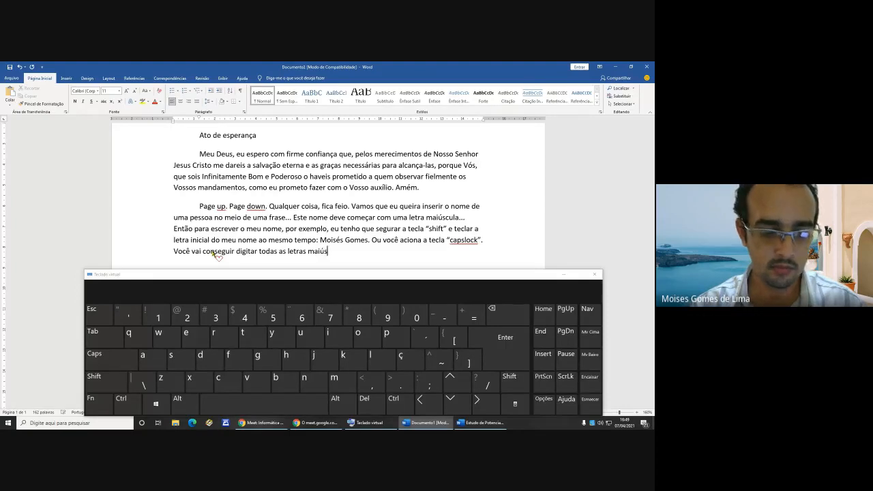
type("culas com o \"")
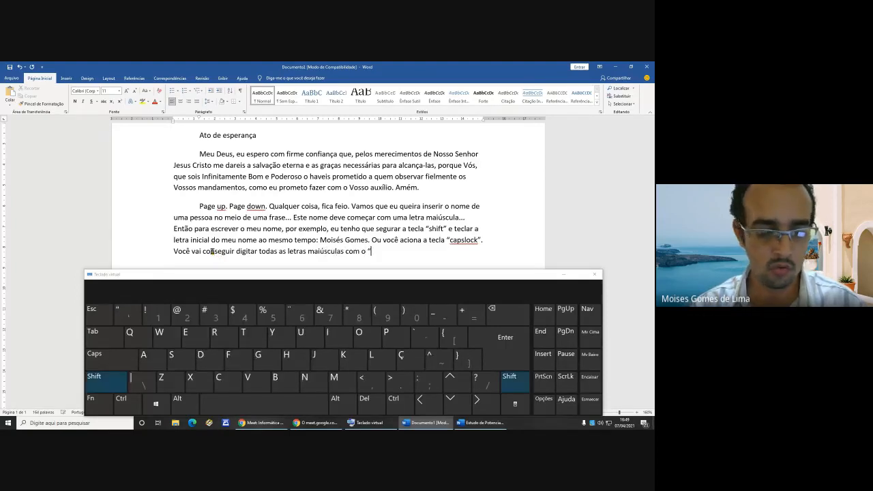
type("caps")
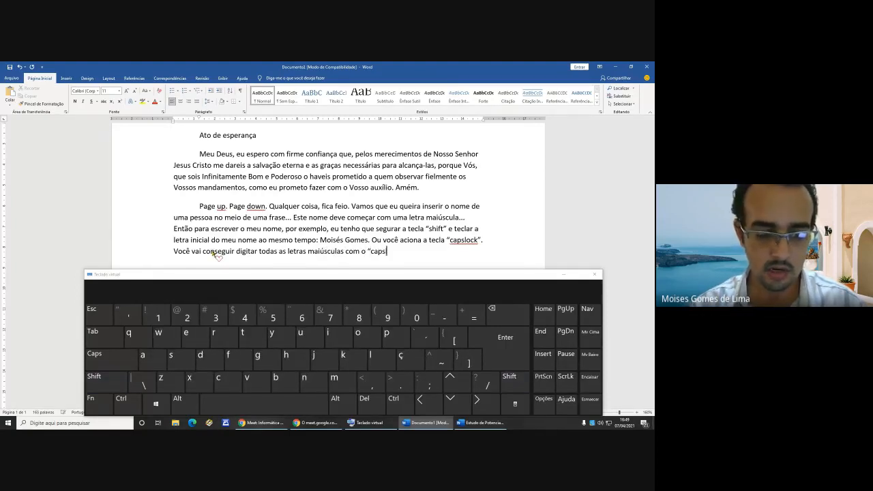
type("lock\" ativ")
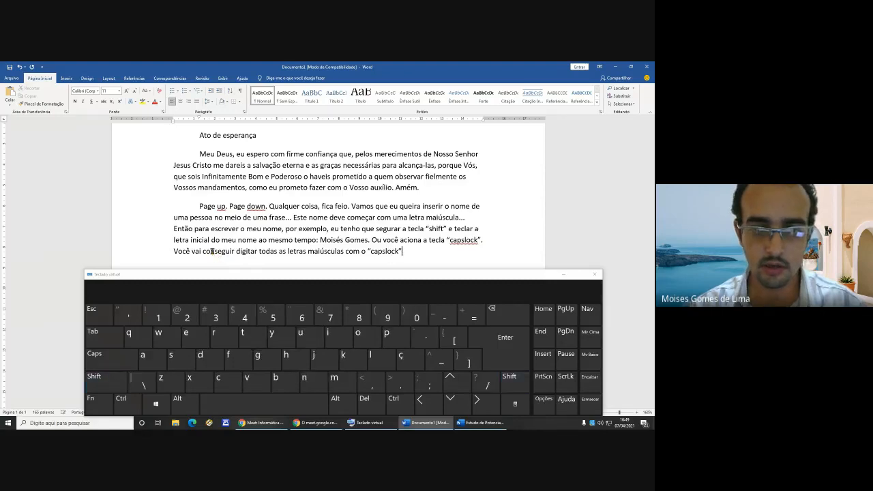
type("ado:")
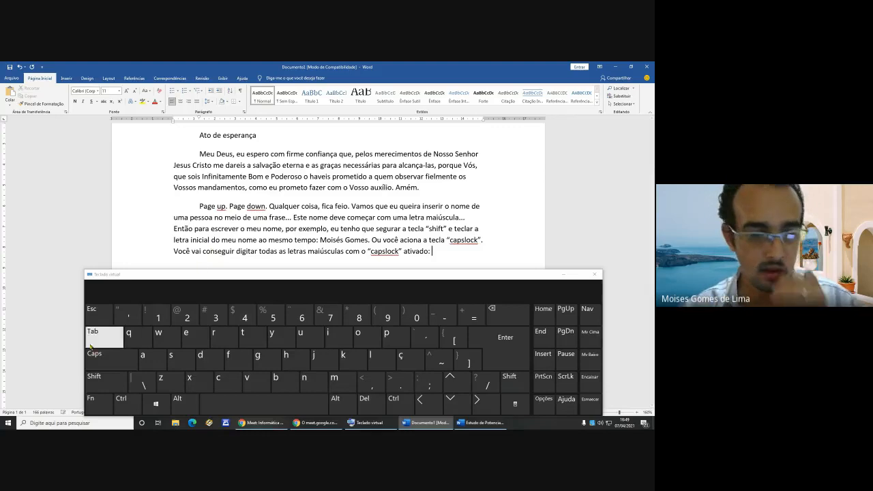
left_click(109, 358)
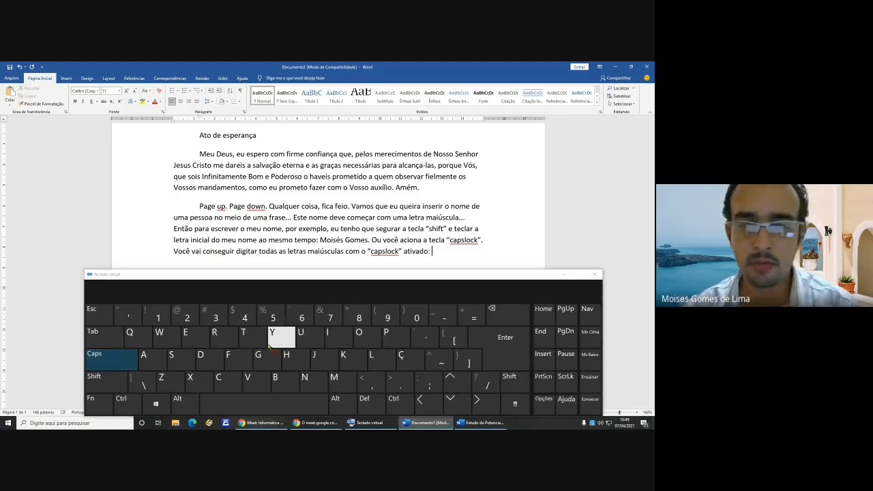
left_click(262, 385)
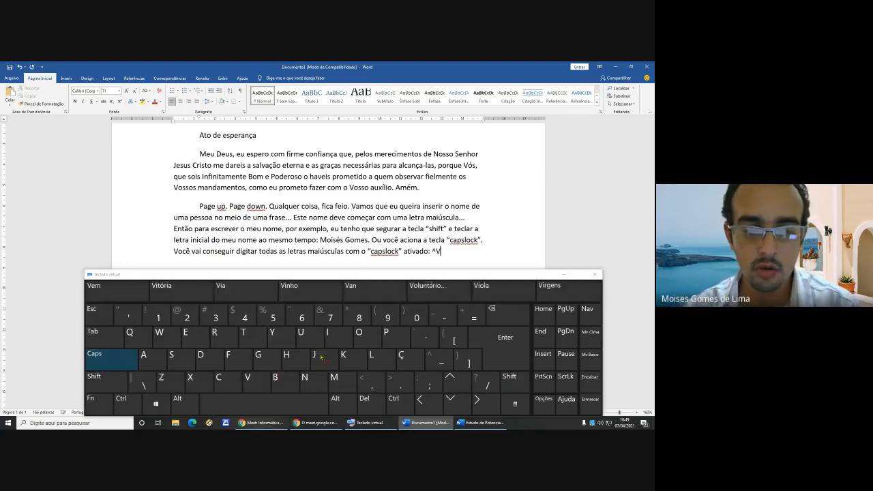
left_click(359, 334)
left_click(300, 334)
left_click(280, 407)
left_click(220, 382)
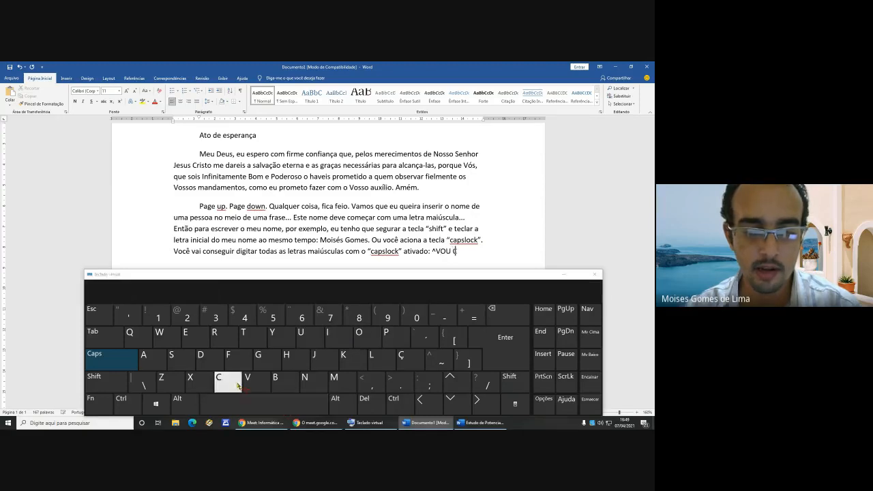
left_click(365, 337)
left_click(498, 313)
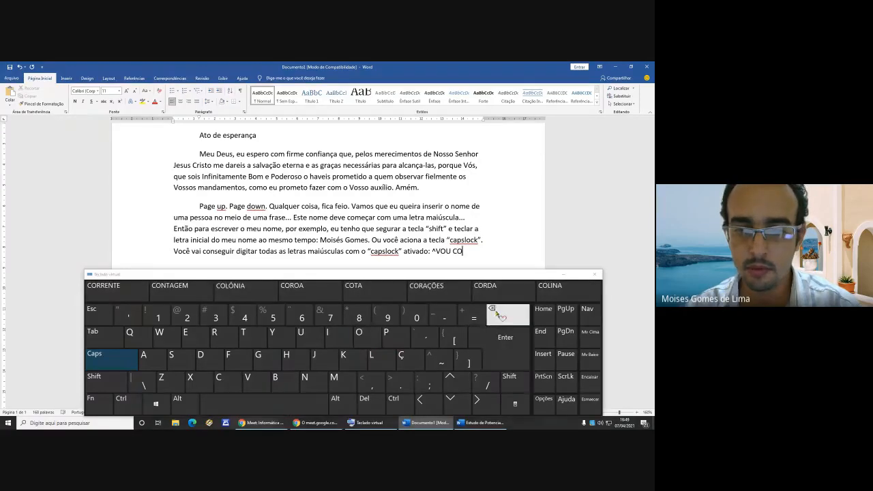
left_click(498, 314)
left_click(498, 313)
left_click(498, 314)
left_click(498, 313)
left_click(498, 314)
left_click(498, 314)
- Write "COMEÇAR A DIGITAR." in capitals after the colon, entering its first four letters through the on-screen keyboard
left_click(225, 380)
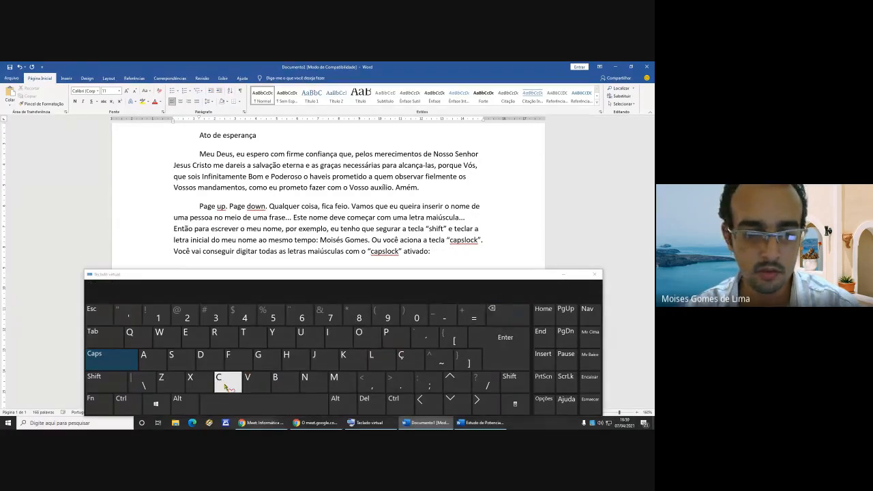
left_click(363, 333)
left_click(345, 377)
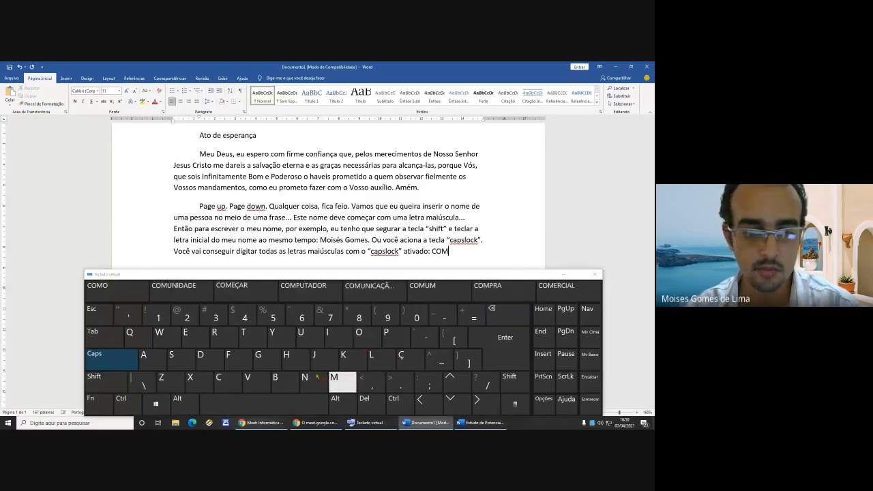
left_click(188, 333)
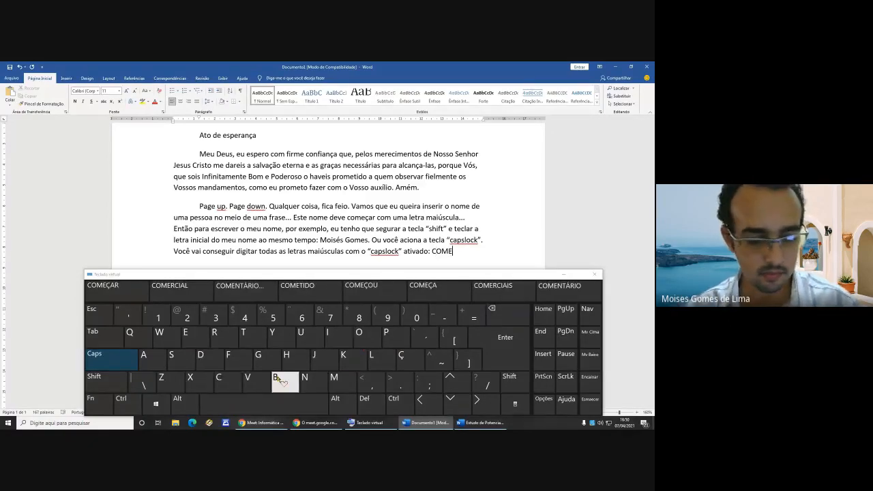
type("COMEÇ")
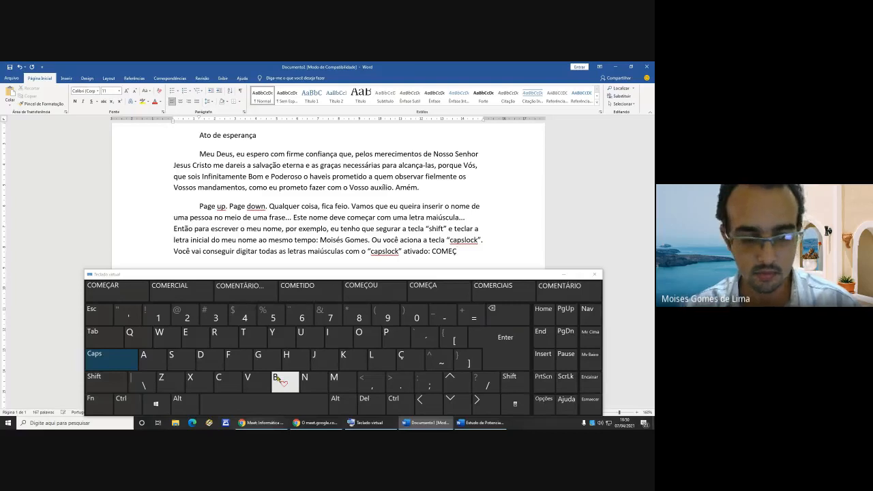
type("AR A DIG")
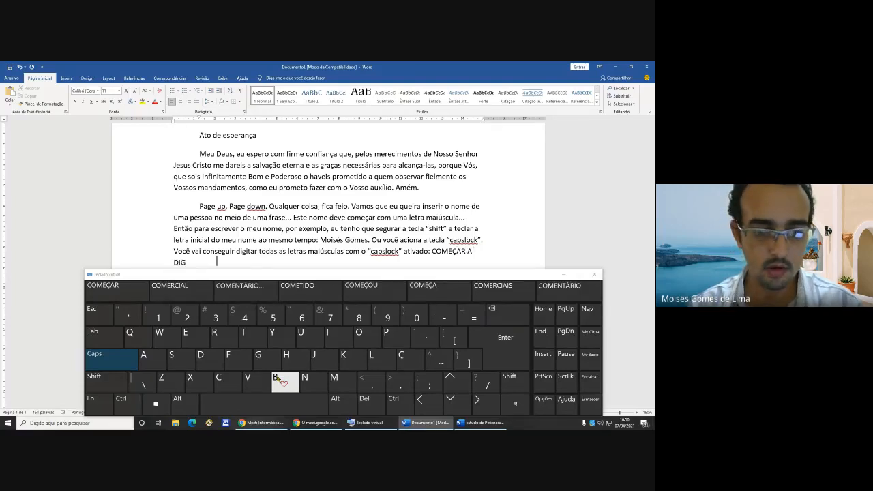
type("ITAR. C")
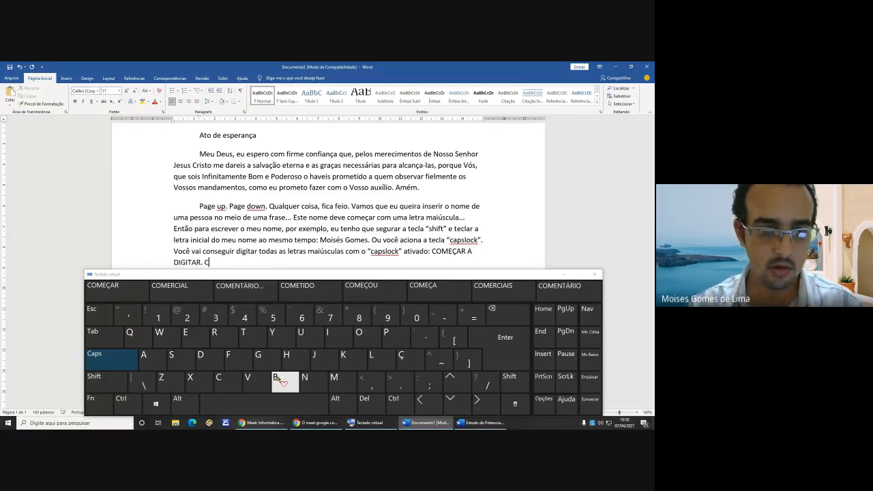
- Add the all-capitals sentence "COM O CAPSLOCK ATIVADO, TODA A ENTRA SE DARÁ POR LETRAS MAIÚSCULAS." followed by "OK?"
type("OM O CAPSLO")
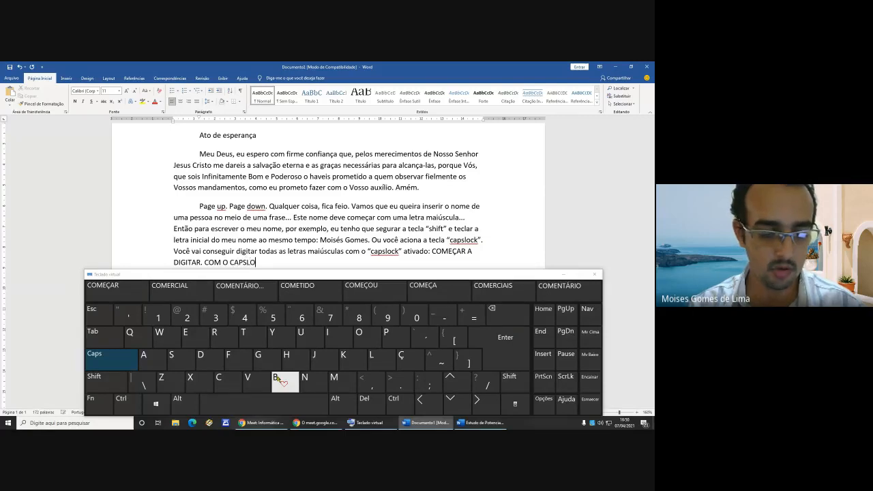
type("CK ATIVADO, ")
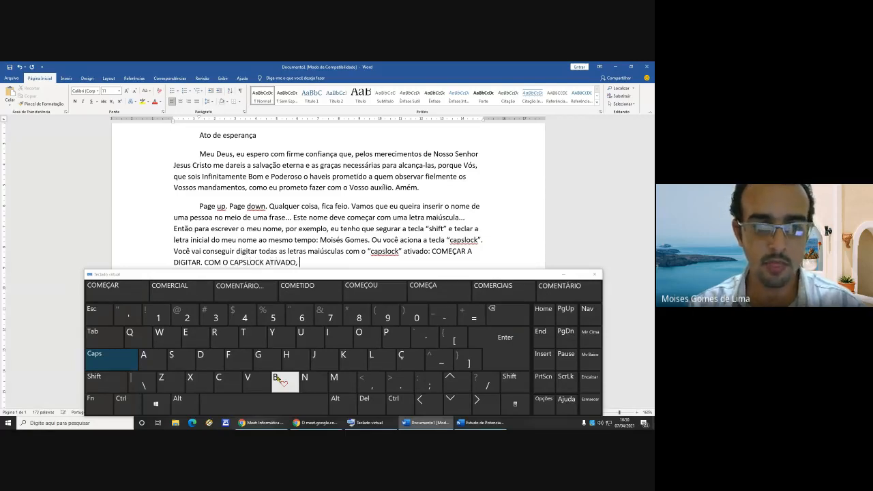
type("TODA A EN")
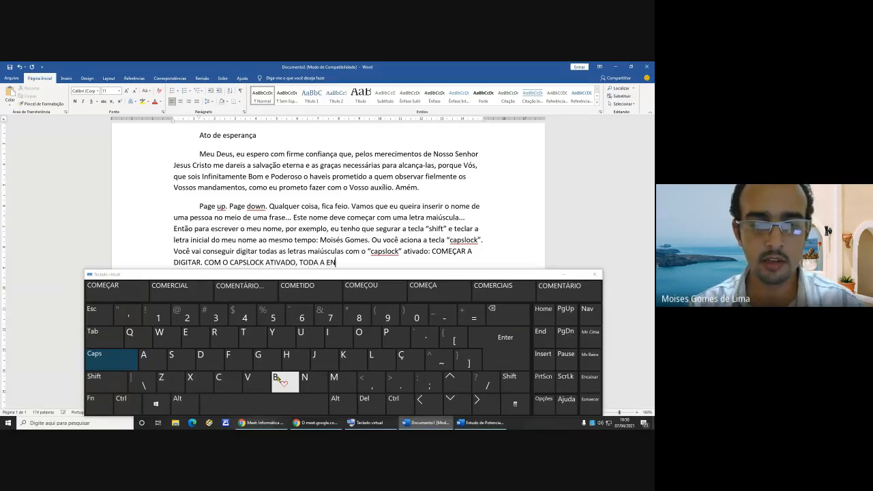
type("TRA SE DA")
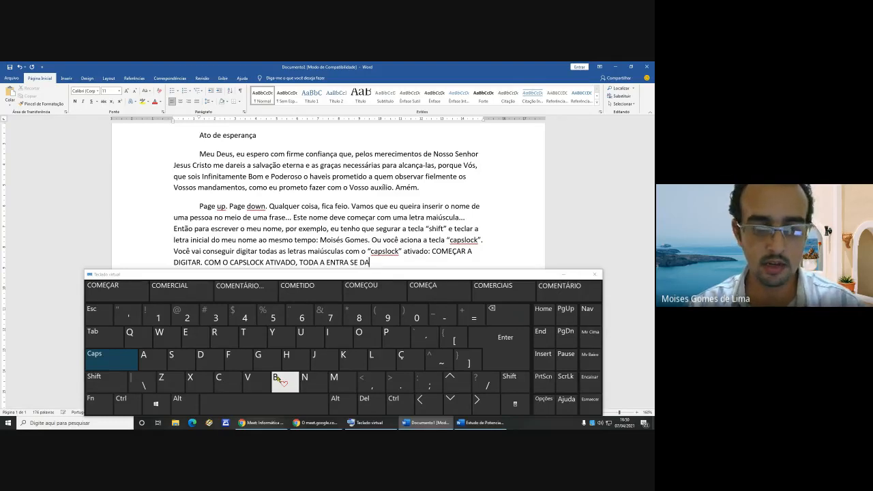
type("RÁ POR LETRA")
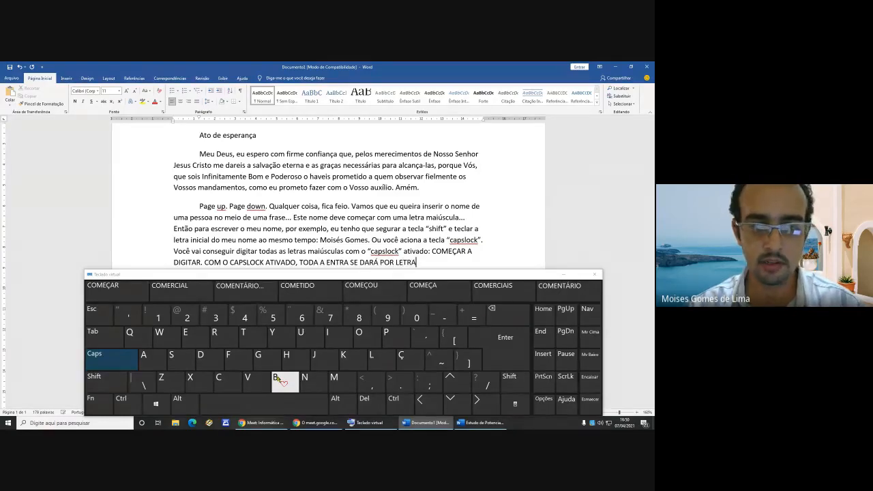
type("S MAIÚS")
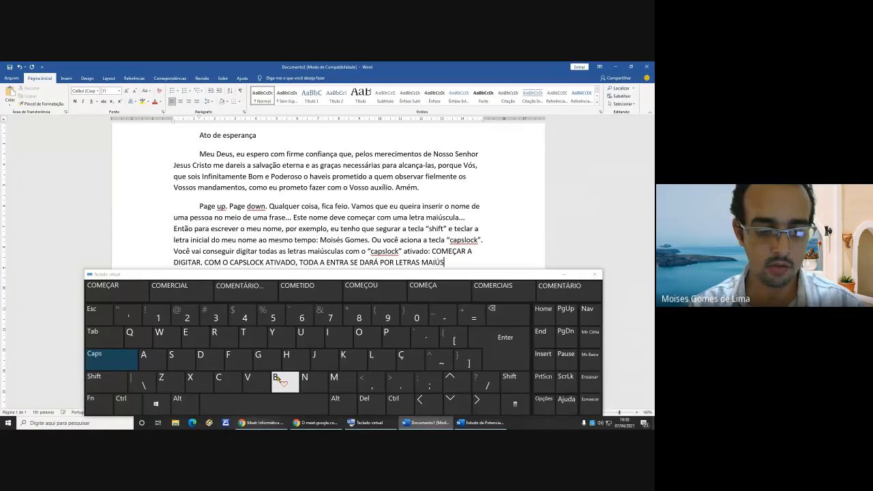
type("CULAS. ")
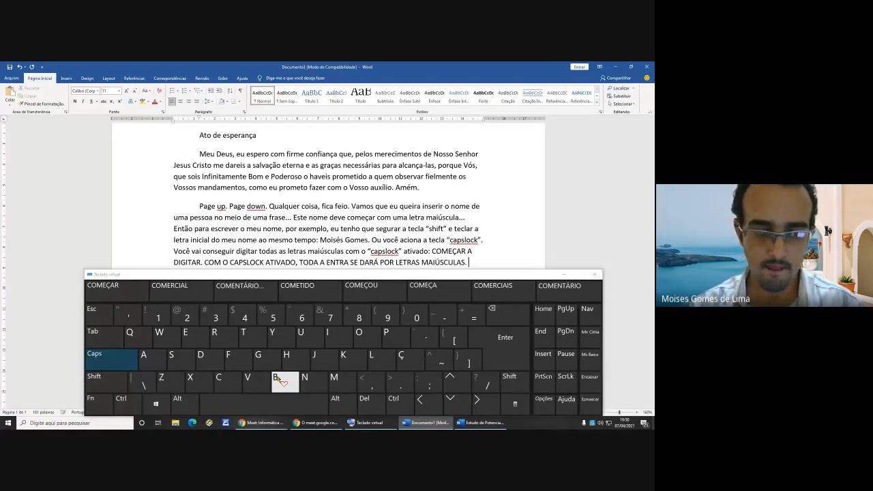
type("OK?")
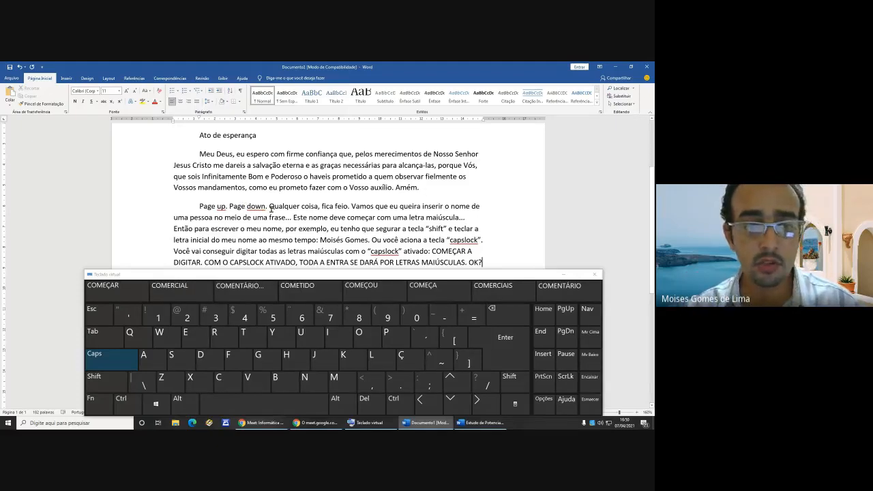
- Turn off Caps Lock and add a new paragraph below the capitalized text reading "Control - CTRL"
scroll(271, 209, "down", 1)
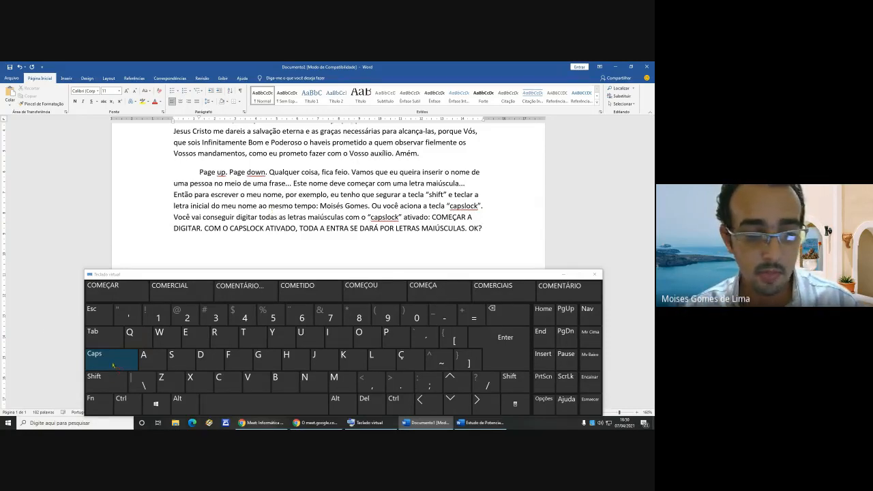
key("Caps_Lock")
scroll(240, 216, "down", 1)
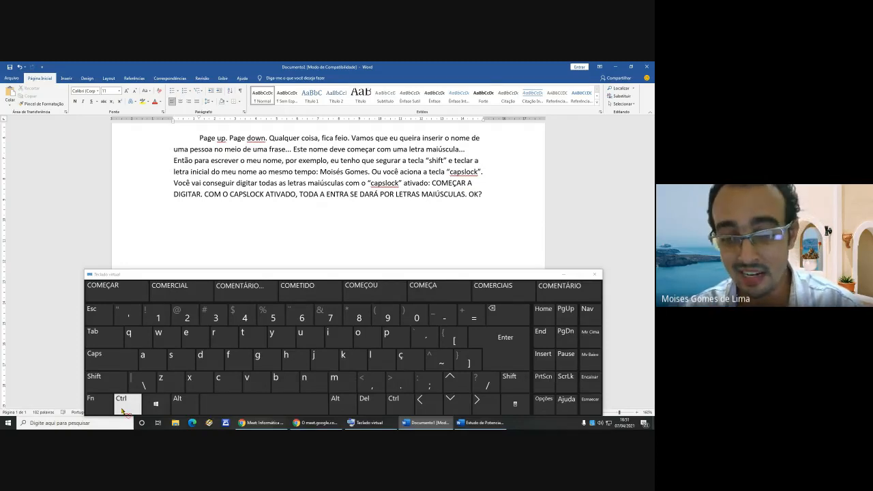
type("Control")
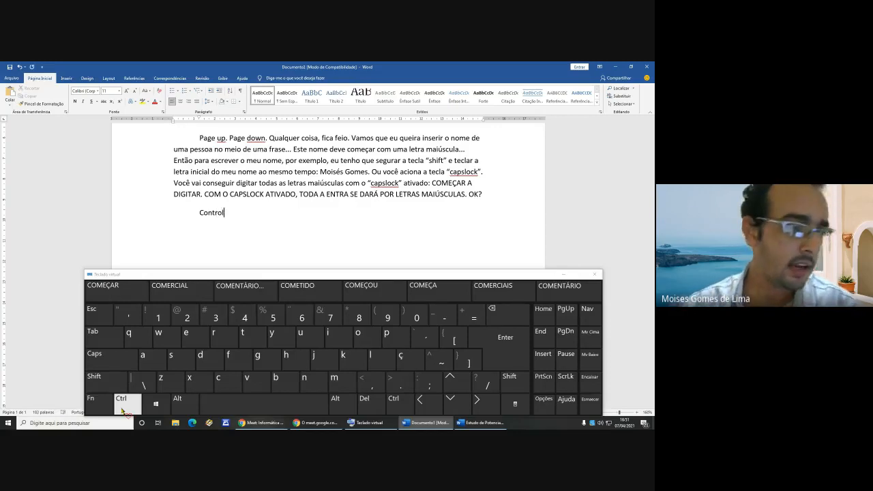
type(" -")
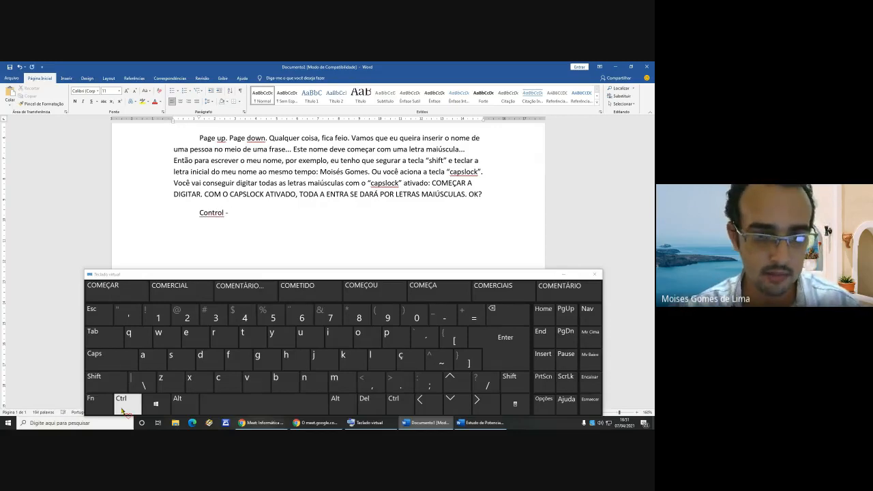
key("shift")
type("C")
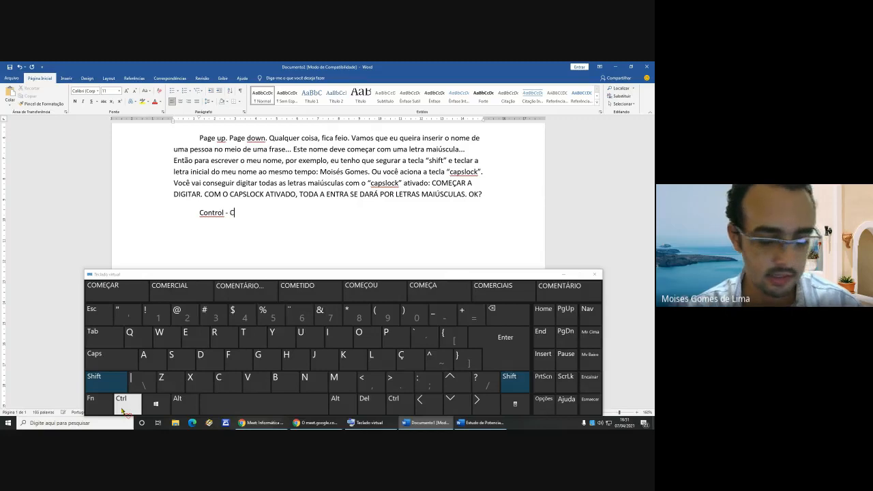
type("TRL")
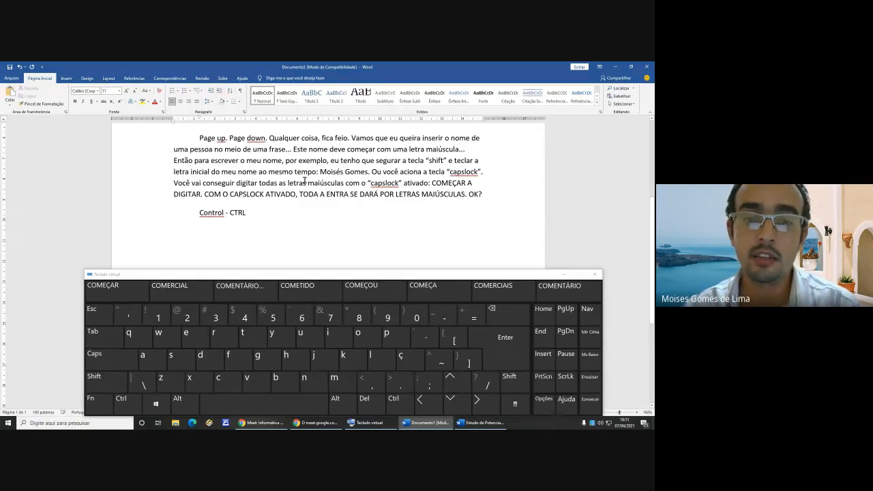
- Place the cursor in the second line of the "Ato de esperança" prayer and jump to the line's start, followed by its end
scroll(309, 186, "up", 1)
scroll(309, 185, "up", 2)
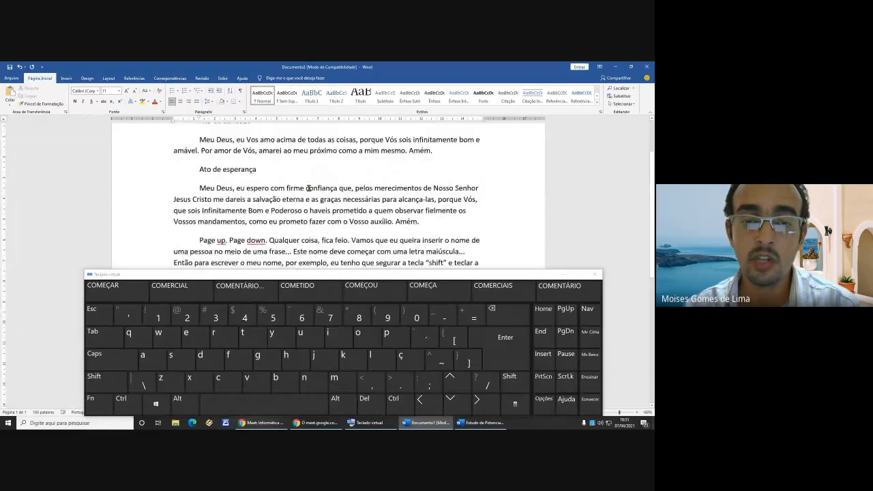
left_click(309, 199)
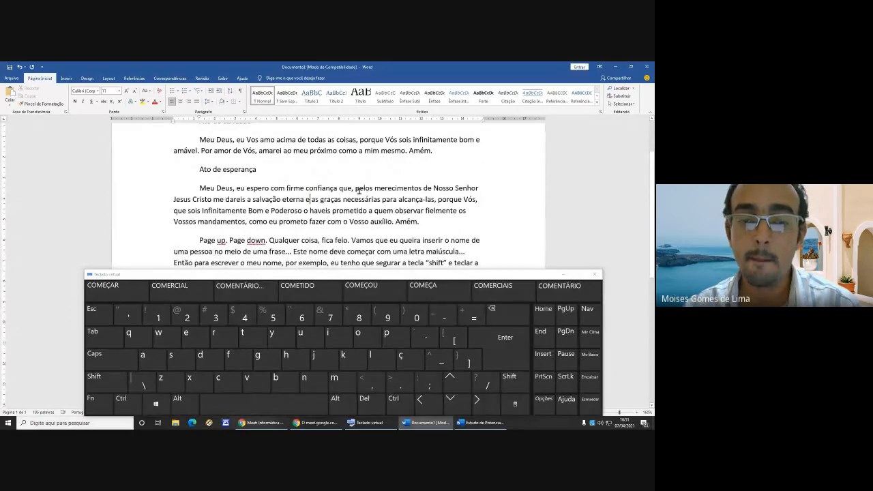
scroll(359, 190, "down", 1)
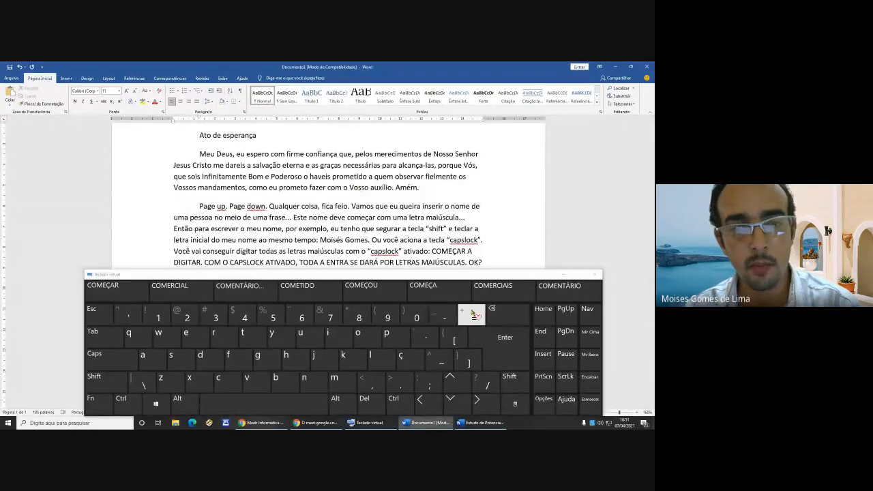
left_click(543, 322)
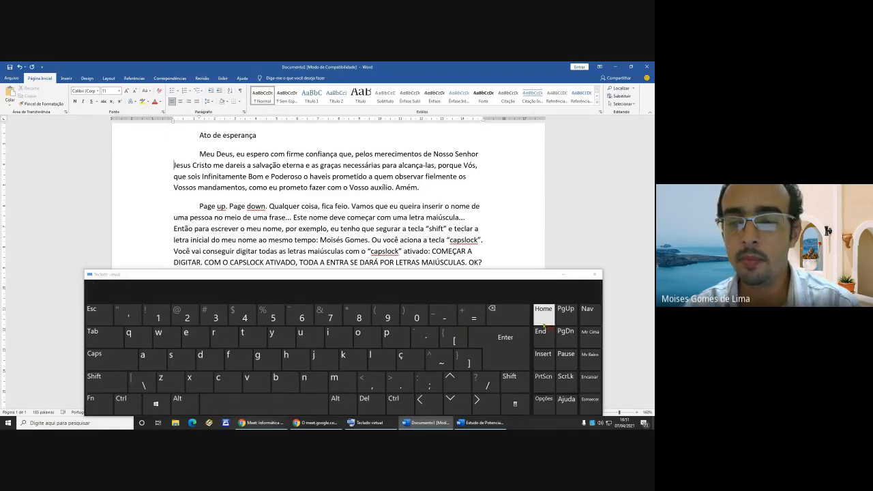
left_click(545, 341)
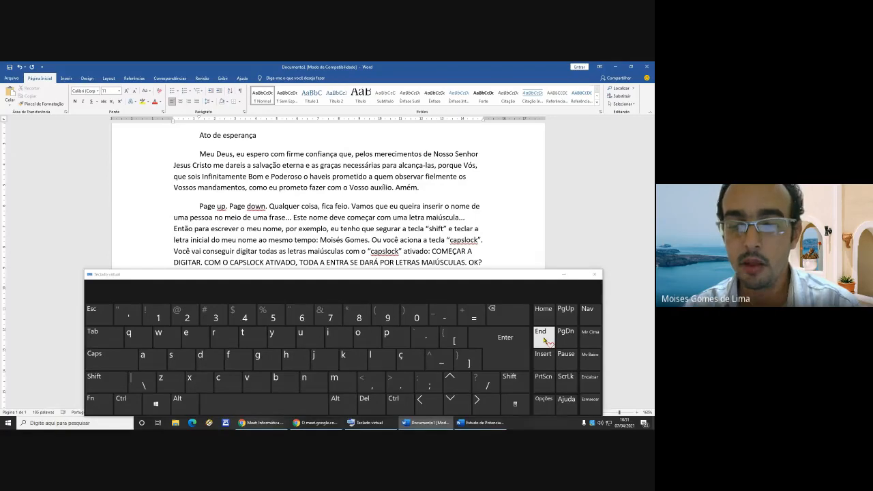
- Move the cursor back word by word from the end of the line to just before "porque"
left_click(398, 407)
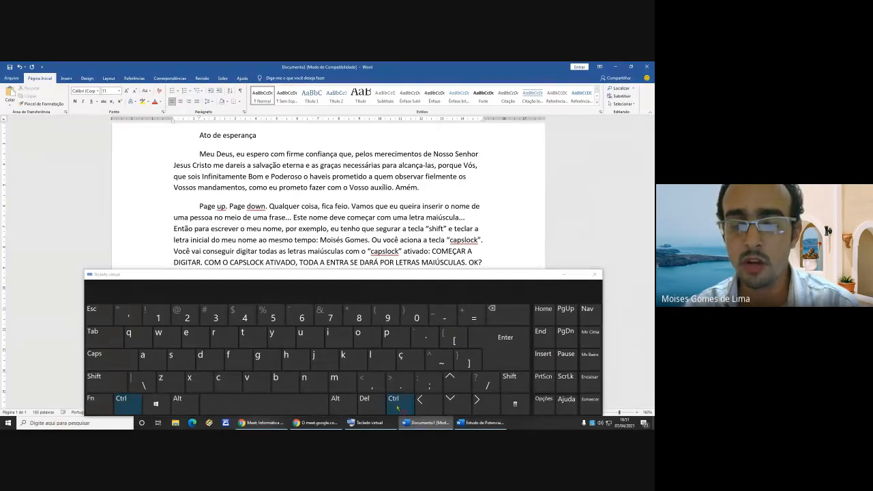
left_click(423, 407)
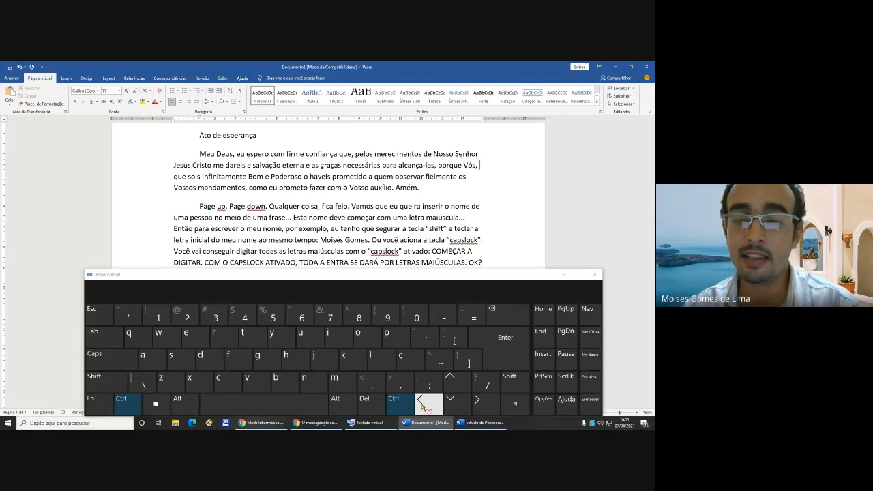
left_click(423, 407)
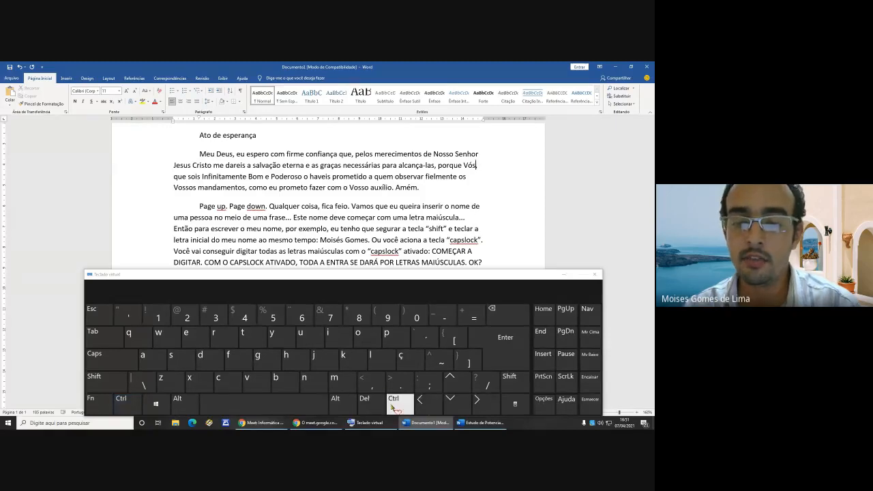
left_click(399, 403)
left_click(423, 404)
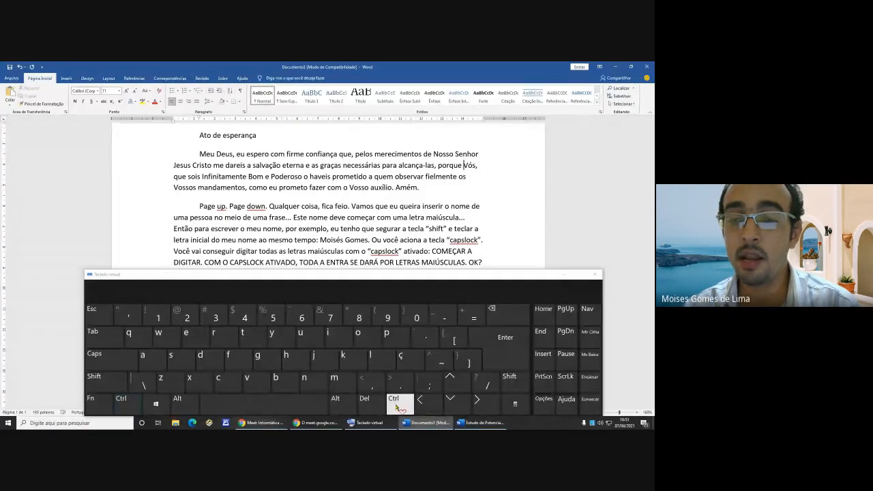
left_click(396, 403)
left_click(425, 403)
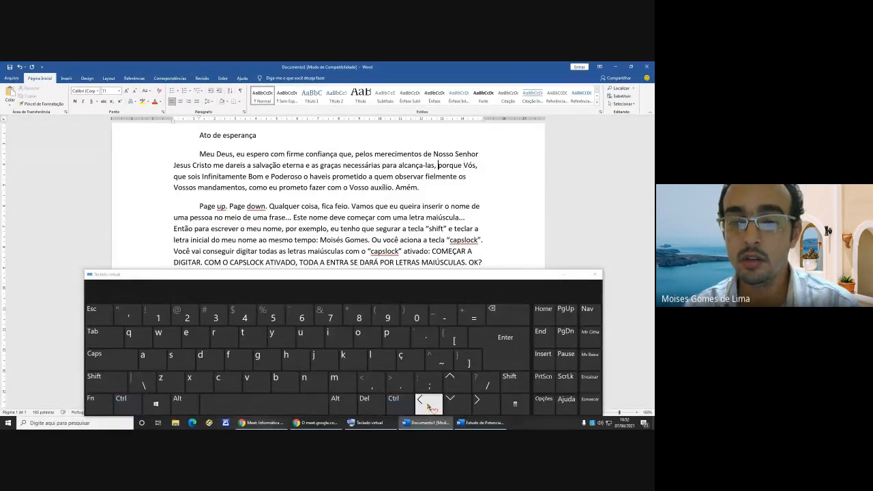
- Continue moving the cursor back word by word to just before "alcança-las"
left_click(395, 403)
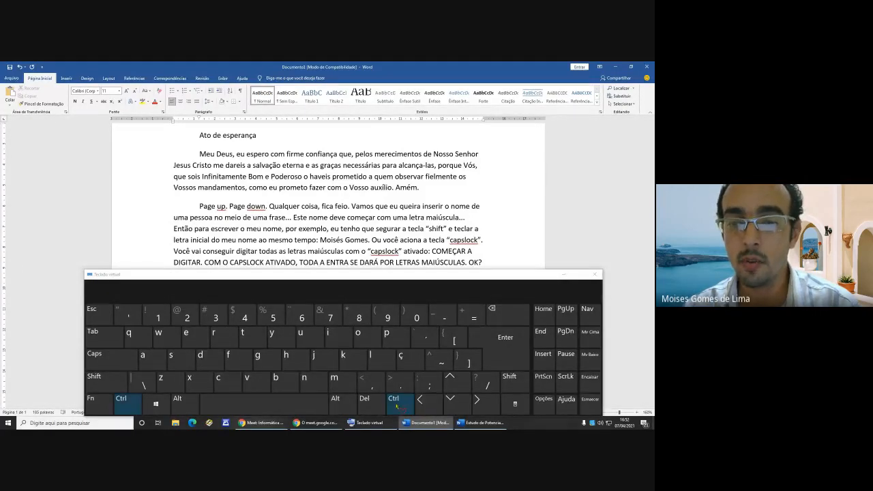
left_click(421, 404)
left_click(397, 406)
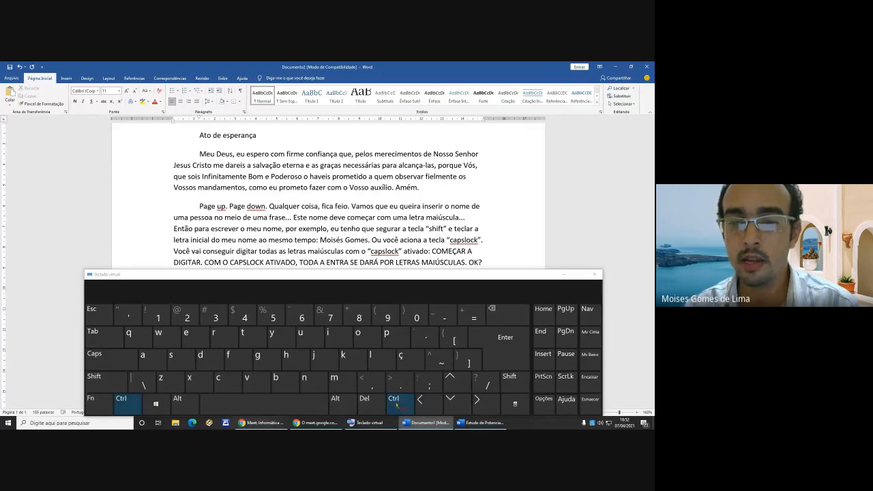
left_click(424, 403)
left_click(399, 404)
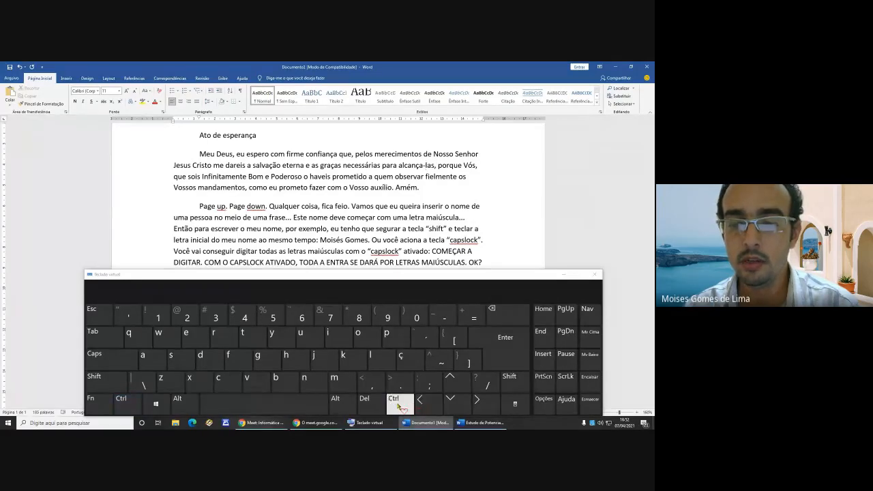
left_click(396, 403)
left_click(424, 405)
- Move the cursor back word by word past "para" and "necessárias" to just before "graças"
left_click(393, 403)
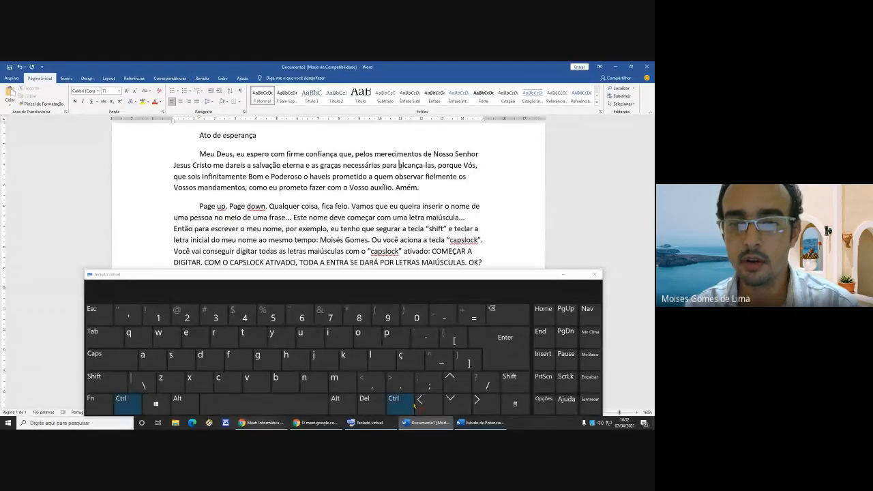
left_click(422, 404)
left_click(395, 404)
left_click(423, 404)
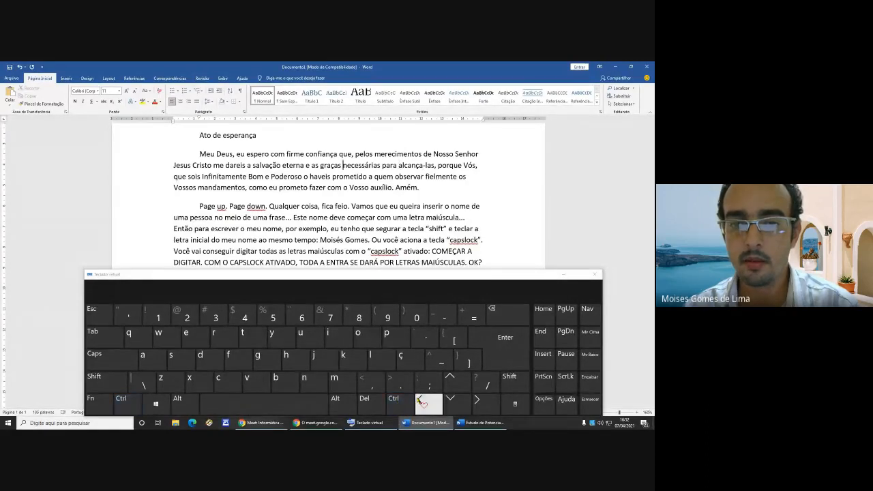
left_click(400, 403)
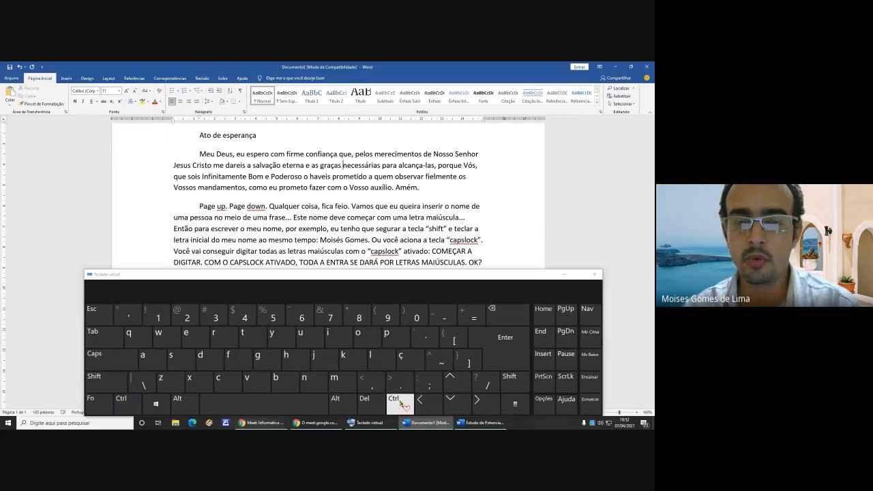
left_click(402, 404)
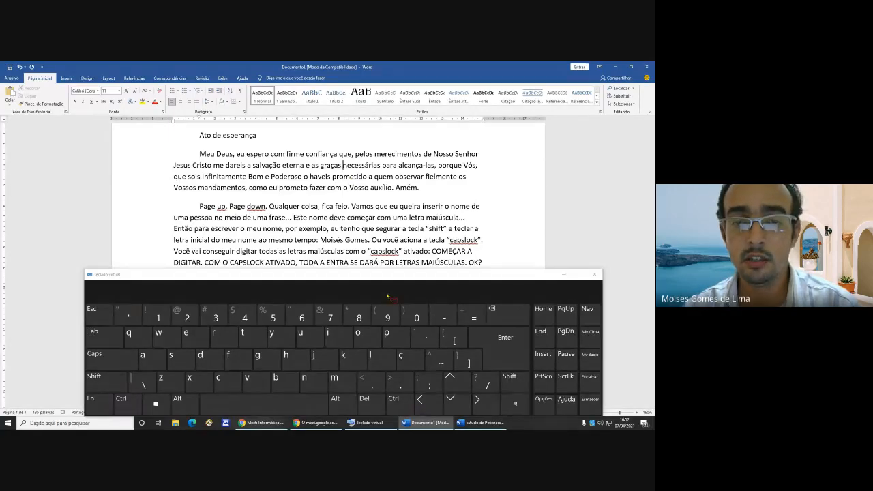
left_click(402, 405)
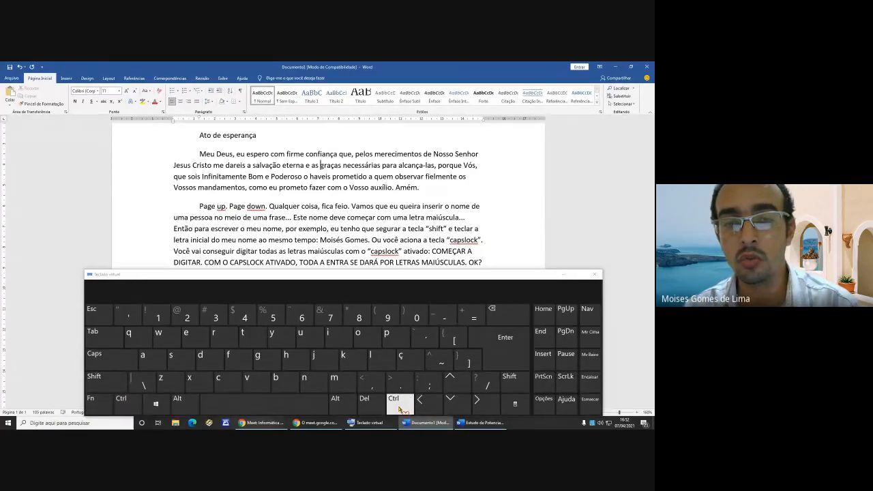
- Move the cursor forward word by word from "graças" to the hyphen in "alcança-las"
left_click(401, 406)
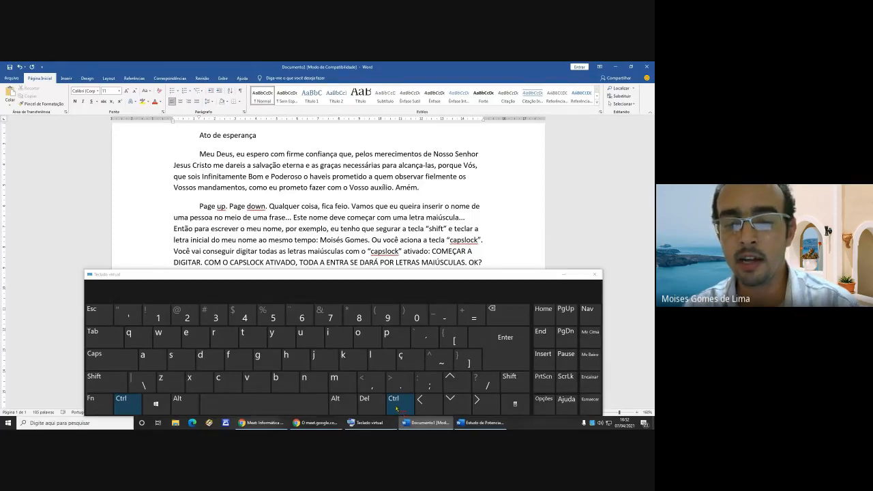
left_click(488, 405)
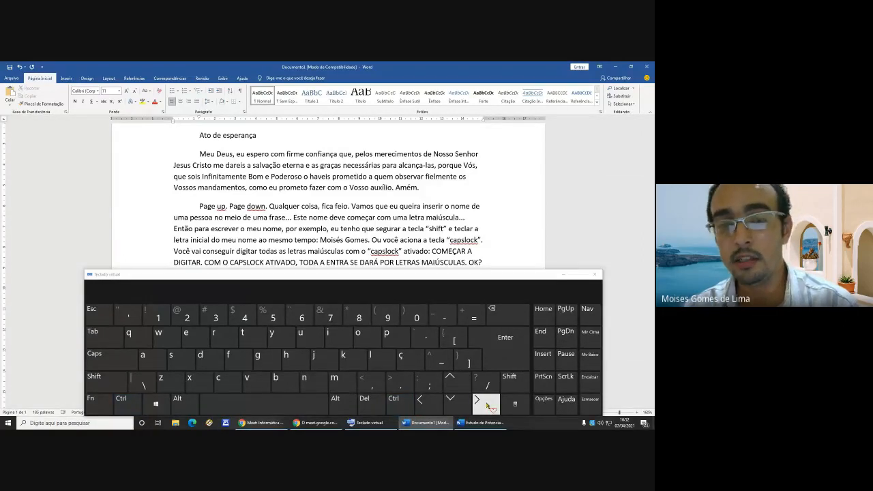
left_click(400, 403)
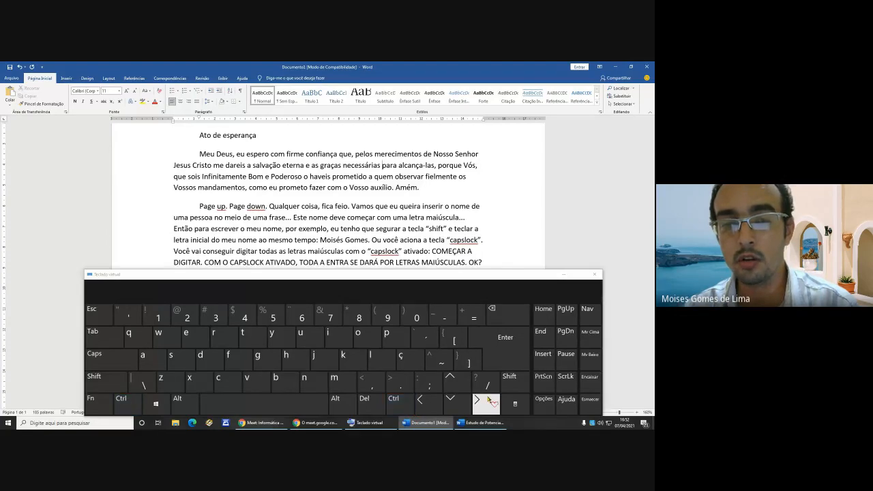
left_click(419, 403)
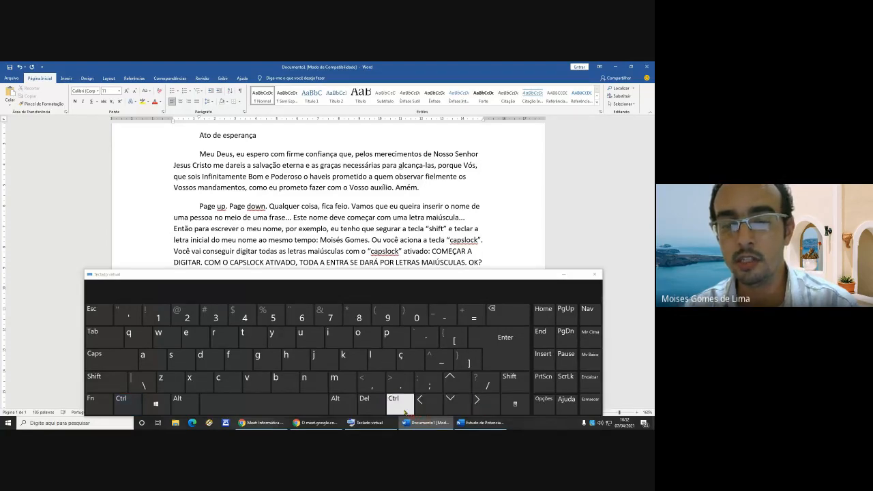
left_click(484, 404)
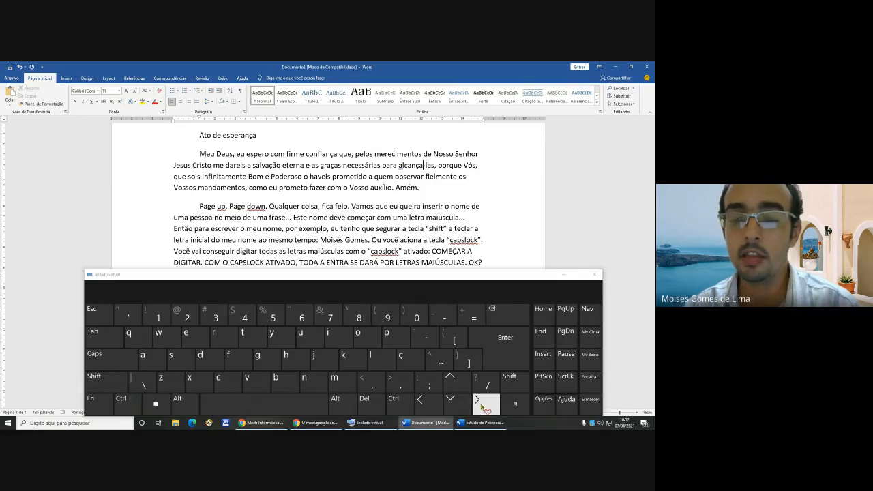
- Return the cursor word by word from the hyphen in "alcança-las" to just before "graças"
left_click(395, 404)
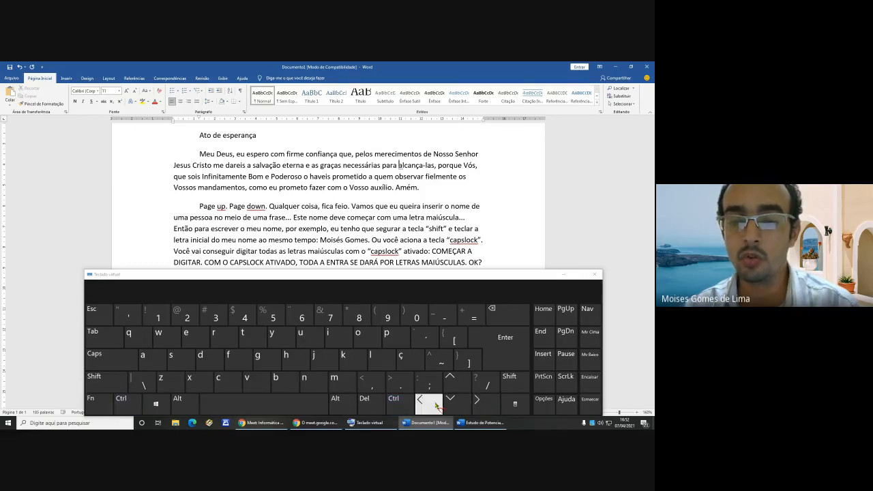
left_click(435, 405)
left_click(396, 403)
left_click(430, 405)
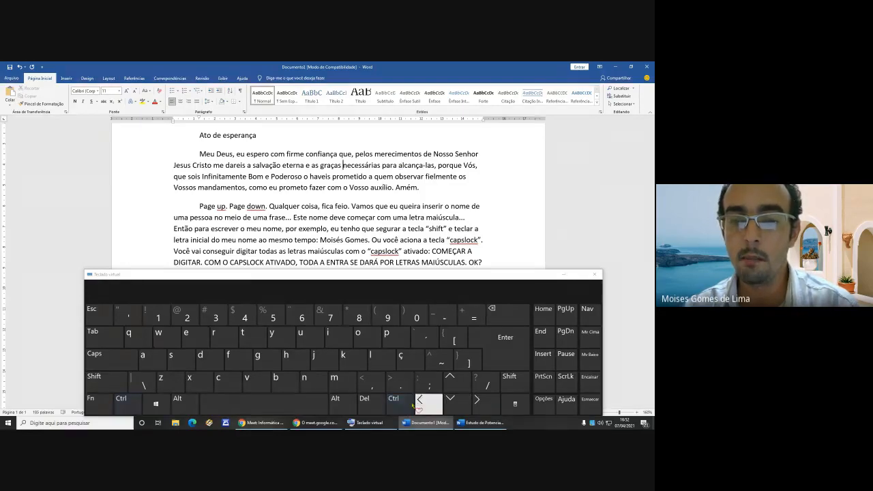
left_click(423, 405)
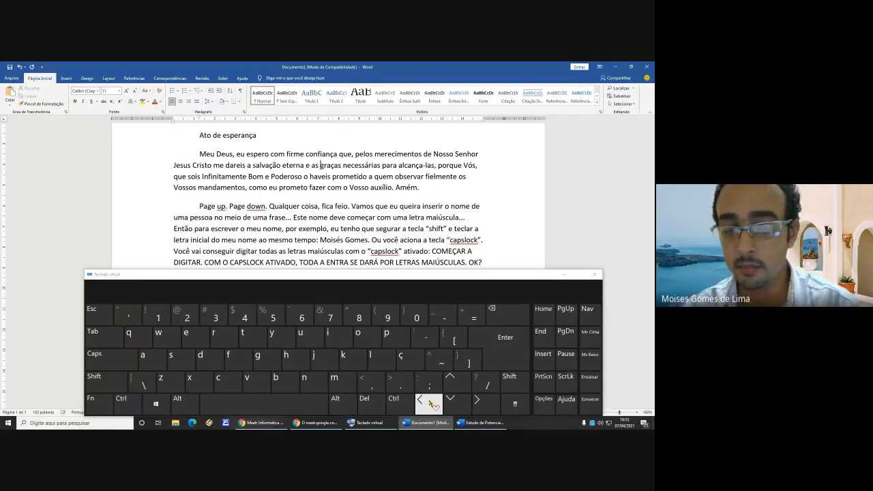
- Jump the cursor by whole paragraphs: down to "Page up", up to "Meu Deus, eu espero", and down to "Page up" again
left_click(403, 405)
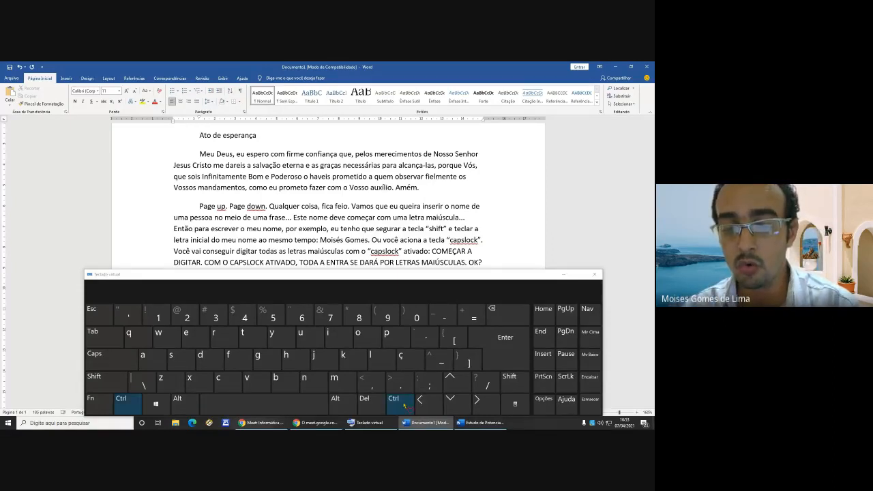
left_click(458, 403)
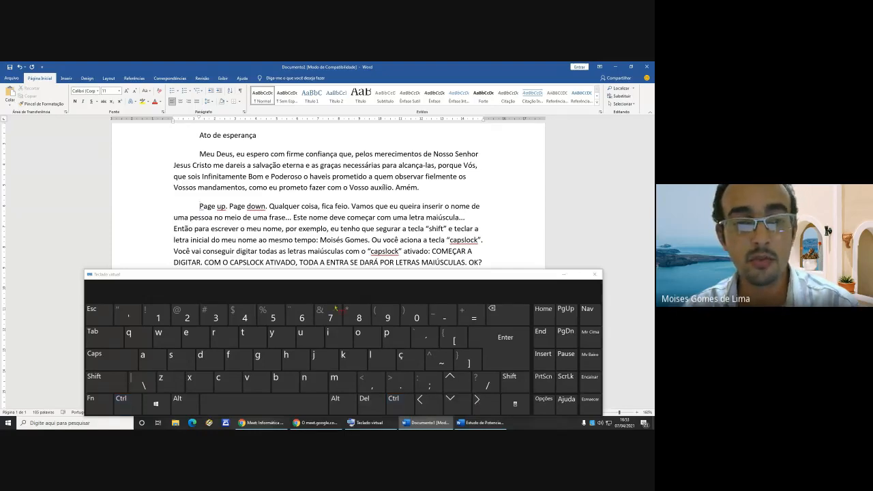
left_click(398, 404)
left_click(459, 384)
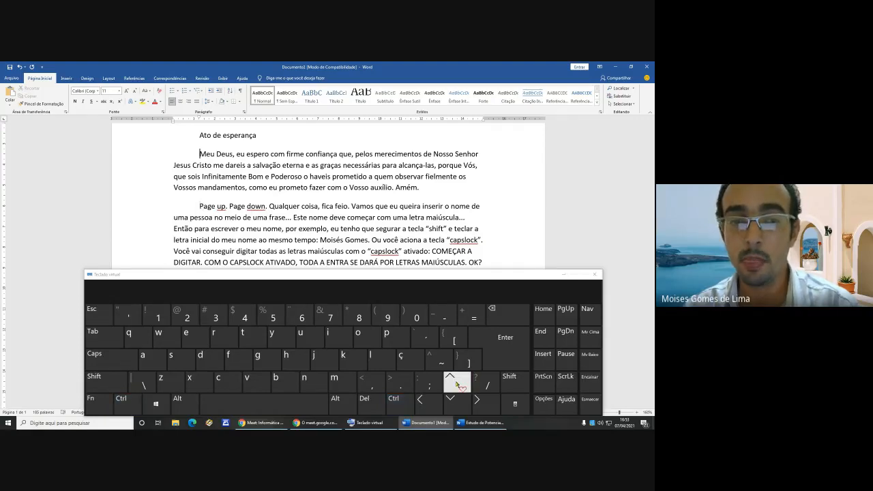
left_click(398, 403)
left_click(459, 404)
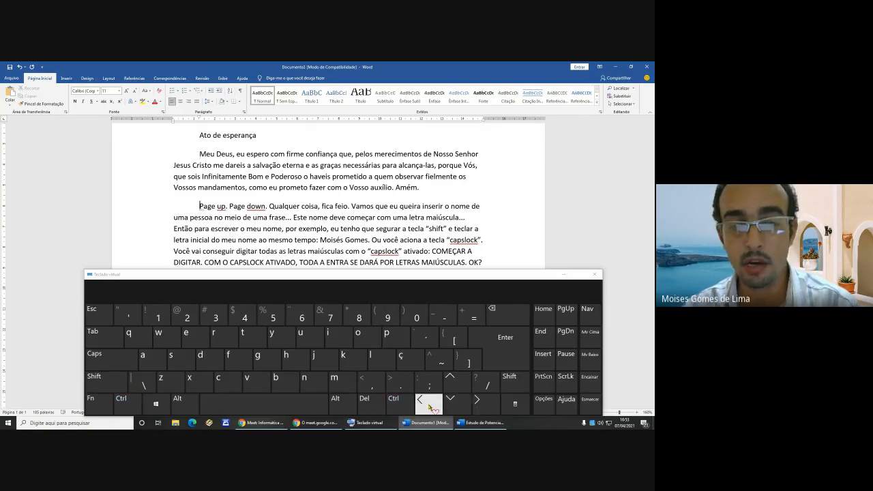
- Move the cursor up paragraph by paragraph from "Page up" to the start of the "Ato de caridade" heading
left_click(399, 404)
left_click(448, 386)
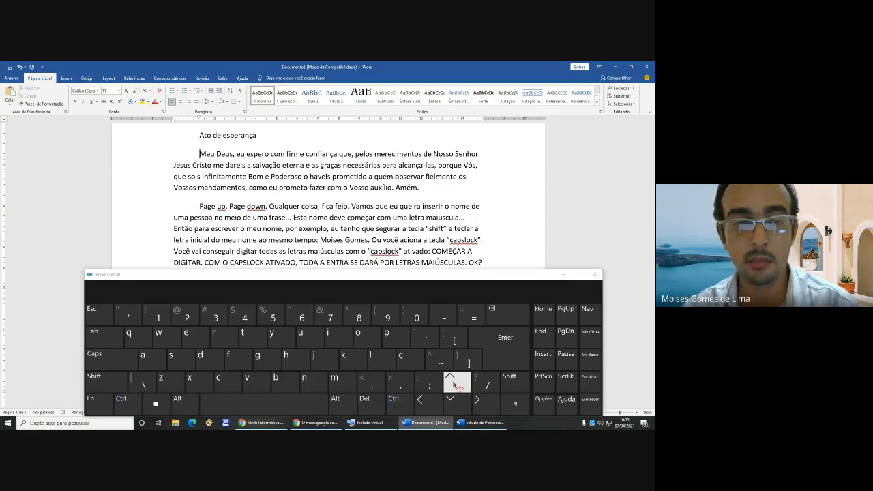
left_click(401, 404)
left_click(450, 386)
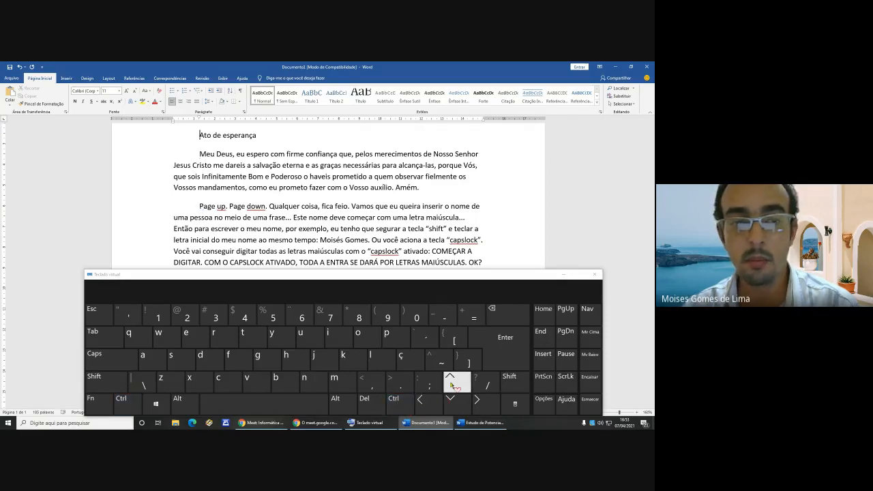
left_click(396, 404)
left_click(452, 384)
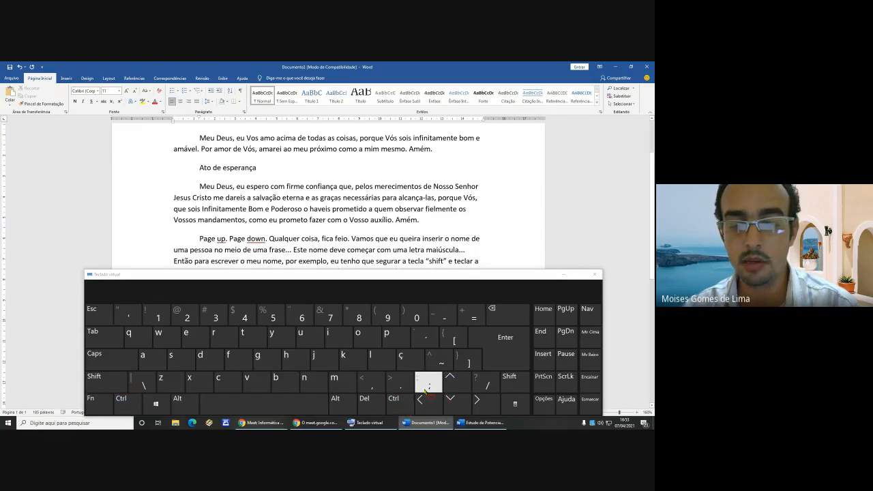
left_click(450, 383)
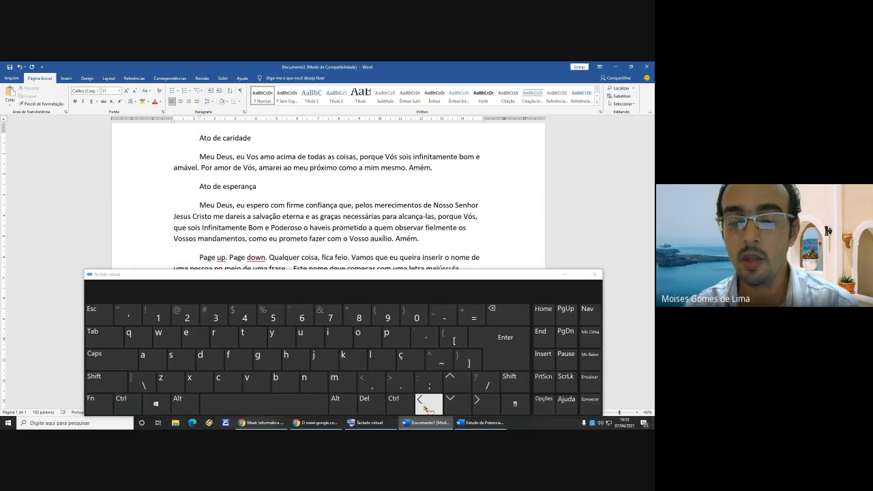
left_click(400, 405)
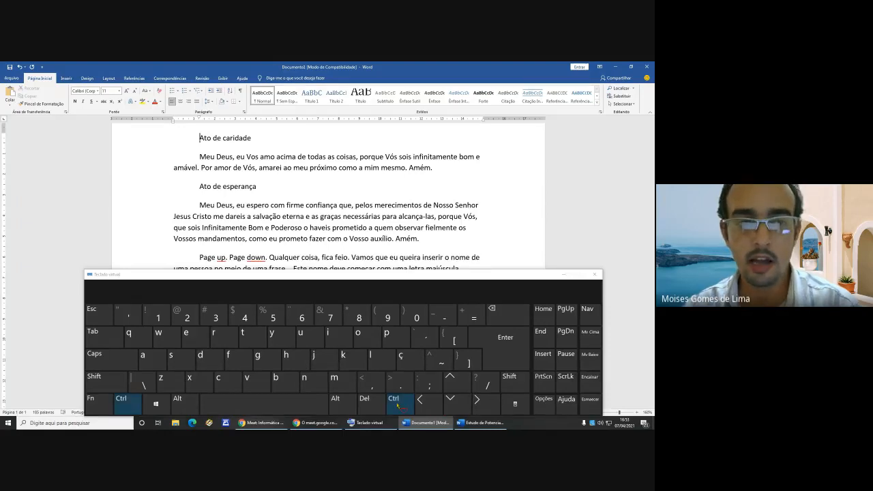
- Move the cursor down paragraph by paragraph from "Ato de caridade" to "Control - CTRL" and back up one paragraph
left_click(453, 406)
left_click(400, 404)
left_click(453, 405)
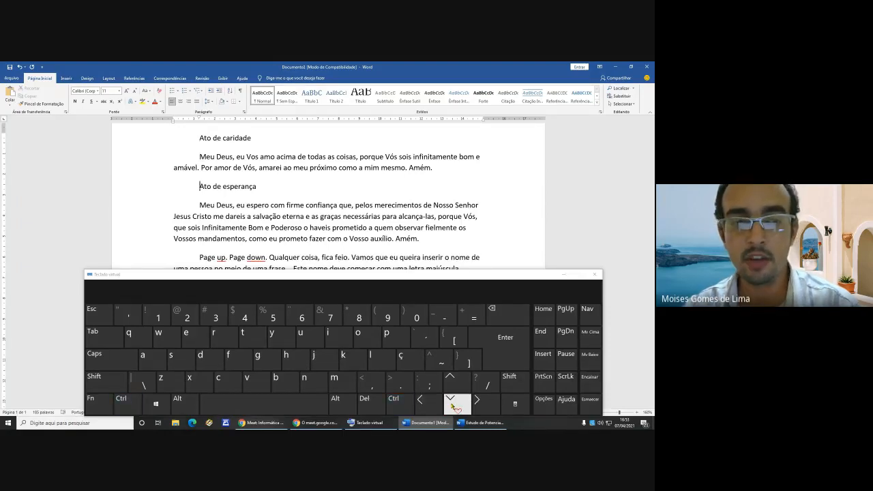
left_click(408, 406)
left_click(452, 404)
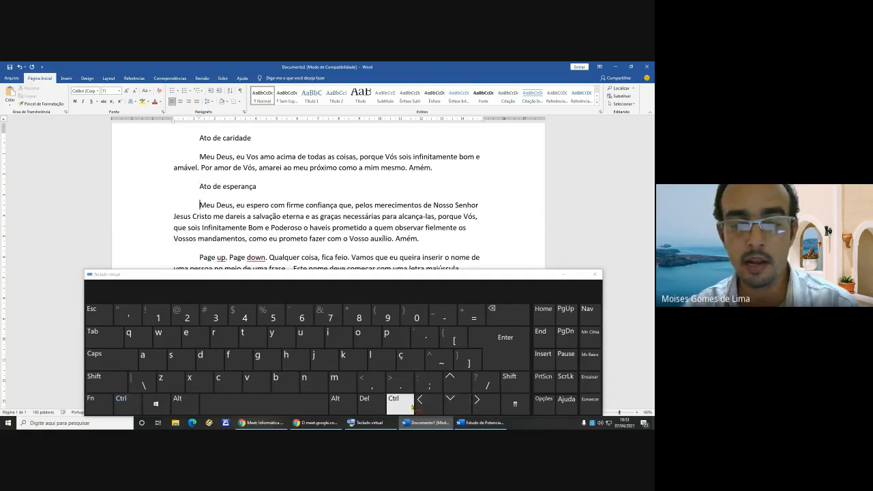
left_click(402, 407)
left_click(451, 404)
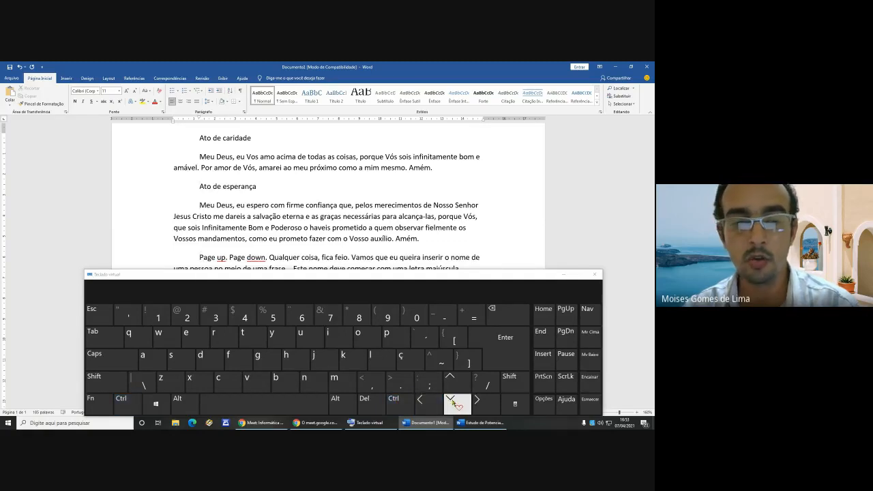
scroll(428, 248, "down", 3)
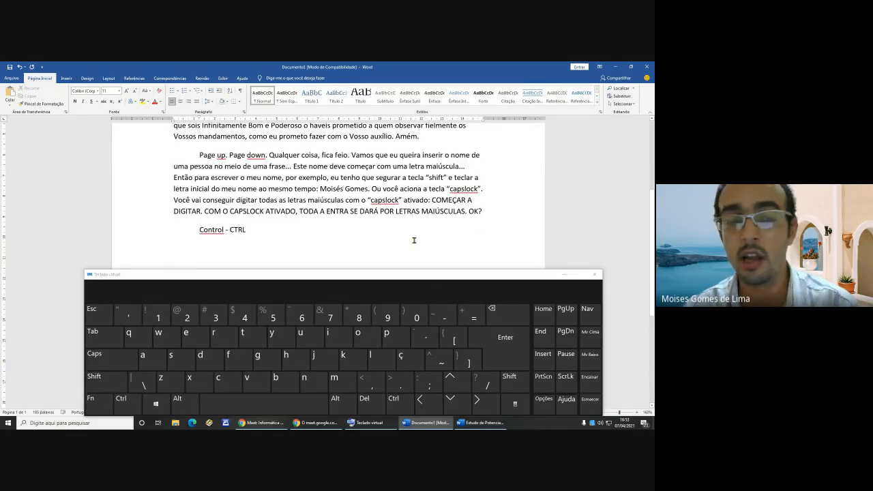
left_click(121, 398)
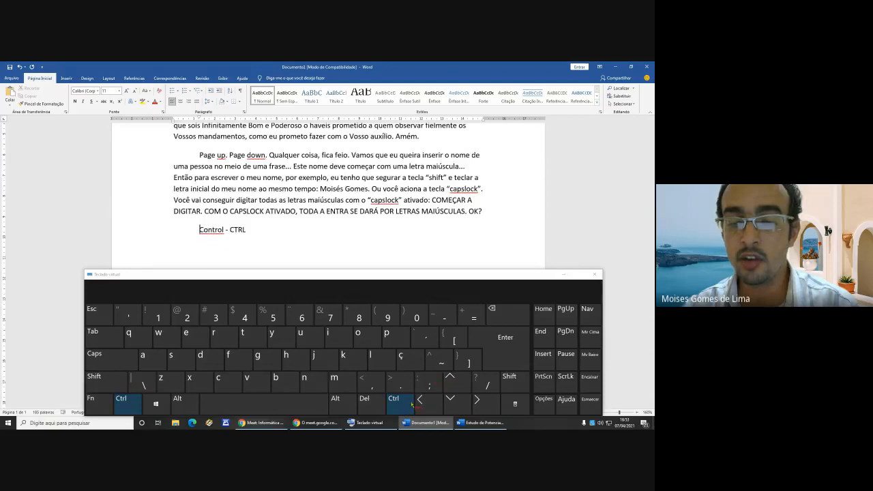
left_click(452, 388)
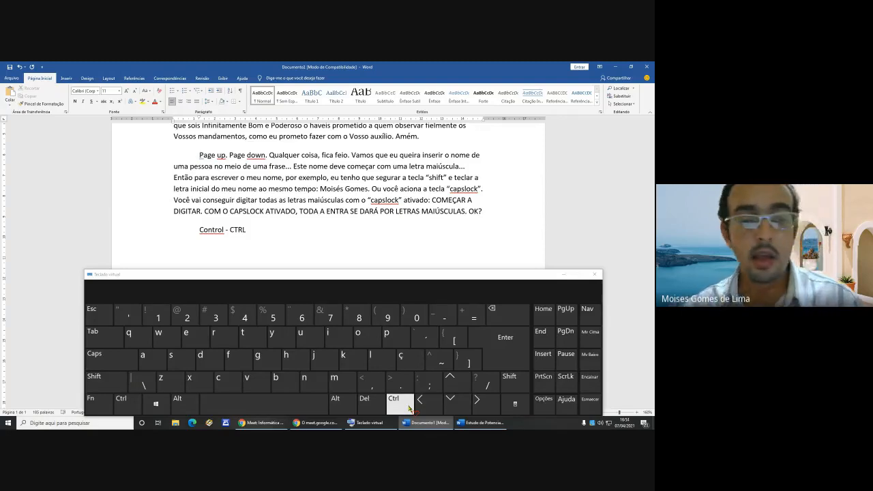
- Place the cursor inside "todas", jump to the beginning of the document, and jump to its very end
left_click(265, 200)
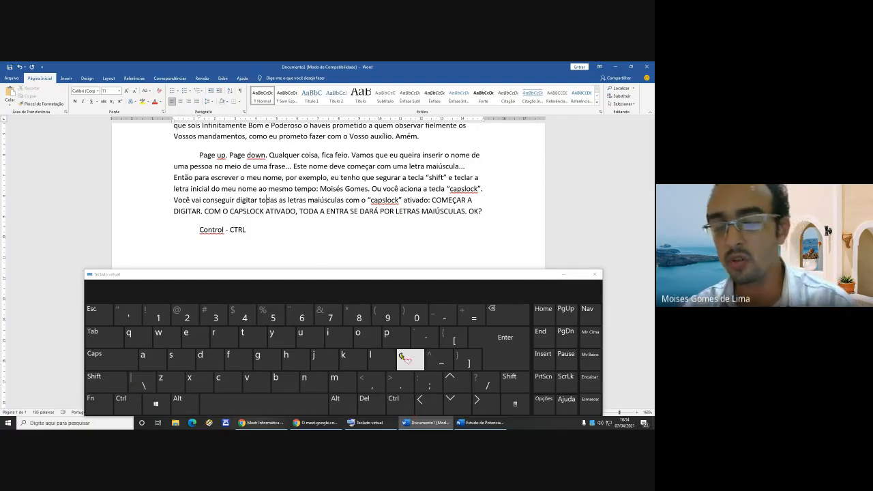
left_click(405, 407)
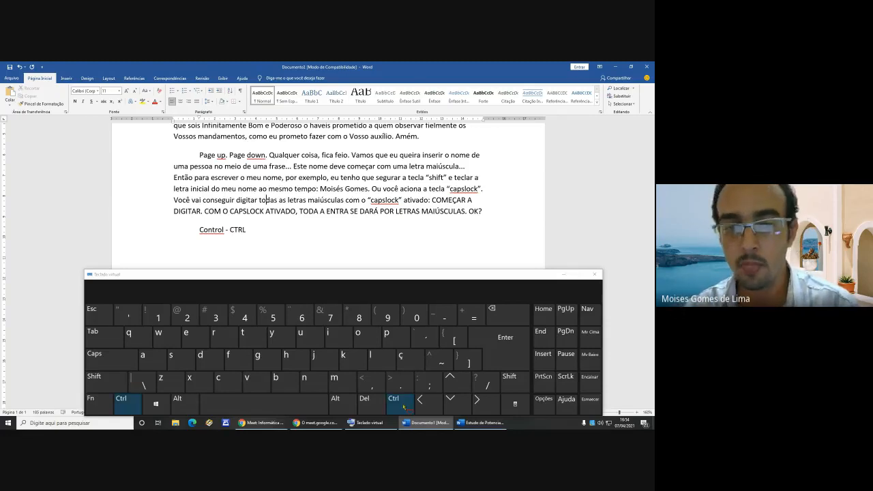
left_click(546, 319)
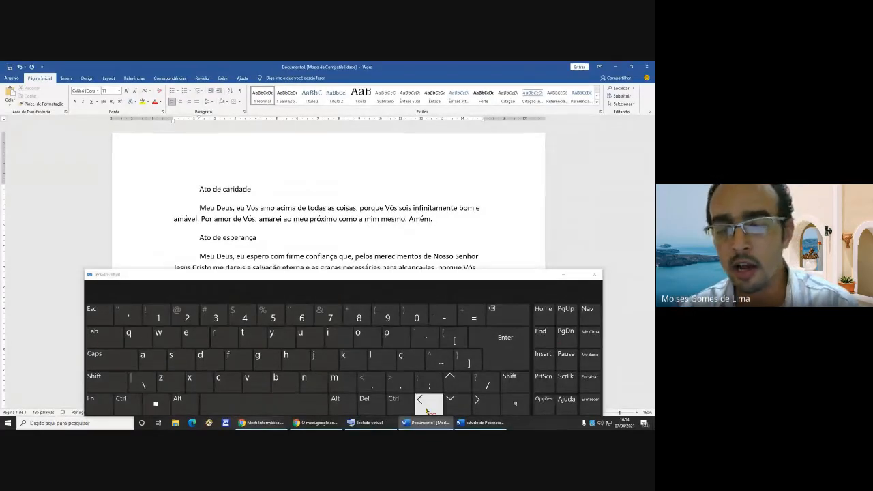
left_click(394, 401)
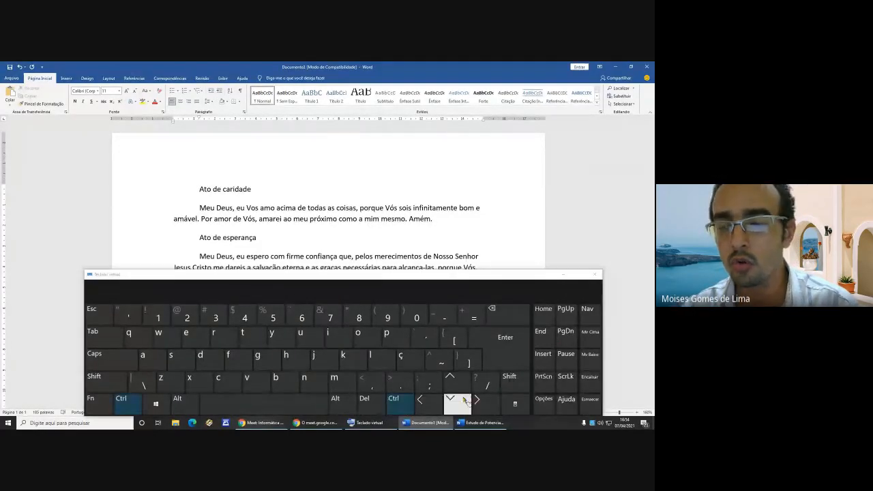
left_click(542, 336)
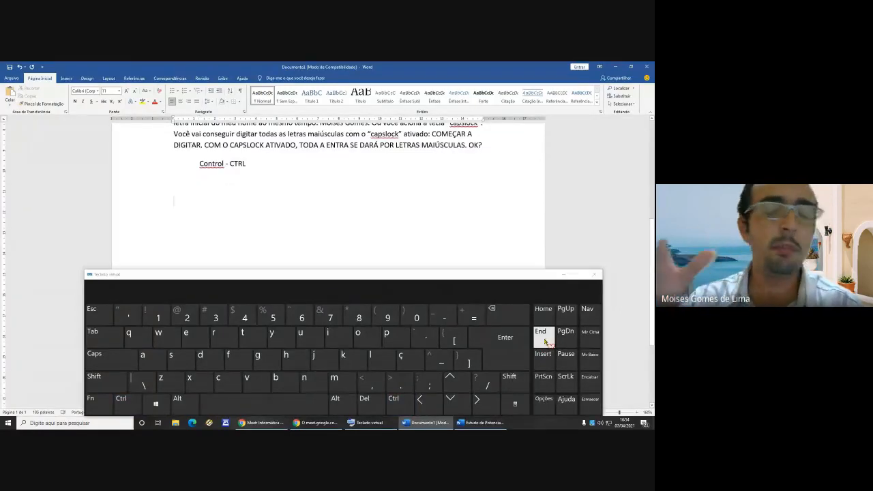
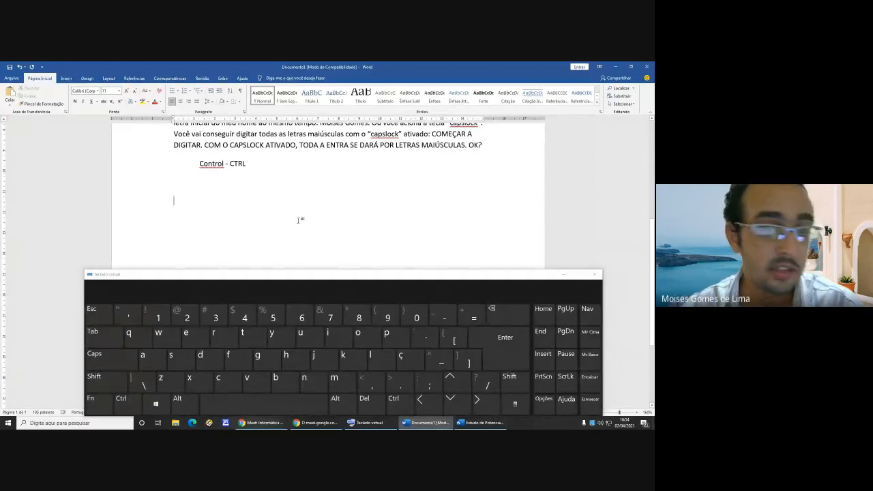
- Delete the whole word "as" after "todas" in one action and undo the deletion
scroll(306, 207, "up", 1)
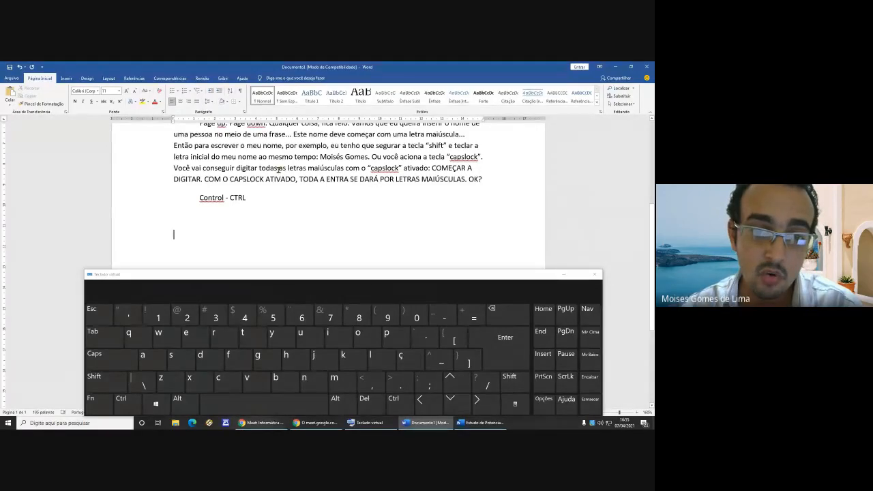
left_click(397, 404)
left_click(371, 402)
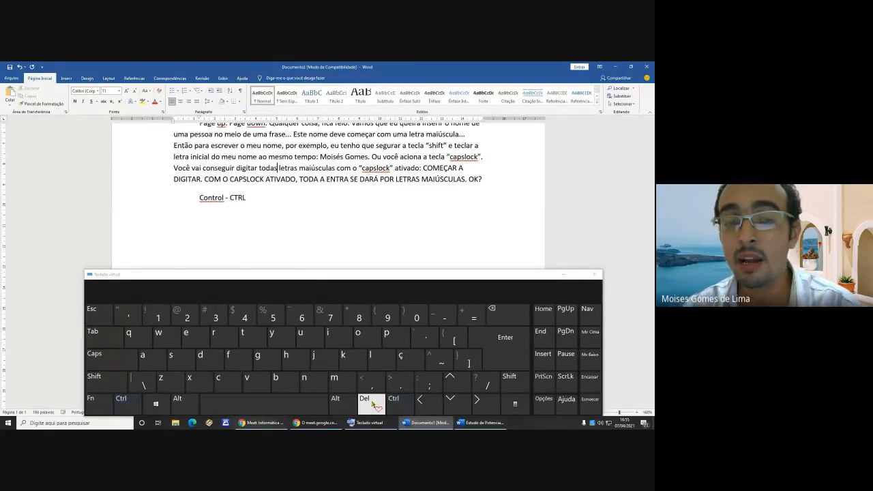
key("ctrl+z")
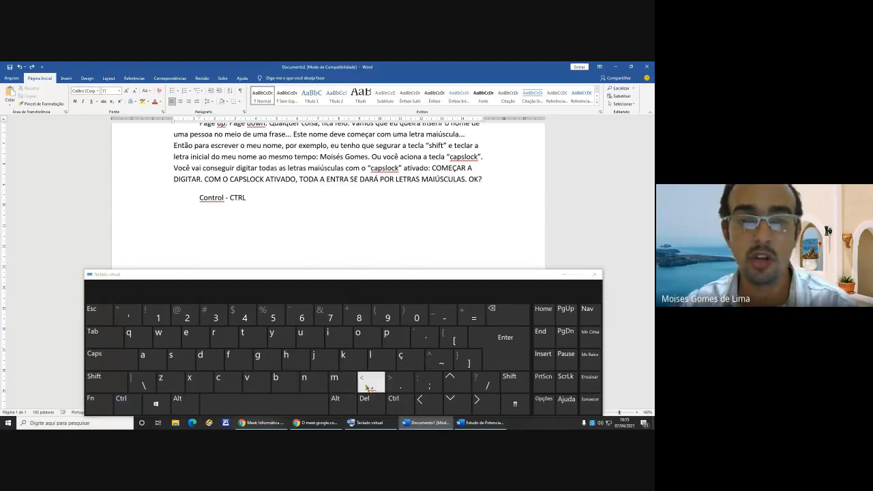
- Delete the first name after "ao mesmo tempo:" forward, one letter at a time
left_click(320, 157)
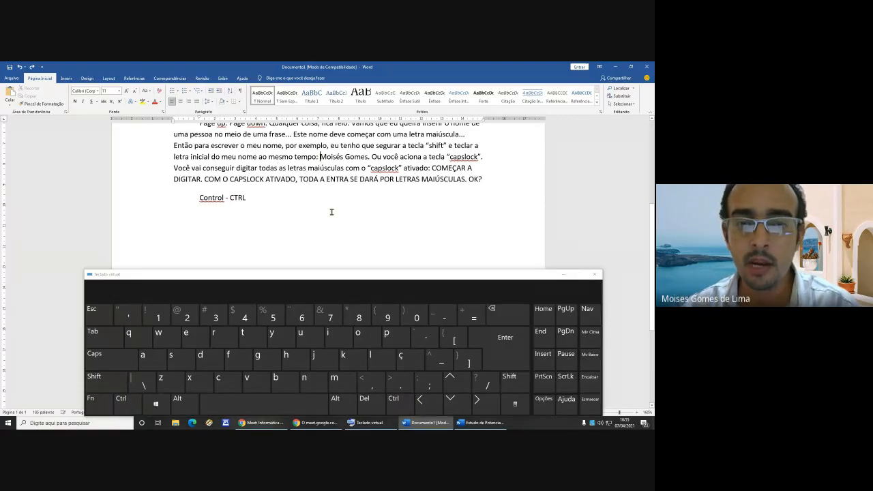
left_click_drag(320, 157, 345, 158)
key("Left")
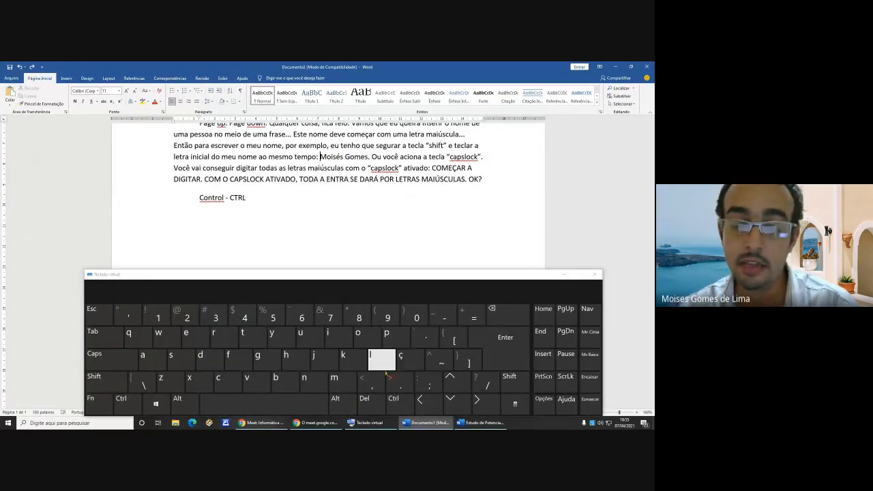
left_click(379, 402)
left_click(377, 403)
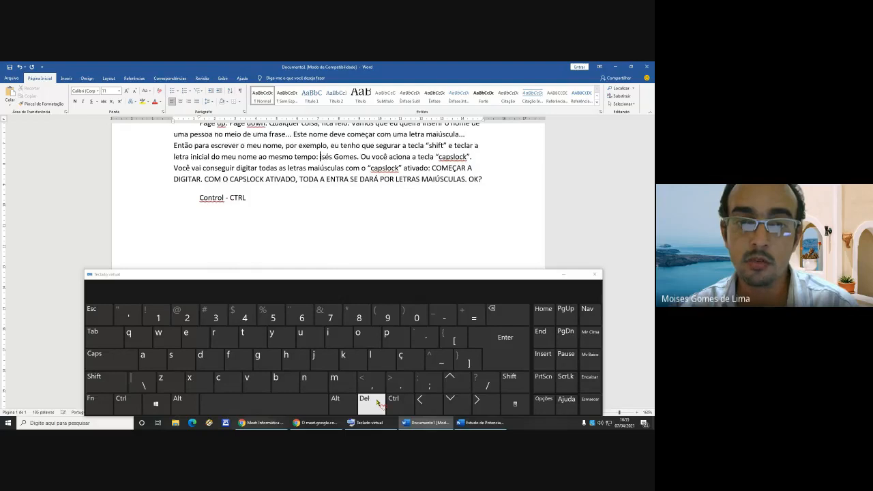
left_click(378, 402)
left_click(377, 403)
left_click(377, 403)
left_click(377, 403)
left_click(378, 403)
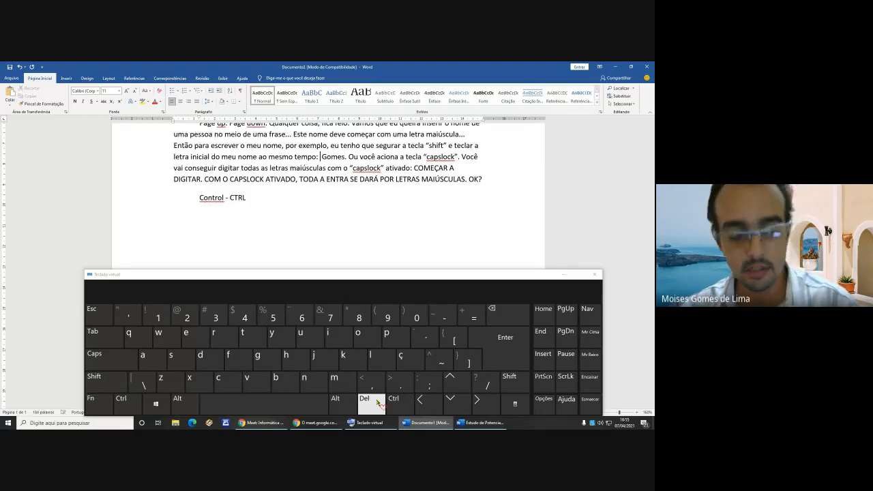
- Undo the letter-by-letter deletions of the first name after "ao mesmo tempo:"
key("ctrl+z")
key("ctrl+z")
key("ctrl+z")
key("ctrl+z")
key("ctrl+z")
key("ctrl+z")
key("ctrl+z")
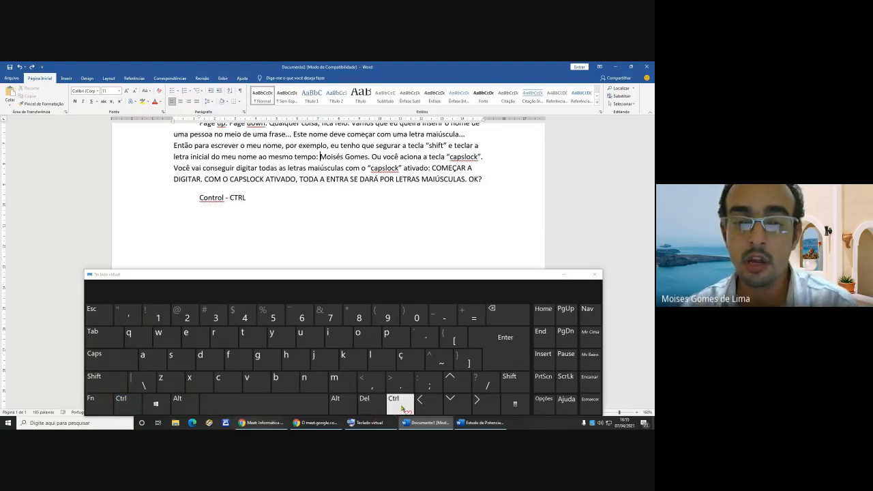
- Delete the whole first name after "ao mesmo tempo:" in one action and undo the deletion
left_click(402, 407)
left_click(384, 404)
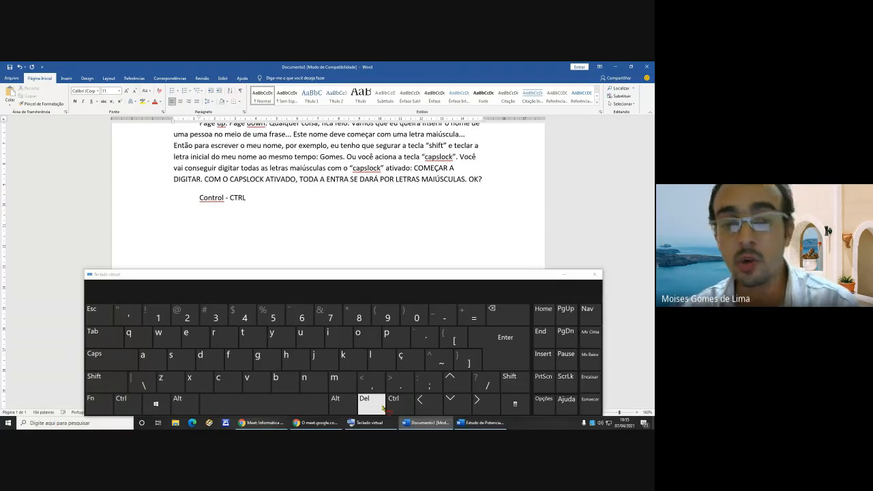
left_click(121, 403)
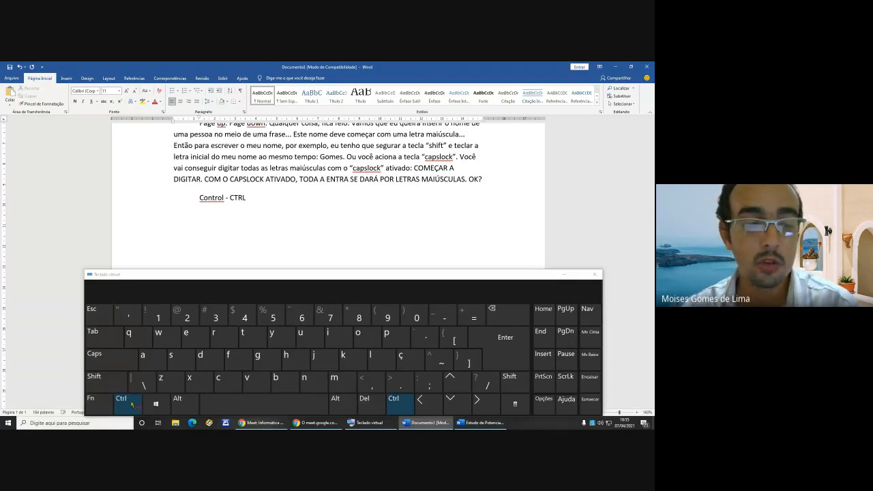
left_click(162, 389)
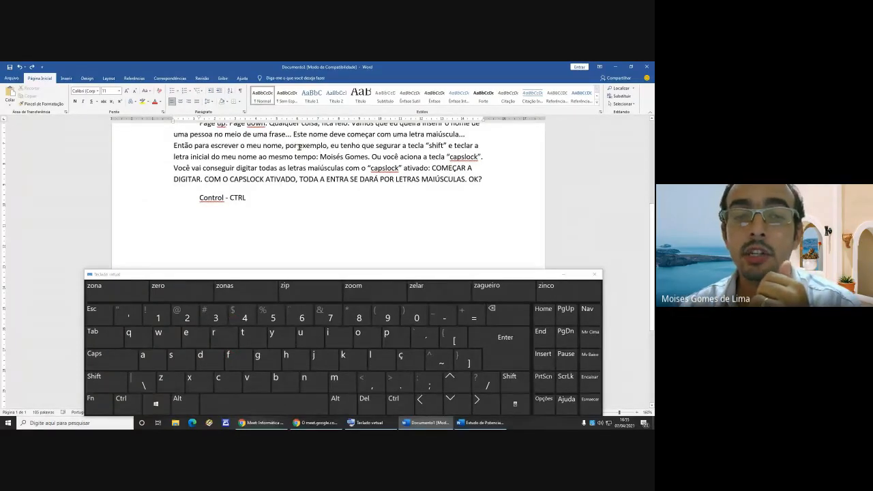
- Delete the whole word "exemplo" forward from the cursor after "por" and undo the deletion
left_click(388, 409)
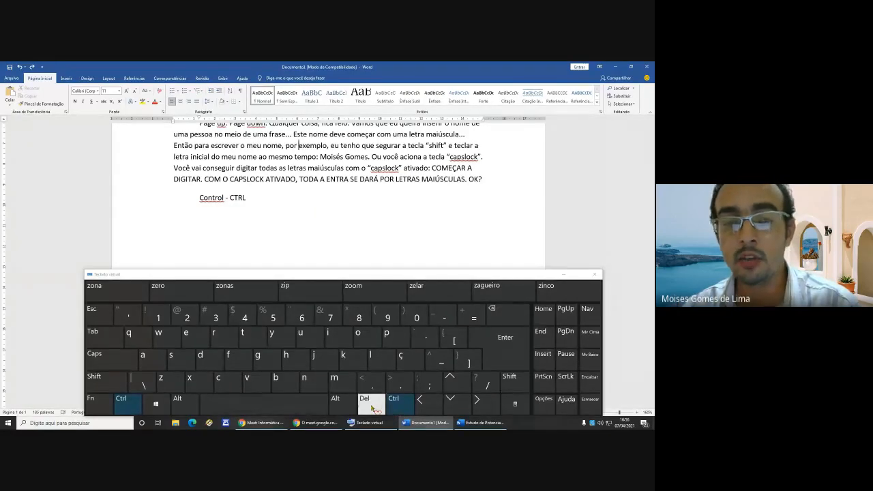
left_click(372, 403)
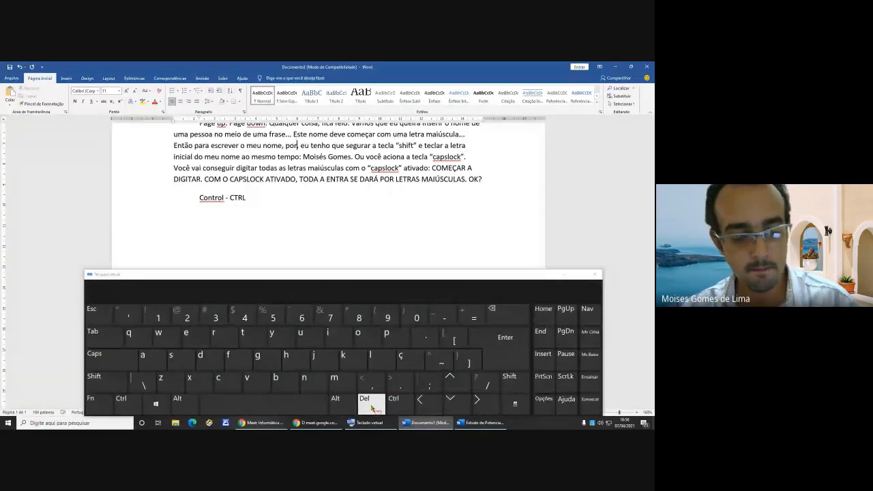
key("ctrl+z")
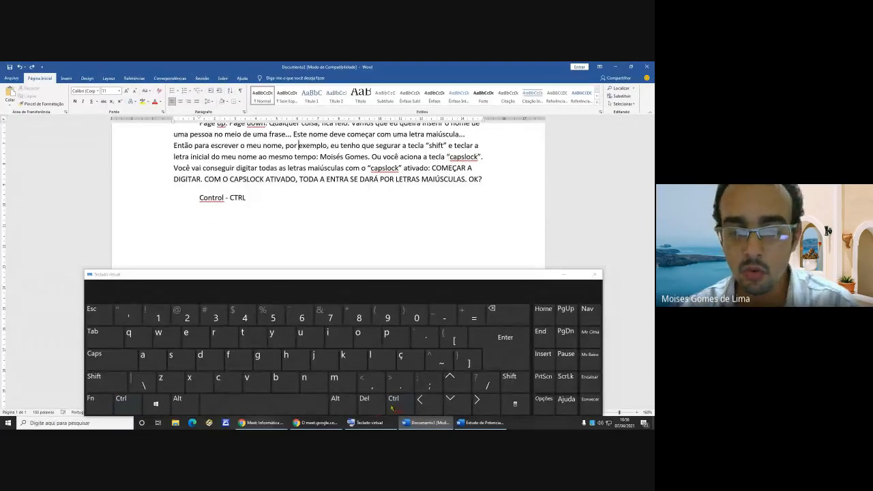
- Delete the whole word "por" backward from the cursor before "exemplo" and undo the deletion
left_click(394, 403)
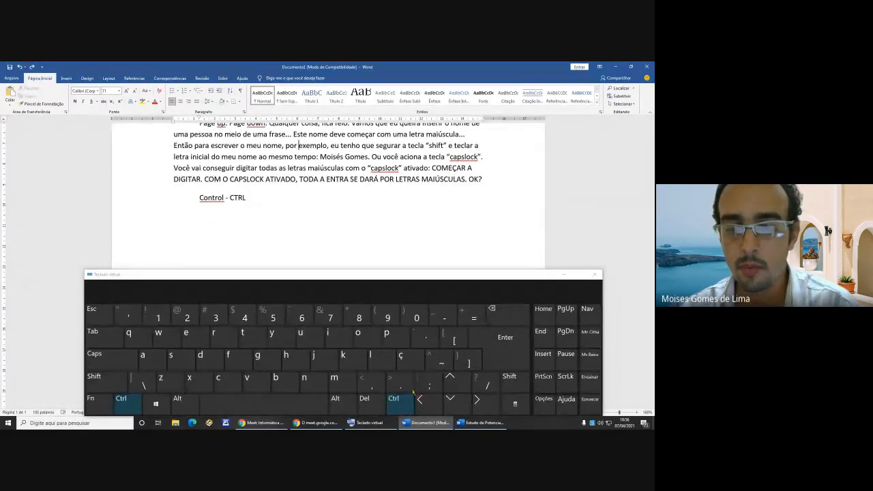
left_click(490, 319)
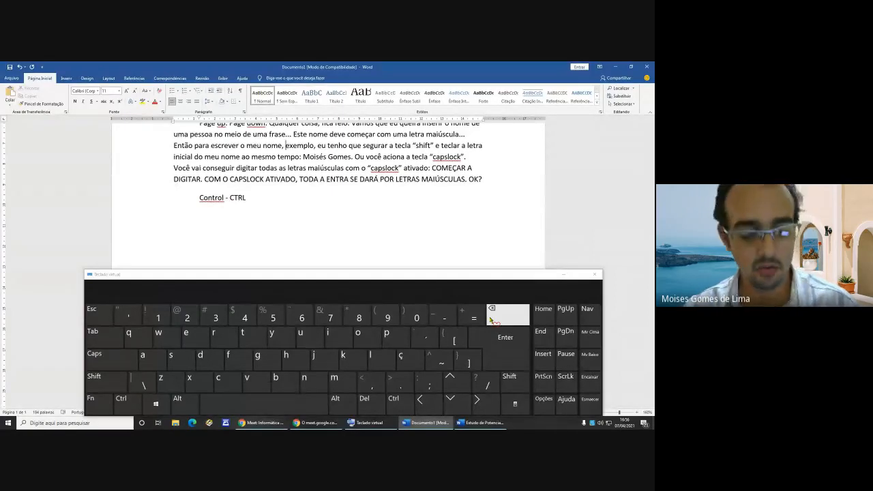
key("ctrl+z")
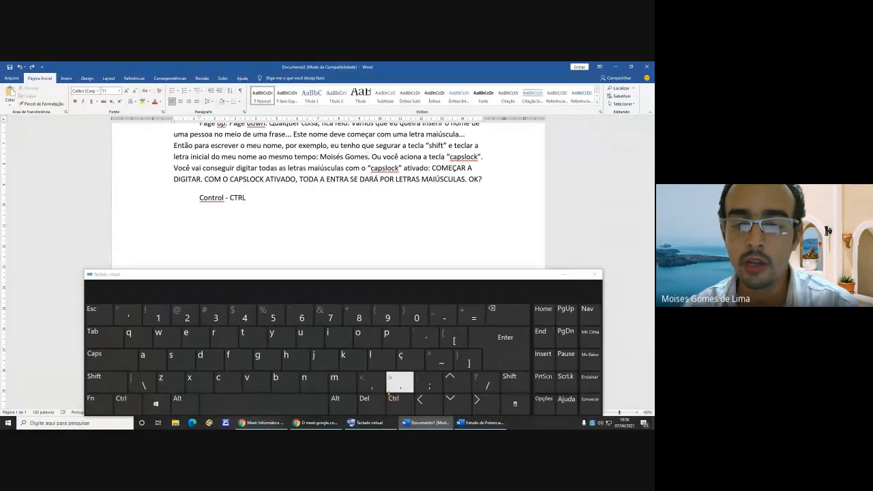
- Delete the whole surname before "Ou você aciona" backward from its end and undo the deletion
left_click(393, 408)
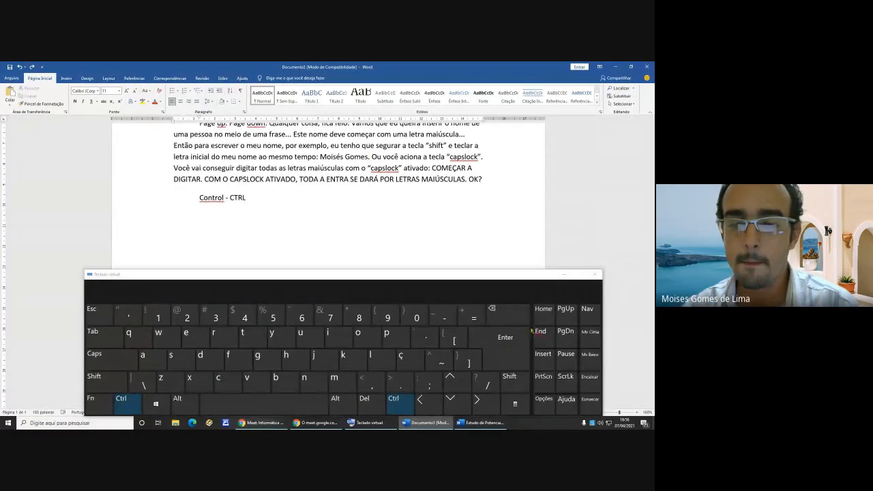
left_click(510, 315)
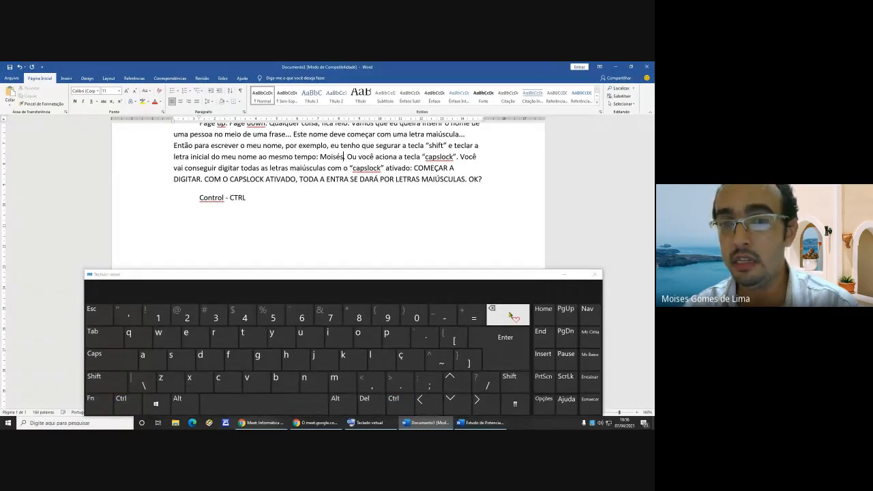
key("ctrl+z")
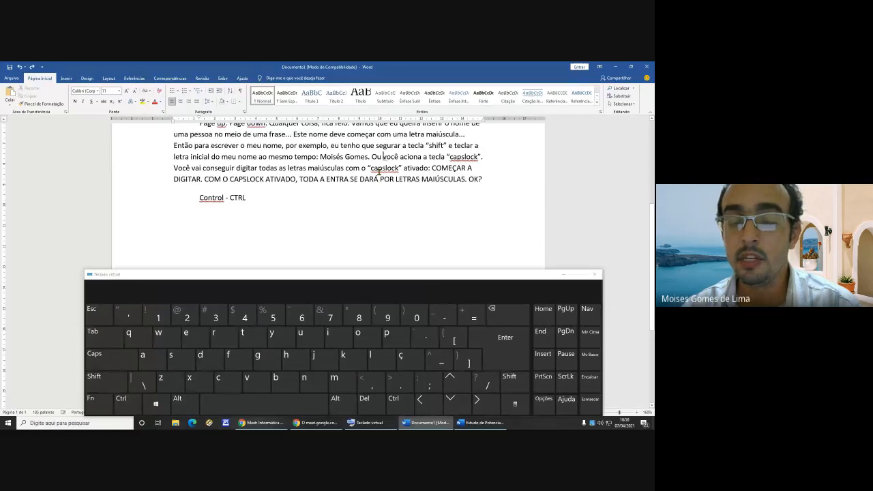
- Delete the whole word "você" forward from the cursor after "Ou" and undo the deletion
left_click(396, 405)
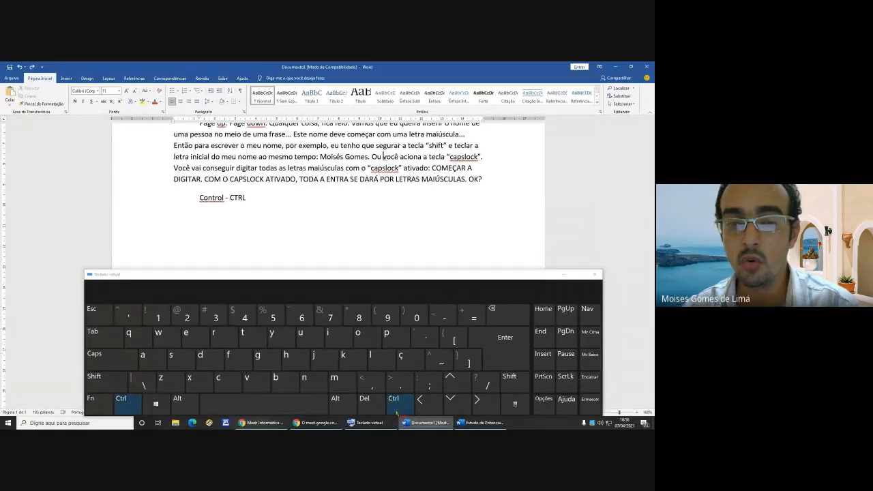
left_click(380, 410)
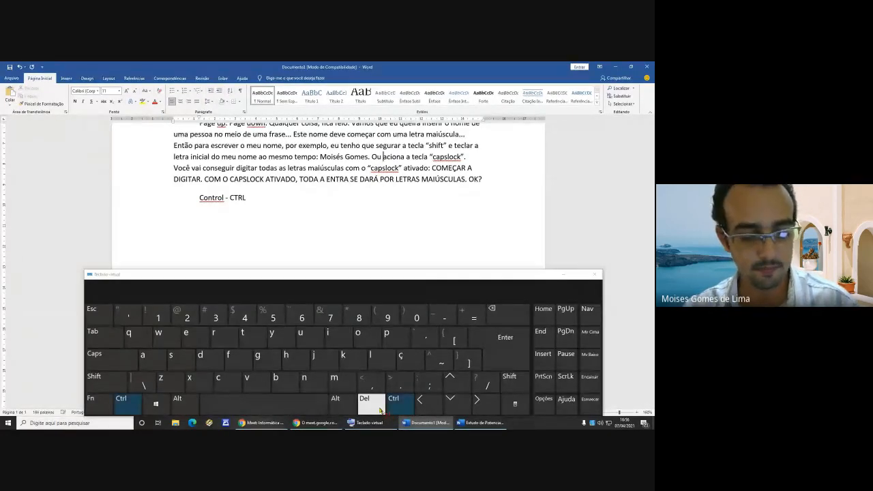
key("ctrl+z")
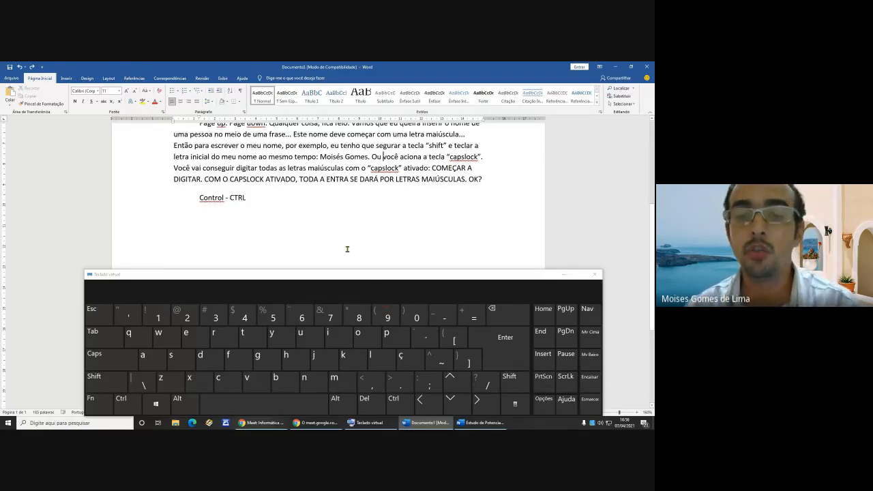
- Copy the whole "Meu Deus, eu Vos amo acima de todas as coisas" paragraph under the heading "Ato de caridade"
scroll(361, 201, "up", 2)
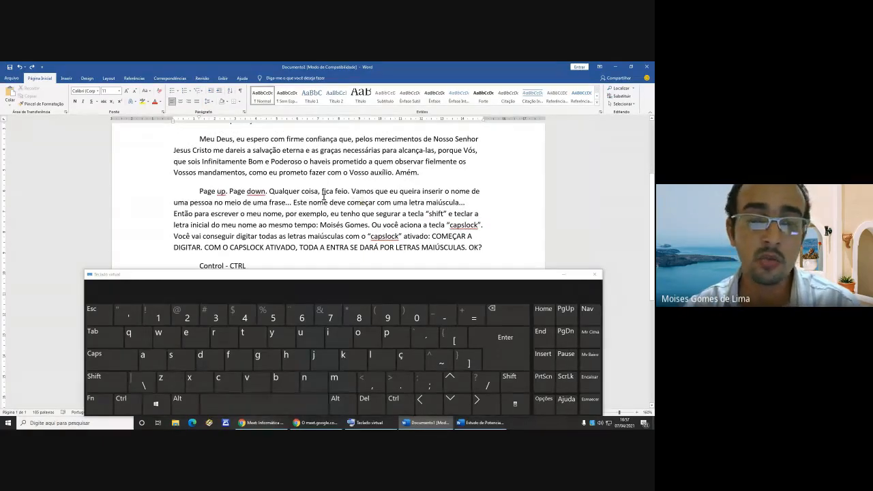
scroll(240, 168, "up", 2)
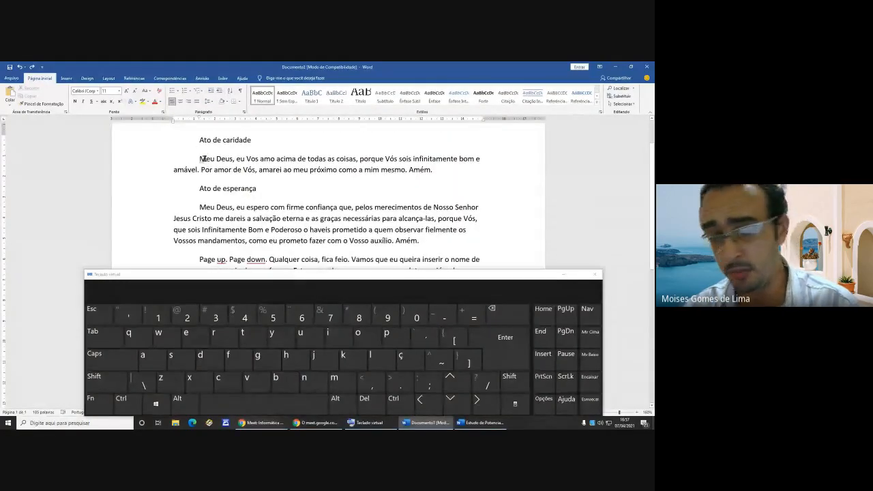
left_click_drag(203, 159, 431, 168)
key("ctrl+c")
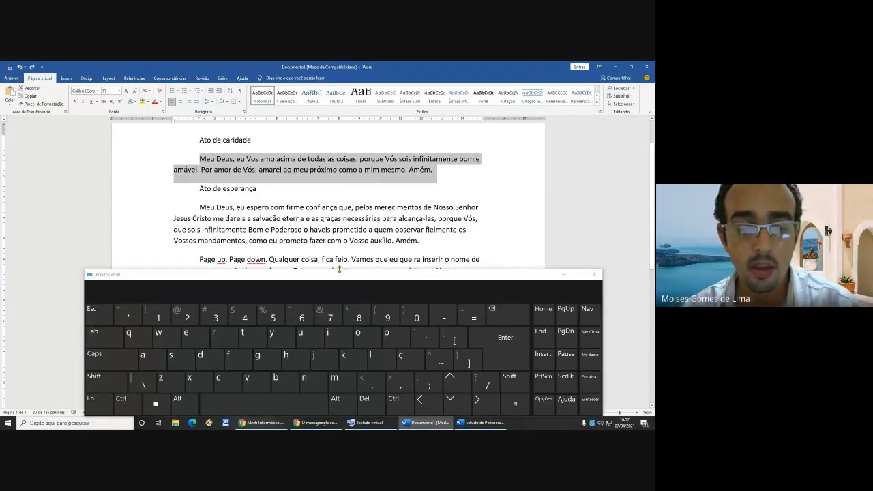
left_click(130, 407)
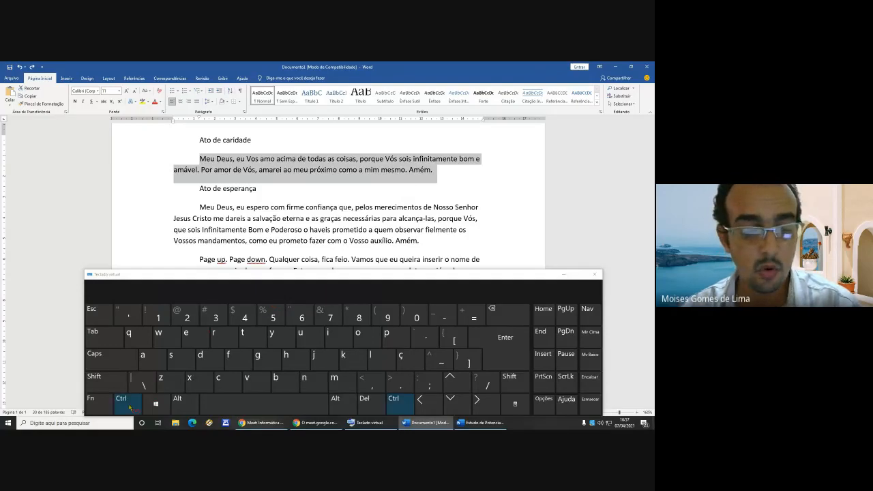
left_click(229, 381)
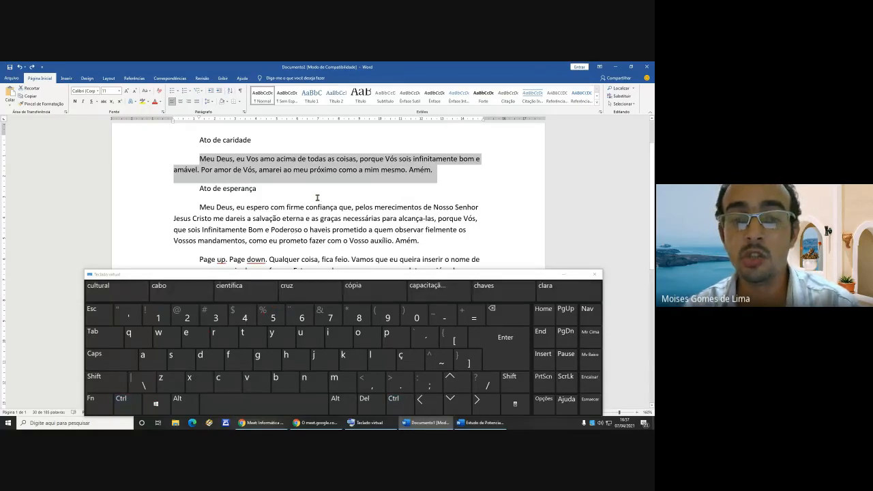
- Add a new line below "Control - CTRL" and paste the copied paragraph there
scroll(317, 197, "down", 5)
left_click(298, 167)
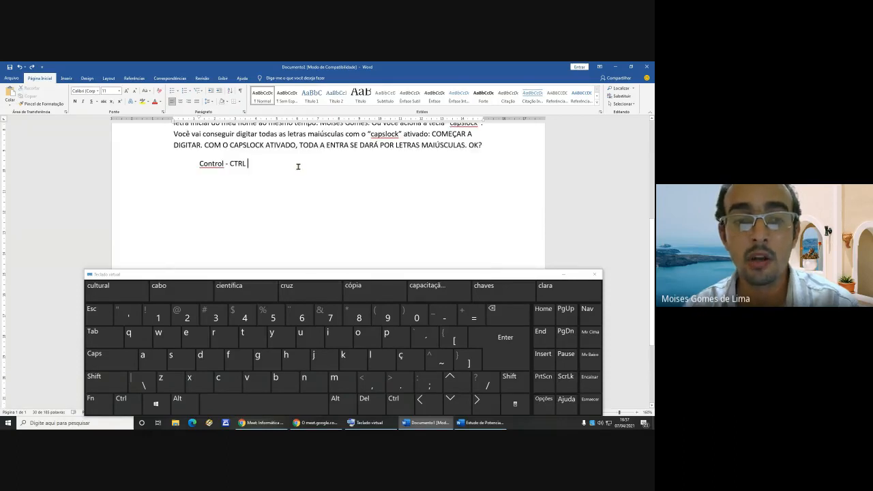
key("Return")
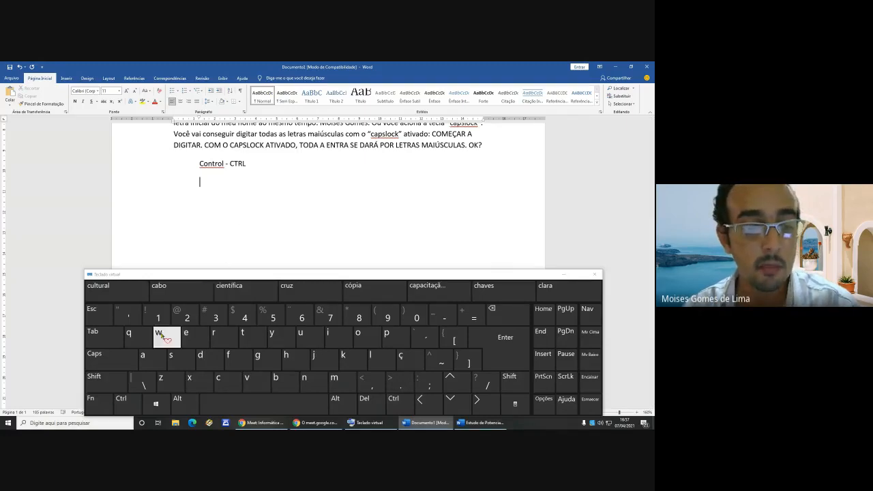
left_click(130, 405)
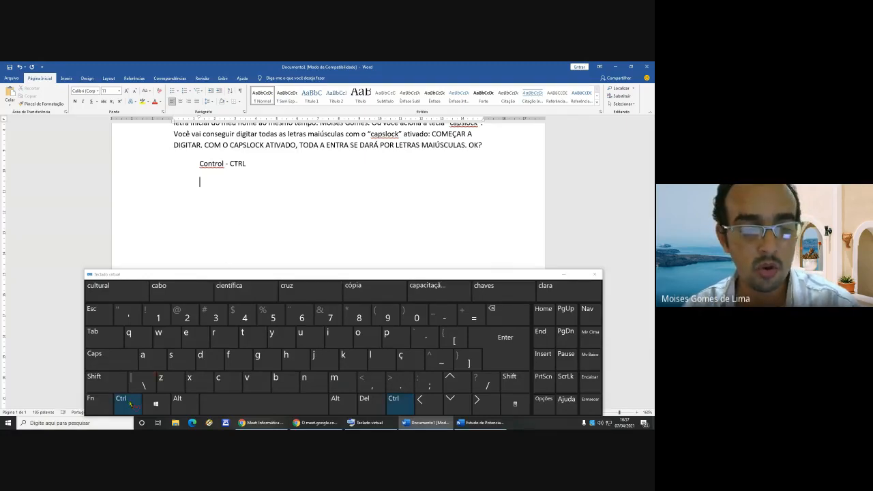
left_click(253, 386)
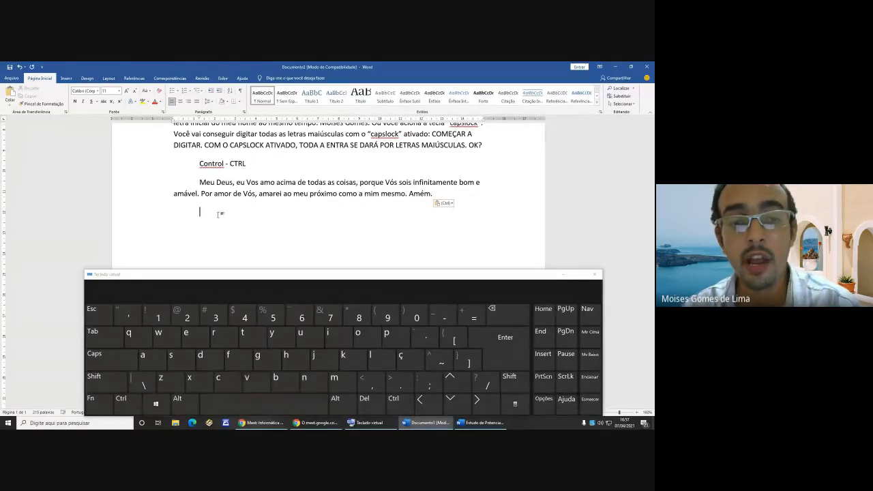
- Check the original paragraph under "Ato de caridade" by highlighting it and clearing the selection
scroll(216, 209, "up", 3)
scroll(215, 209, "up", 3)
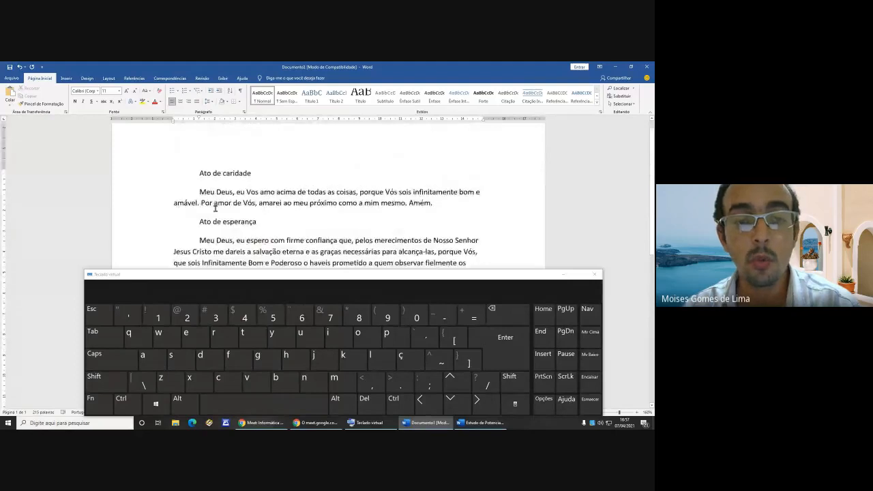
scroll(211, 191, "down", 1)
left_click_drag(200, 159, 448, 171)
left_click(342, 196)
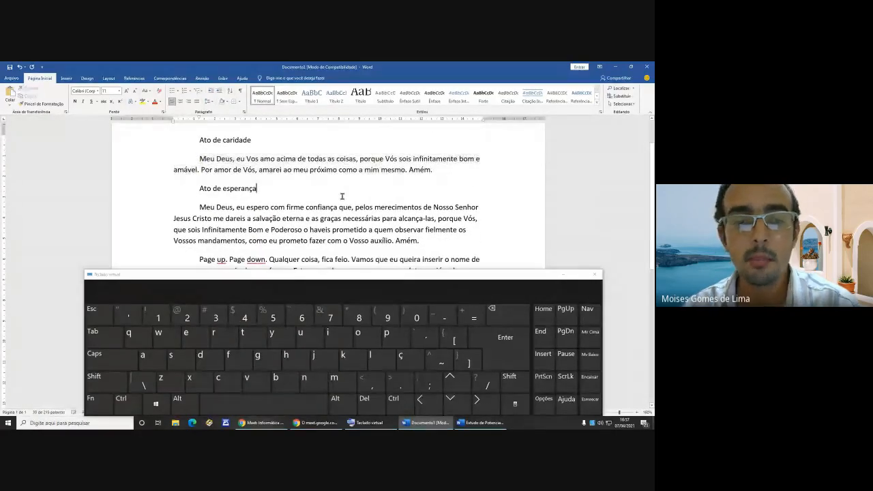
- Cut the heading "Ato de esperança" together with the full paragraph beneath it
scroll(343, 200, "down", 3)
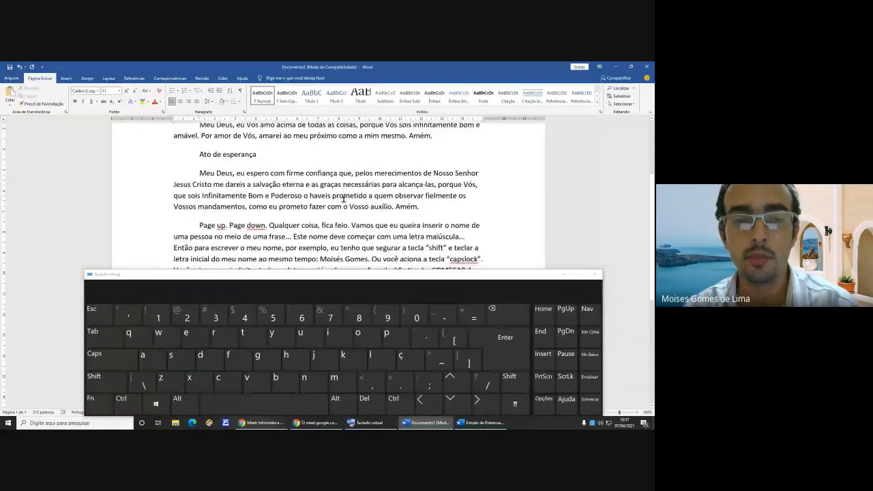
scroll(195, 154, "up", 2)
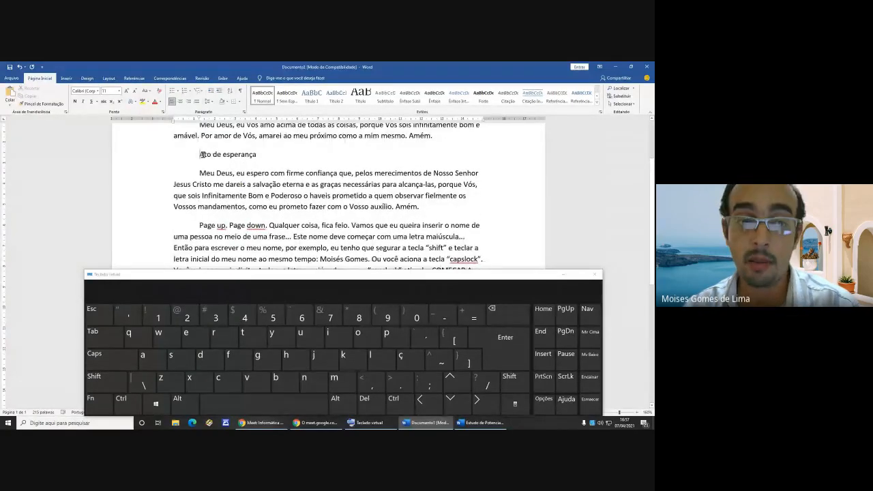
left_click_drag(197, 154, 419, 216)
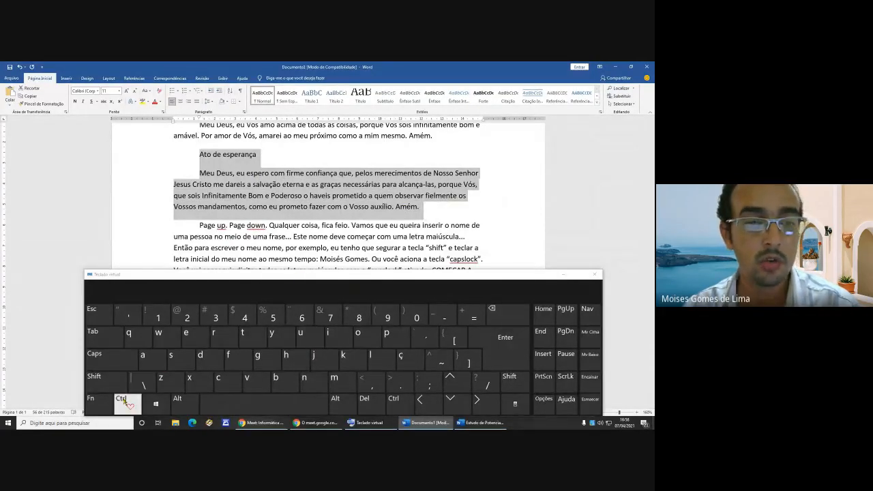
left_click(125, 403)
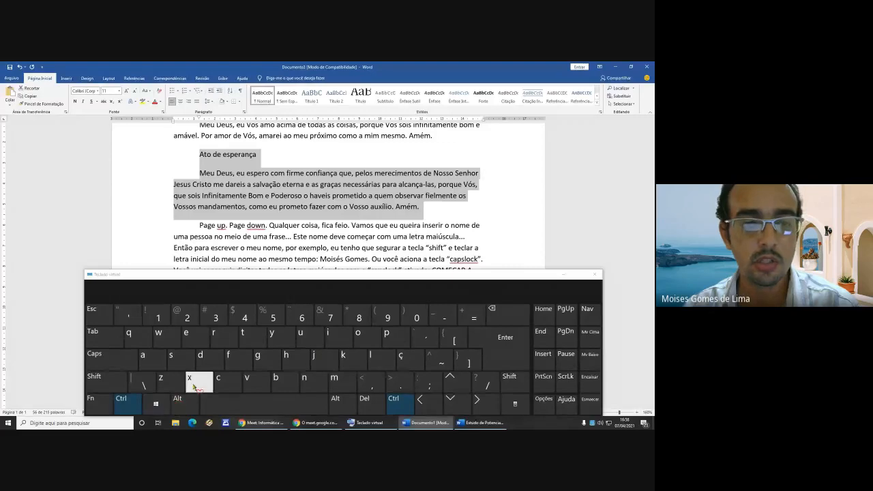
left_click(194, 384)
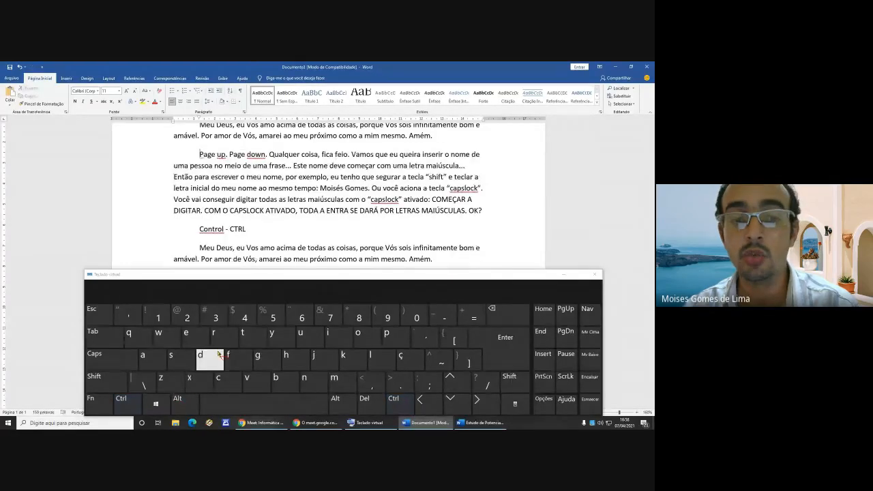
- Add a new line after the pasted paragraph under "Control - CTRL" and paste the cut "Ato de esperança" section there
scroll(285, 232, "down", 3)
left_click(438, 159)
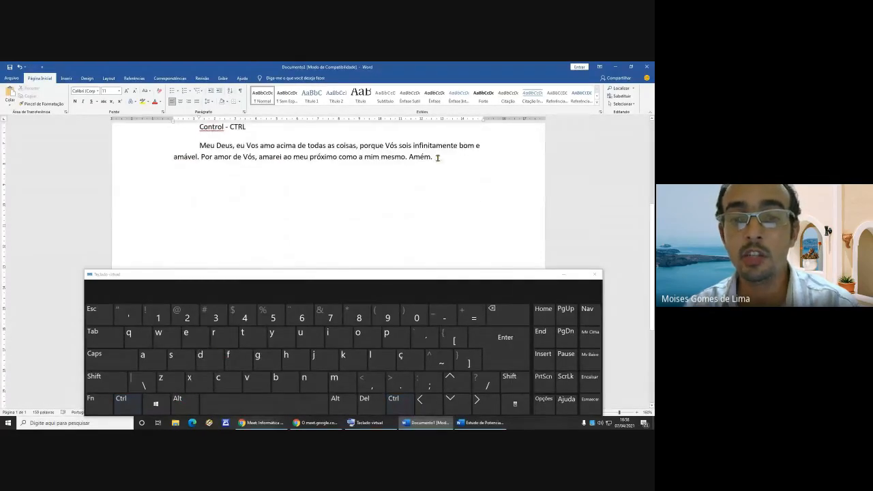
key("Return")
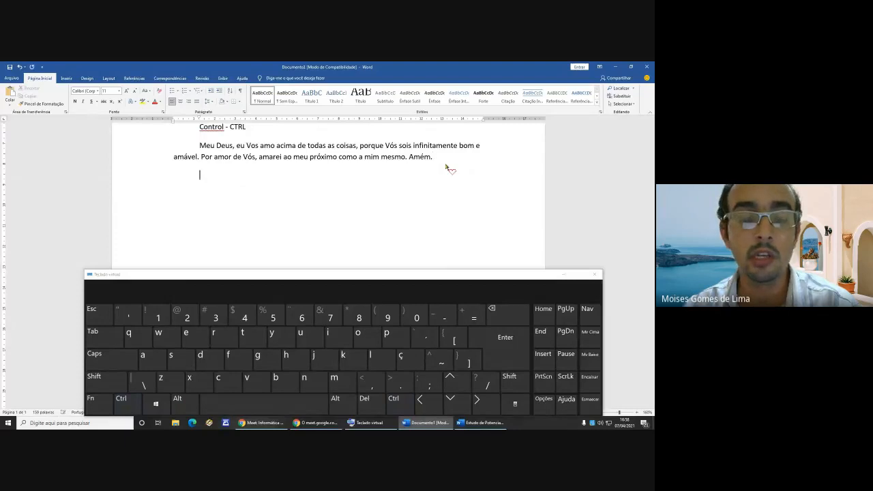
left_click(132, 407)
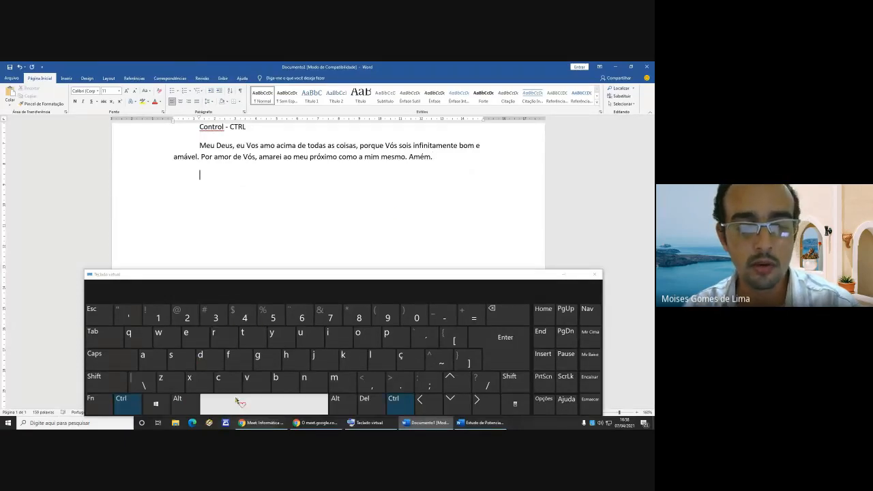
left_click(253, 381)
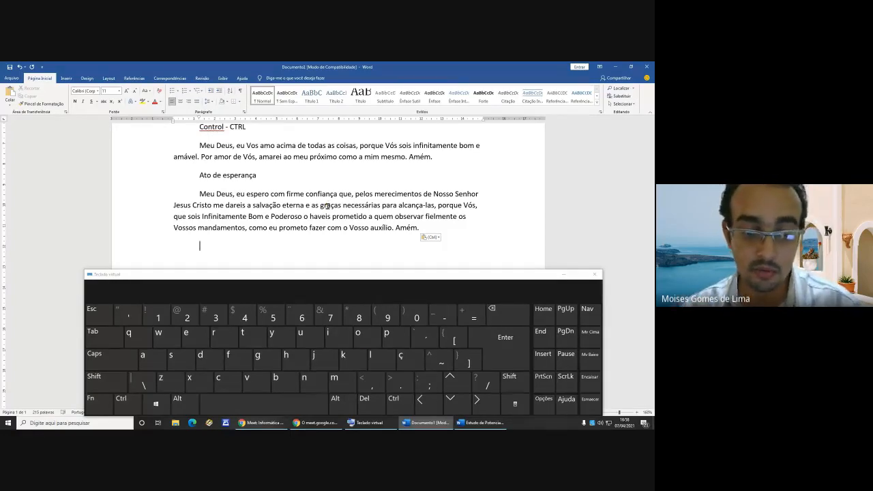
- Switch to the Google Meet call, minimize the on-screen keyboard and check the chat messages, closing the chat again
left_click(262, 422)
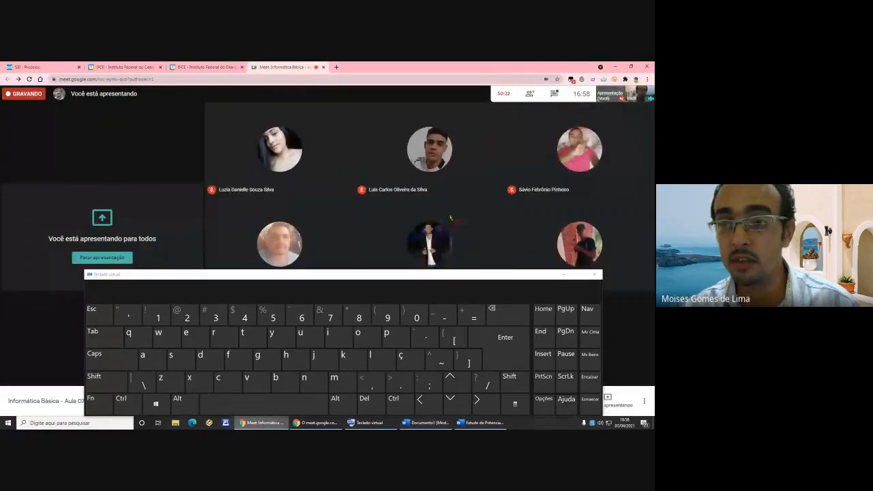
left_click(555, 94)
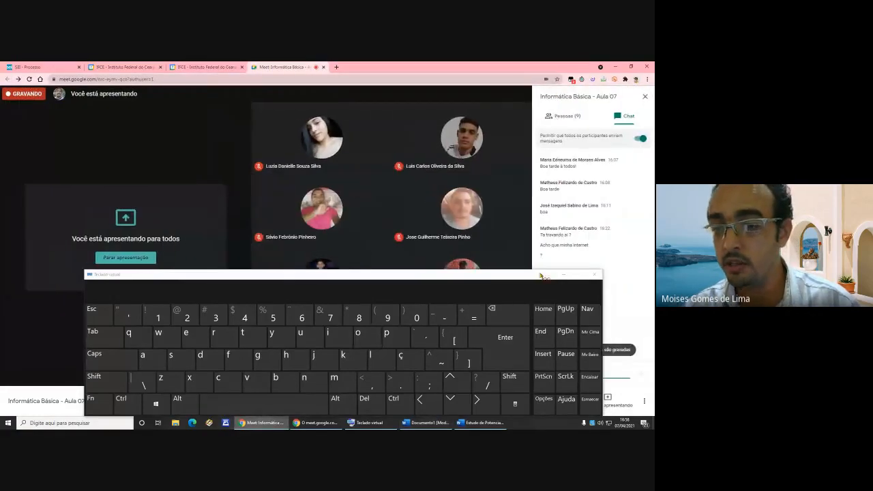
left_click(563, 275)
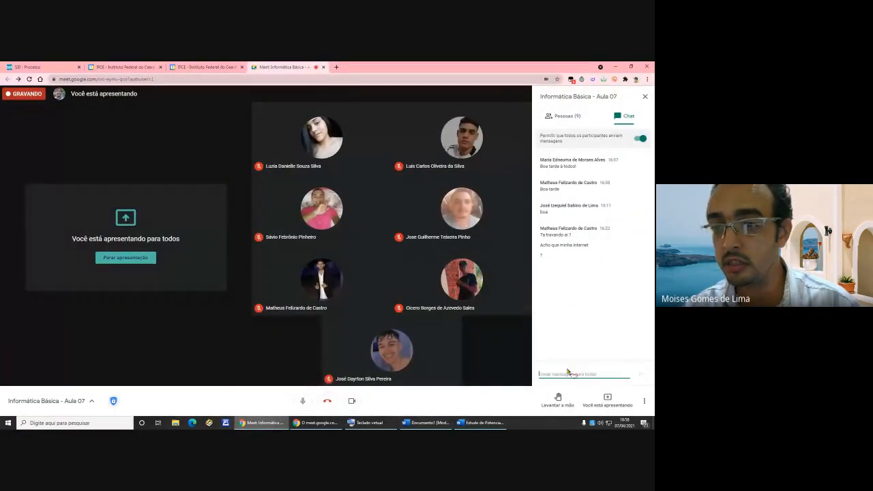
left_click(645, 96)
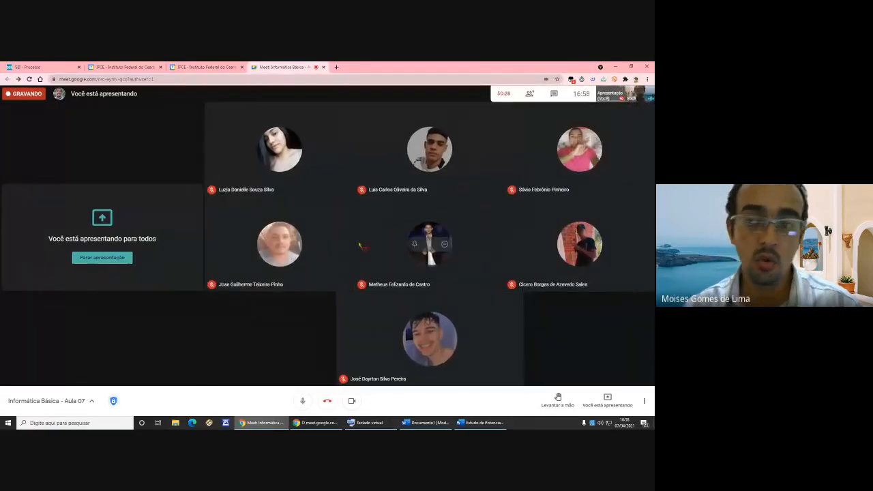
- Switch back to the Word document and review the text from "Ato de caridade" to the pasted "Ato de esperança" section
left_click(469, 423)
left_click(446, 424)
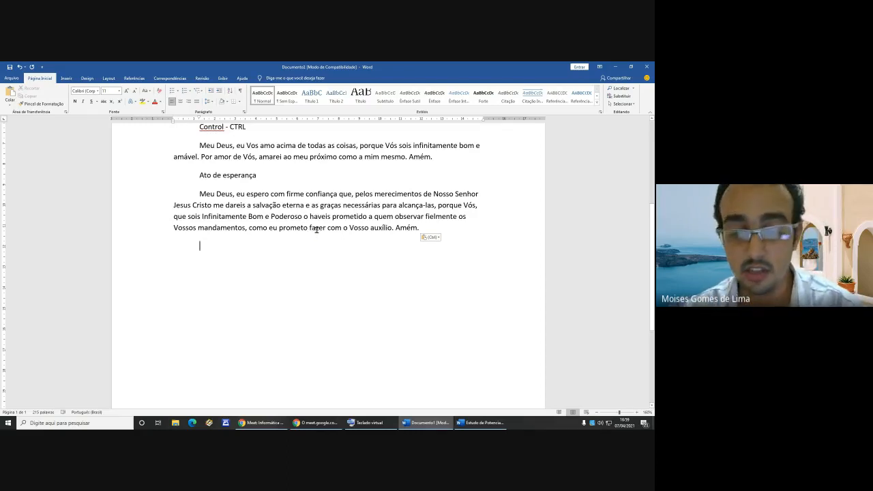
scroll(307, 247, "up", 1)
scroll(307, 247, "up", 3)
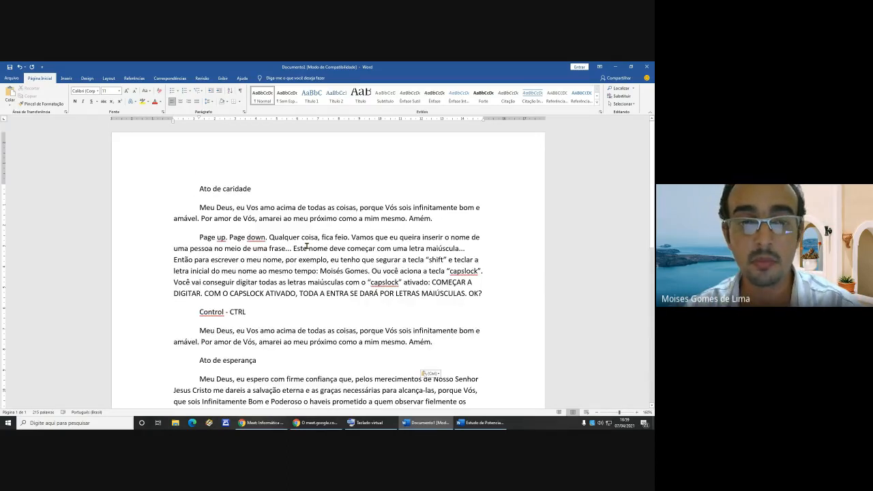
scroll(306, 246, "down", 1)
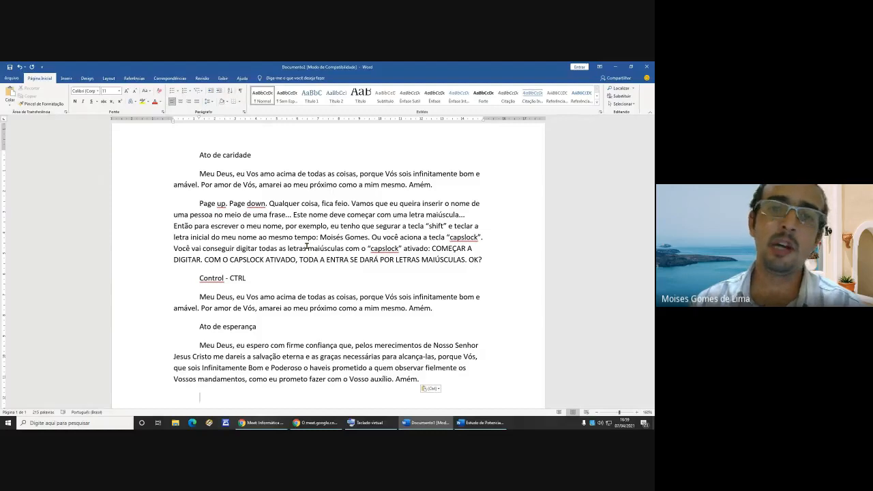
key("Return")
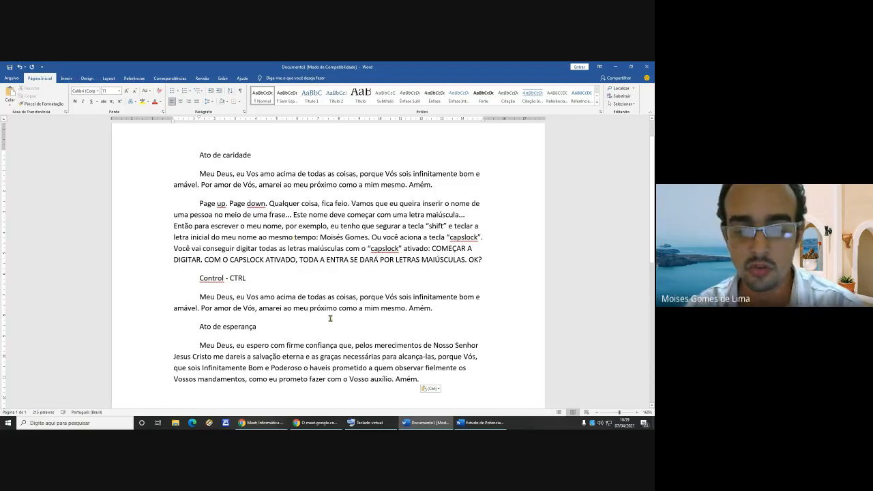
- Switch to the Google Meet call and stop the meeting recording
left_click(266, 422)
mouse_move(280, 271)
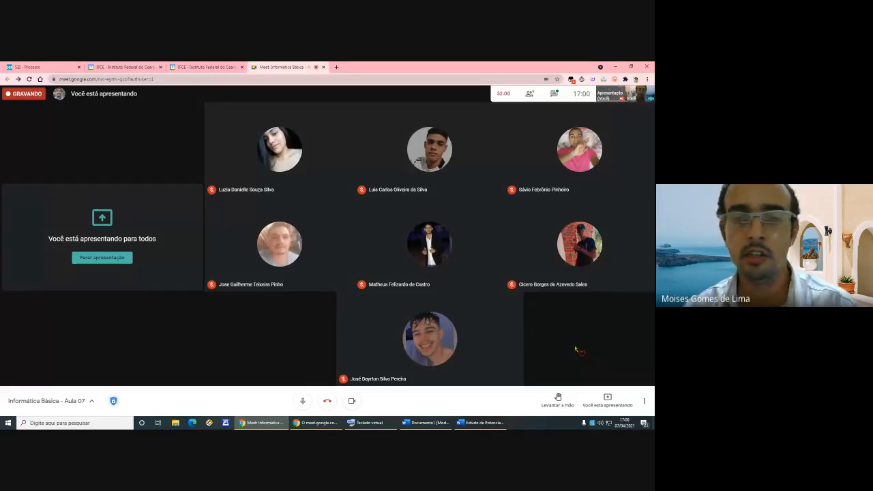
left_click(643, 403)
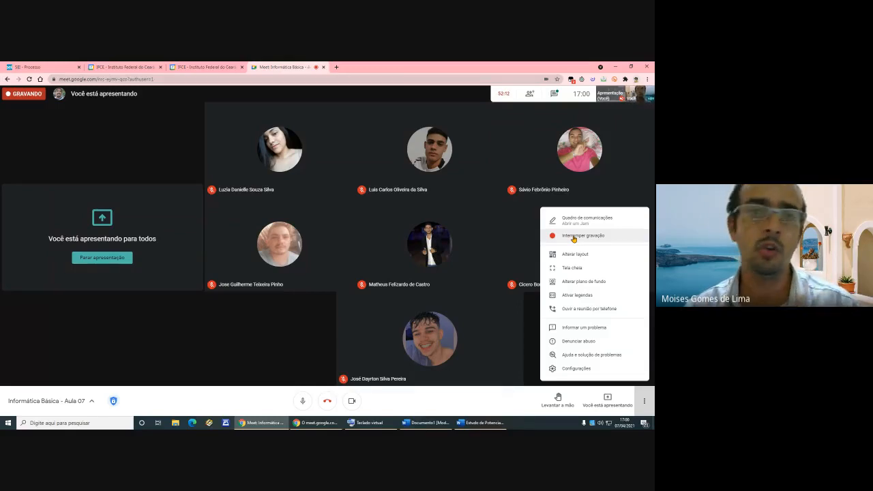
left_click(574, 237)
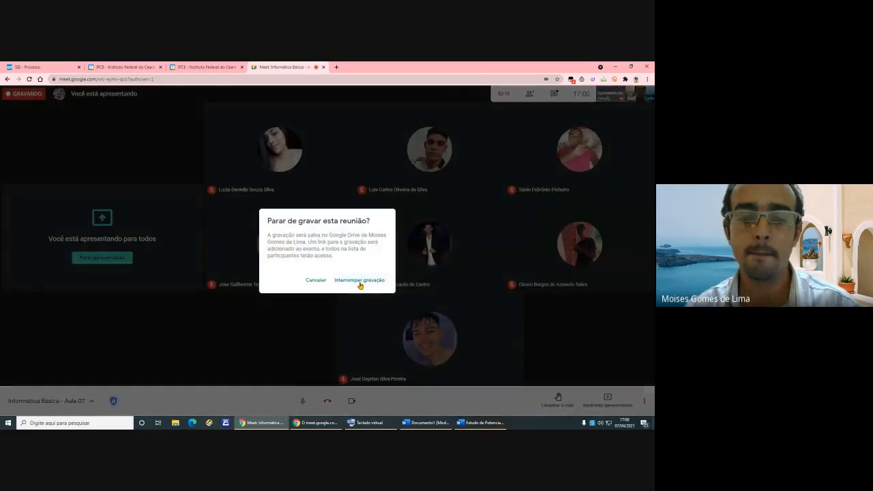